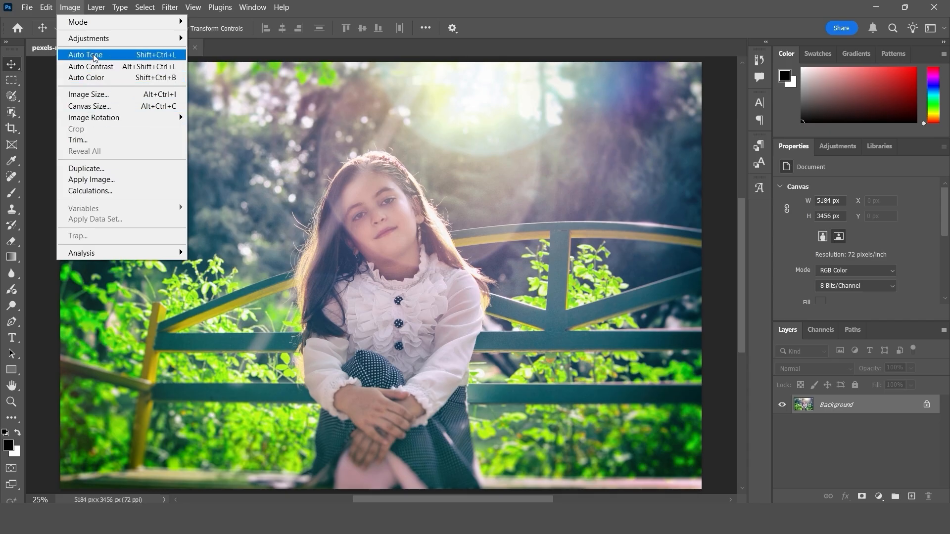
{"action": "mouse_move", "coordinate": [103, 27]}
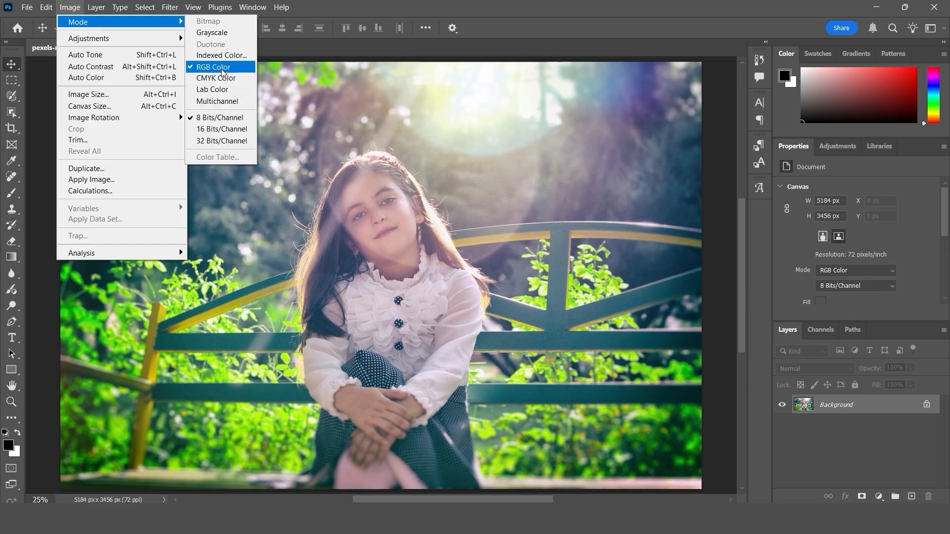
{"action": "left_click", "coordinate": [292, 116]}
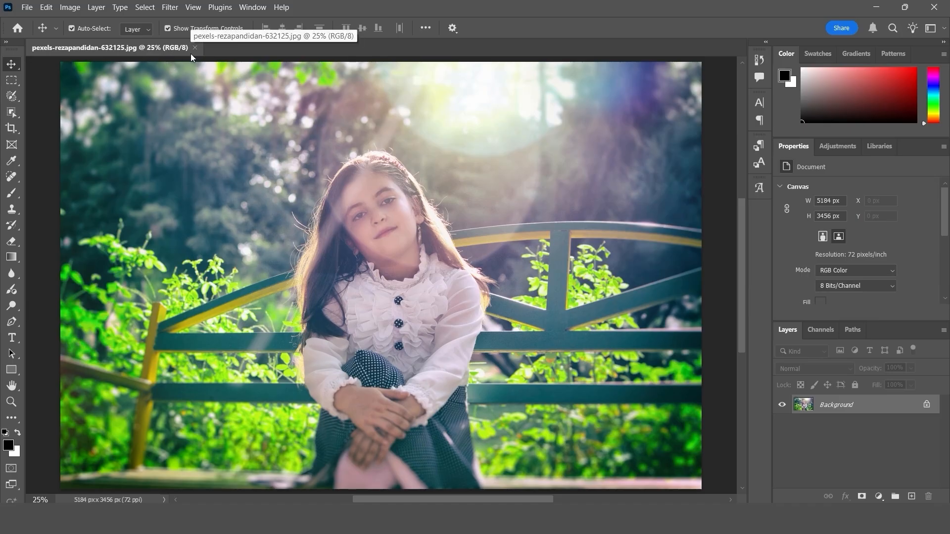
Step: Convert the image to CMYK Color mode, accepting the default profile, and view its channels
{"action": "left_click", "coordinate": [70, 7]}
{"action": "mouse_move", "coordinate": [163, 22]}
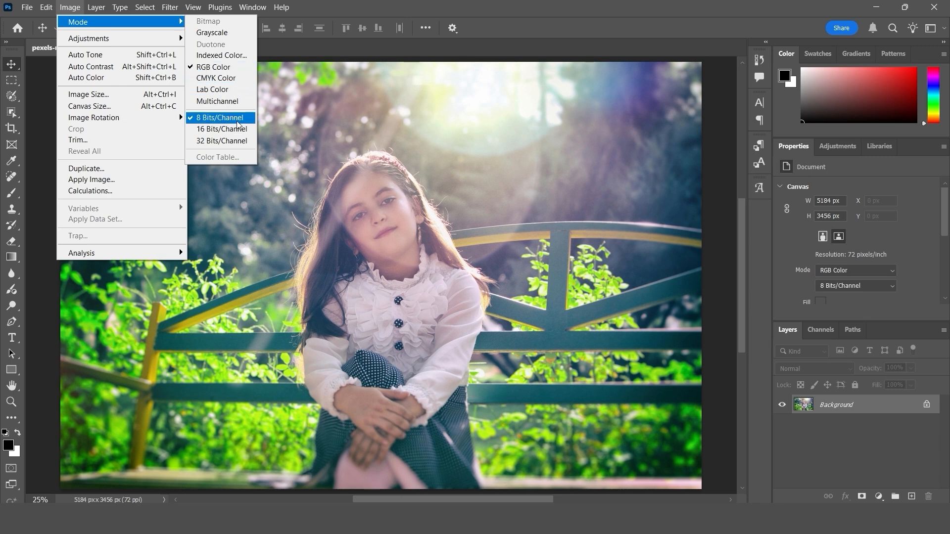
{"action": "left_click", "coordinate": [221, 79]}
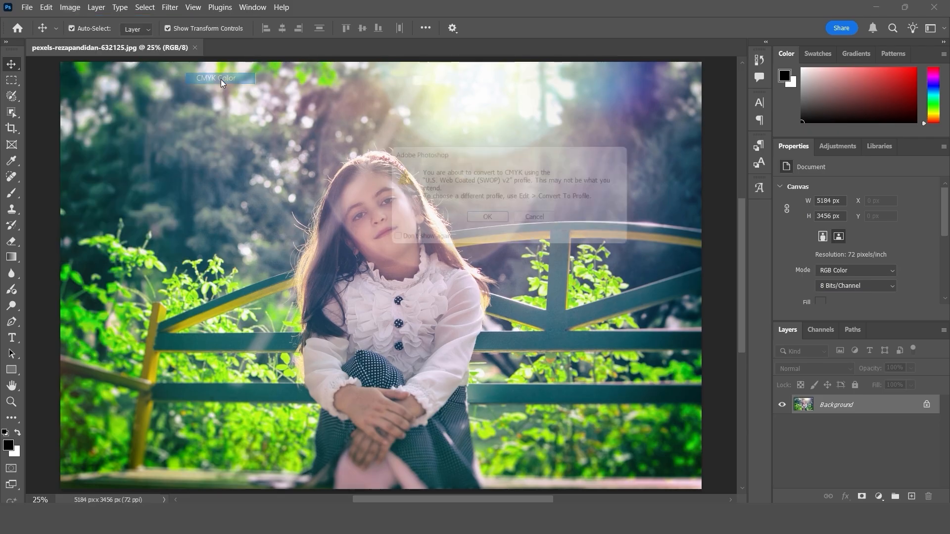
{"action": "left_click", "coordinate": [489, 222]}
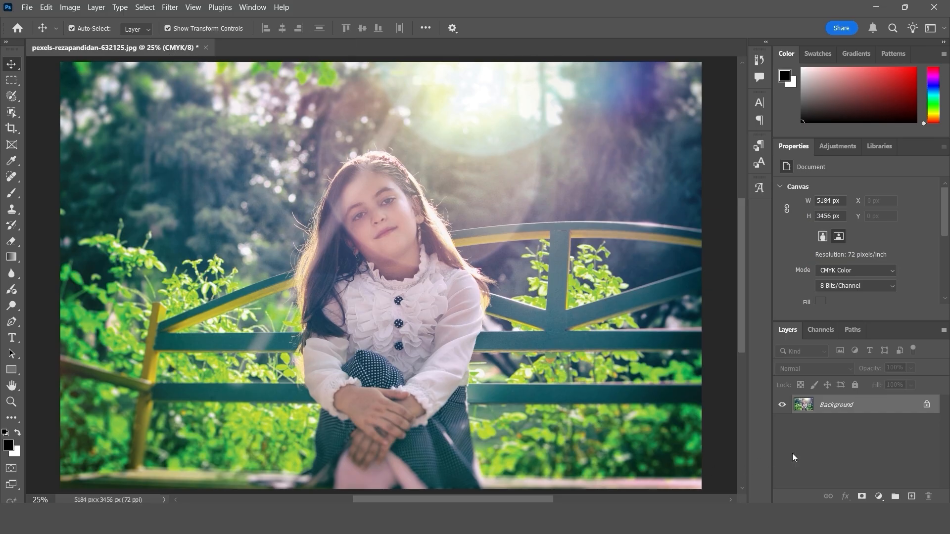
{"action": "left_click", "coordinate": [814, 332]}
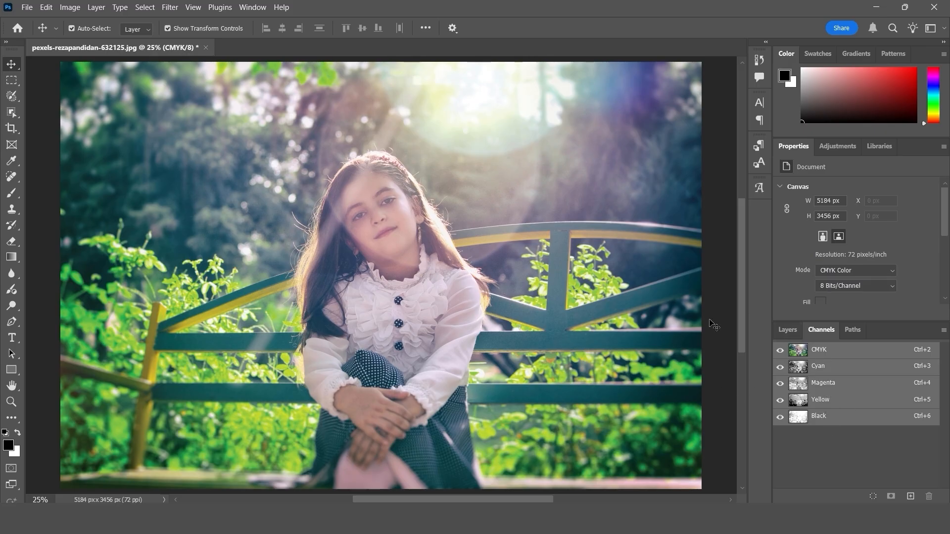
{"action": "left_click", "coordinate": [783, 329]}
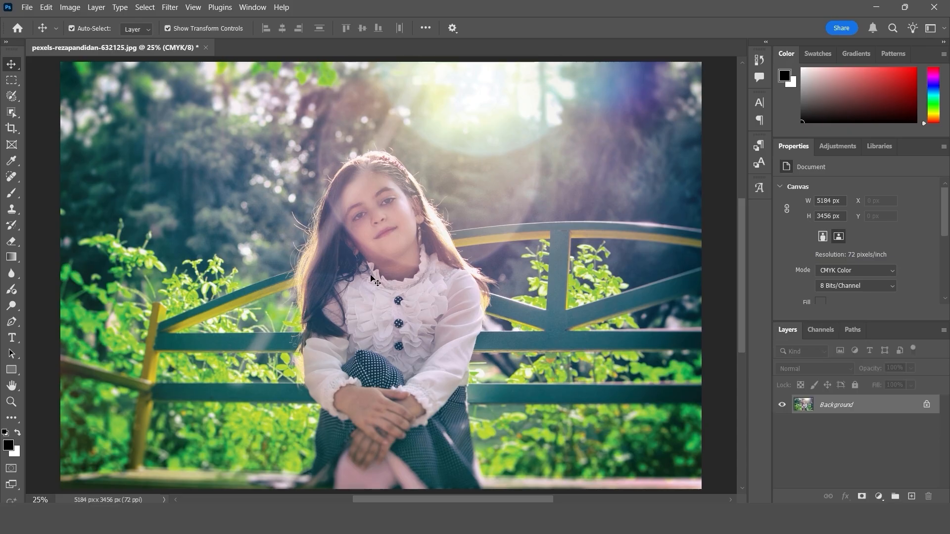
Step: Convert the image to Lab Color mode and show its channels
{"action": "left_click", "coordinate": [70, 7]}
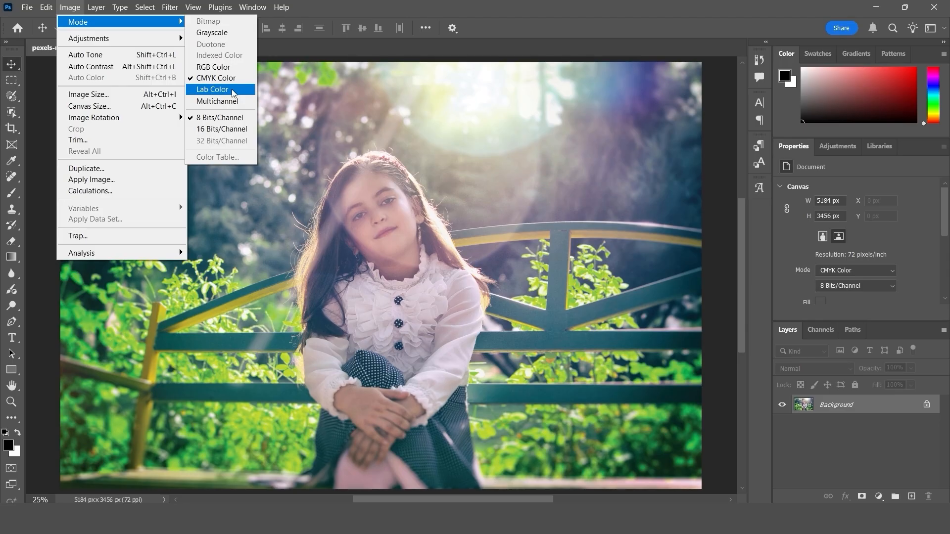
{"action": "left_click", "coordinate": [232, 89]}
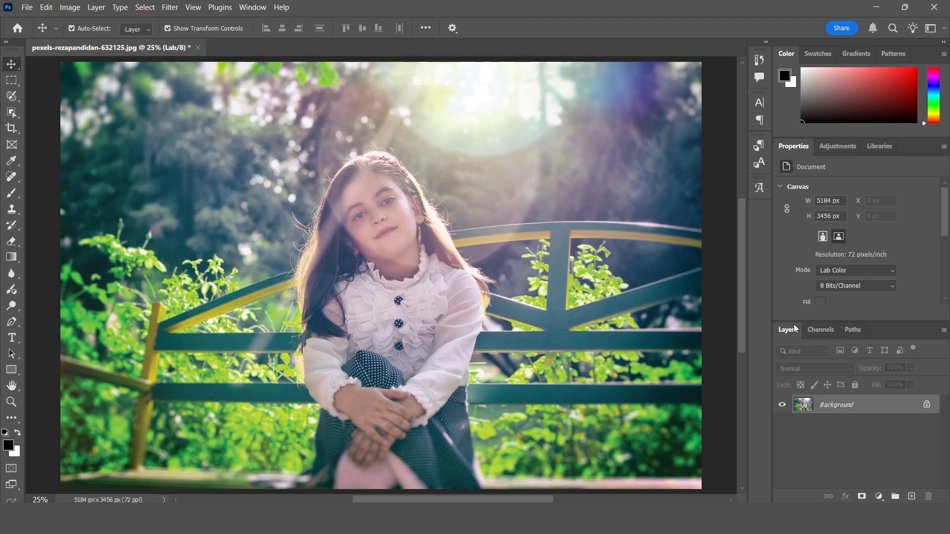
{"action": "left_click", "coordinate": [817, 329]}
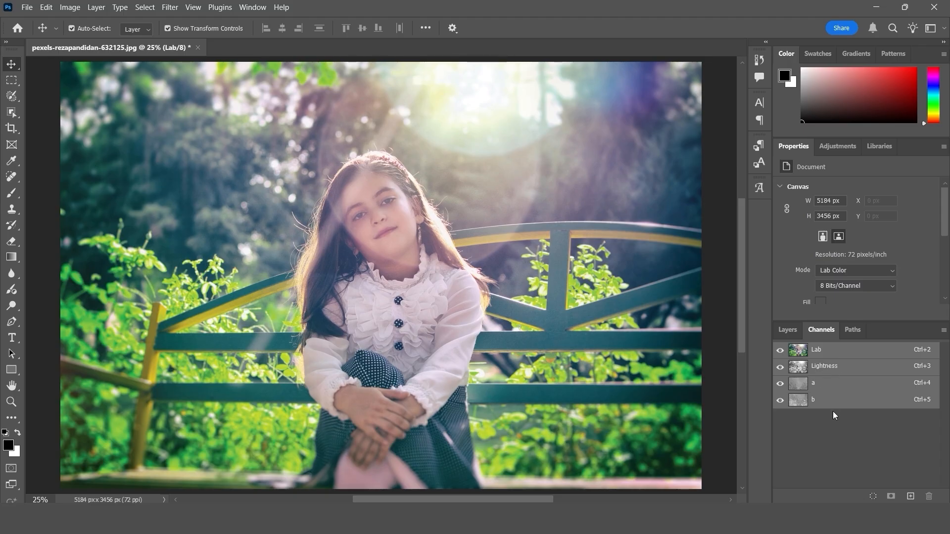
Step: View the Lightness, a and b channels individually, and return to the composite Lab view and the layer list
{"action": "left_click", "coordinate": [824, 367]}
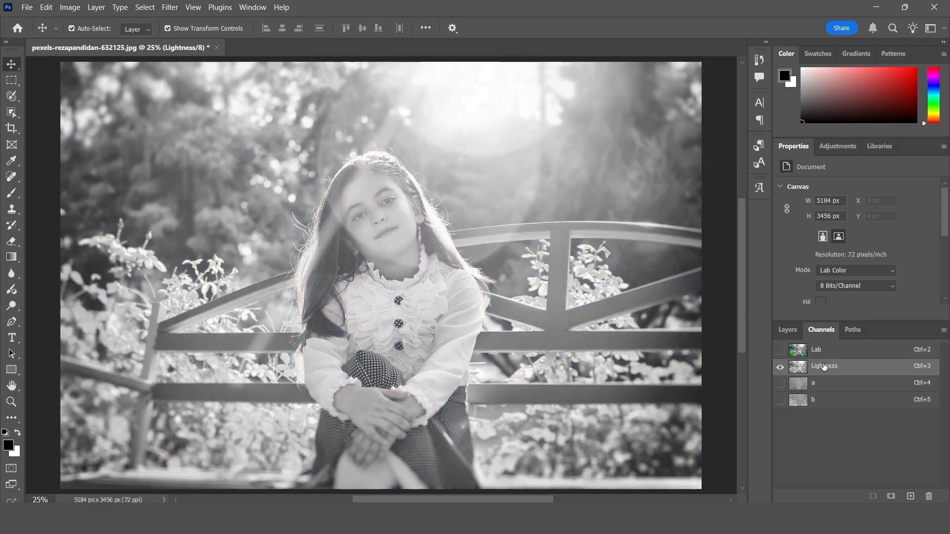
{"action": "left_click", "coordinate": [825, 383]}
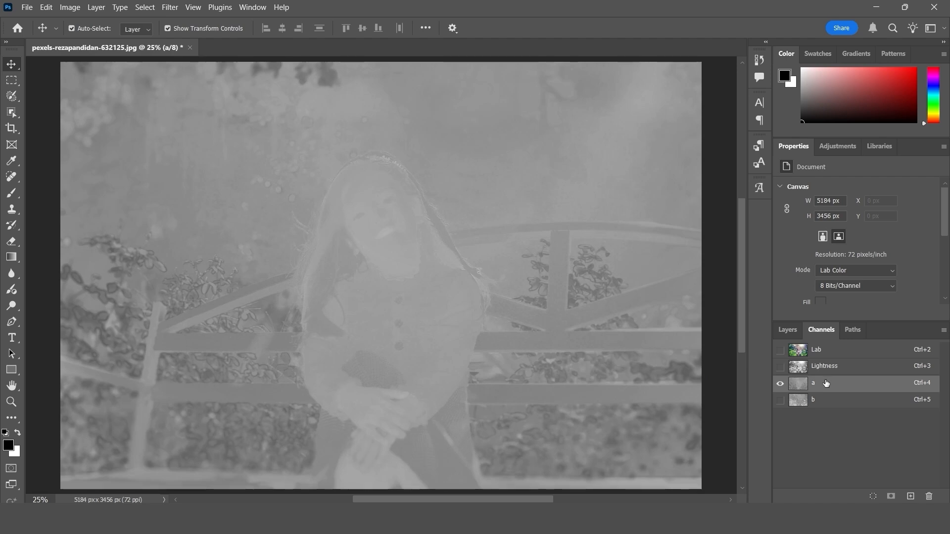
{"action": "left_click", "coordinate": [830, 400]}
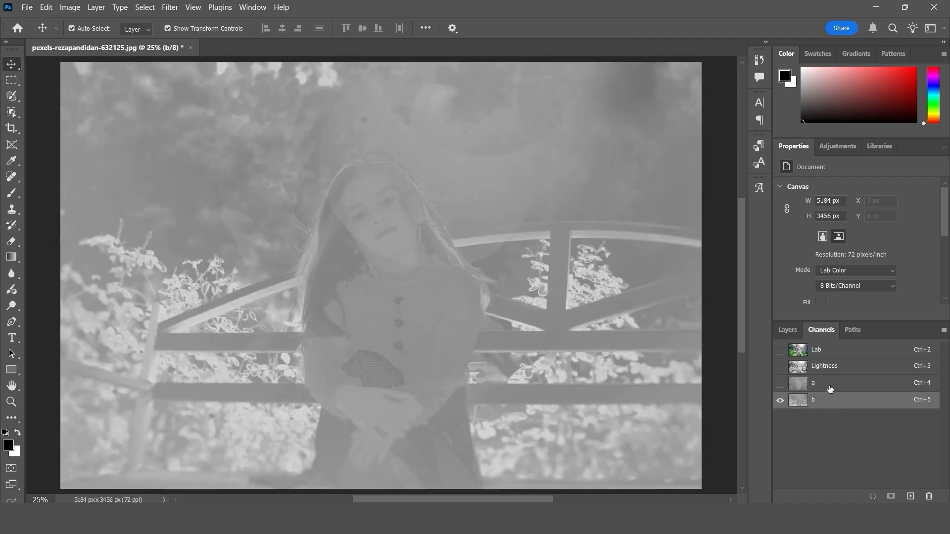
{"action": "left_click", "coordinate": [831, 388]}
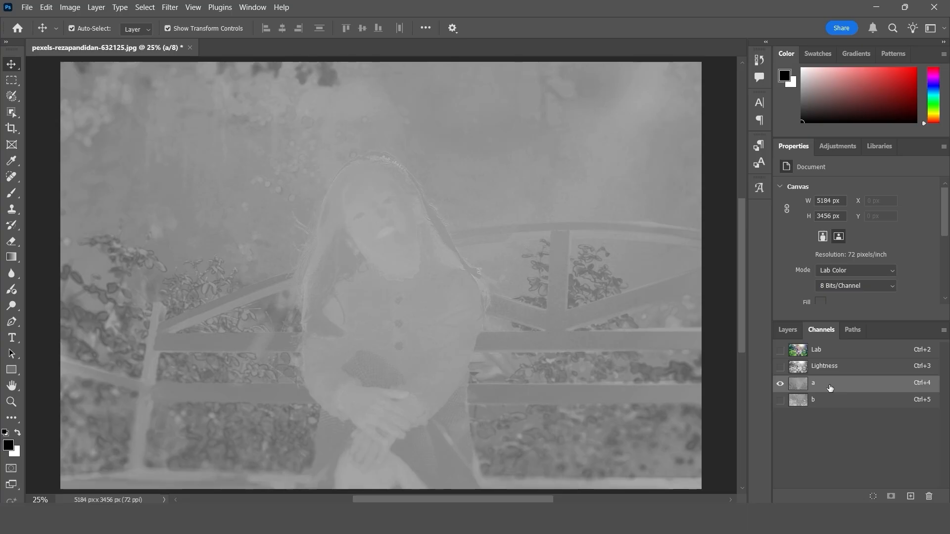
{"action": "left_click", "coordinate": [820, 349]}
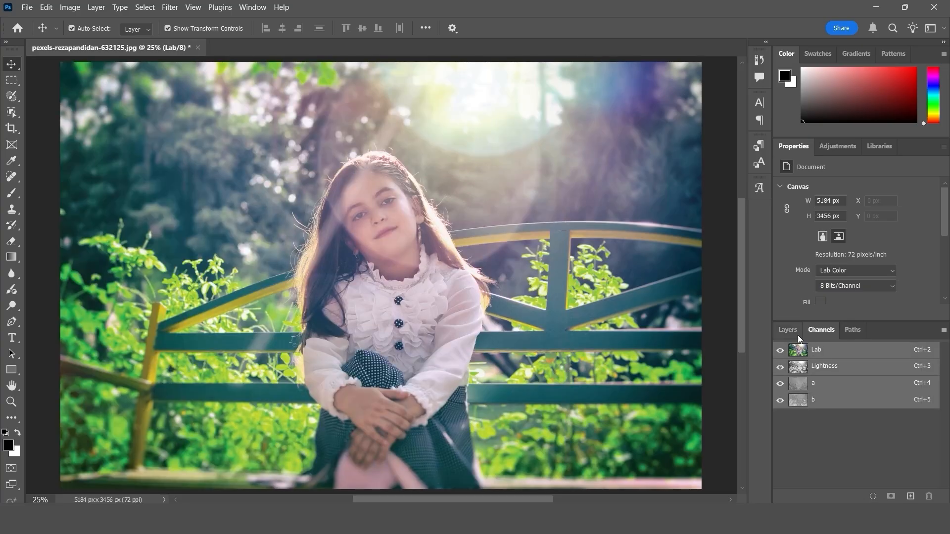
{"action": "left_click", "coordinate": [787, 330]}
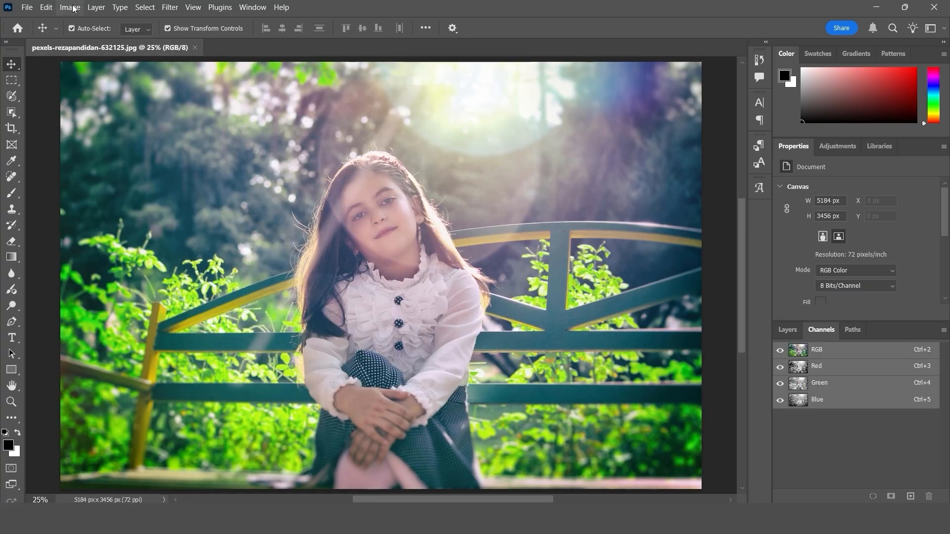
Step: Convert the RGB image to Multichannel mode
{"action": "left_click", "coordinate": [72, 8]}
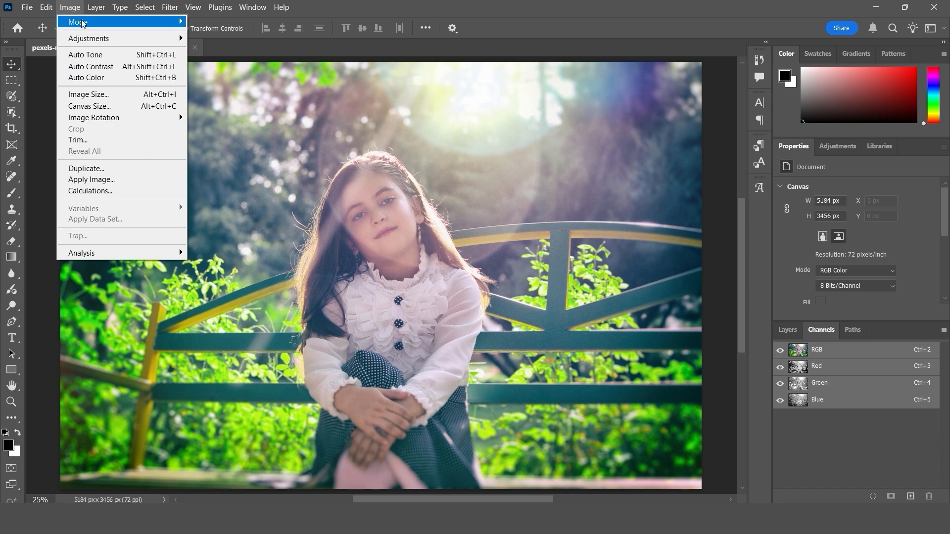
{"action": "mouse_move", "coordinate": [82, 21]}
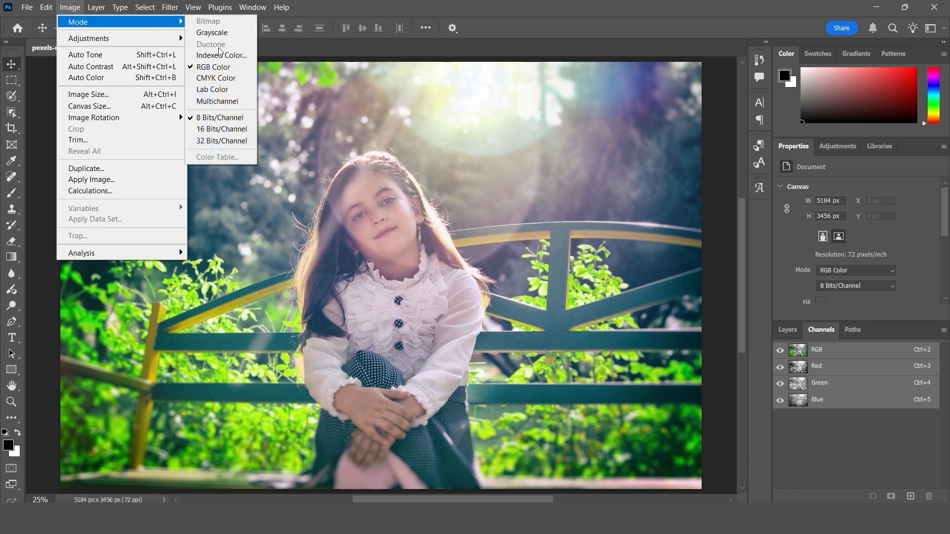
{"action": "left_click", "coordinate": [229, 104]}
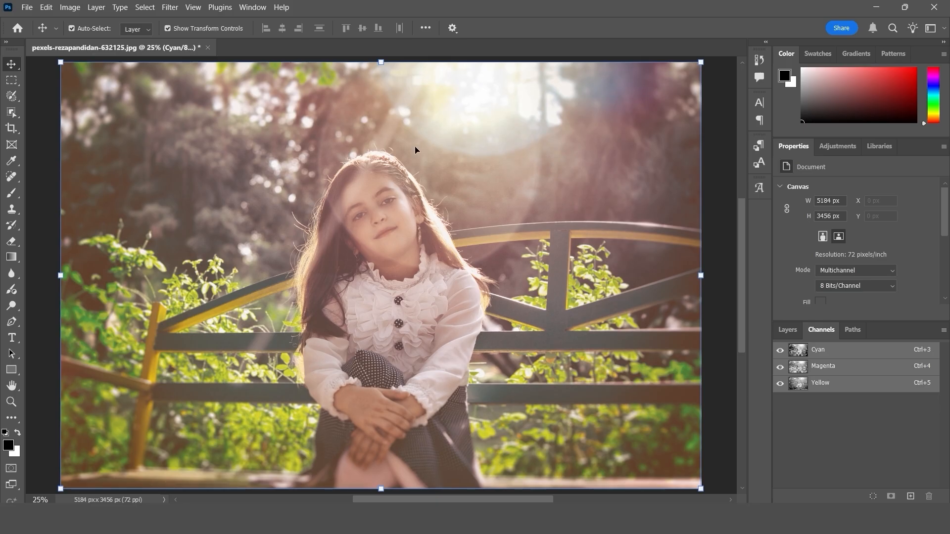
Step: Undo and redo the Multichannel conversion to compare it with the original, finishing with it undone
{"action": "key", "text": "ctrl+z"}
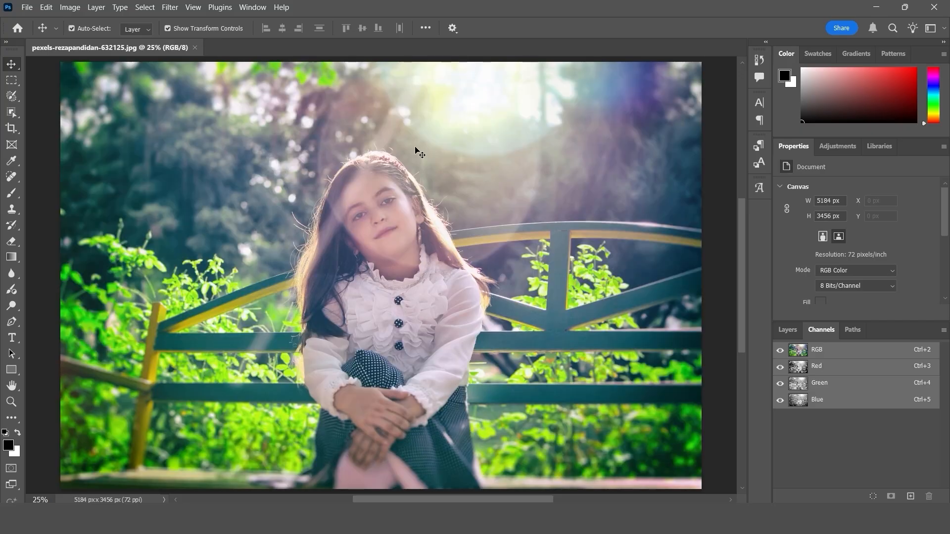
{"action": "key", "text": "ctrl+shift+z"}
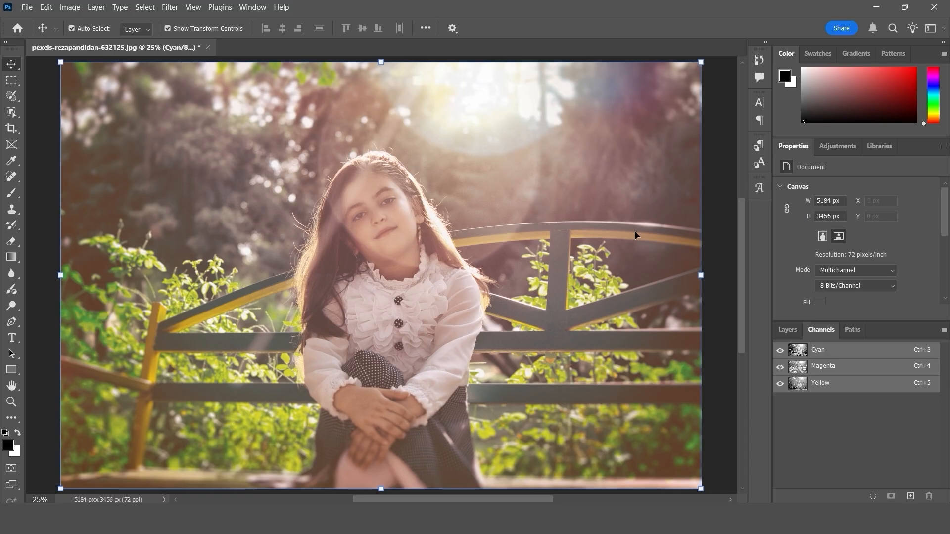
{"action": "key", "text": "ctrl+z"}
Step: Open the Indexed Color conversion settings and view the custom forced-color table for Black and White without changing it
{"action": "left_click", "coordinate": [69, 6]}
{"action": "mouse_move", "coordinate": [149, 21]}
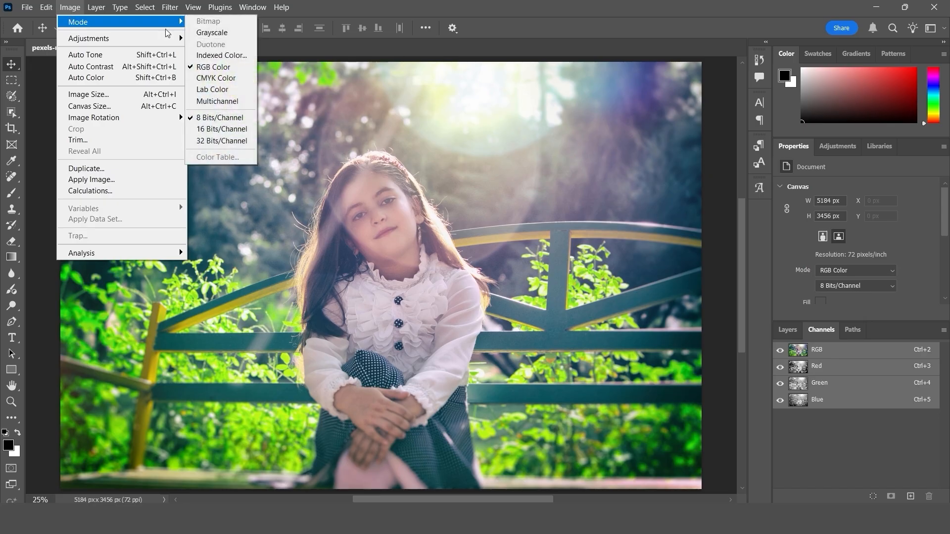
{"action": "left_click", "coordinate": [224, 60]}
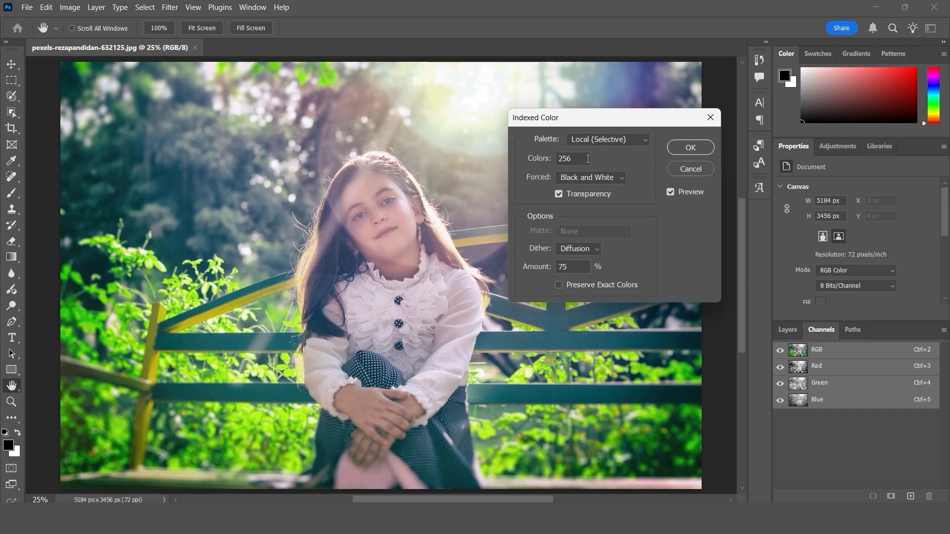
{"action": "left_click", "coordinate": [598, 181]}
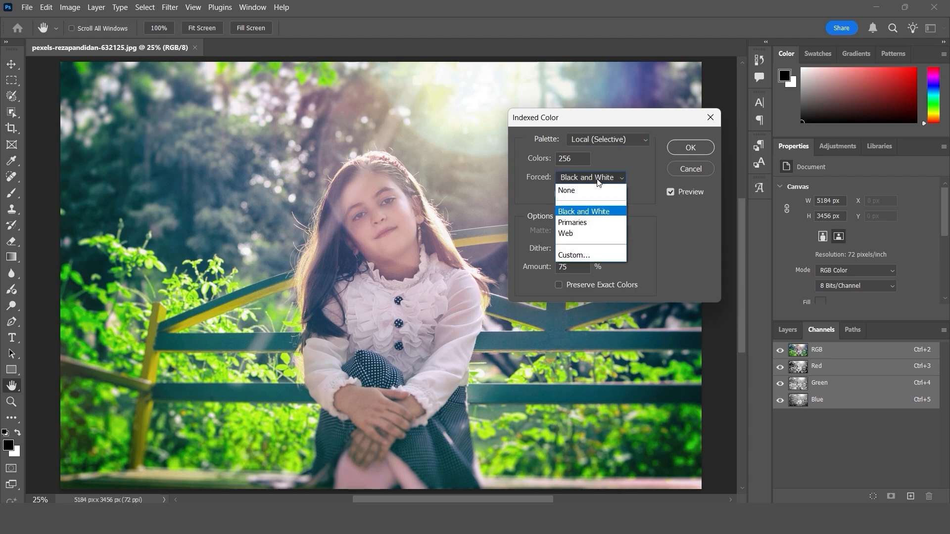
{"action": "left_click", "coordinate": [582, 255]}
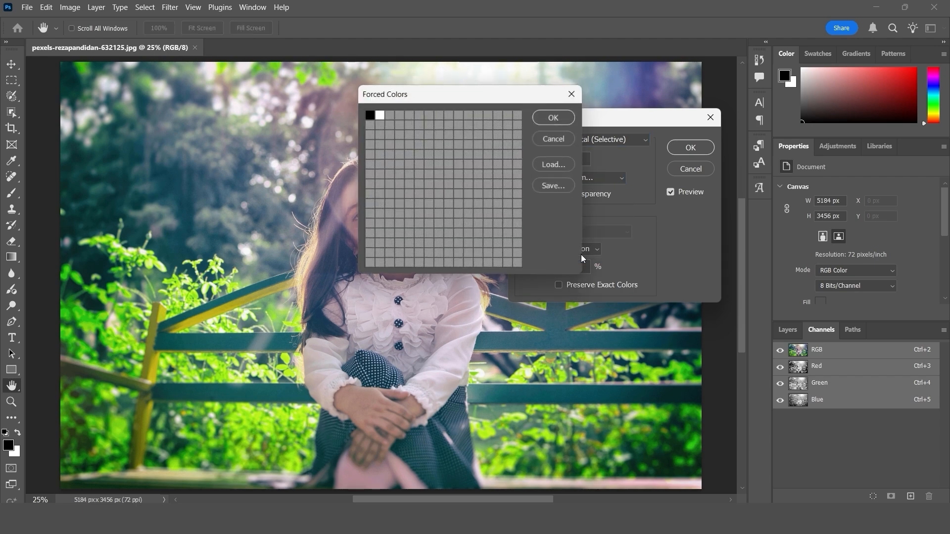
{"action": "left_click", "coordinate": [571, 102]}
Step: Set the forced colors to Primaries and inspect the resulting custom color table
{"action": "left_click", "coordinate": [583, 178]}
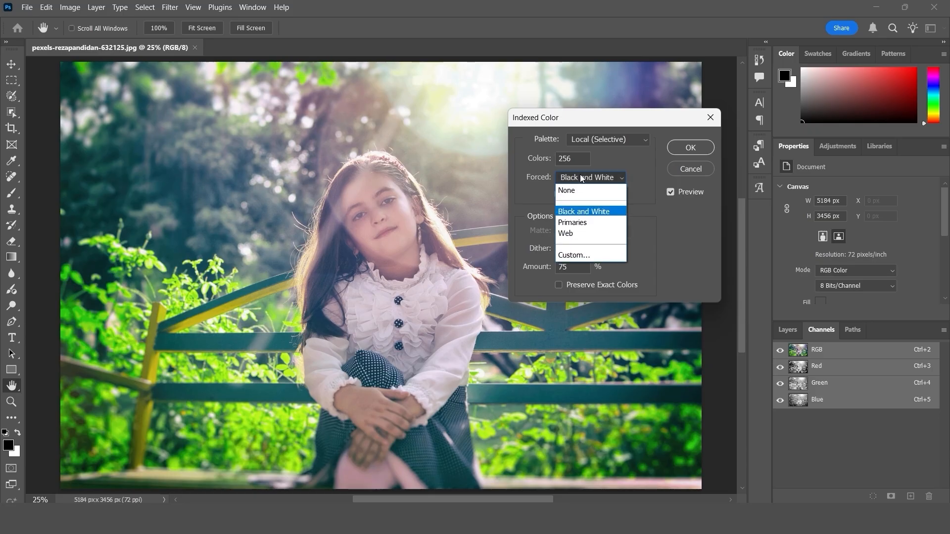
{"action": "left_click", "coordinate": [595, 223]}
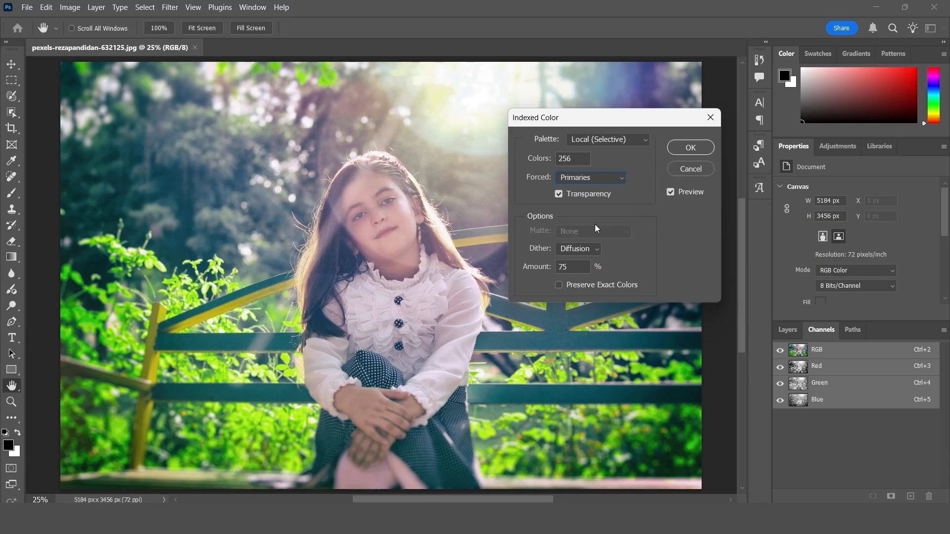
{"action": "left_click", "coordinate": [590, 179]}
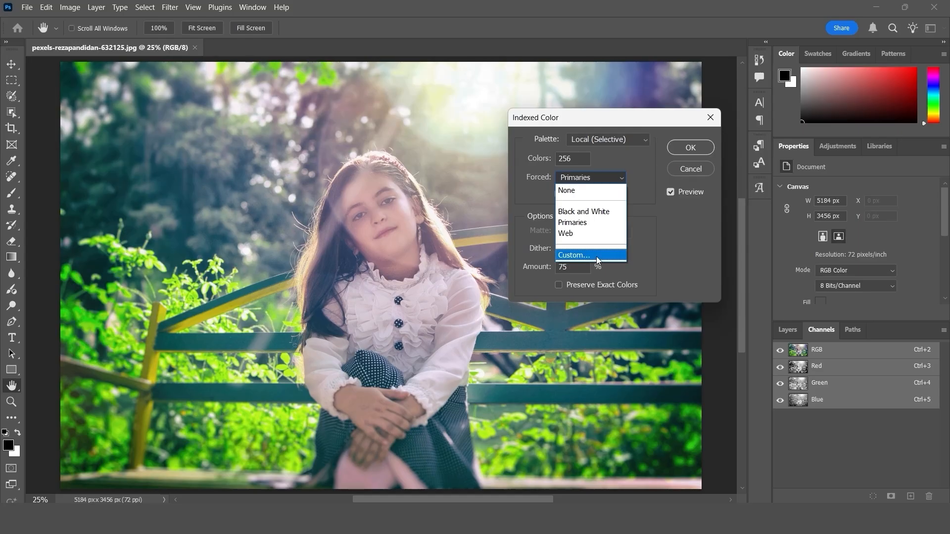
{"action": "left_click", "coordinate": [596, 256]}
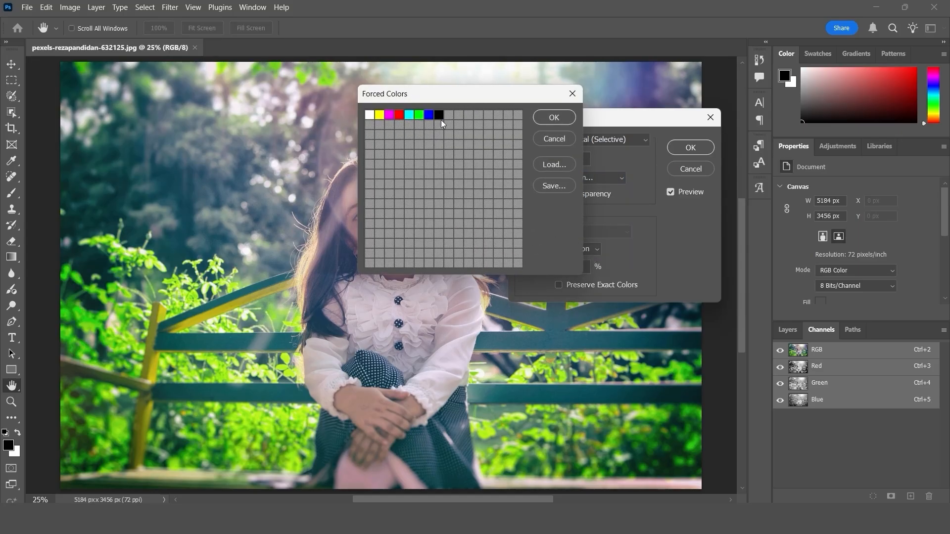
{"action": "left_click", "coordinate": [573, 93]}
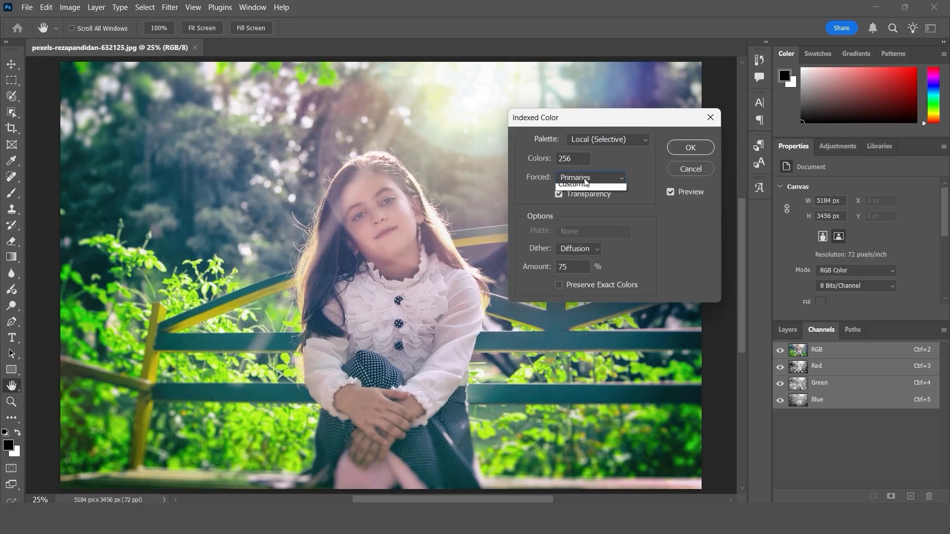
Step: Set the forced colors to Web and inspect the resulting custom color table
{"action": "left_click", "coordinate": [582, 238]}
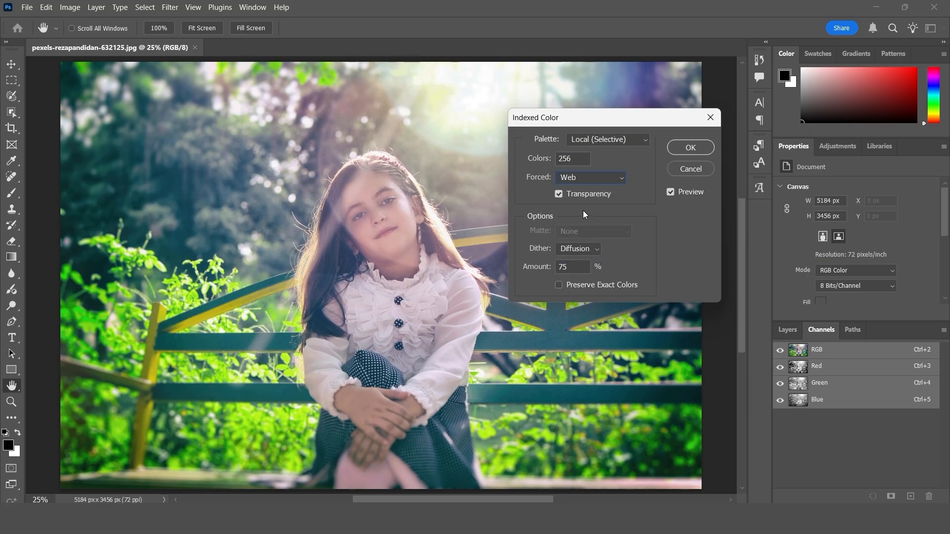
{"action": "left_click", "coordinate": [589, 180]}
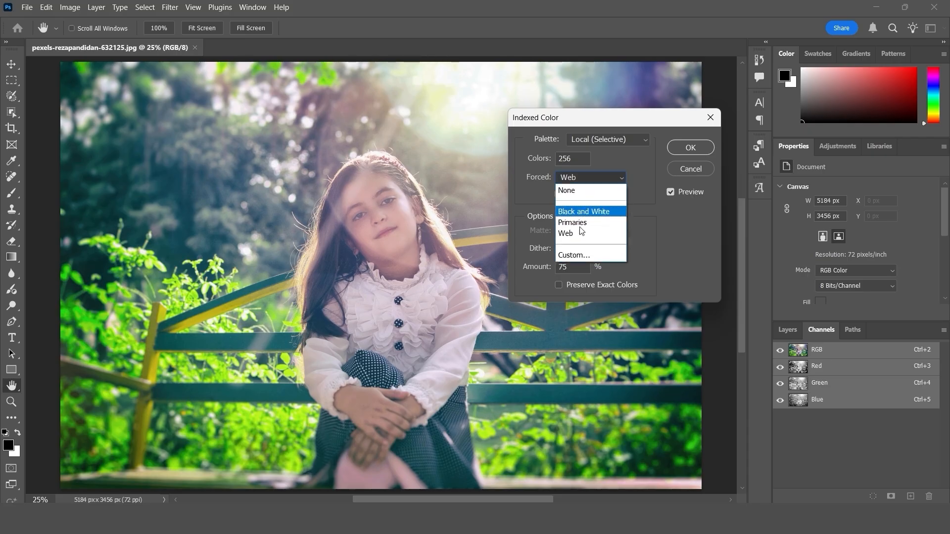
{"action": "left_click", "coordinate": [580, 256]}
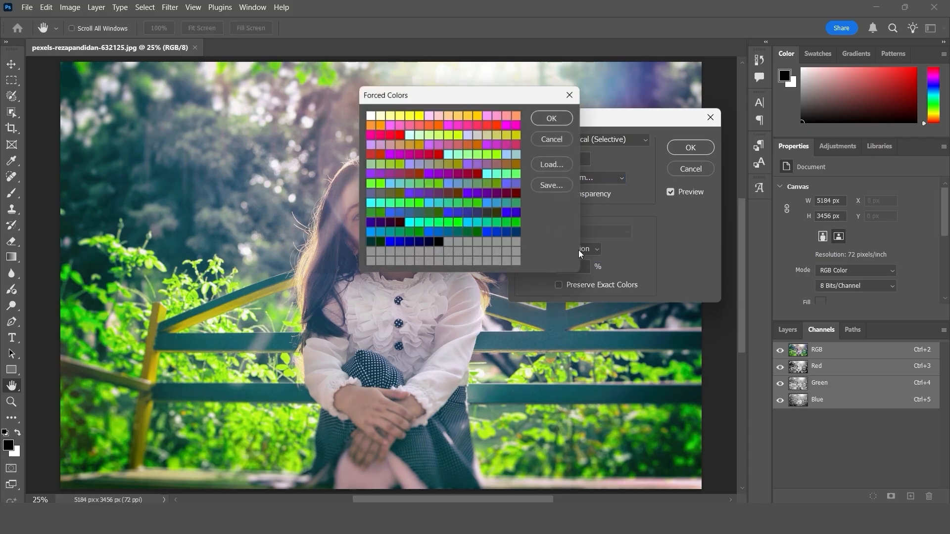
{"action": "left_click", "coordinate": [573, 93]}
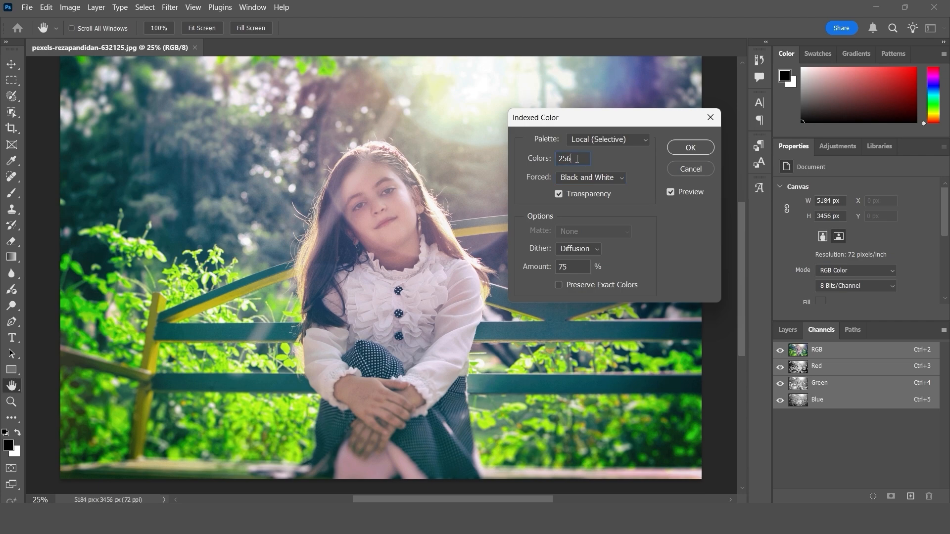
Step: Set the number of colors for the Indexed Color conversion to 50
{"action": "key", "text": "Tab"}
{"action": "double_click", "coordinate": [580, 158]}
{"action": "type", "text": "50"}
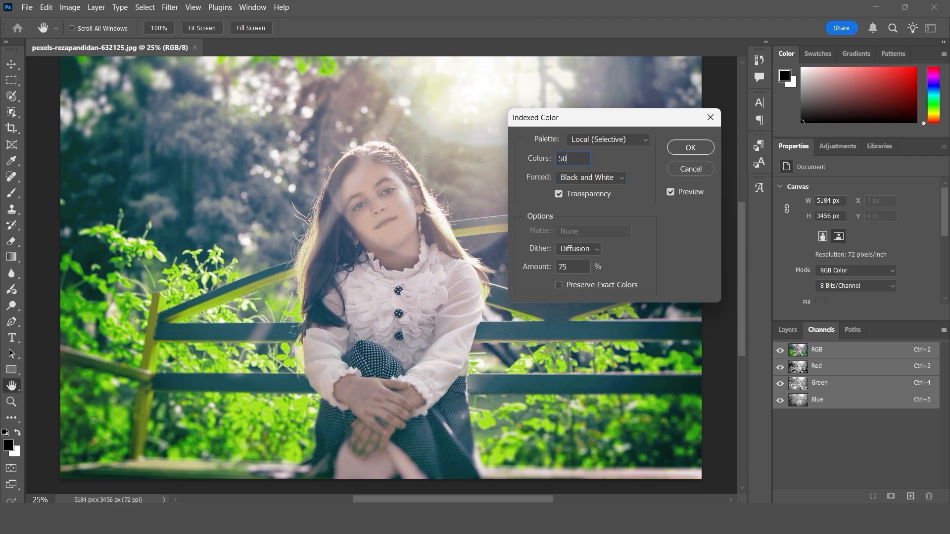
Step: Apply the 50-color Indexed Color conversion, inspect the portrait at 100%, and fit the whole image back in view
{"action": "left_click", "coordinate": [689, 149]}
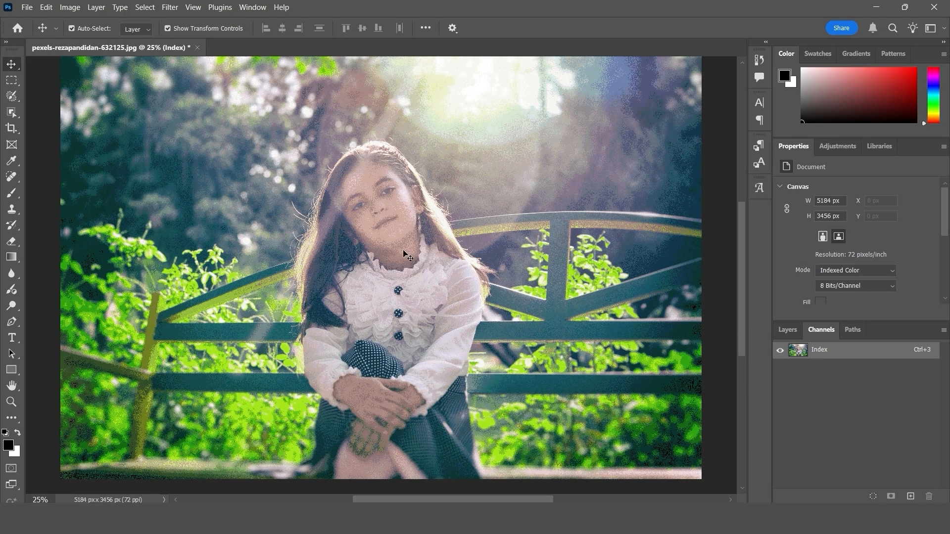
{"action": "scroll", "coordinate": [408, 241], "scroll_direction": "up", "scroll_amount": 4}
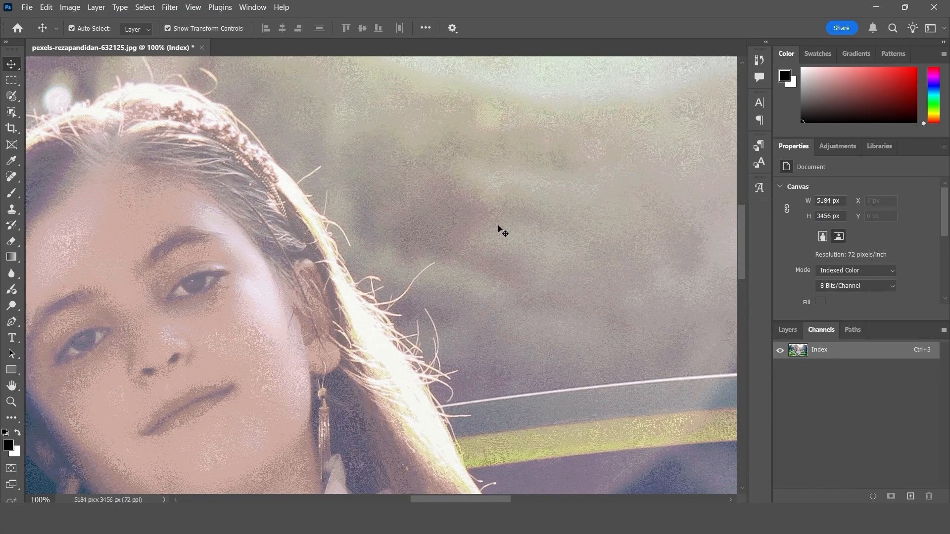
{"action": "key", "text": "ctrl+0"}
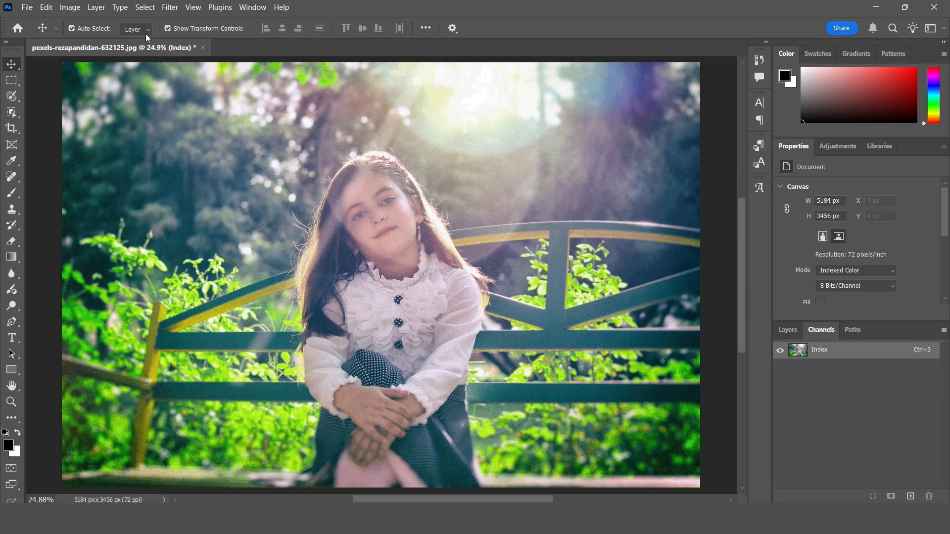
Step: Convert the indexed image to Grayscale, discarding the color information
{"action": "left_click", "coordinate": [78, 7]}
{"action": "mouse_move", "coordinate": [149, 22]}
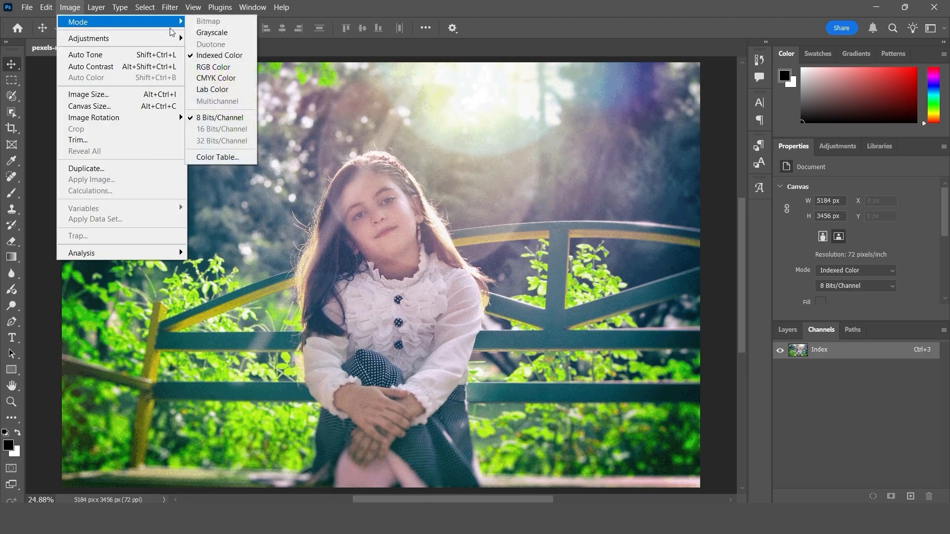
{"action": "left_click", "coordinate": [226, 33]}
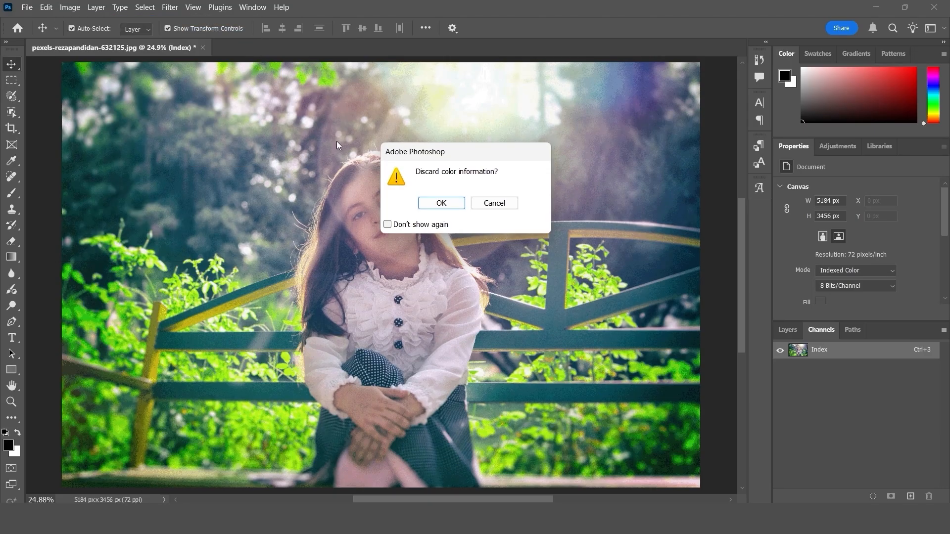
{"action": "left_click", "coordinate": [442, 207]}
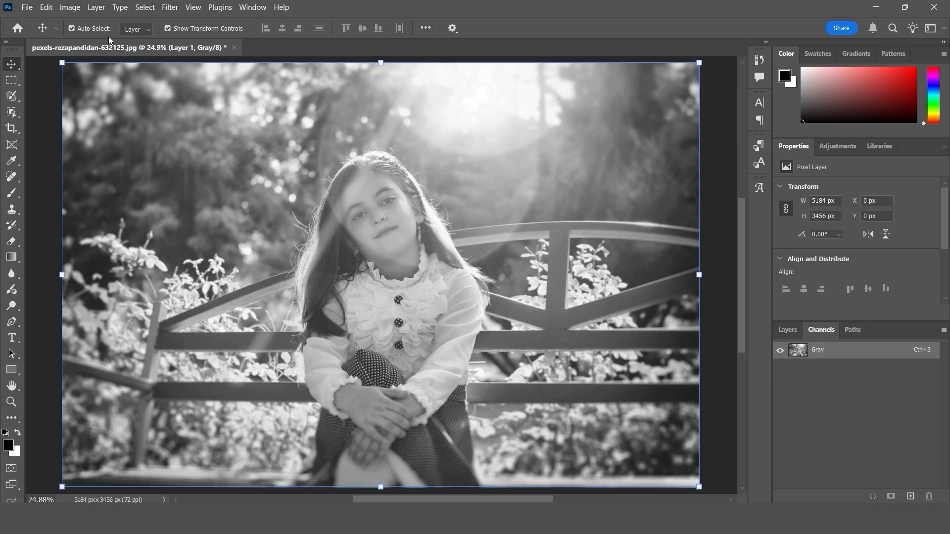
Step: Set up a Duotone conversion of the grayscale image, using the light red ff7c7c as ink 2
{"action": "left_click", "coordinate": [70, 7]}
{"action": "mouse_move", "coordinate": [124, 22]}
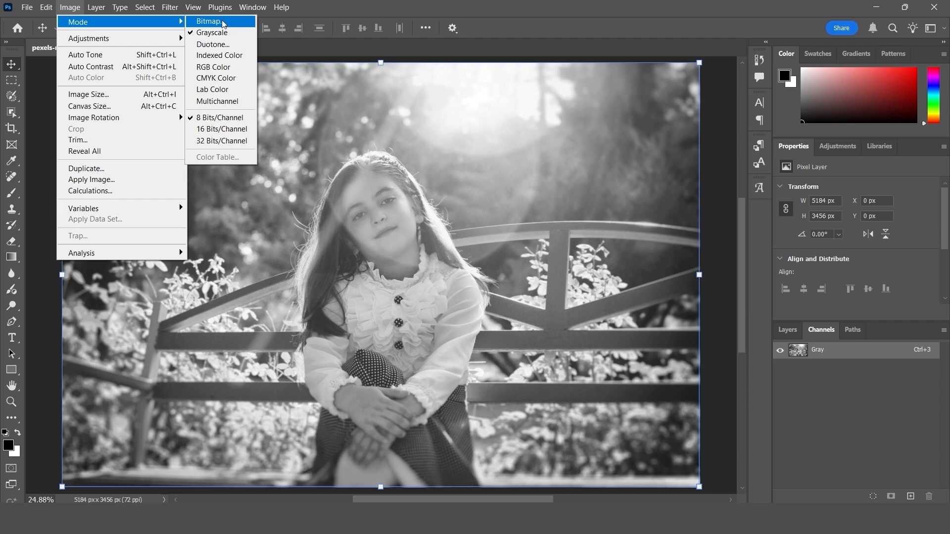
{"action": "left_click", "coordinate": [230, 46]}
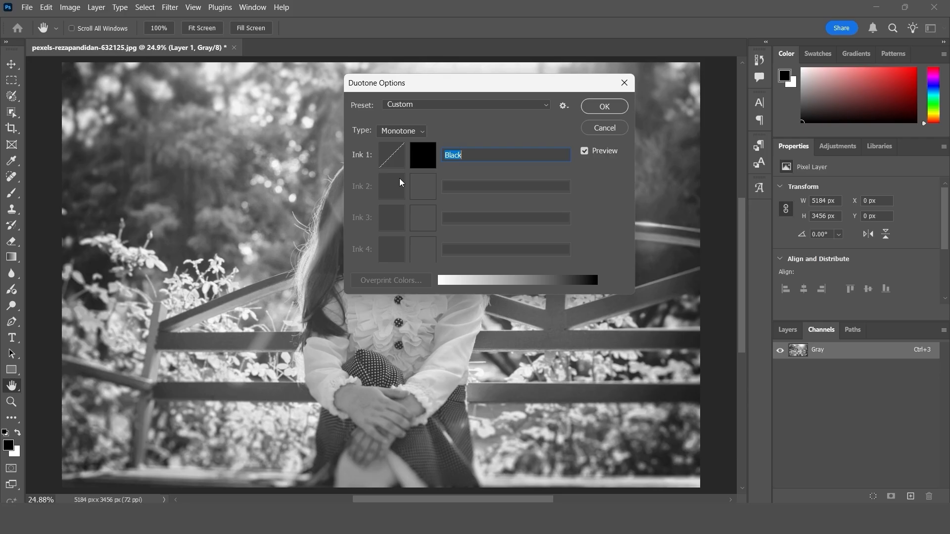
{"action": "left_click", "coordinate": [410, 136]}
{"action": "left_click", "coordinate": [415, 133]}
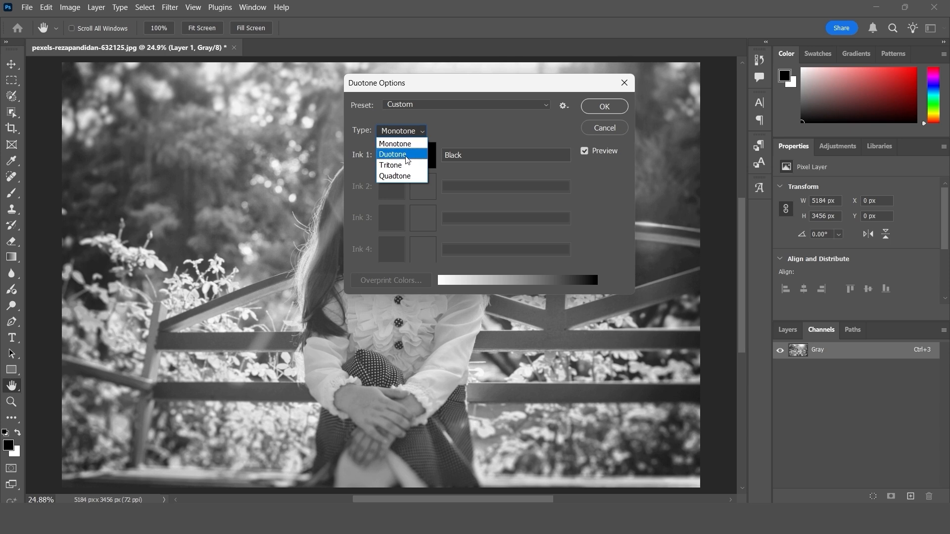
{"action": "left_click", "coordinate": [410, 156]}
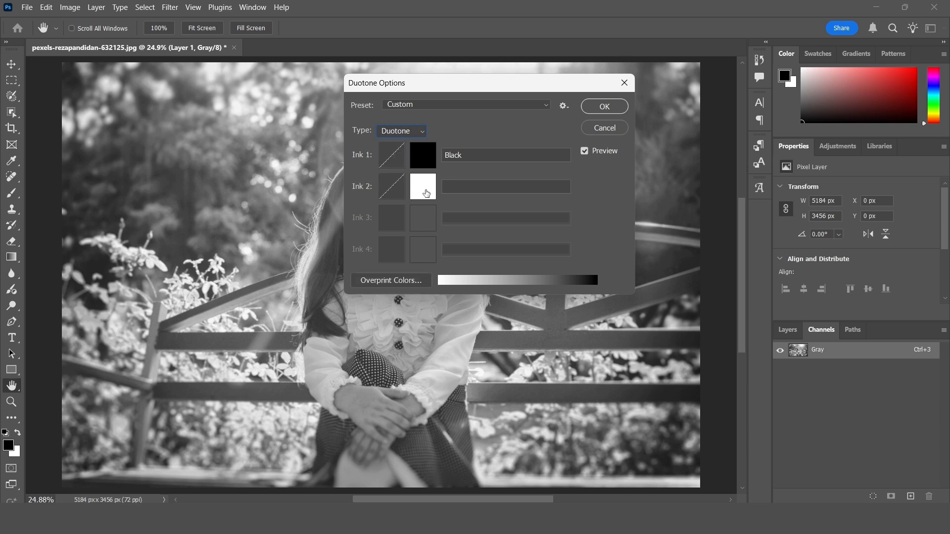
{"action": "left_click", "coordinate": [427, 193]}
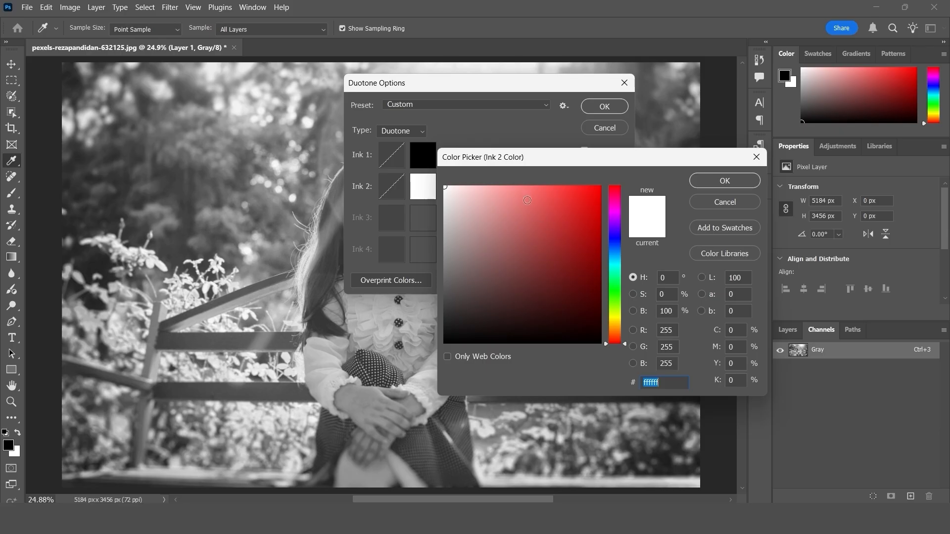
{"action": "left_click", "coordinate": [525, 186]}
{"action": "left_click", "coordinate": [713, 185]}
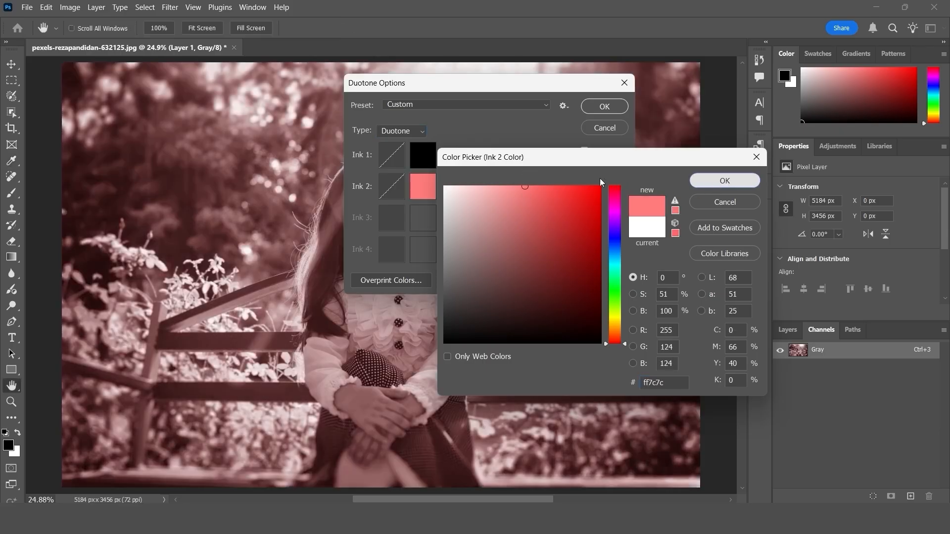
Step: Change the duotone type to Tritone and set the ink 3 color to dark red 8c0000
{"action": "left_click", "coordinate": [401, 131]}
{"action": "left_click", "coordinate": [409, 166]}
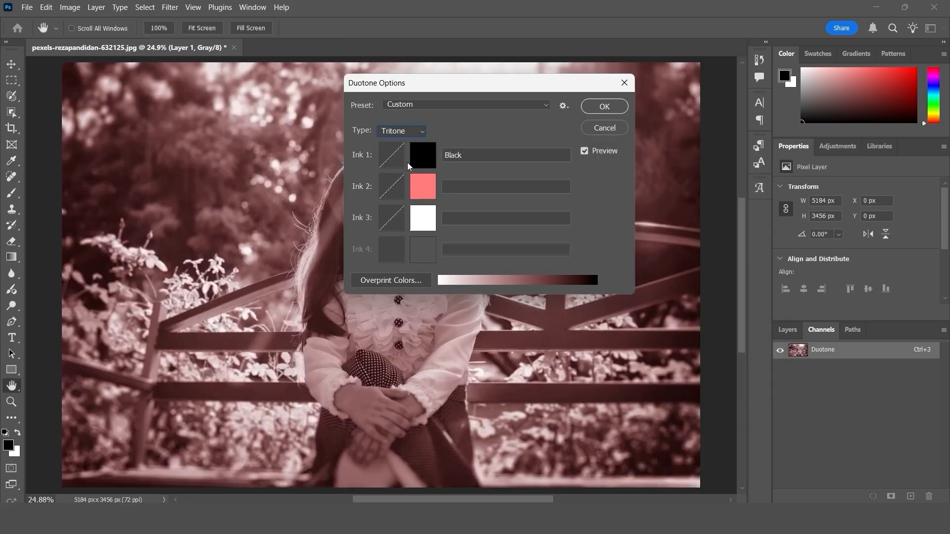
{"action": "left_click", "coordinate": [415, 227]}
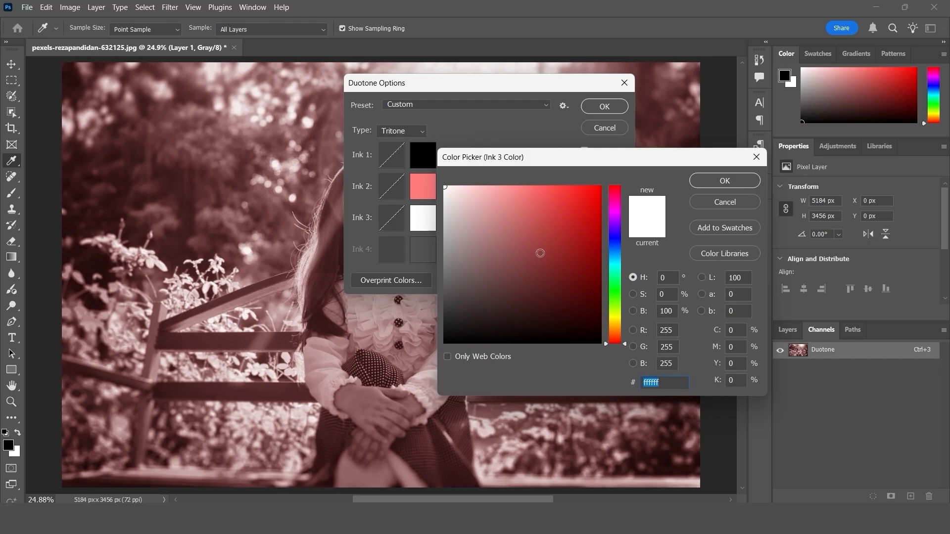
{"action": "mouse_move", "coordinate": [537, 225]}
{"action": "left_mouse_down"}
{"action": "mouse_move", "coordinate": [549, 243]}
{"action": "mouse_move", "coordinate": [616, 260]}
{"action": "left_mouse_up"}
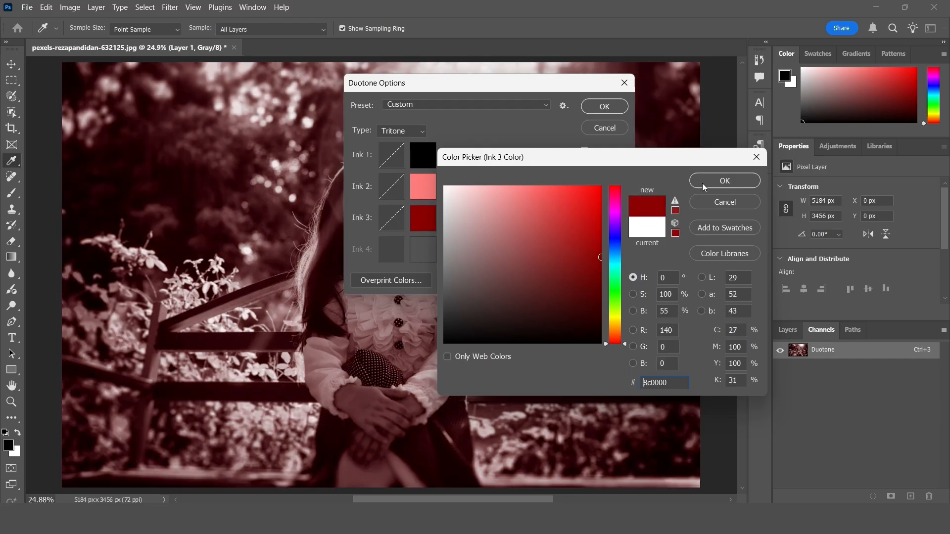
{"action": "key", "text": "Return"}
Step: Change the type to Quadtone with ink 4 in gray a6a6a6, and uncover the portrait to examine the effect
{"action": "left_click", "coordinate": [402, 131]}
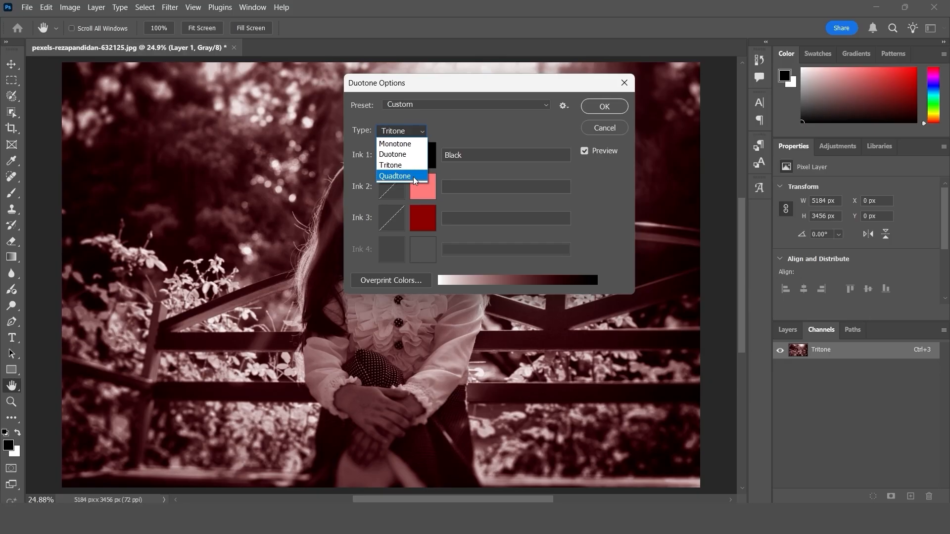
{"action": "left_click", "coordinate": [415, 176]}
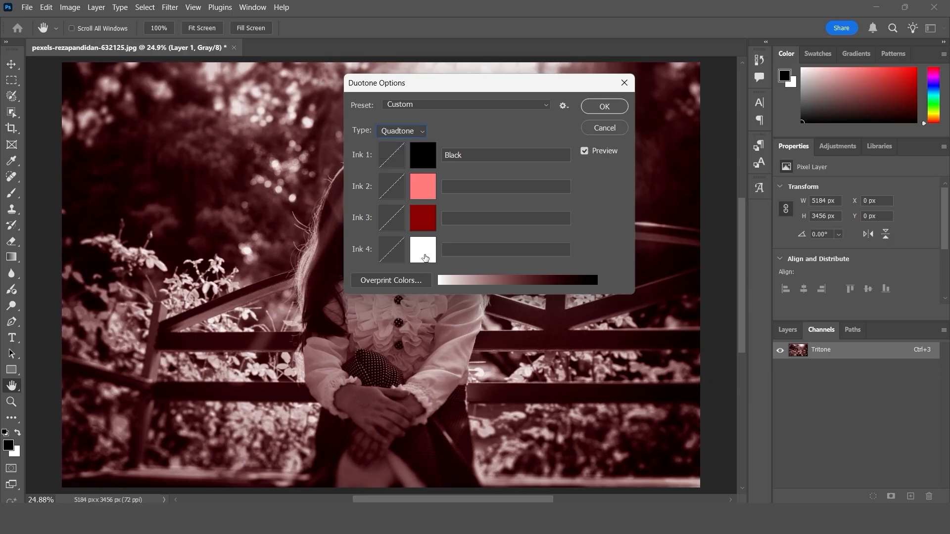
{"action": "left_click", "coordinate": [425, 257]}
{"action": "type", "text": "7c7c7c"}
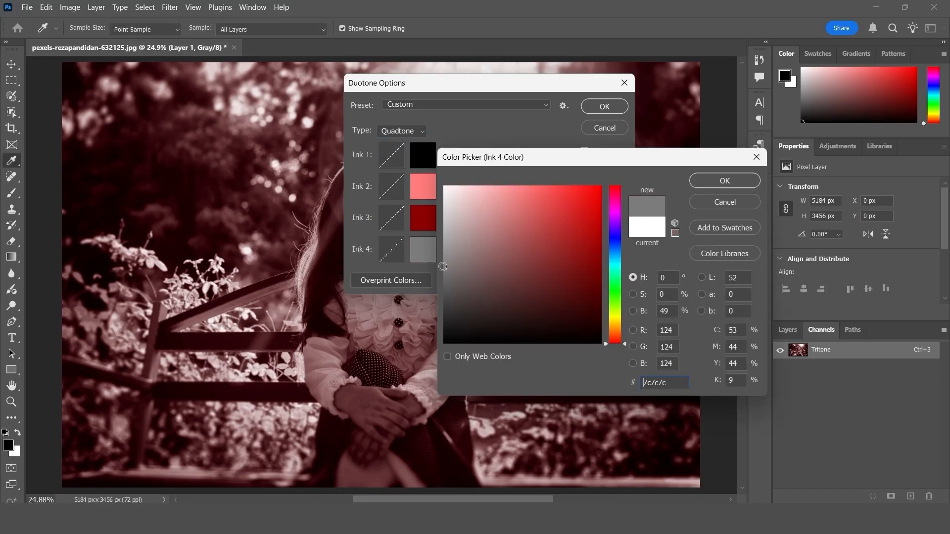
{"action": "left_click_drag", "start_coordinate": [453, 256], "coordinate": [444, 241]}
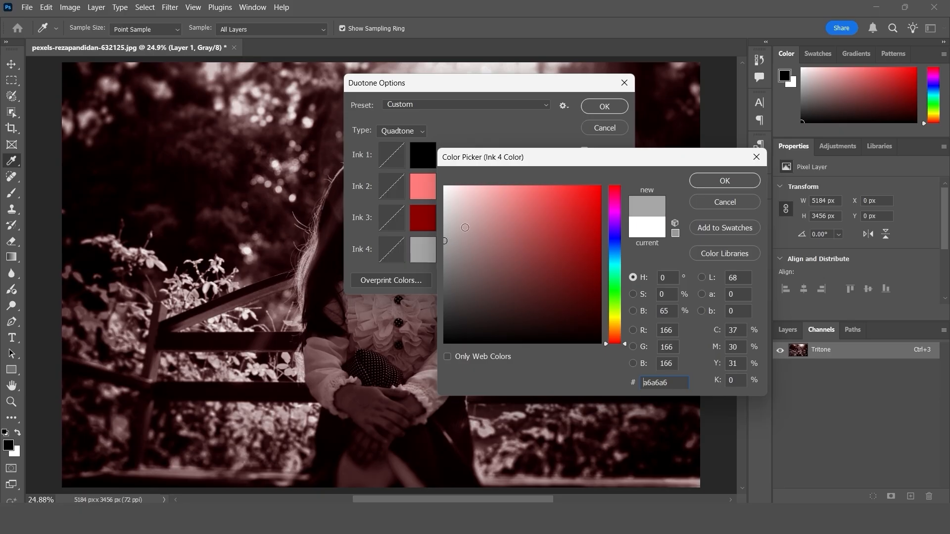
{"action": "left_click", "coordinate": [724, 180]}
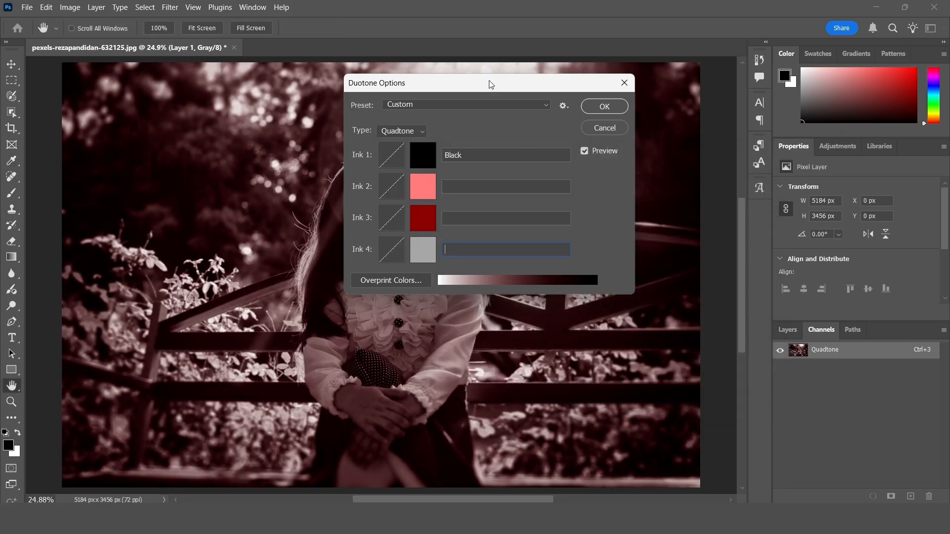
{"action": "left_click_drag", "start_coordinate": [459, 89], "coordinate": [714, 132]}
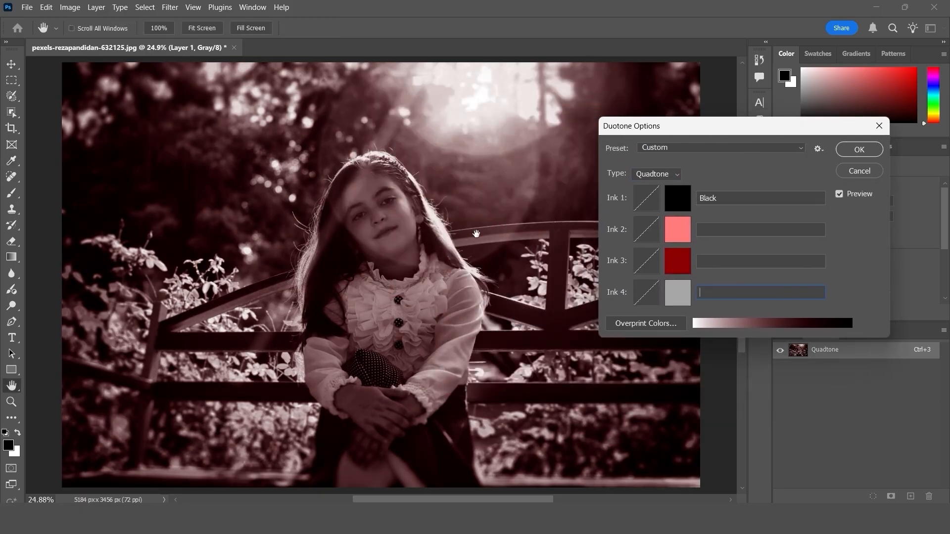
{"action": "left_click_drag", "start_coordinate": [625, 132], "coordinate": [549, 115]}
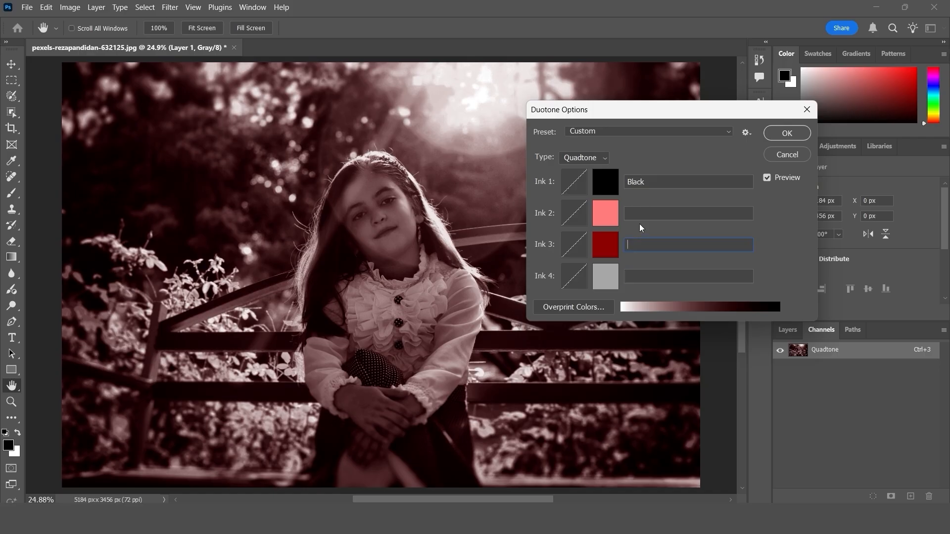
{"action": "left_click", "coordinate": [636, 276]}
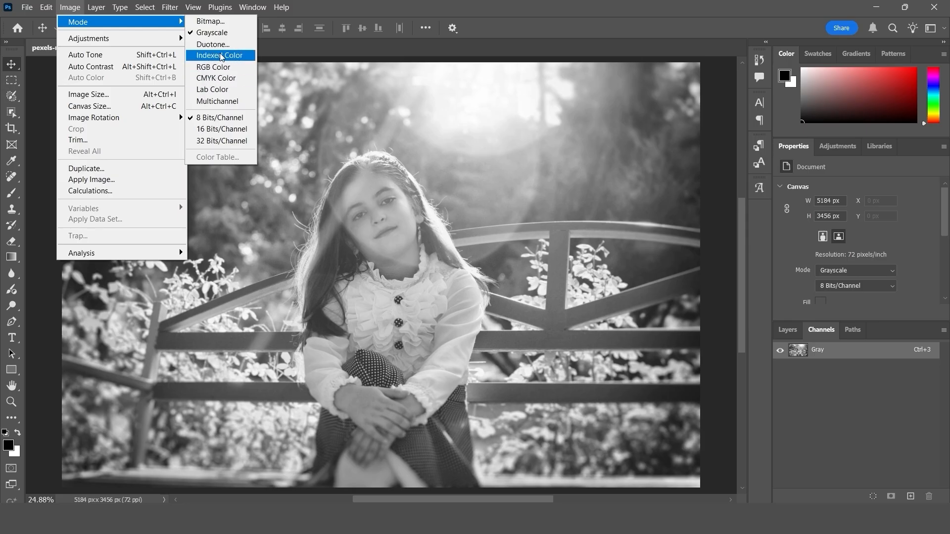
Step: Convert the grayscale image to Indexed Color and open its color table, placed clear of the girl's face
{"action": "left_click", "coordinate": [244, 56]}
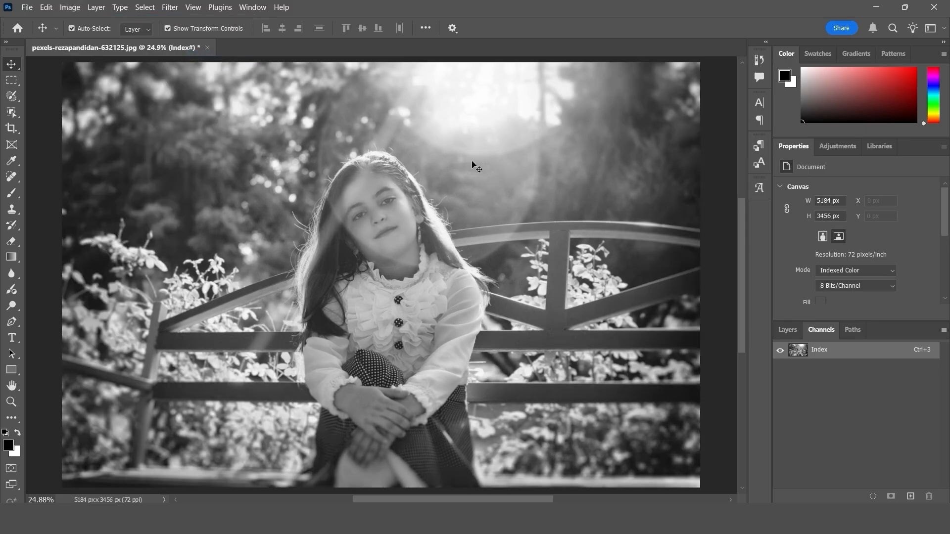
{"action": "left_click", "coordinate": [70, 7]}
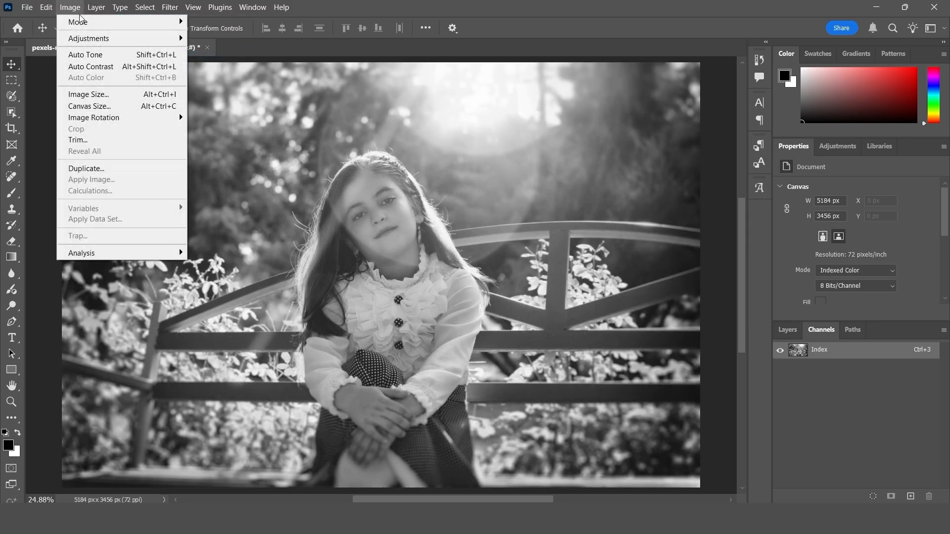
{"action": "mouse_move", "coordinate": [84, 24]}
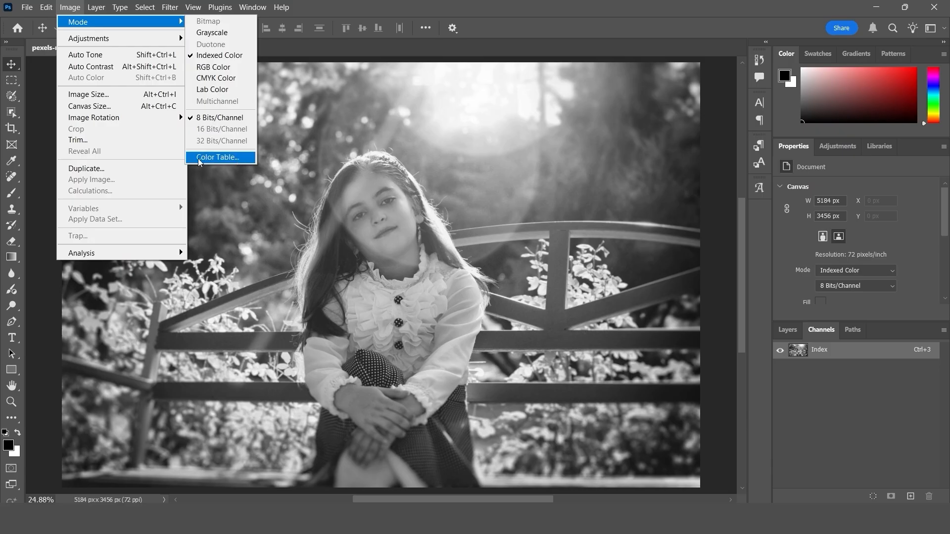
{"action": "left_click", "coordinate": [230, 162]}
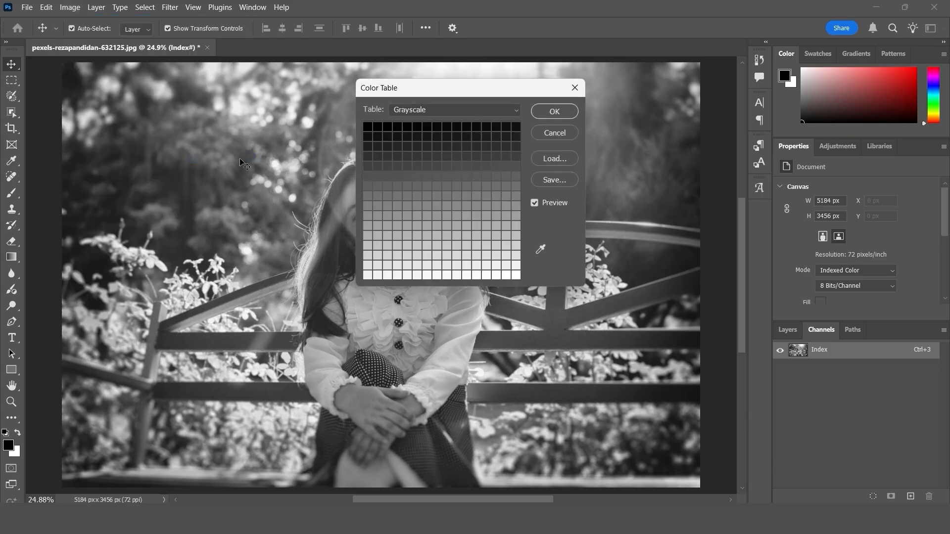
{"action": "left_click_drag", "start_coordinate": [411, 95], "coordinate": [472, 163]}
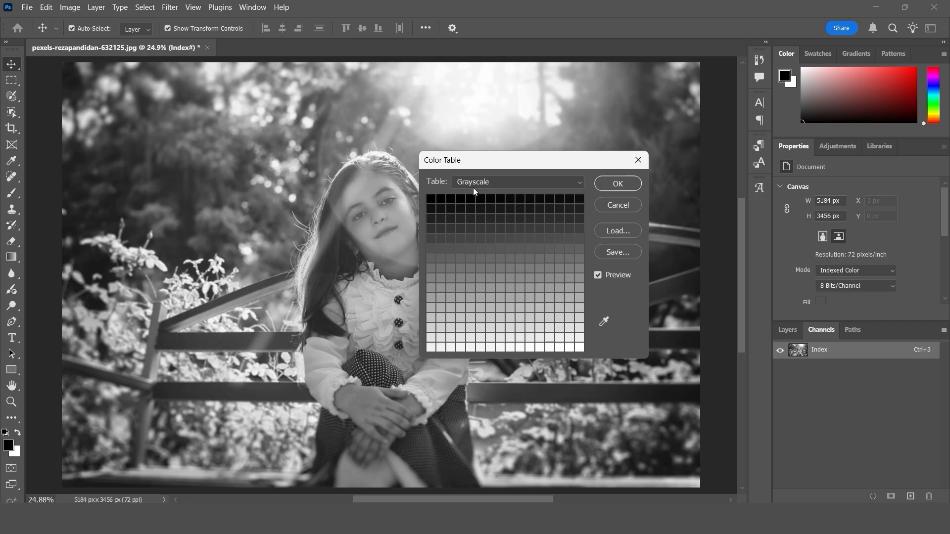
Step: Preview the Spectrum color table on the image, followed by the Black Body table
{"action": "left_click", "coordinate": [485, 184]}
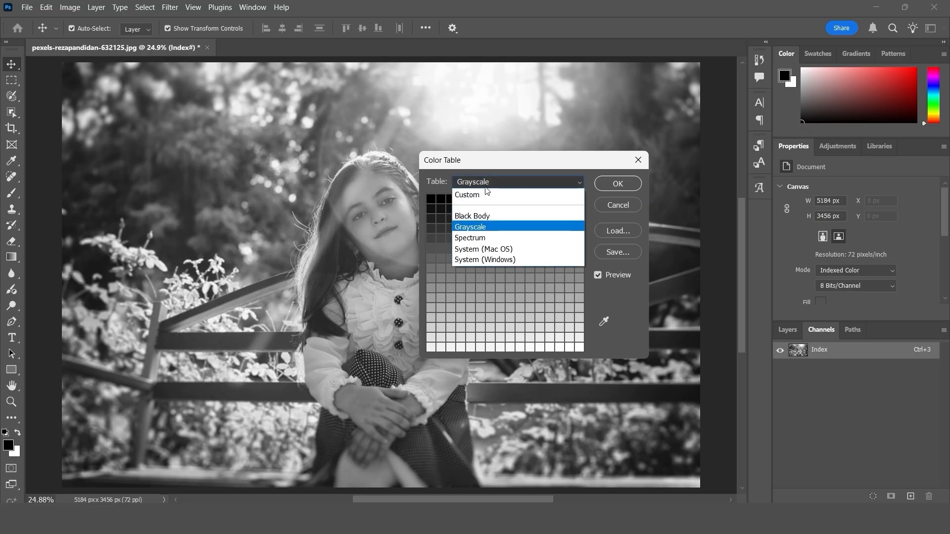
{"action": "left_click", "coordinate": [502, 240]}
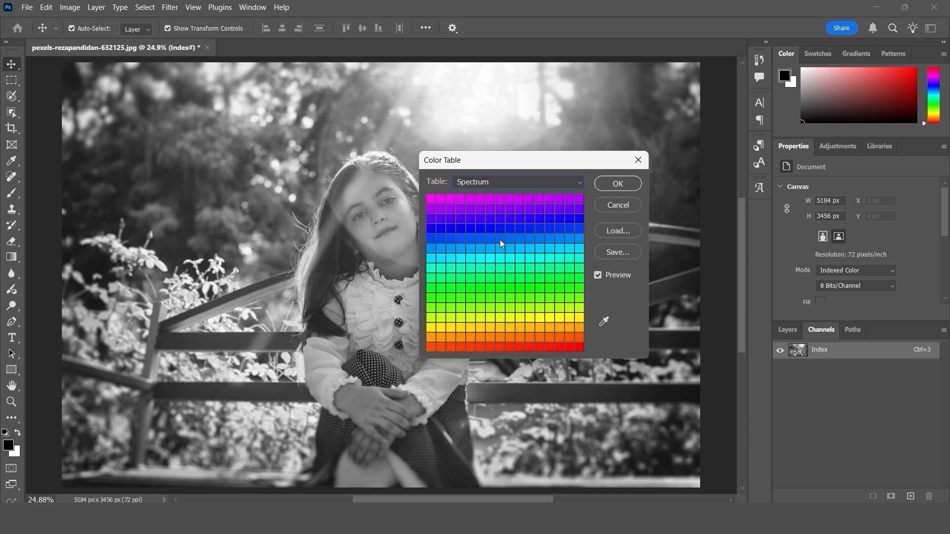
{"action": "left_click", "coordinate": [479, 185]}
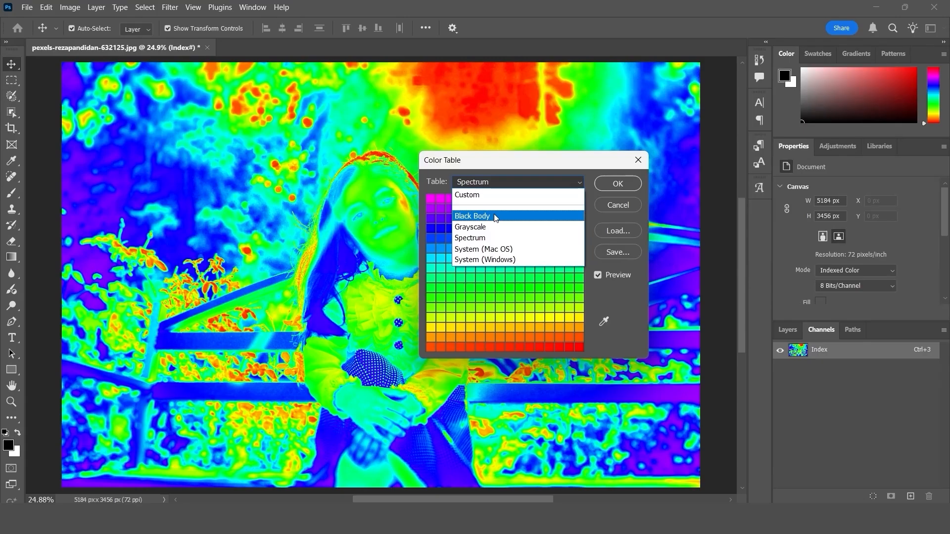
{"action": "left_click", "coordinate": [494, 216]}
Step: Preview the System (Mac OS) and System (Windows) color tables on the indexed image, followed by Custom
{"action": "left_click", "coordinate": [493, 184]}
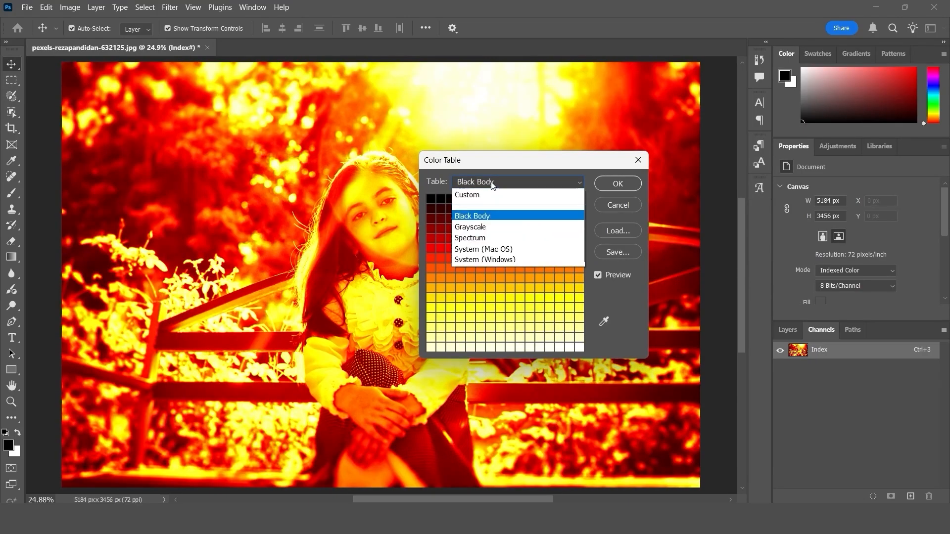
{"action": "left_click", "coordinate": [481, 249]}
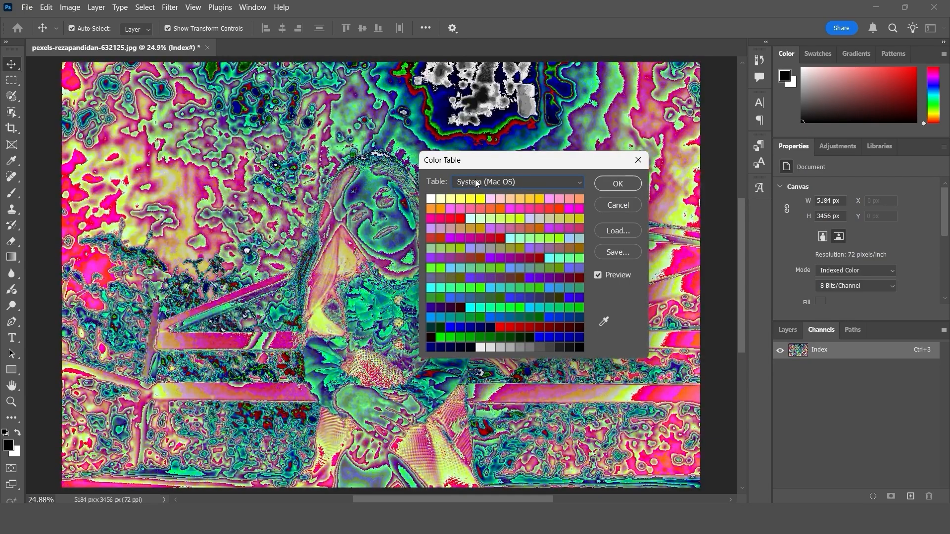
{"action": "left_click", "coordinate": [478, 184]}
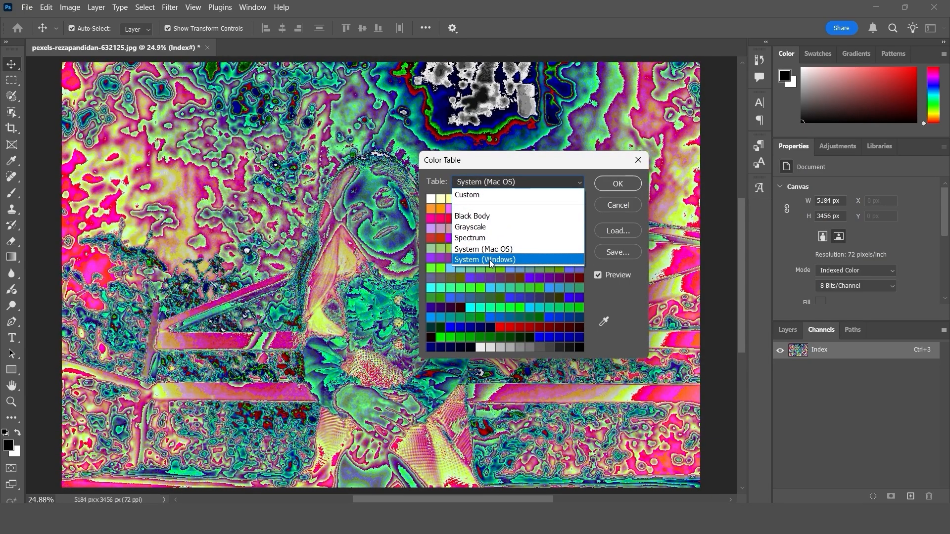
{"action": "left_click", "coordinate": [491, 260]}
{"action": "left_click", "coordinate": [480, 182]}
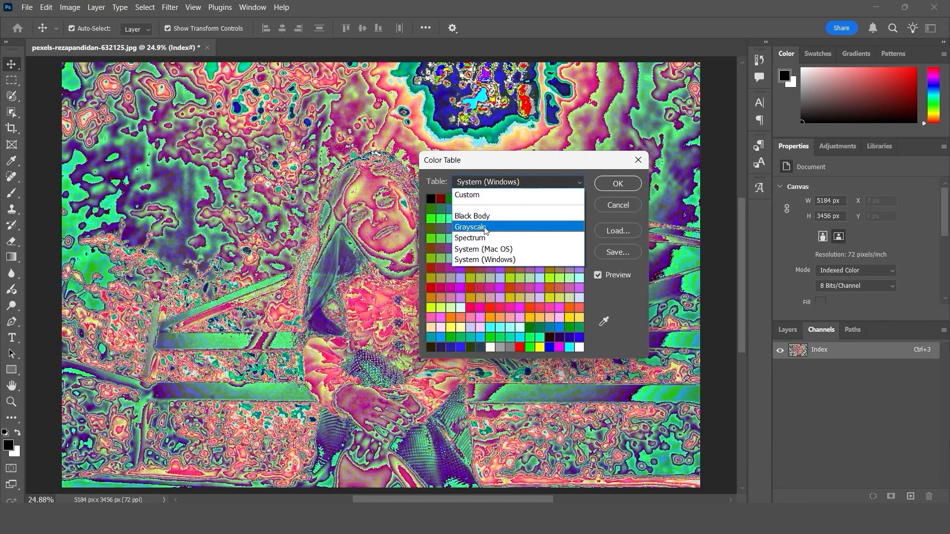
{"action": "left_click", "coordinate": [480, 195]}
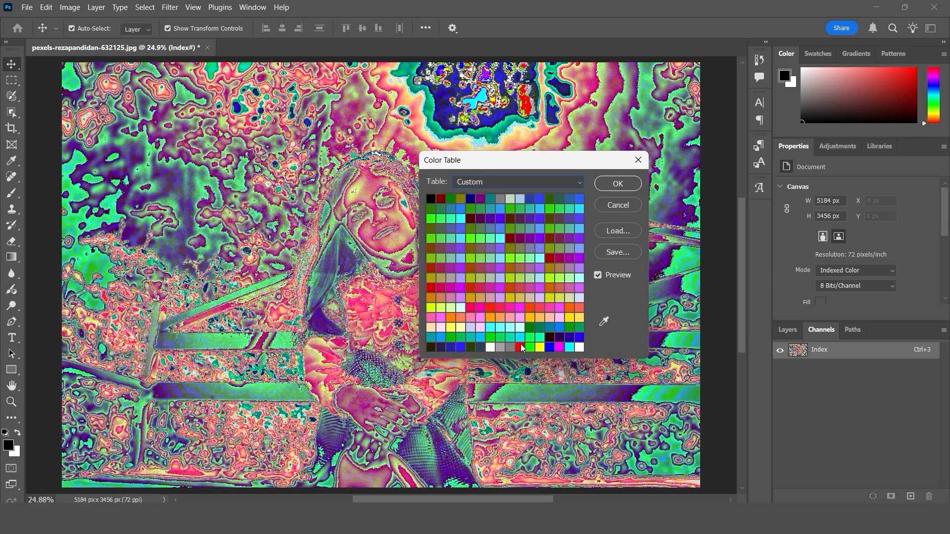
Step: Apply the Grayscale color table to the indexed image
{"action": "left_click", "coordinate": [517, 182]}
{"action": "left_click", "coordinate": [492, 217]}
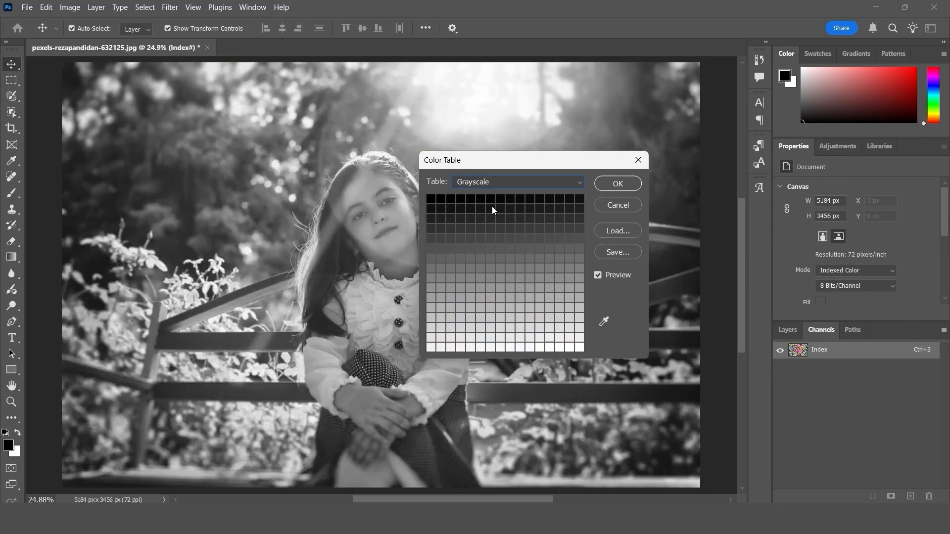
{"action": "left_click", "coordinate": [618, 184]}
{"action": "left_click", "coordinate": [70, 7]}
{"action": "mouse_move", "coordinate": [124, 21]}
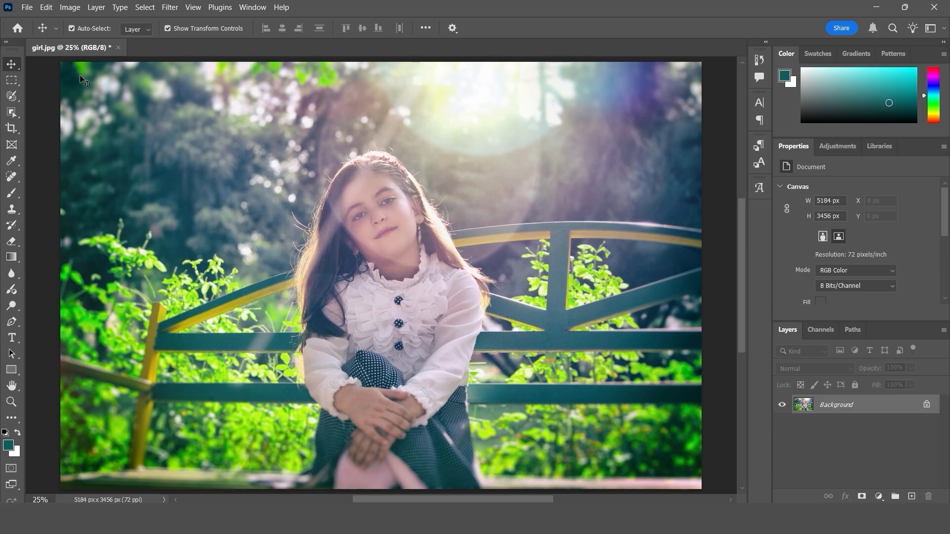
Step: Try a Shadows amount of 99% in the Shadows/Highlights adjustment of the girl photo, and return it to 0%
{"action": "left_click", "coordinate": [70, 7]}
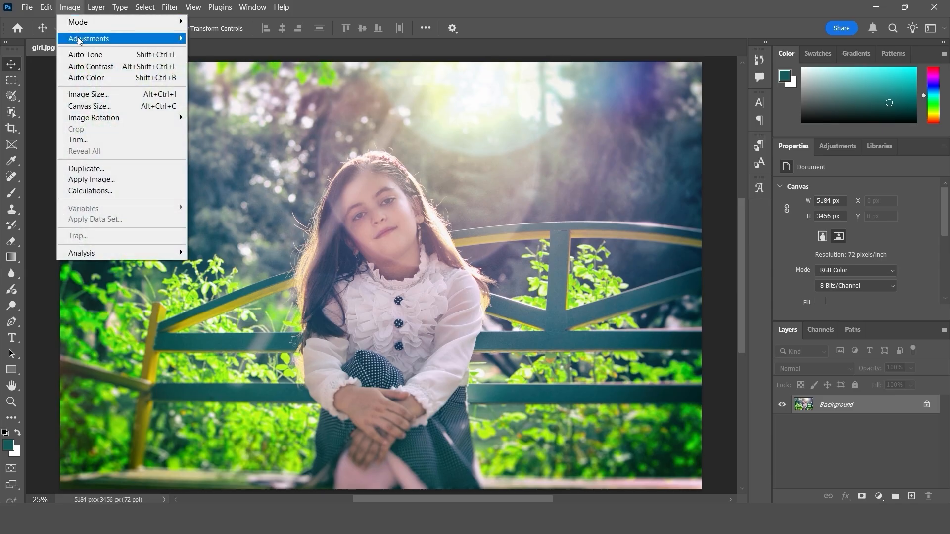
{"action": "mouse_move", "coordinate": [79, 40]}
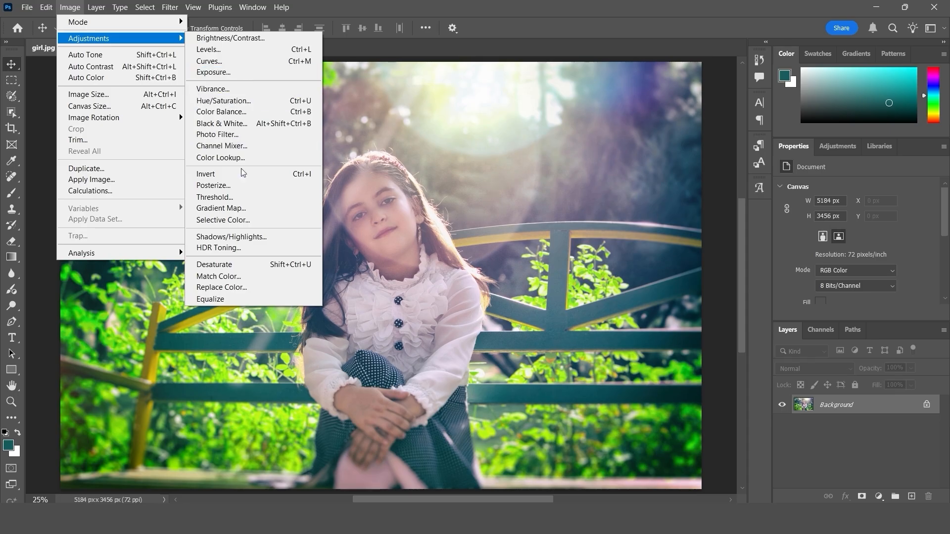
{"action": "left_click", "coordinate": [258, 241]}
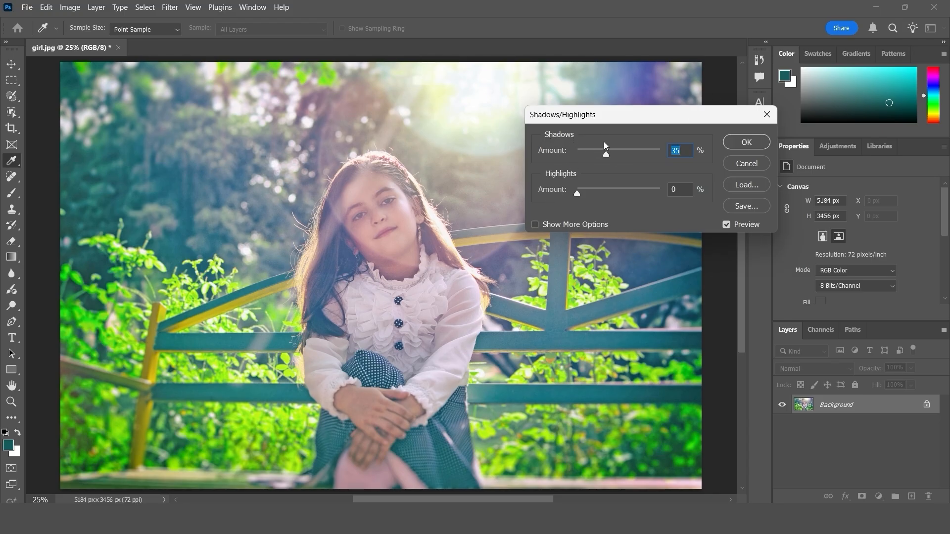
{"action": "left_click_drag", "start_coordinate": [606, 154], "coordinate": [660, 155]}
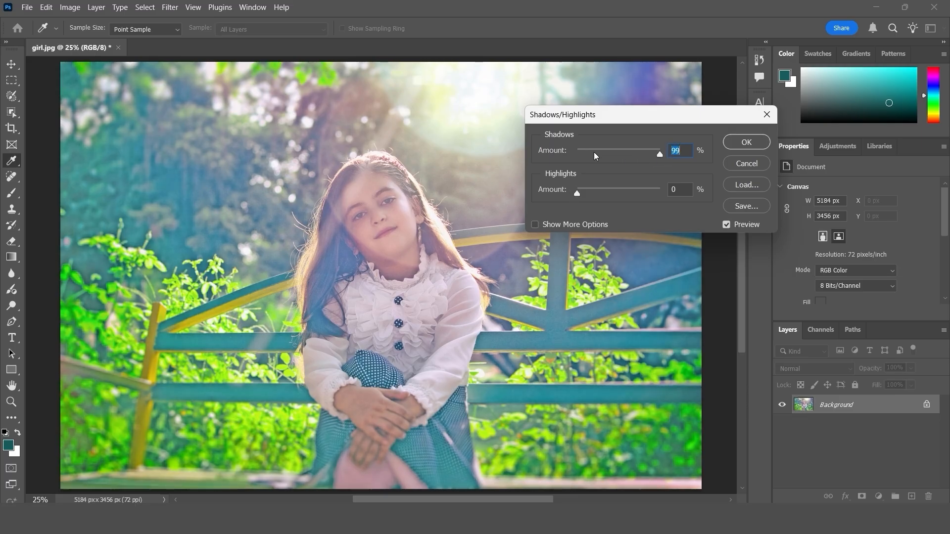
{"action": "left_click_drag", "start_coordinate": [620, 150], "coordinate": [534, 154]}
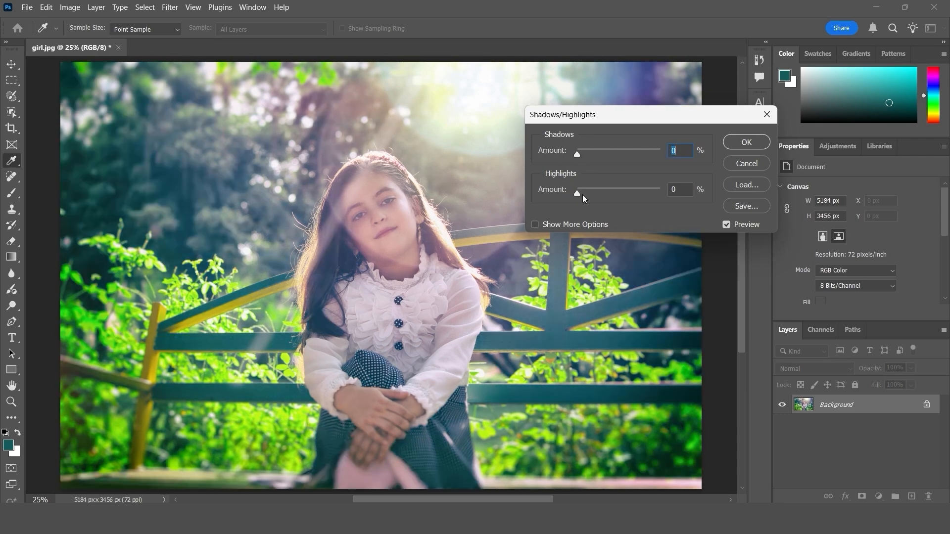
Step: Try a Highlights amount of 69%, return it to 0%, and close the Shadows/Highlights adjustment
{"action": "left_click_drag", "start_coordinate": [582, 195], "coordinate": [635, 192]}
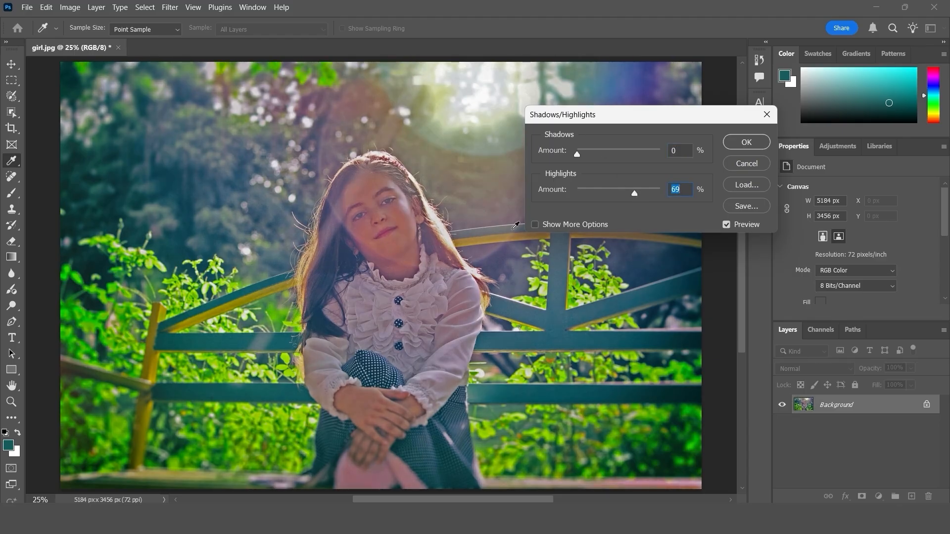
{"action": "key", "text": "BackSpace"}
{"action": "type", "text": "0"}
{"action": "mouse_move", "coordinate": [578, 153]}
{"action": "left_mouse_down"}
{"action": "mouse_move", "coordinate": [645, 150]}
{"action": "mouse_move", "coordinate": [578, 154]}
{"action": "left_mouse_up"}
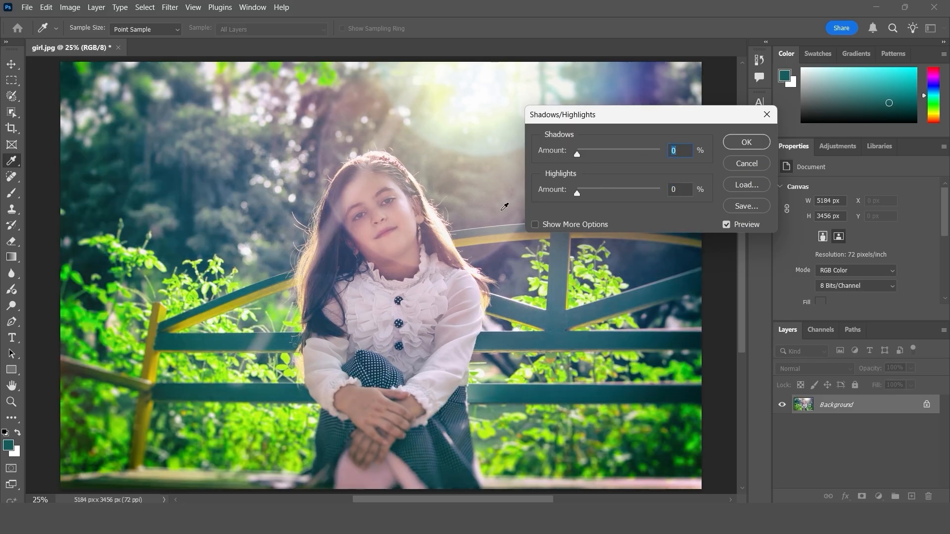
{"action": "left_click", "coordinate": [746, 143]}
{"action": "key", "text": "v"}
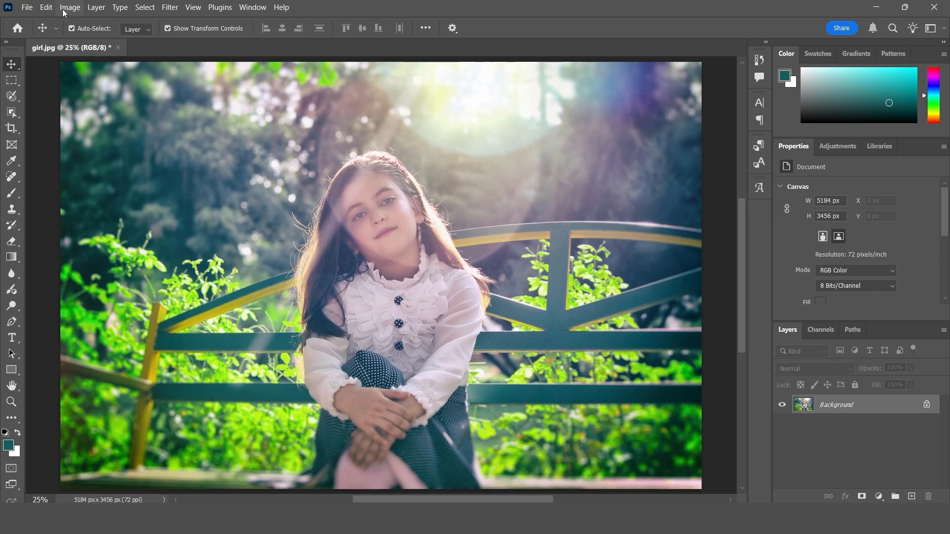
Step: Open HDR Toning for the girl photo and preview the Flat preset
{"action": "left_click", "coordinate": [69, 7]}
{"action": "mouse_move", "coordinate": [87, 38]}
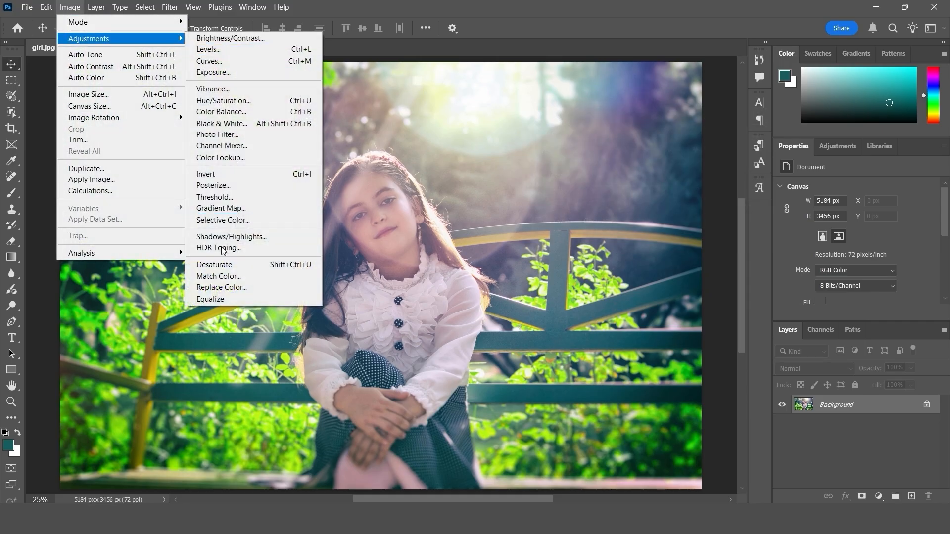
{"action": "left_click", "coordinate": [262, 252]}
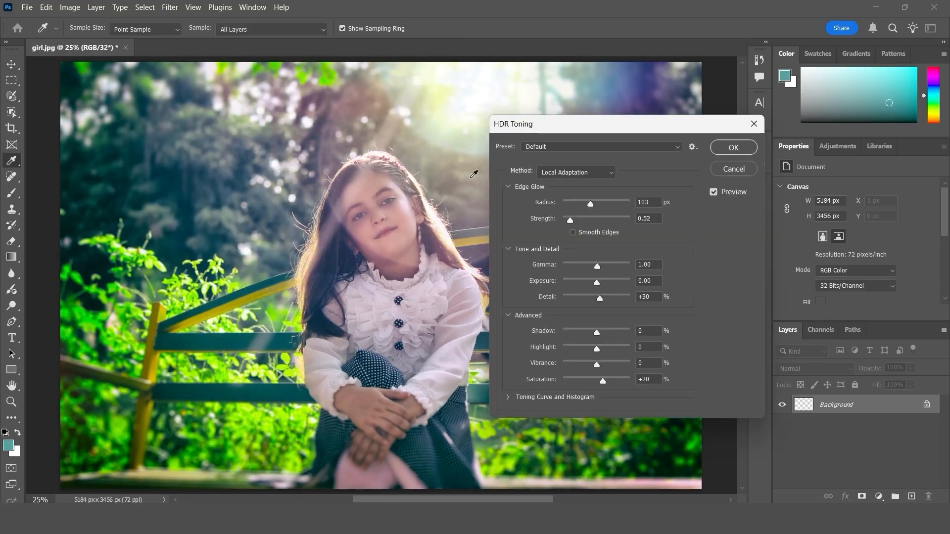
{"action": "left_click_drag", "start_coordinate": [540, 131], "coordinate": [534, 119]}
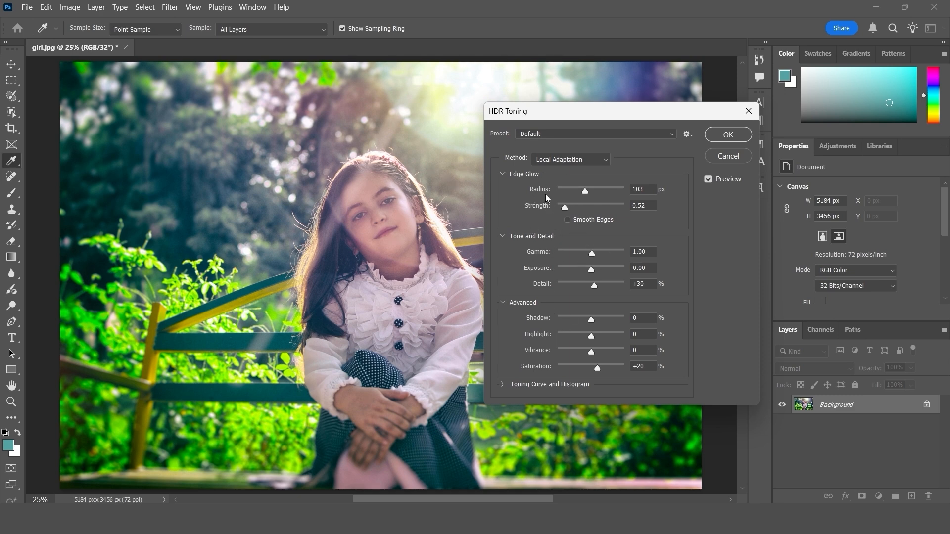
{"action": "left_click", "coordinate": [540, 137]}
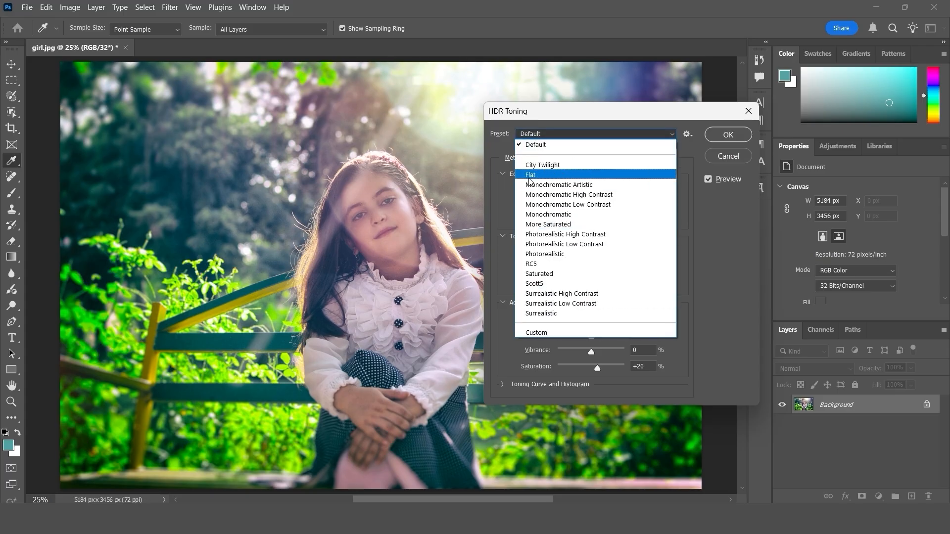
{"action": "left_click", "coordinate": [544, 175]}
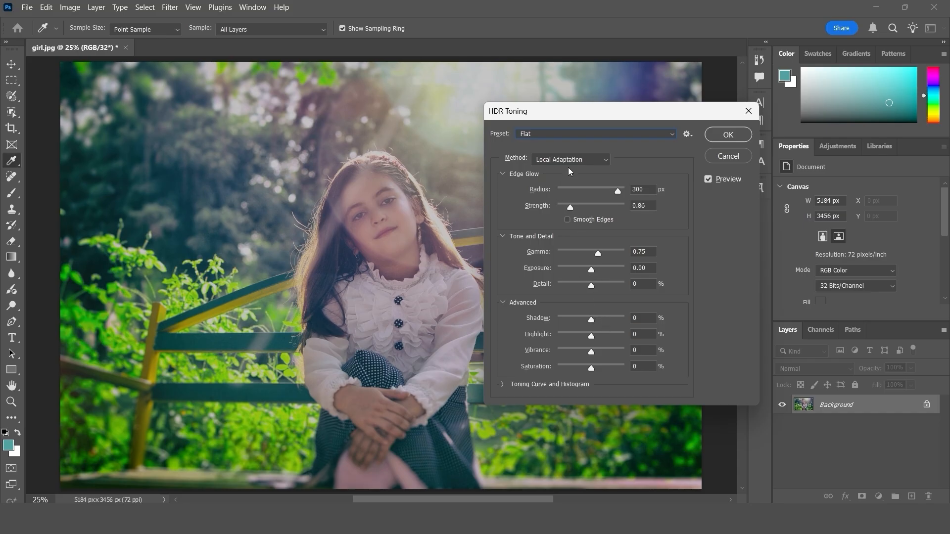
Step: Try the Saturated HDR Toning preset, compare it with the unadjusted photo, and close the adjustment
{"action": "left_click", "coordinate": [574, 134]}
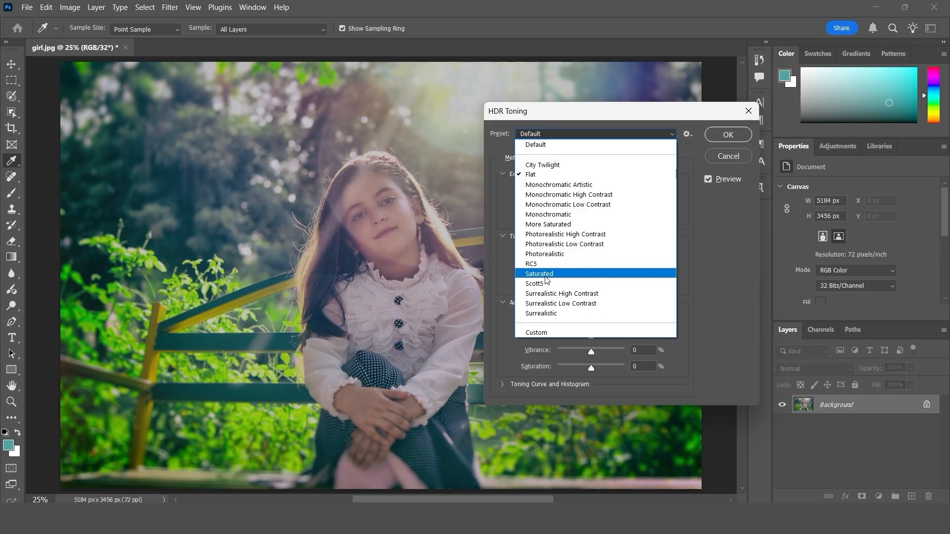
{"action": "left_click", "coordinate": [551, 276]}
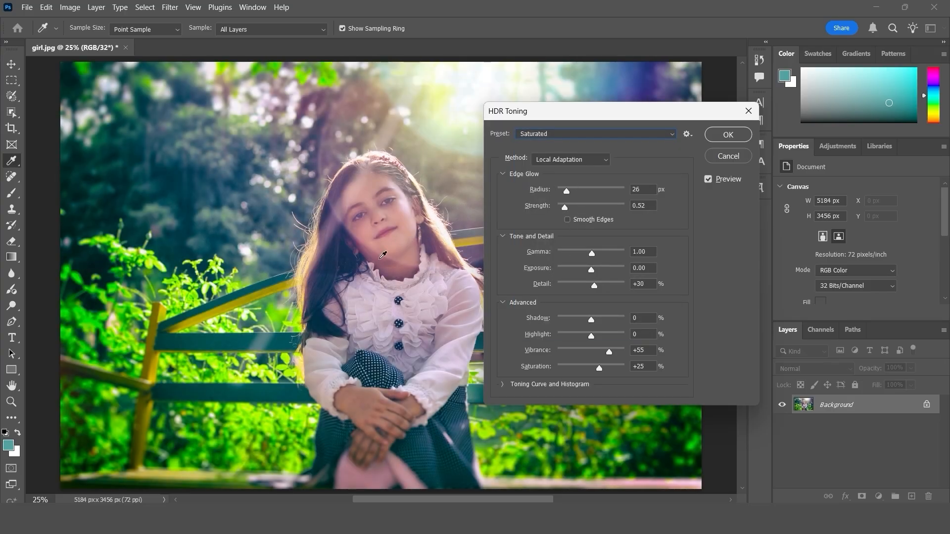
{"action": "left_click", "coordinate": [708, 179]}
{"action": "left_click", "coordinate": [708, 180]}
{"action": "left_click", "coordinate": [728, 135]}
{"action": "key", "text": "v"}
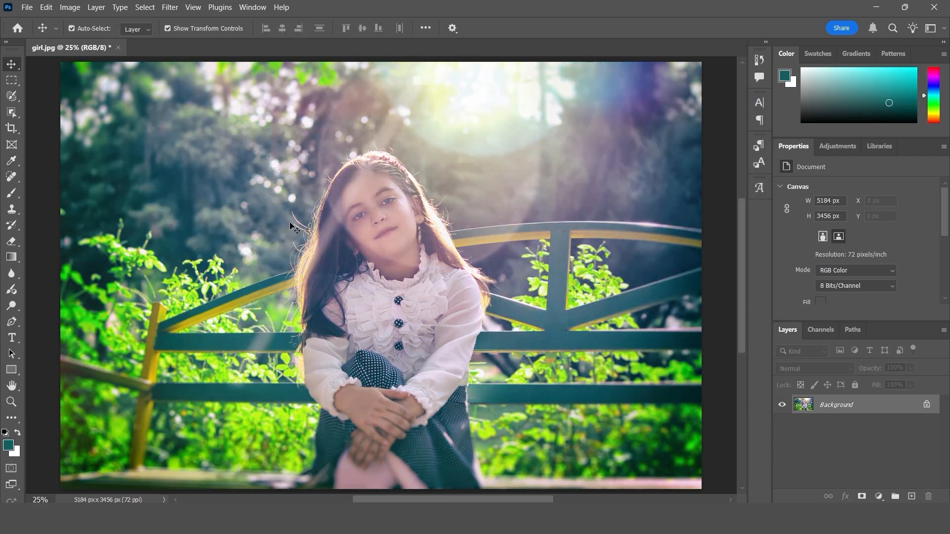
Step: Try the Desaturate adjustment on the girl photo and undo it
{"action": "left_click", "coordinate": [70, 7]}
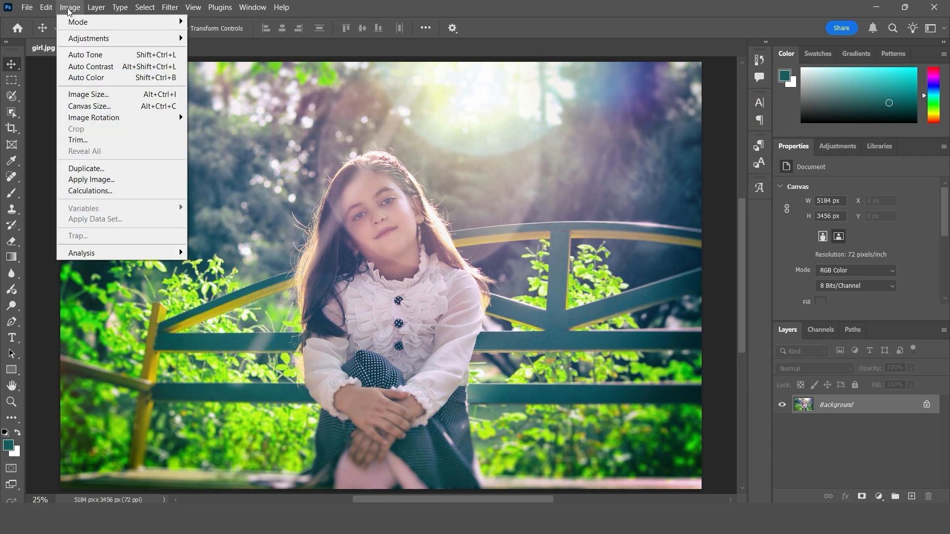
{"action": "mouse_move", "coordinate": [84, 37]}
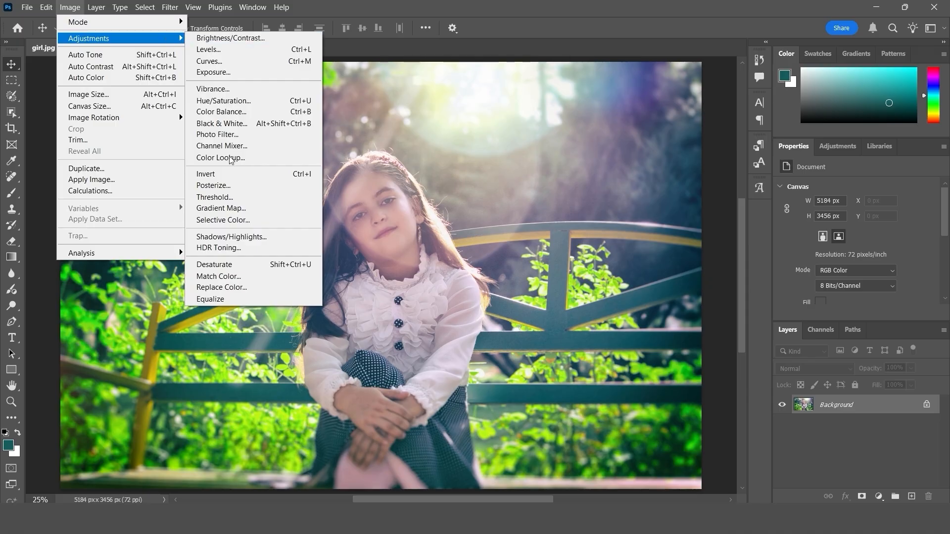
{"action": "left_click", "coordinate": [267, 265]}
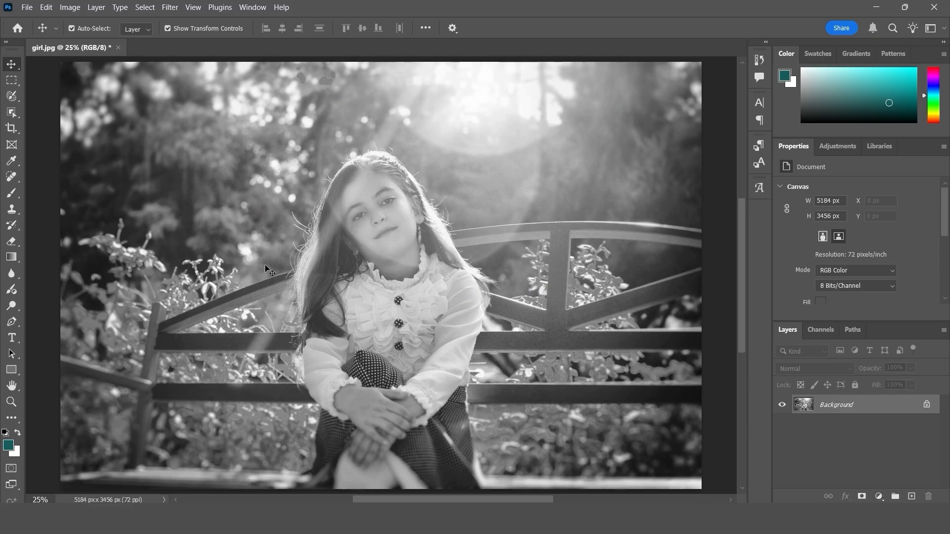
{"action": "key", "text": "ctrl+z"}
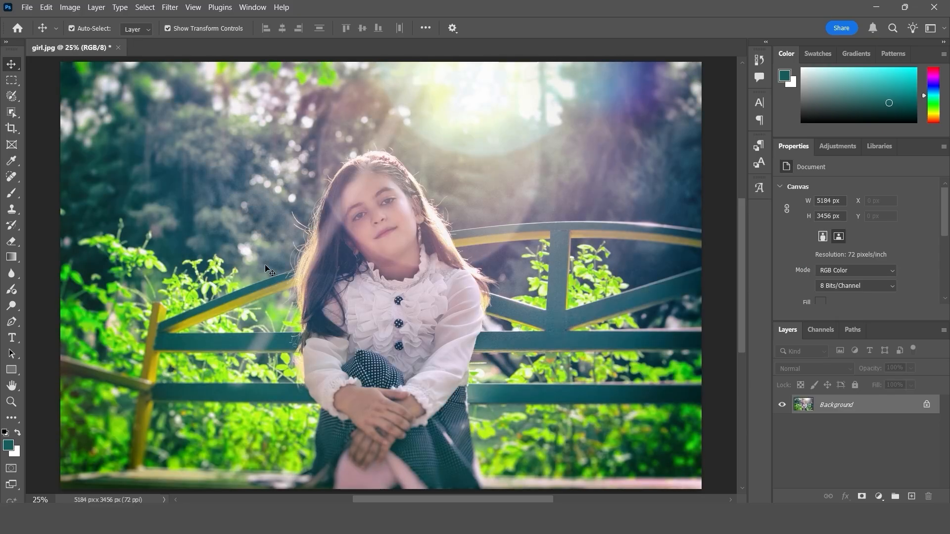
{"action": "key", "text": "ctrl+z"}
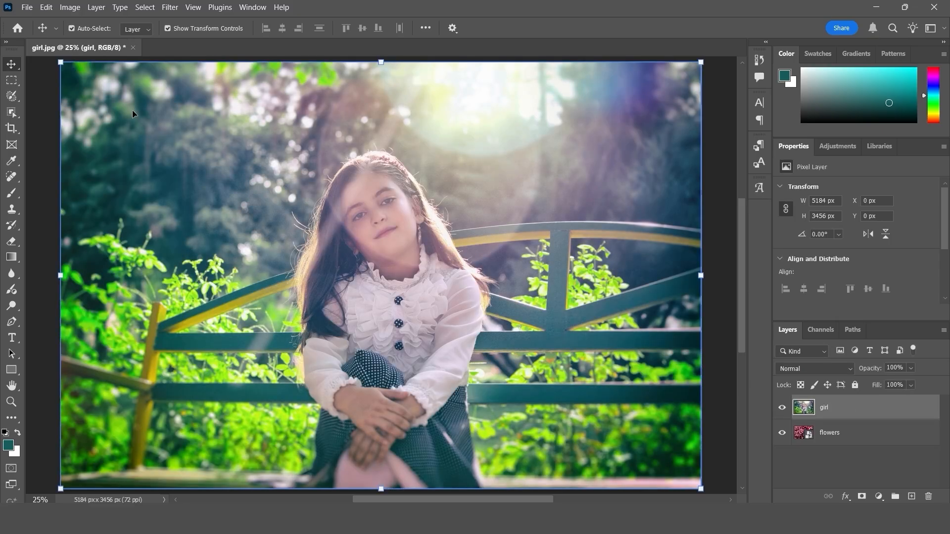
Step: Open Match Color for the girl layer and place its dialog clear of the girl
{"action": "left_click", "coordinate": [71, 7]}
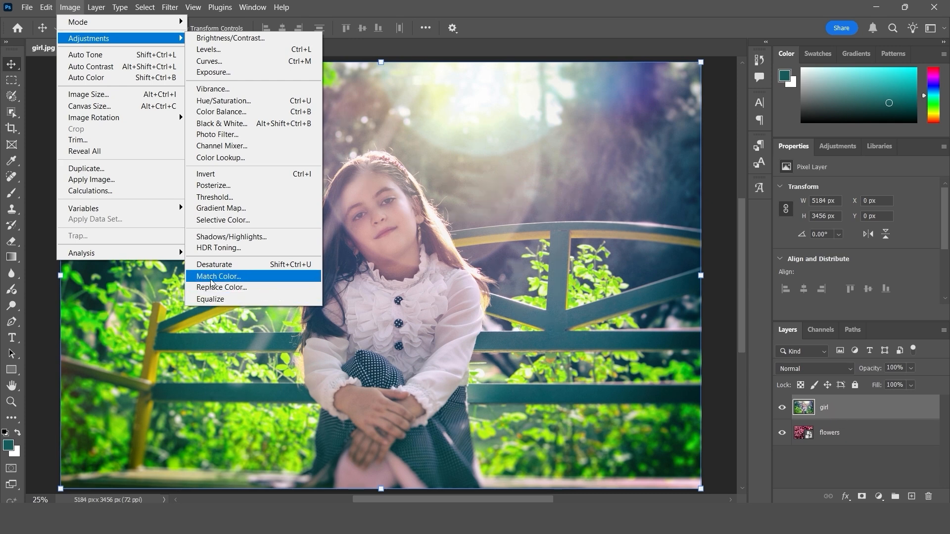
{"action": "left_click", "coordinate": [251, 277]}
{"action": "left_click_drag", "start_coordinate": [535, 103], "coordinate": [638, 101]}
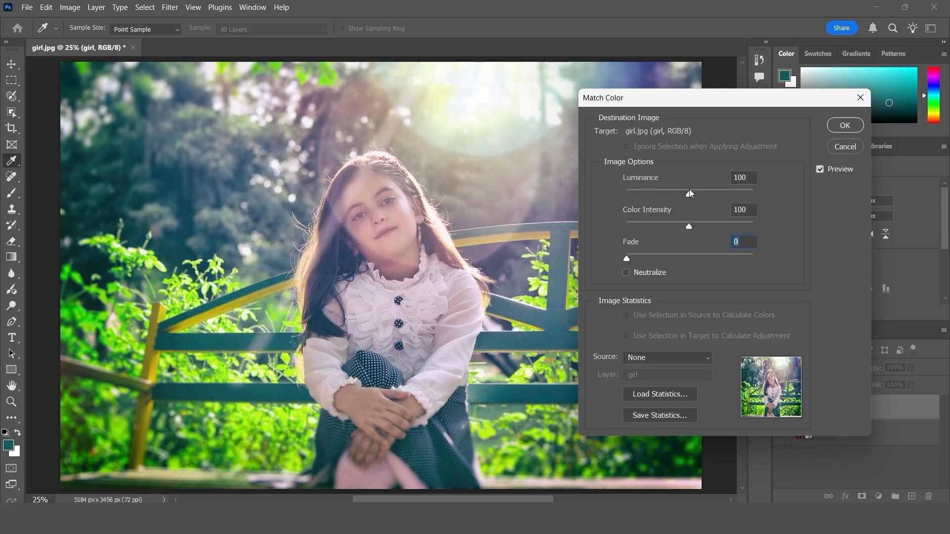
Step: Try Match Color with Luminance 108, Color Intensity 85 and Fade 10, and reset these options to their defaults
{"action": "mouse_move", "coordinate": [689, 194]}
{"action": "left_mouse_down"}
{"action": "mouse_move", "coordinate": [712, 194]}
{"action": "mouse_move", "coordinate": [655, 195]}
{"action": "mouse_move", "coordinate": [730, 194]}
{"action": "mouse_move", "coordinate": [693, 194]}
{"action": "left_mouse_up"}
{"action": "left_click_drag", "start_coordinate": [696, 229], "coordinate": [639, 258]}
{"action": "left_click", "coordinate": [675, 258]}
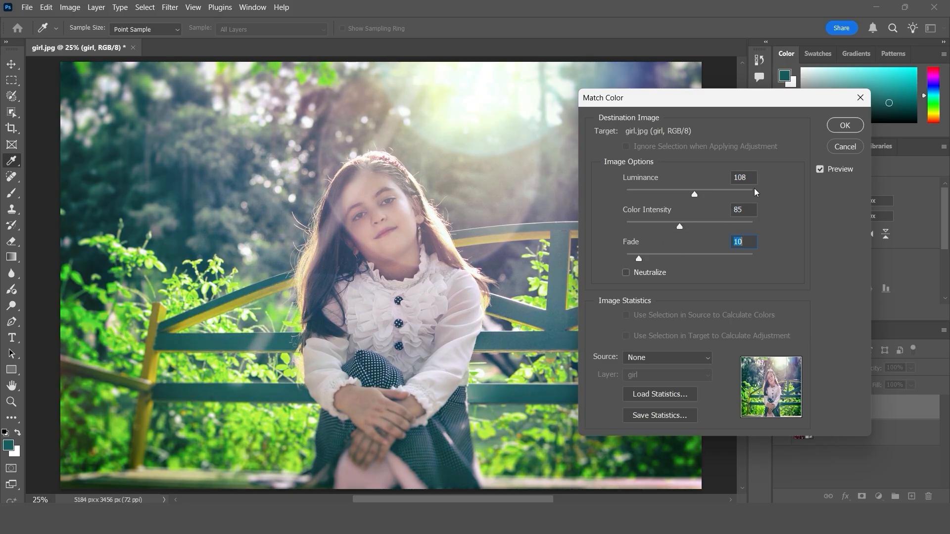
{"action": "left_click", "coordinate": [845, 147], "text": "alt"}
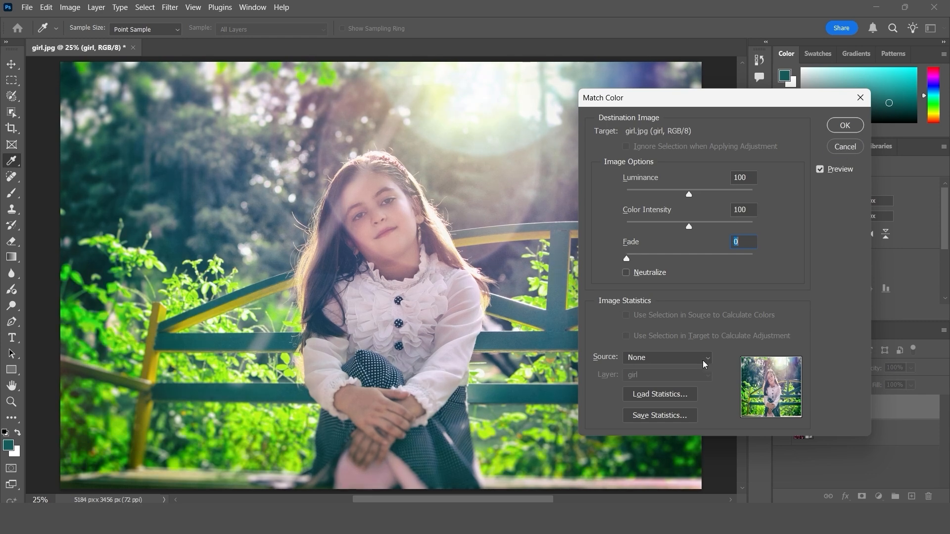
Step: Try matching the girl layer's colors to the flowers layer, using girl.jpg as the Match Color source
{"action": "left_click", "coordinate": [651, 364]}
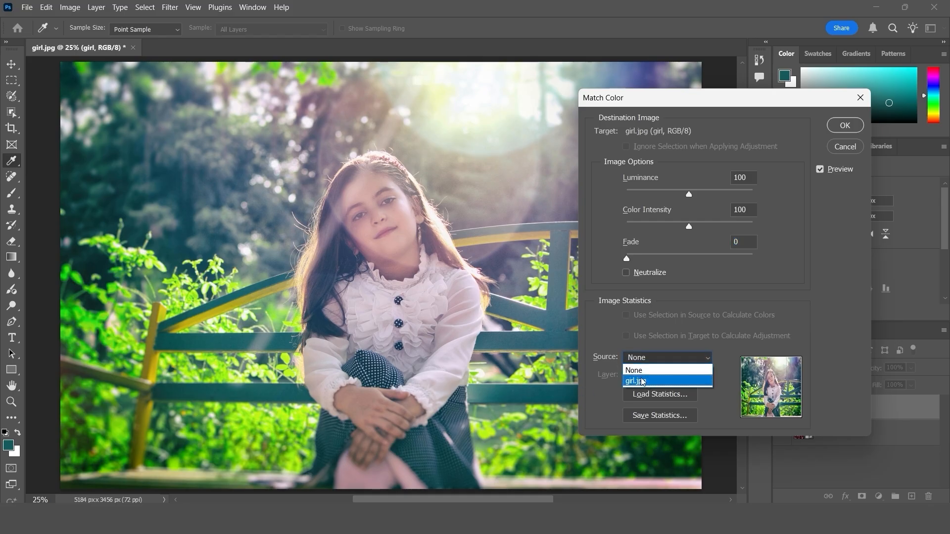
{"action": "left_click", "coordinate": [642, 381]}
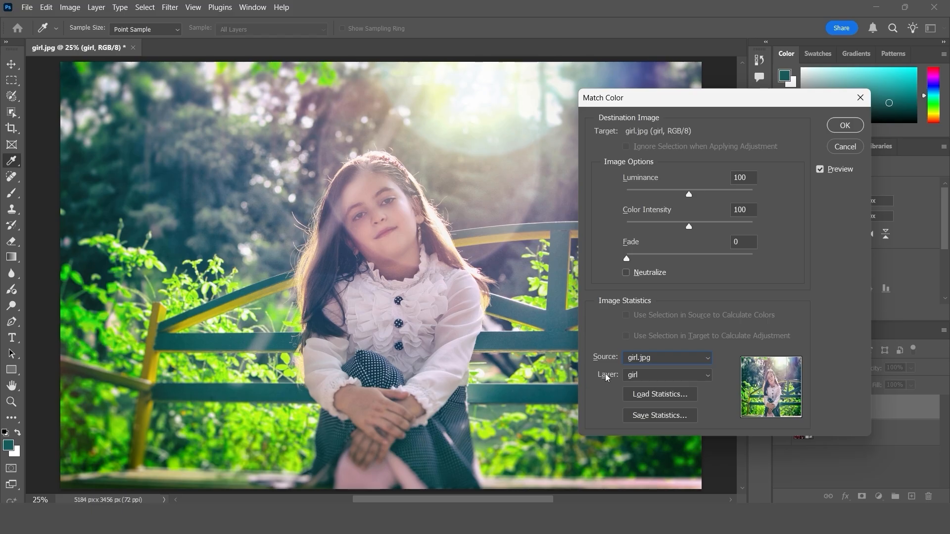
{"action": "left_click", "coordinate": [641, 376]}
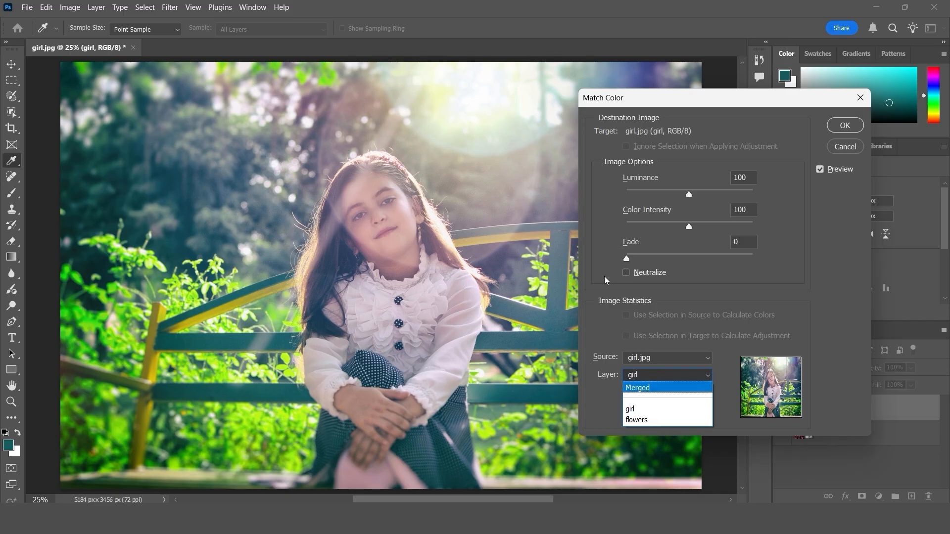
{"action": "left_click", "coordinate": [641, 421]}
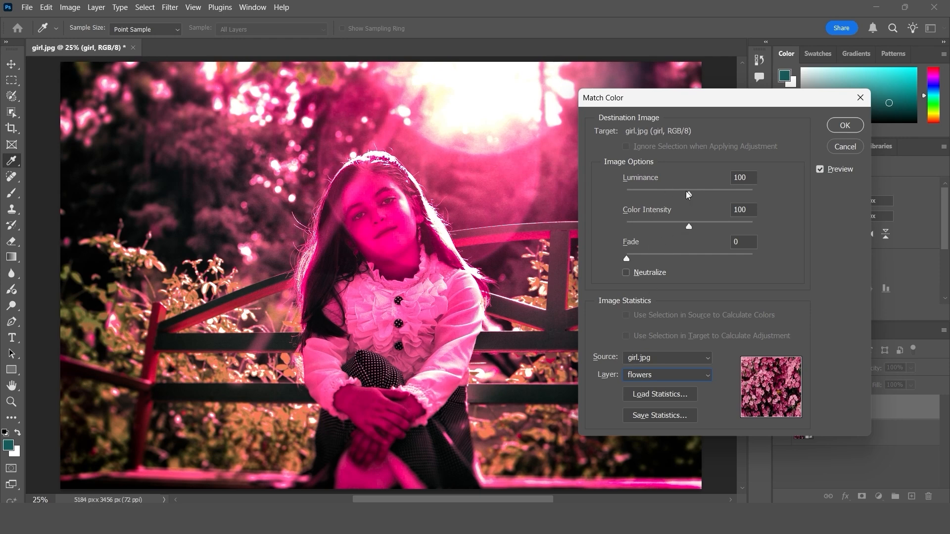
Step: Try the flowers match with Luminance 75, Color Intensity 68 and Fade 38, and undo the applied adjustment
{"action": "mouse_move", "coordinate": [687, 192]}
{"action": "left_mouse_down"}
{"action": "mouse_move", "coordinate": [726, 195]}
{"action": "mouse_move", "coordinate": [675, 195]}
{"action": "left_mouse_up"}
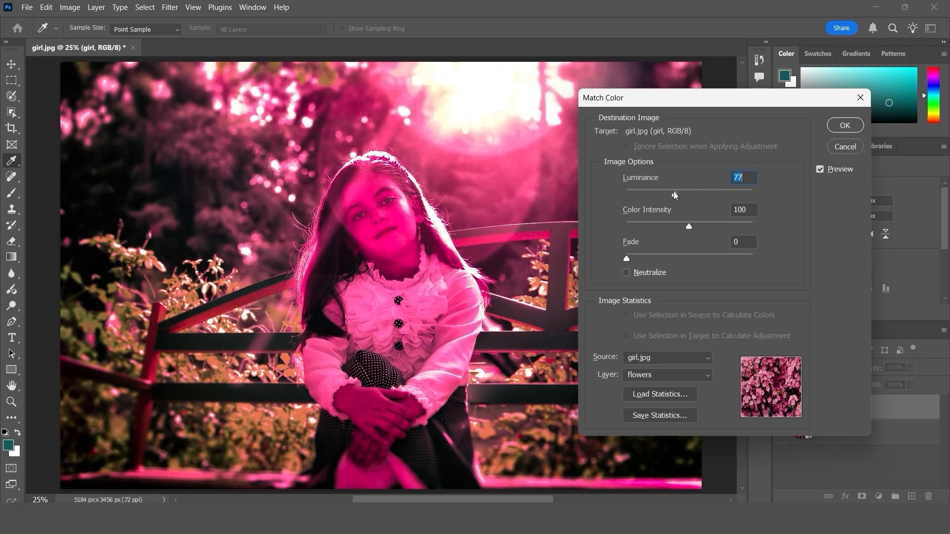
{"action": "left_click_drag", "start_coordinate": [689, 227], "coordinate": [674, 258]}
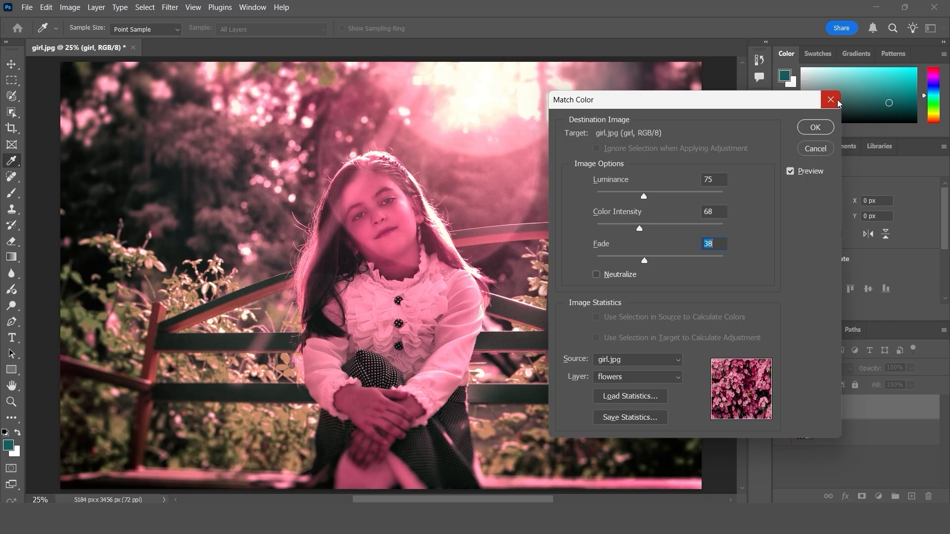
{"action": "left_click", "coordinate": [815, 127]}
{"action": "key", "text": "v"}
{"action": "key", "text": "ctrl+z"}
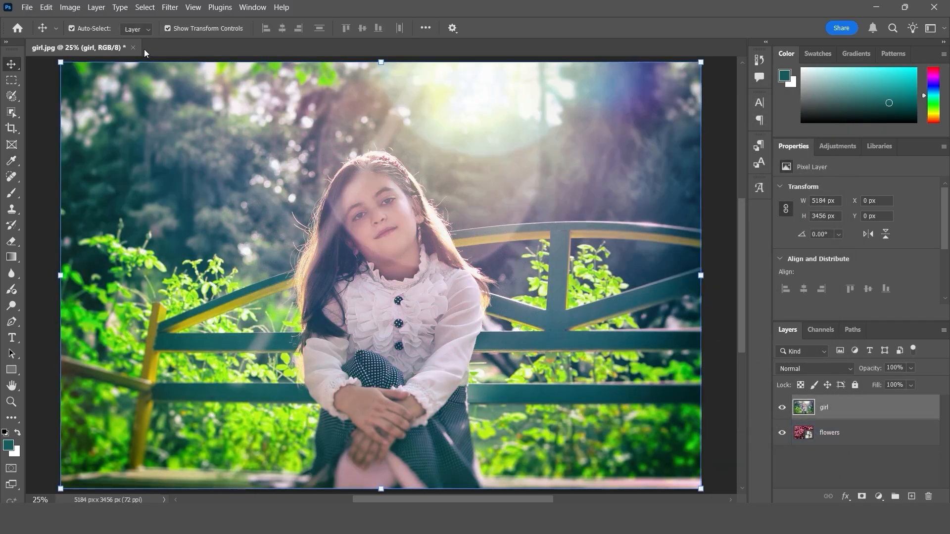
Step: Open Replace Color for the girl layer and place its dialog clear of the girl
{"action": "left_click", "coordinate": [70, 7]}
{"action": "mouse_move", "coordinate": [124, 38]}
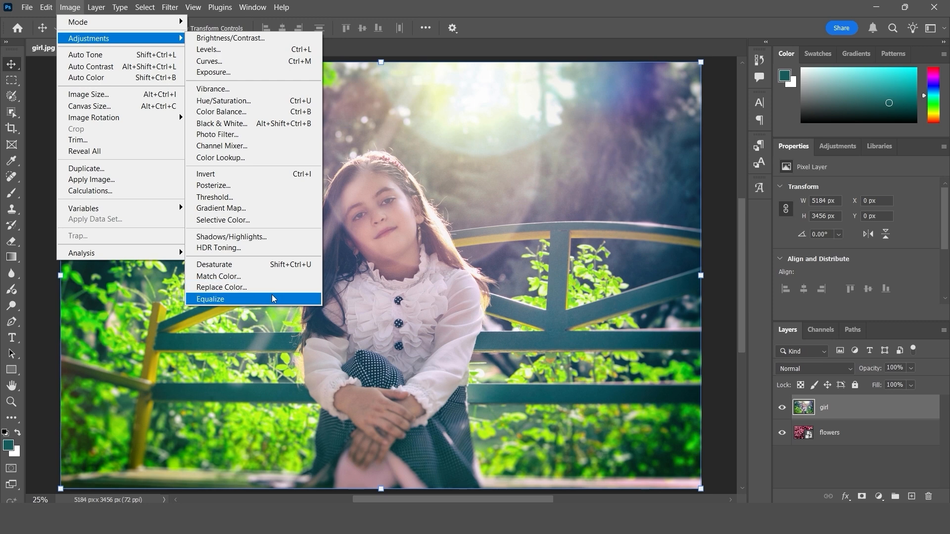
{"action": "left_click", "coordinate": [258, 292]}
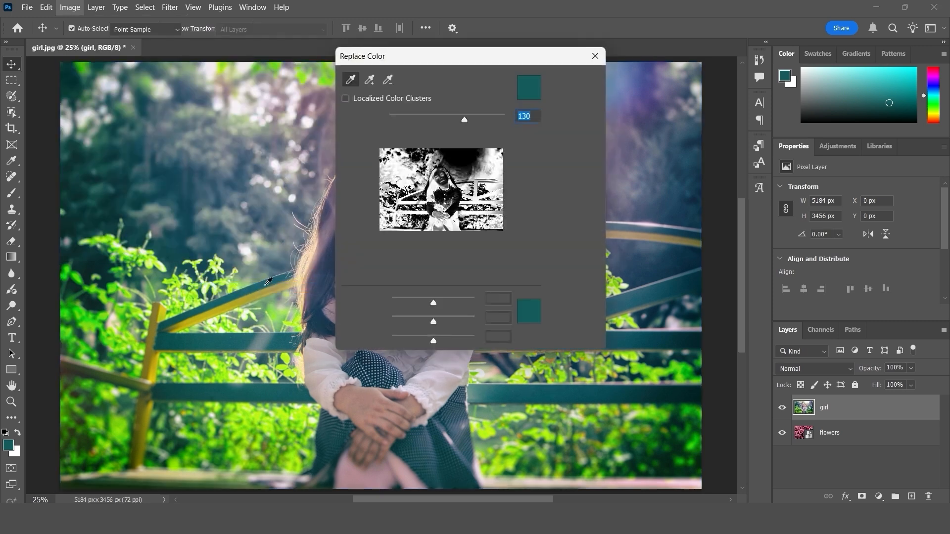
{"action": "left_click_drag", "start_coordinate": [389, 64], "coordinate": [533, 97]}
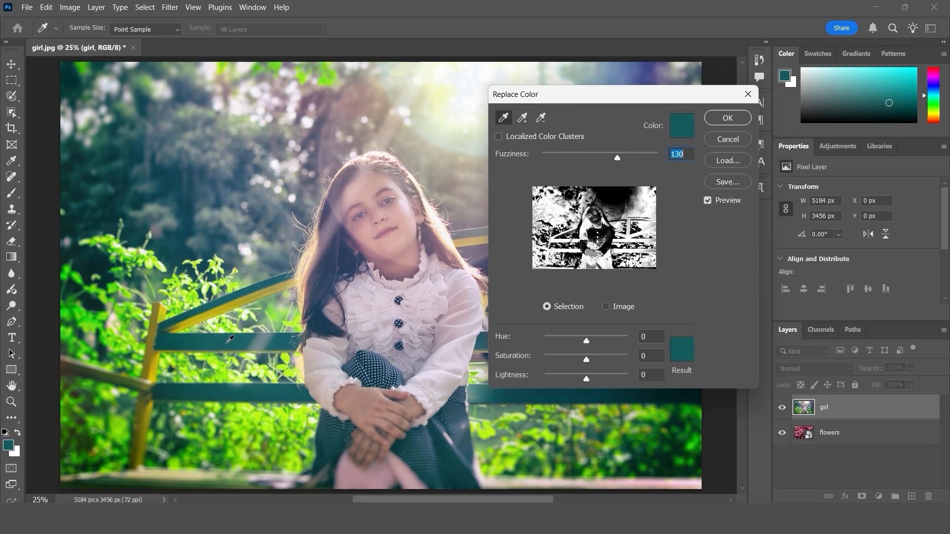
Step: View the selection color in the Color Picker and sample the bench's teal slat as the color to replace
{"action": "left_click", "coordinate": [675, 131]}
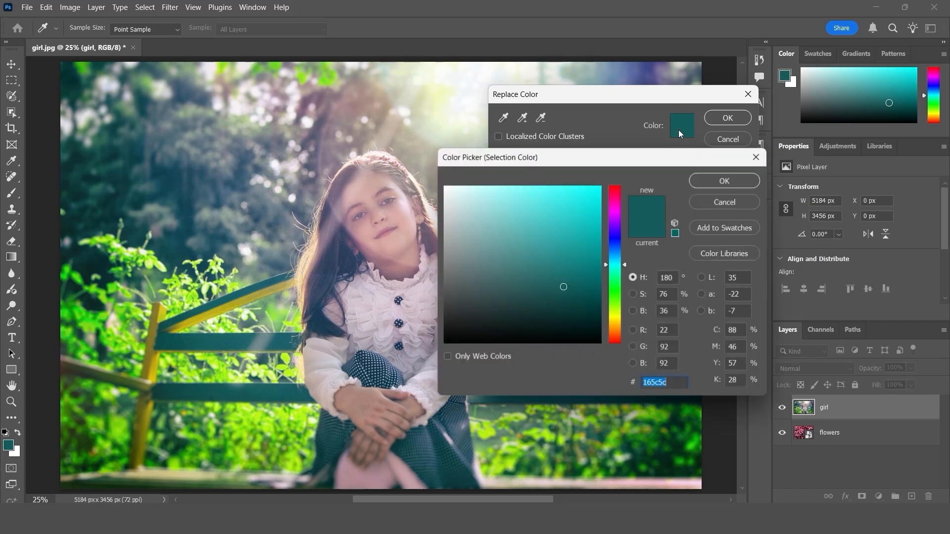
{"action": "left_click", "coordinate": [755, 154]}
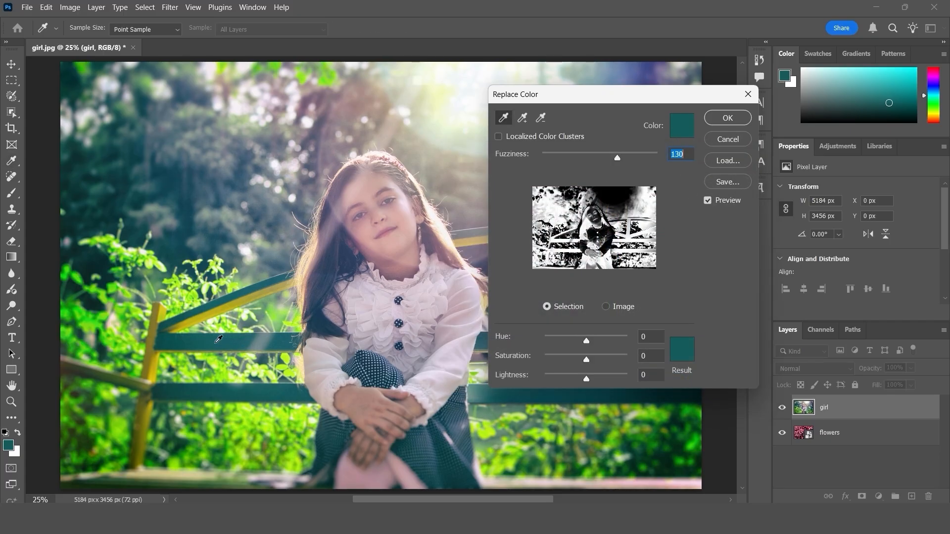
{"action": "left_click", "coordinate": [220, 338]}
{"action": "left_click", "coordinate": [219, 338]}
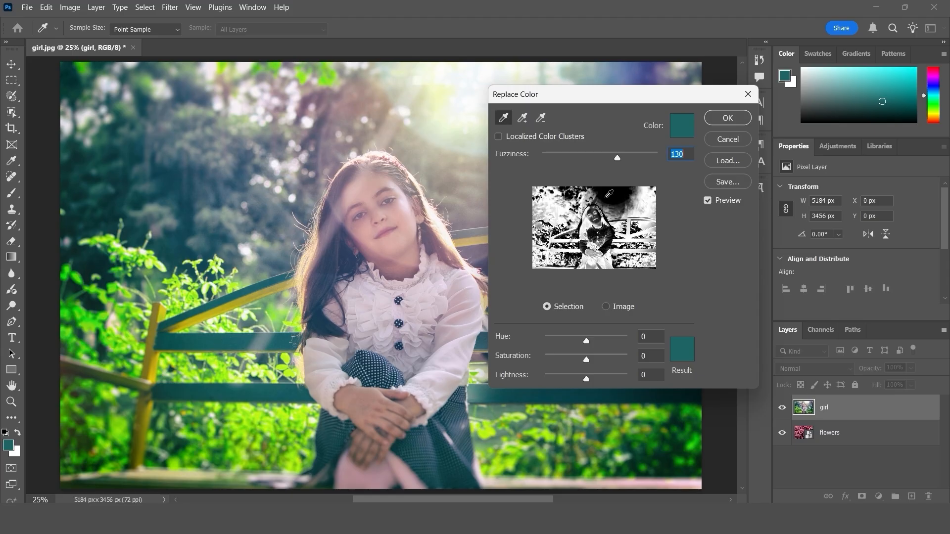
{"action": "left_click", "coordinate": [218, 341]}
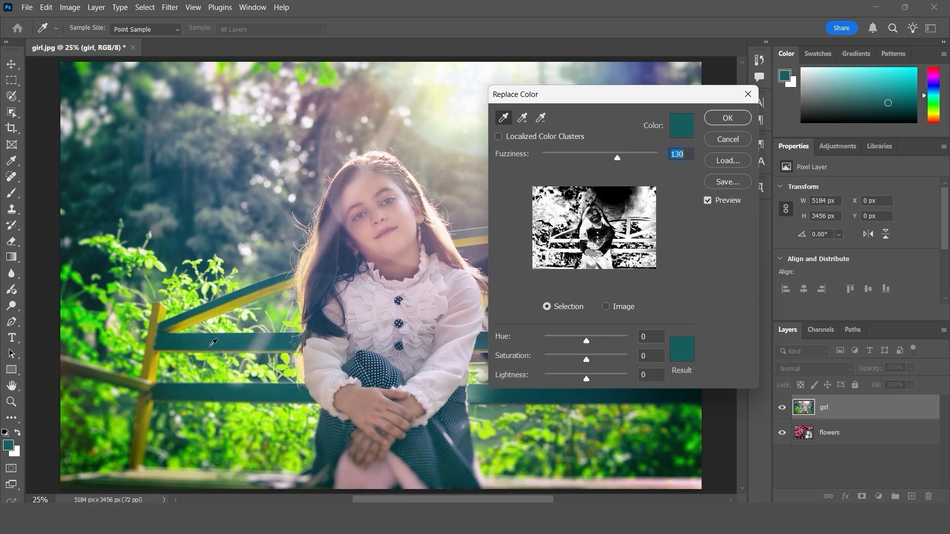
Step: Try replacing the teal with blue 012f98, and refine the replacement to Hue +52 and Saturation +24
{"action": "left_click", "coordinate": [683, 351]}
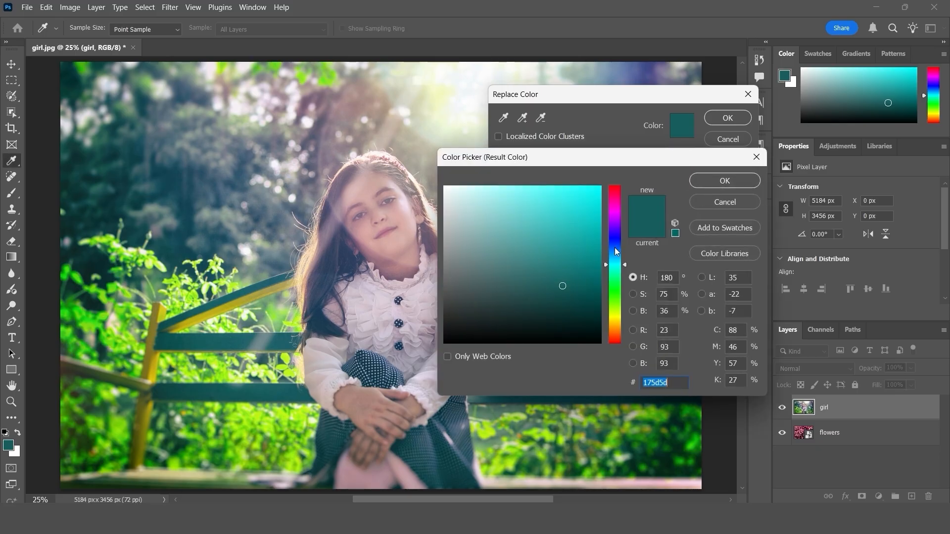
{"action": "mouse_move", "coordinate": [614, 248]}
{"action": "left_mouse_down"}
{"action": "mouse_move", "coordinate": [608, 235]}
{"action": "mouse_move", "coordinate": [575, 242]}
{"action": "mouse_move", "coordinate": [593, 242]}
{"action": "left_mouse_up"}
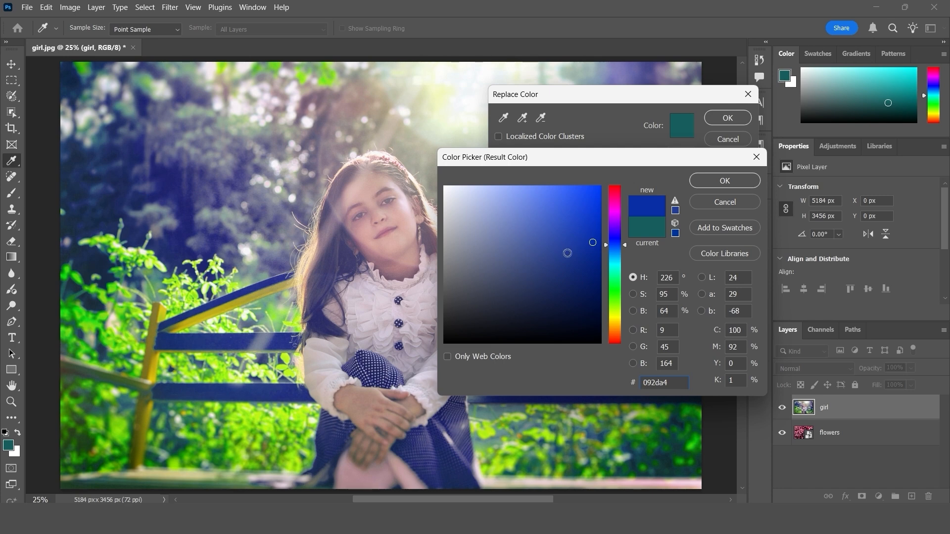
{"action": "left_click", "coordinate": [608, 233]}
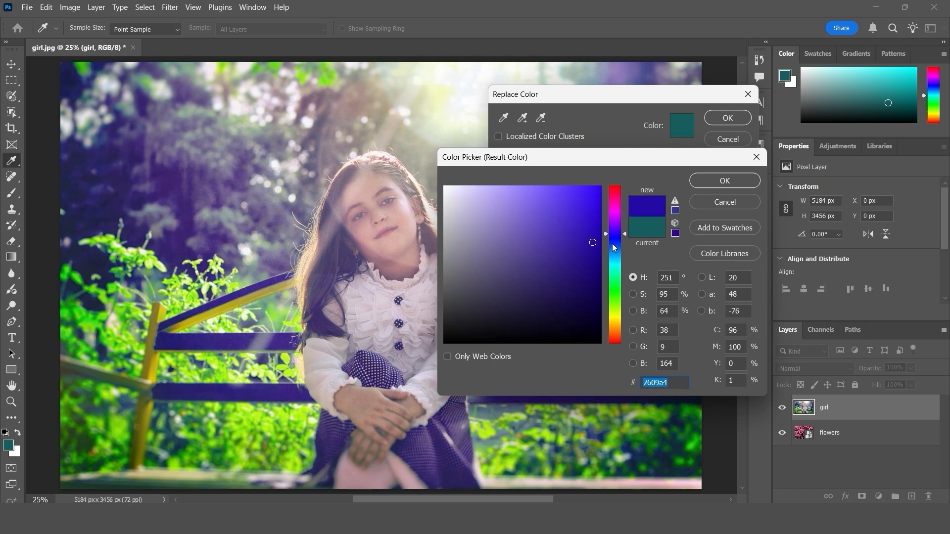
{"action": "left_click", "coordinate": [609, 246]}
{"action": "left_click_drag", "start_coordinate": [584, 242], "coordinate": [599, 249]}
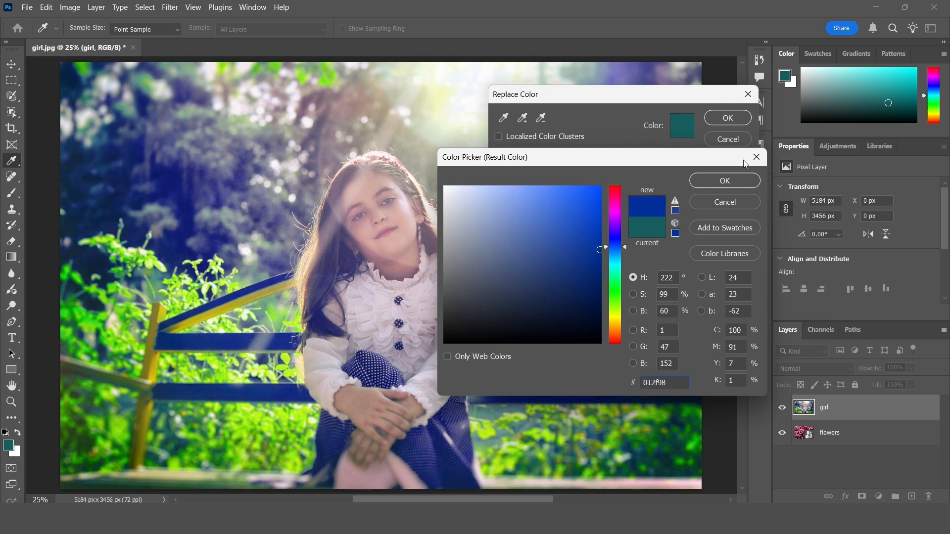
{"action": "left_click", "coordinate": [733, 184]}
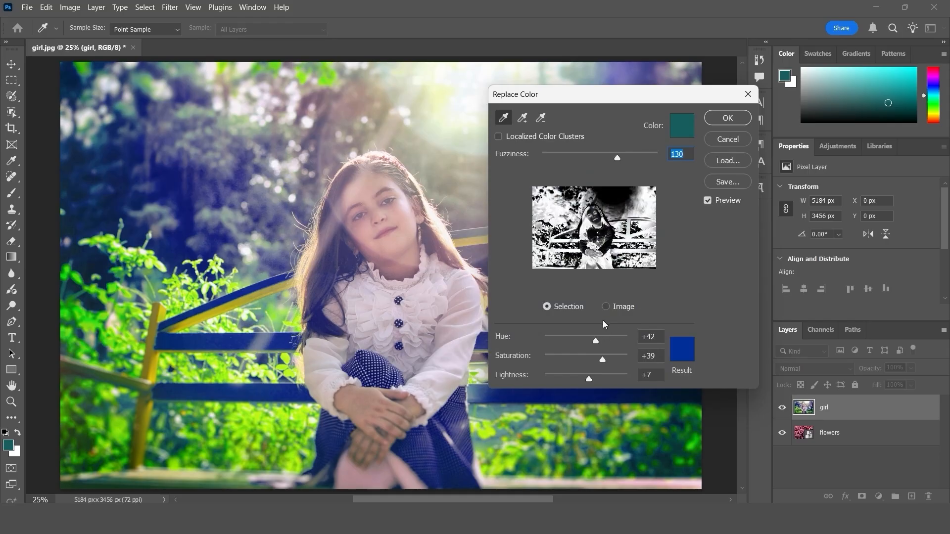
{"action": "mouse_move", "coordinate": [596, 342]}
{"action": "left_mouse_down"}
{"action": "mouse_move", "coordinate": [585, 340]}
{"action": "mouse_move", "coordinate": [598, 340]}
{"action": "left_mouse_up"}
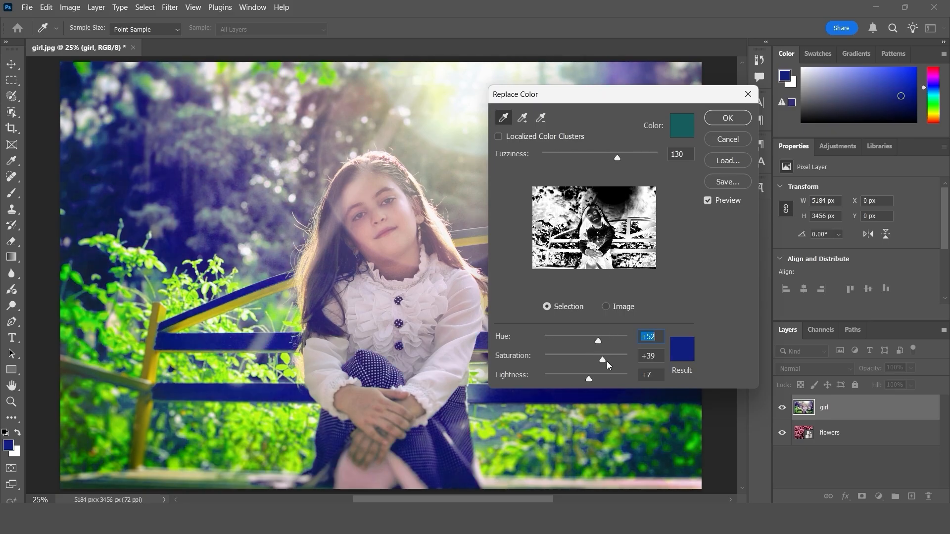
{"action": "mouse_move", "coordinate": [581, 359]}
{"action": "left_mouse_down"}
{"action": "mouse_move", "coordinate": [568, 358]}
{"action": "mouse_move", "coordinate": [596, 358]}
{"action": "mouse_move", "coordinate": [609, 373]}
{"action": "mouse_move", "coordinate": [573, 375]}
{"action": "mouse_move", "coordinate": [589, 373]}
{"action": "left_mouse_up"}
Step: Compare the recolored bench and skirt with the unadjusted photo, and close Replace Color without applying it
{"action": "left_click", "coordinate": [709, 200]}
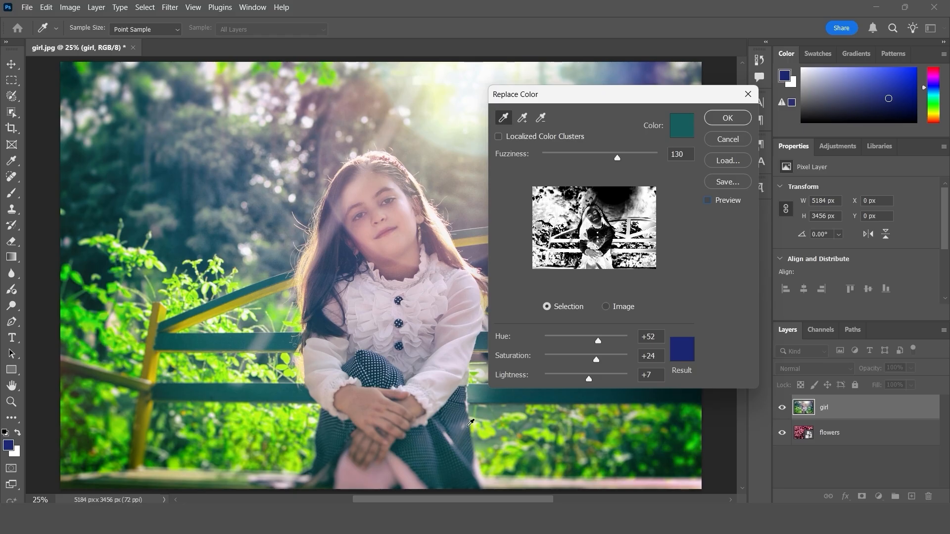
{"action": "left_click", "coordinate": [707, 200]}
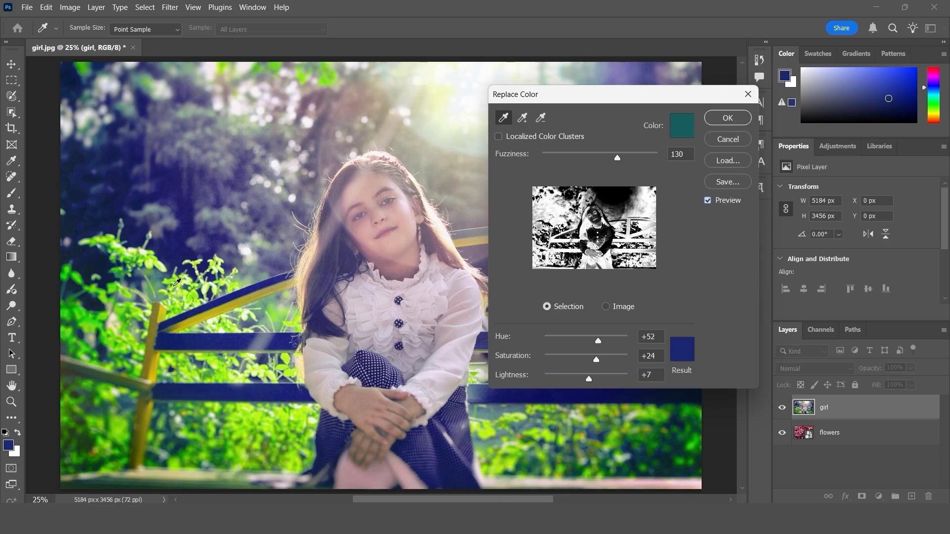
{"action": "left_click_drag", "start_coordinate": [525, 97], "coordinate": [610, 103]}
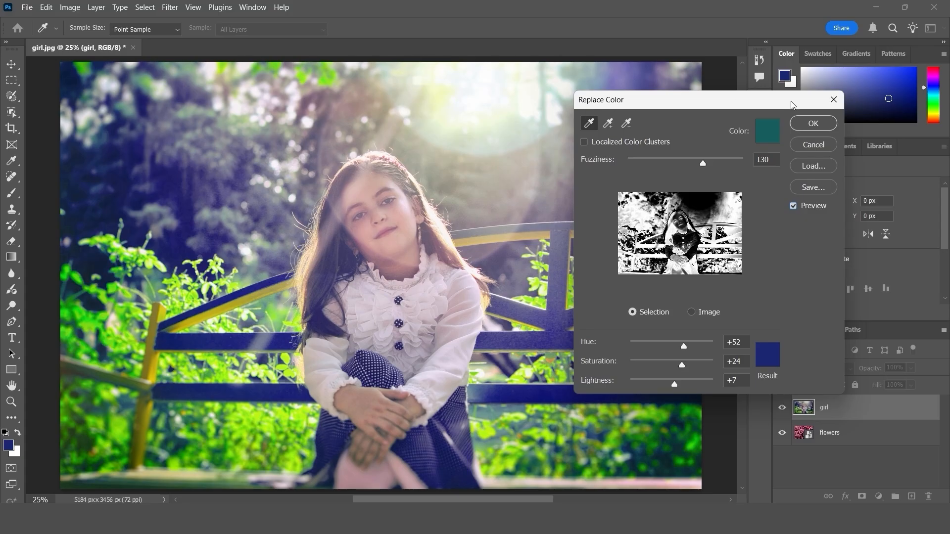
{"action": "left_click", "coordinate": [834, 99]}
Step: Try the Equalize adjustment on the girl layer and revert the document to its saved version
{"action": "left_click", "coordinate": [70, 7]}
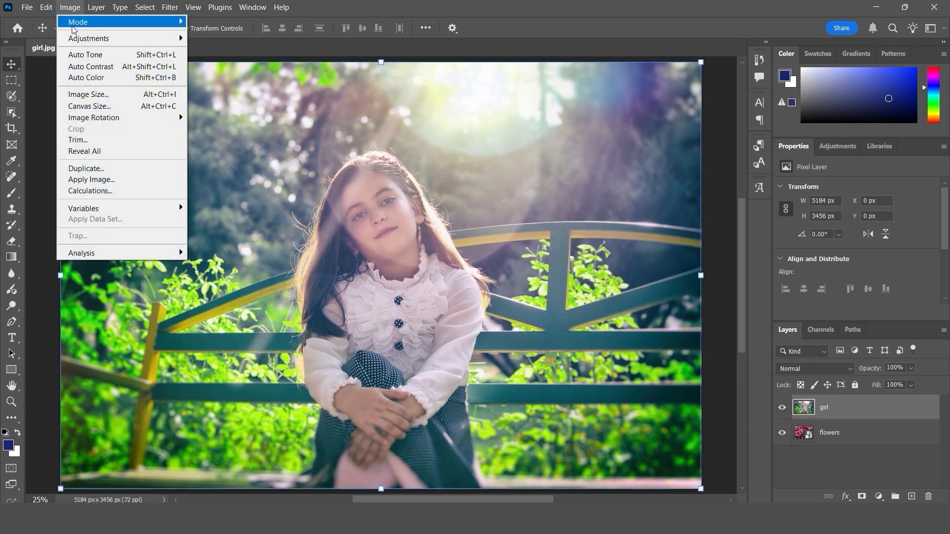
{"action": "mouse_move", "coordinate": [81, 38]}
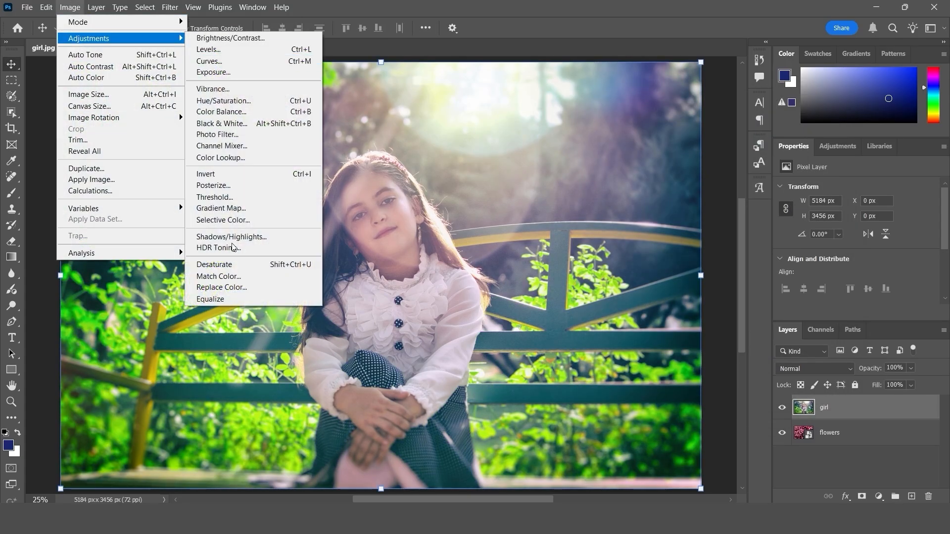
{"action": "left_click", "coordinate": [236, 299]}
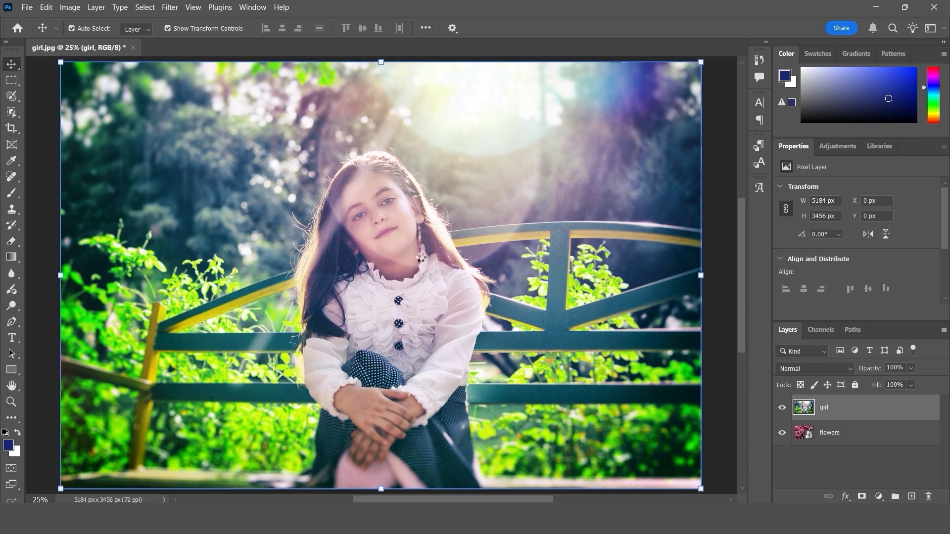
{"action": "key", "text": "F12"}
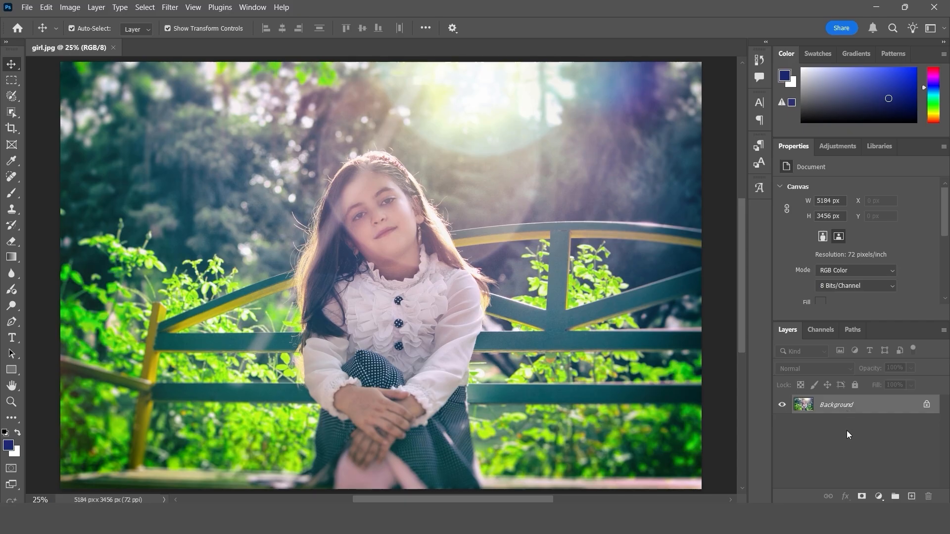
Step: Try the Auto Tone correction on the girl photo and undo it
{"action": "left_click", "coordinate": [69, 7]}
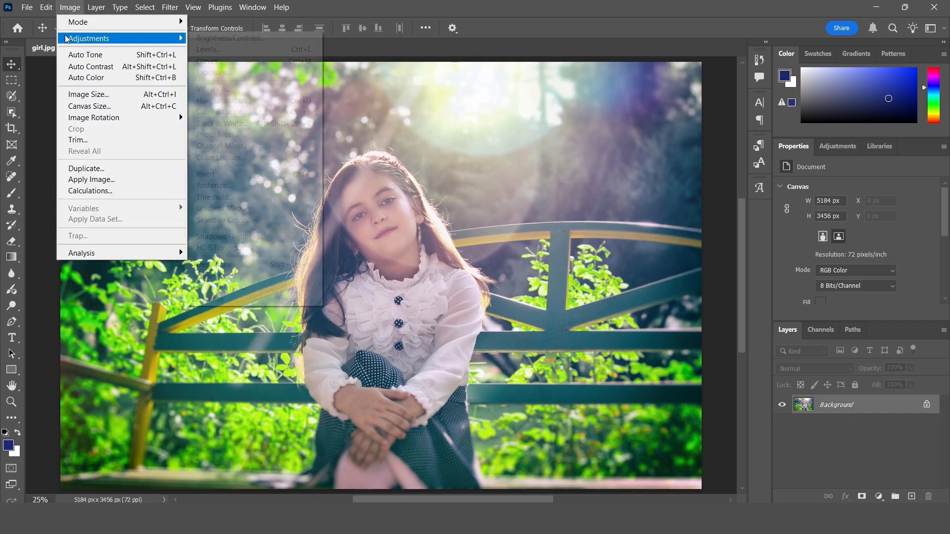
{"action": "mouse_move", "coordinate": [99, 39]}
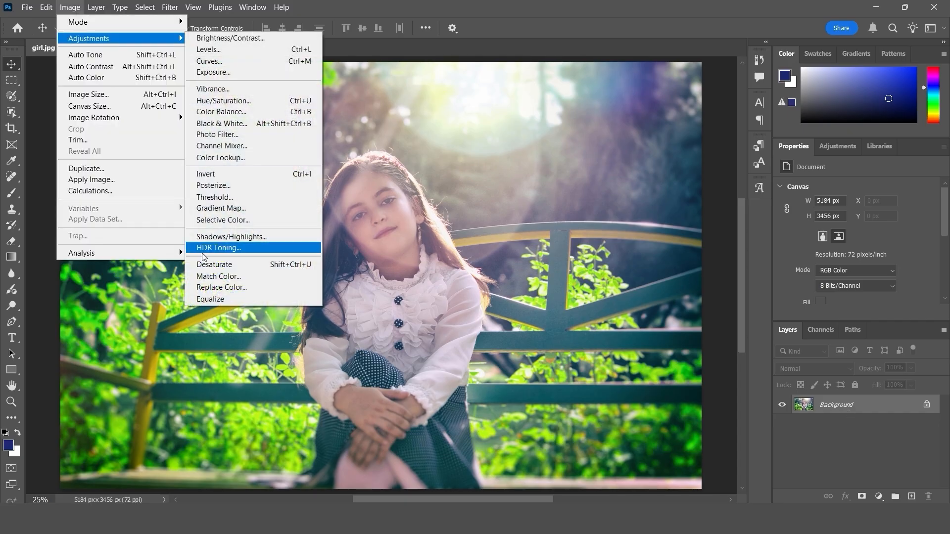
{"action": "left_click", "coordinate": [108, 55]}
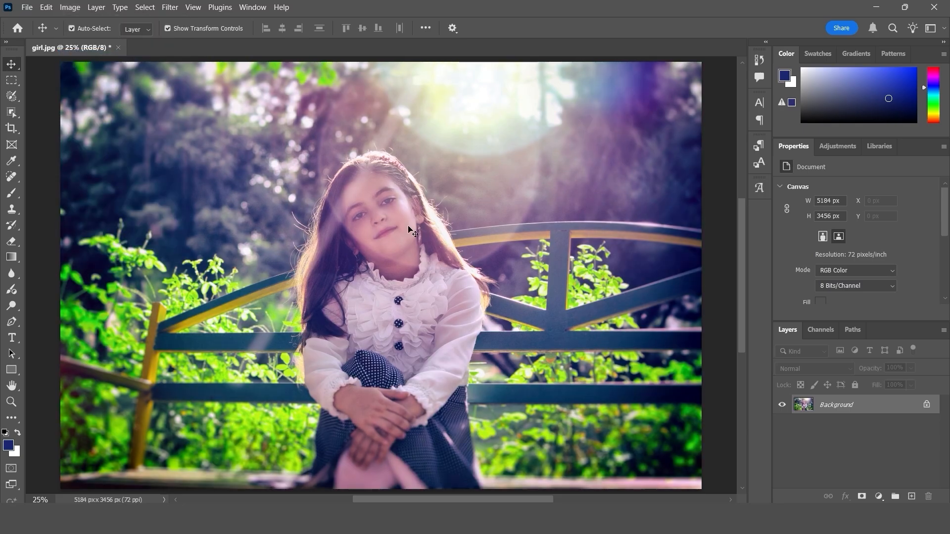
{"action": "key", "text": "ctrl+z"}
Step: Try the Auto Contrast and Auto Color corrections separately on the girl photo
{"action": "left_click", "coordinate": [75, 9]}
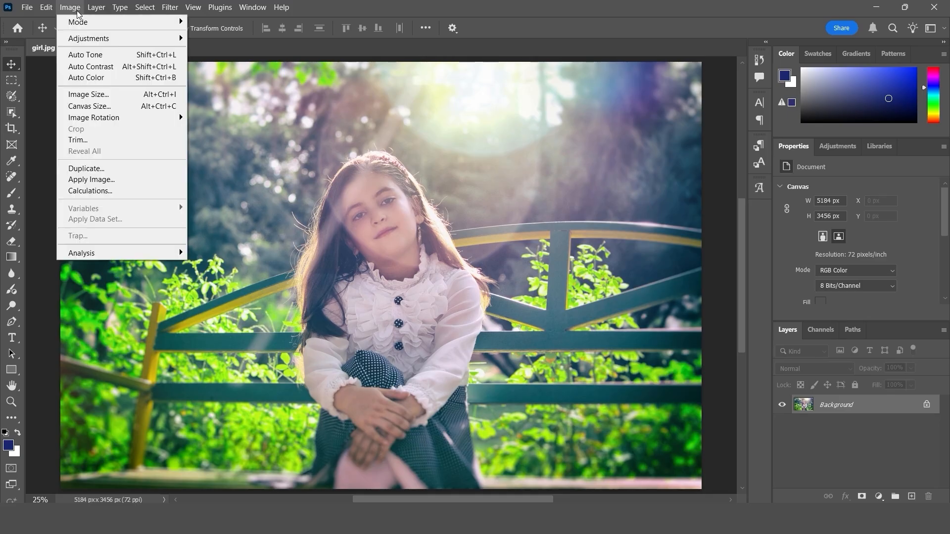
{"action": "left_click", "coordinate": [131, 68]}
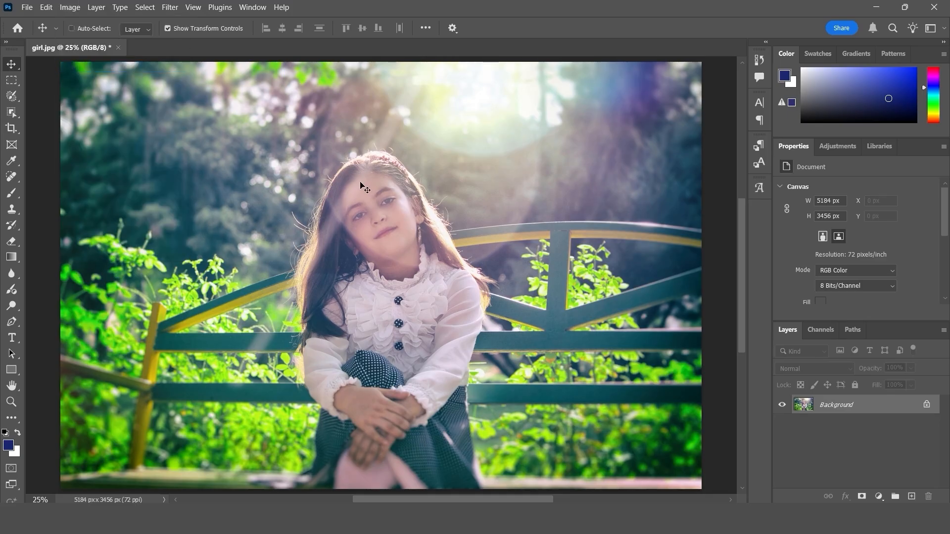
{"action": "left_click", "coordinate": [70, 7]}
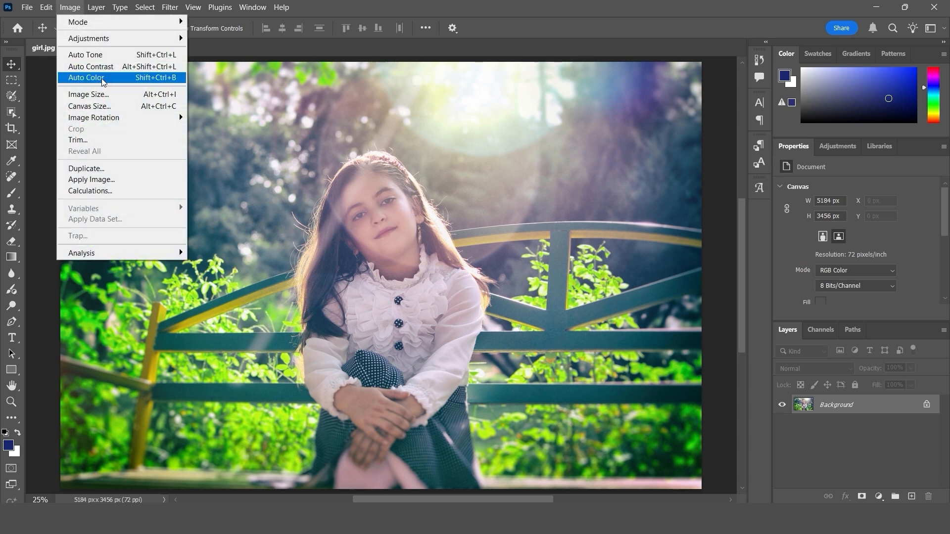
{"action": "left_click", "coordinate": [102, 78]}
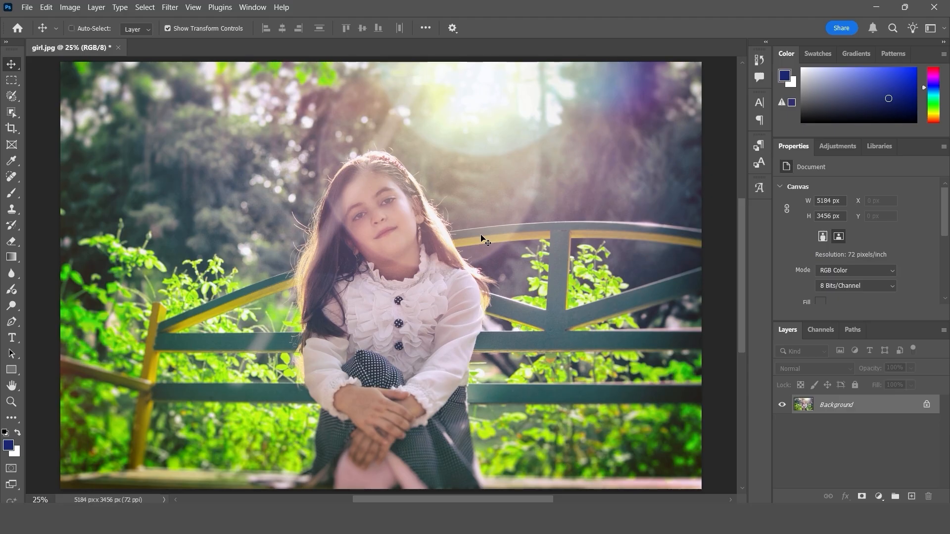
{"action": "left_click", "coordinate": [70, 7]}
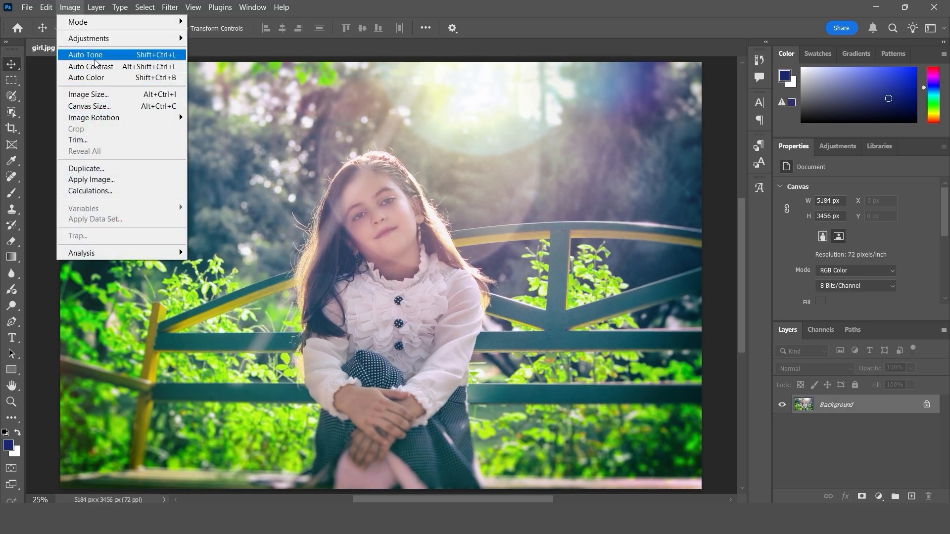
Step: Examine the girl photo's dimensions in Image Size with pixels as the unit, and close it without resizing
{"action": "left_click", "coordinate": [132, 94]}
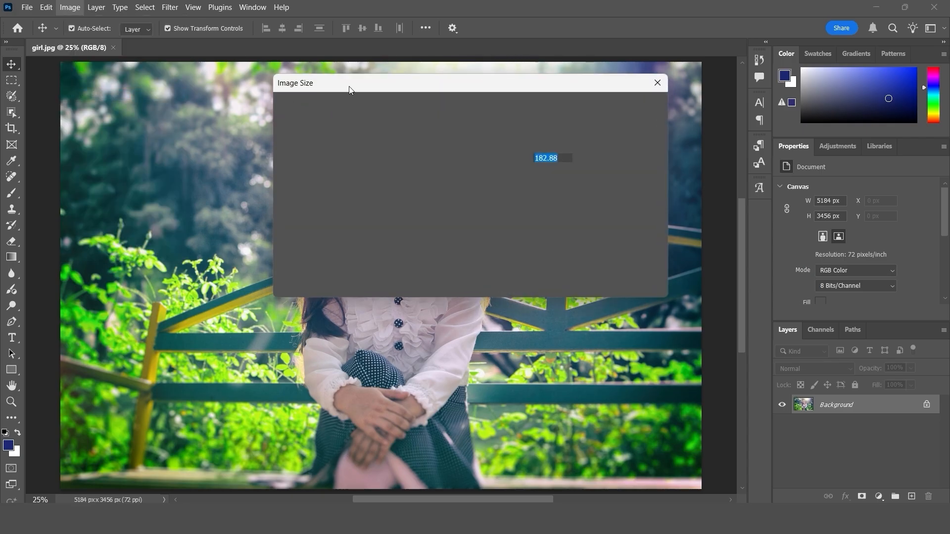
{"action": "left_click_drag", "start_coordinate": [346, 81], "coordinate": [247, 112]}
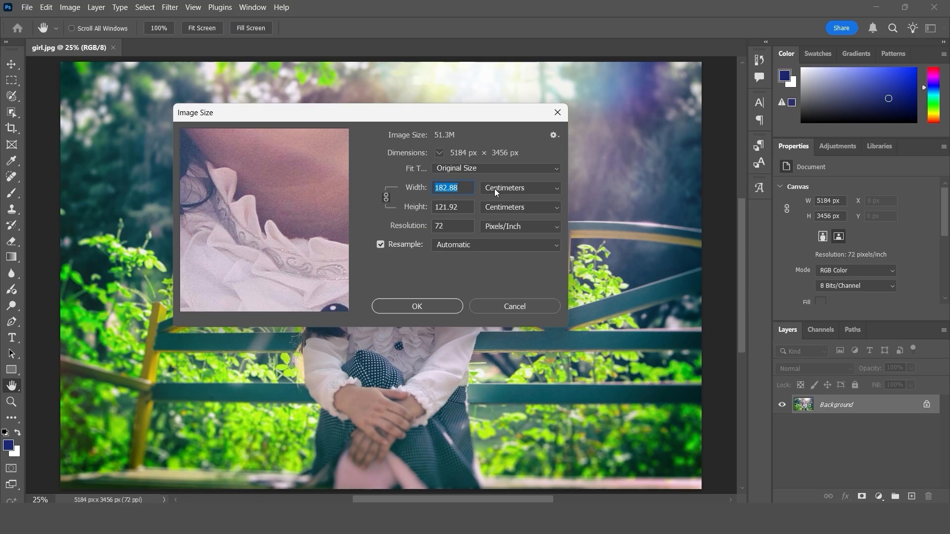
{"action": "left_click", "coordinate": [497, 192]}
{"action": "left_click", "coordinate": [505, 217]}
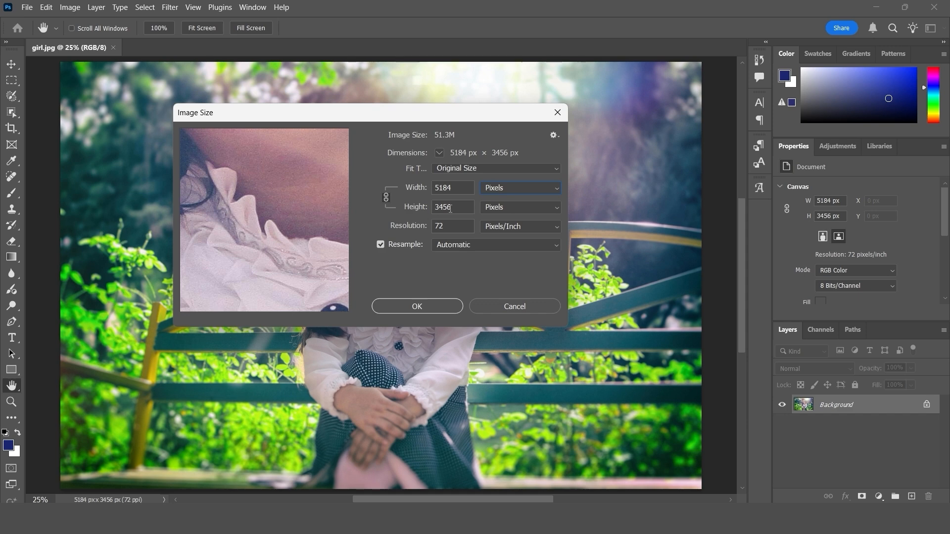
{"action": "left_click", "coordinate": [557, 112]}
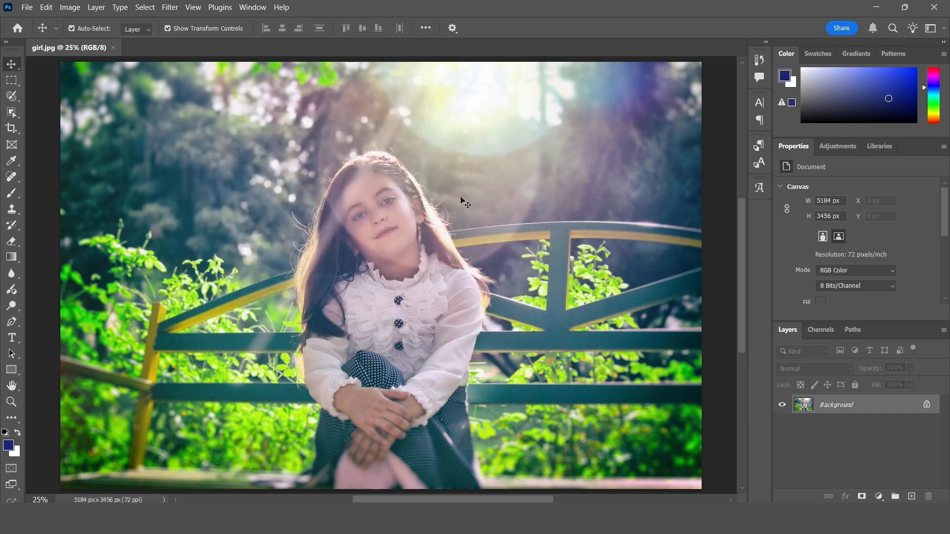
Step: Examine the Canvas Size options for the girl photo and close them without making a change
{"action": "left_click", "coordinate": [74, 13]}
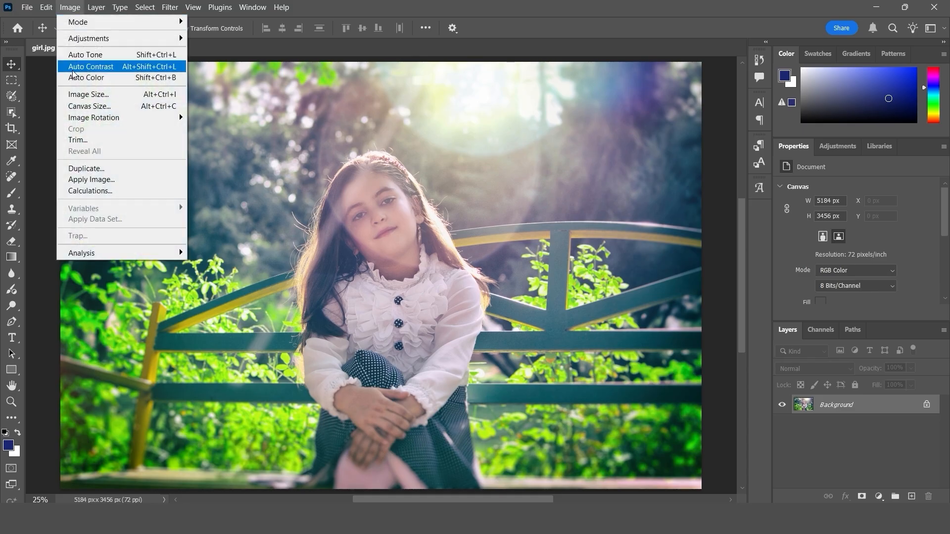
{"action": "left_click", "coordinate": [123, 109]}
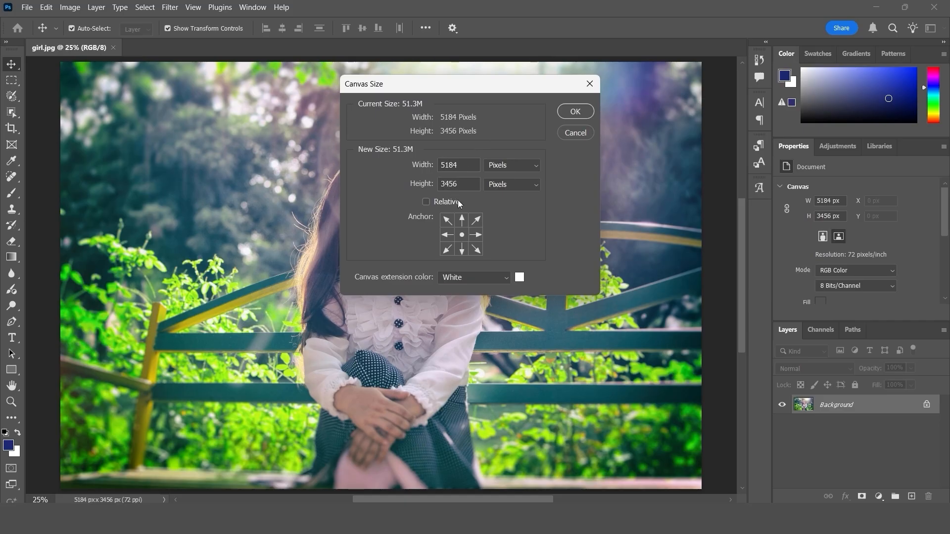
{"action": "left_click", "coordinate": [587, 87]}
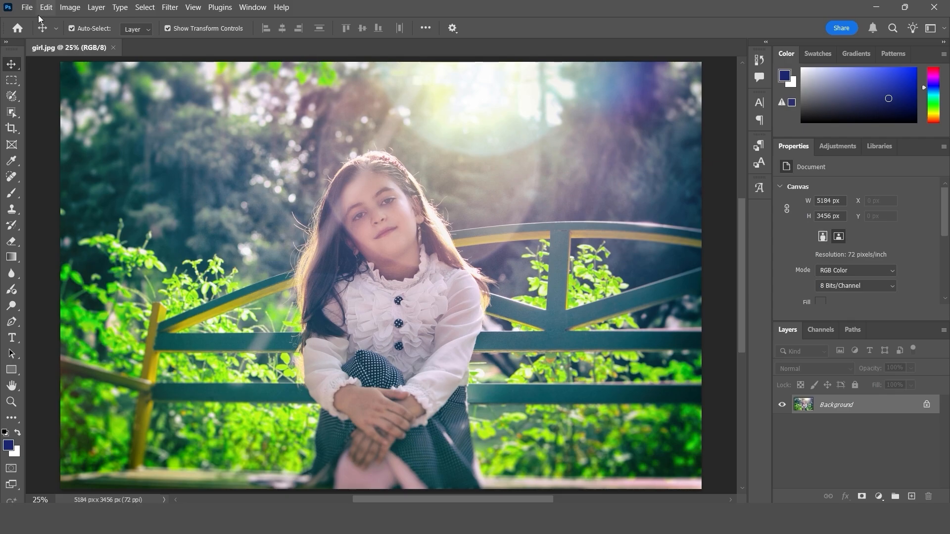
Step: Try resizing the girl photo to 7000 px wide with proportions linked, and undo the resize
{"action": "left_click", "coordinate": [68, 9]}
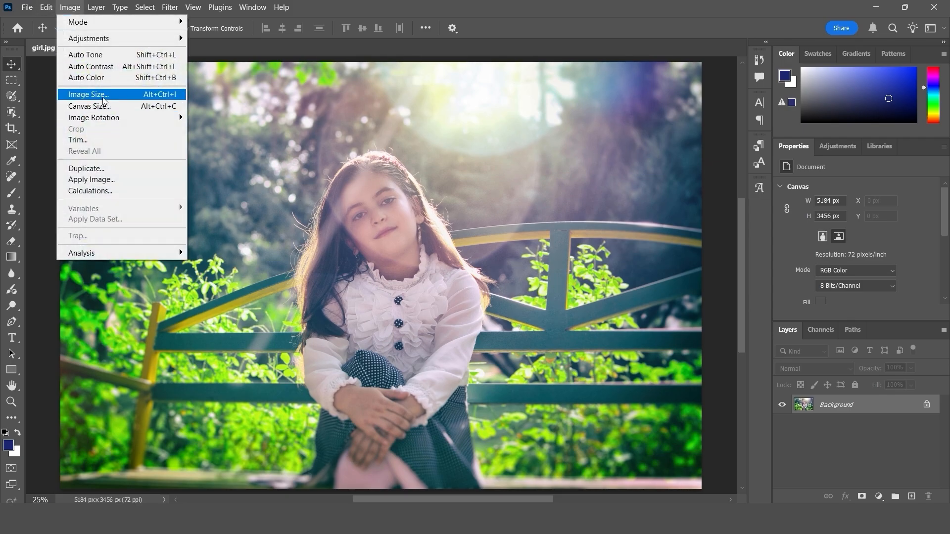
{"action": "left_click", "coordinate": [88, 94]}
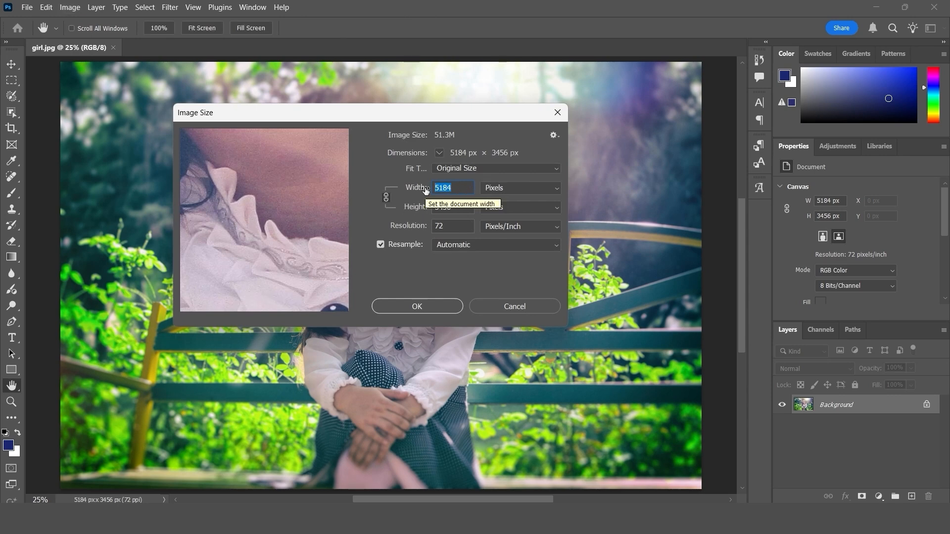
{"action": "type", "text": "7000"}
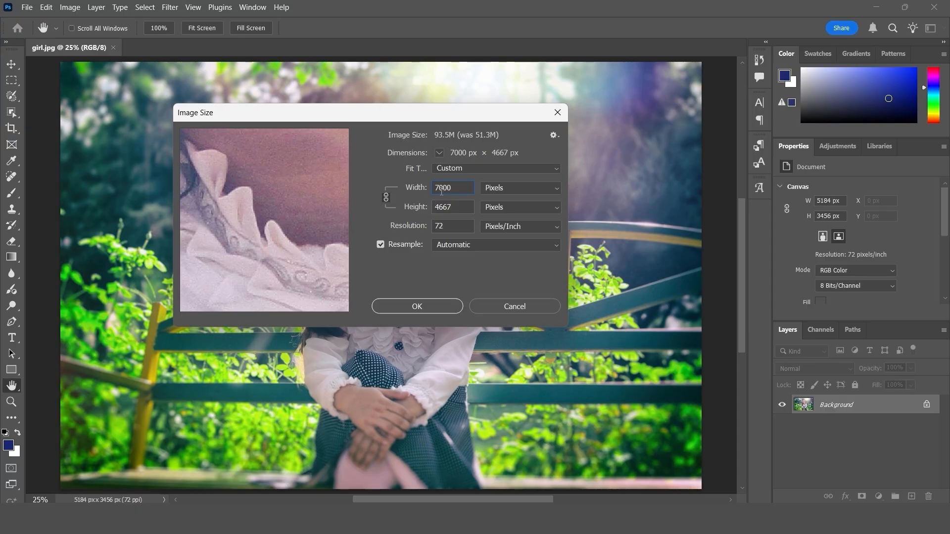
{"action": "left_click", "coordinate": [440, 306]}
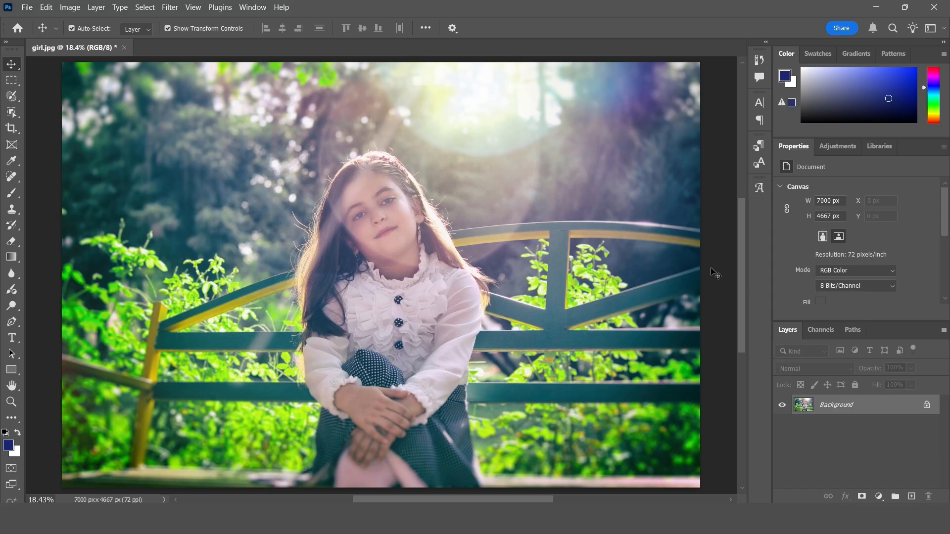
{"action": "key", "text": "ctrl+z"}
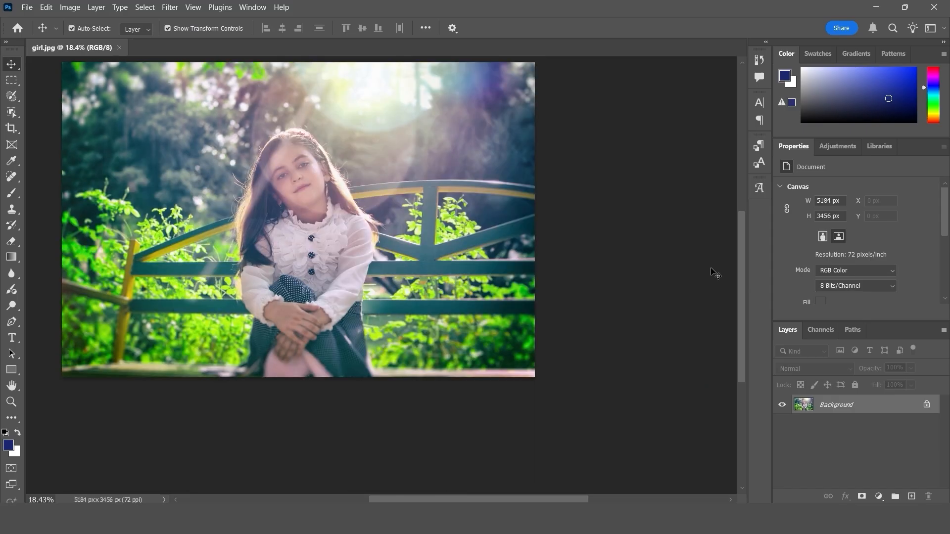
{"action": "key", "text": "ctrl+0"}
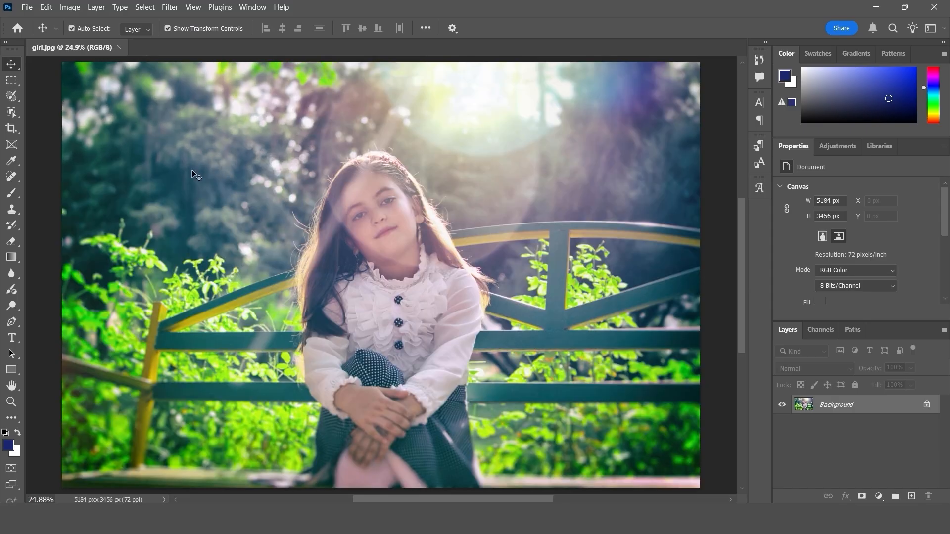
Step: Widen the canvas to 7000 px around the centered photo, using white as the extension color
{"action": "left_click", "coordinate": [72, 11]}
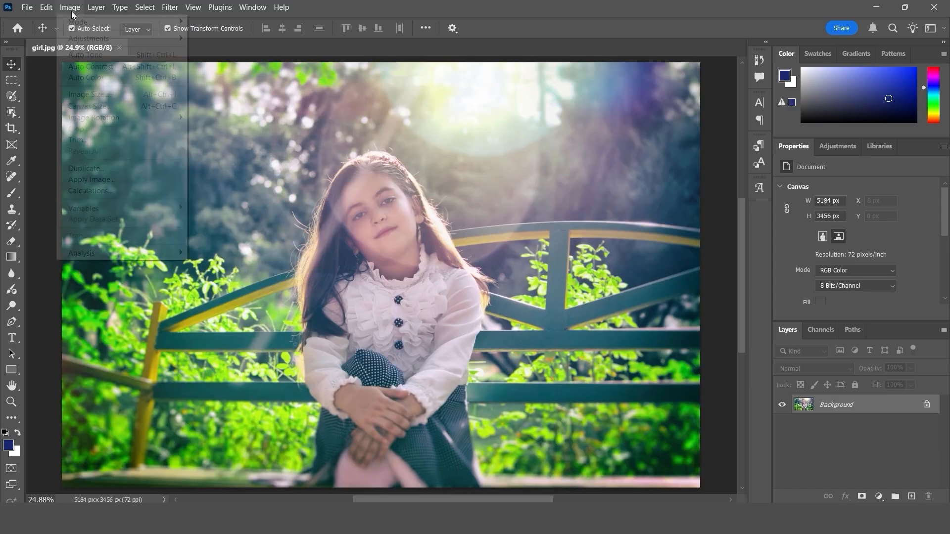
{"action": "left_click", "coordinate": [108, 107]}
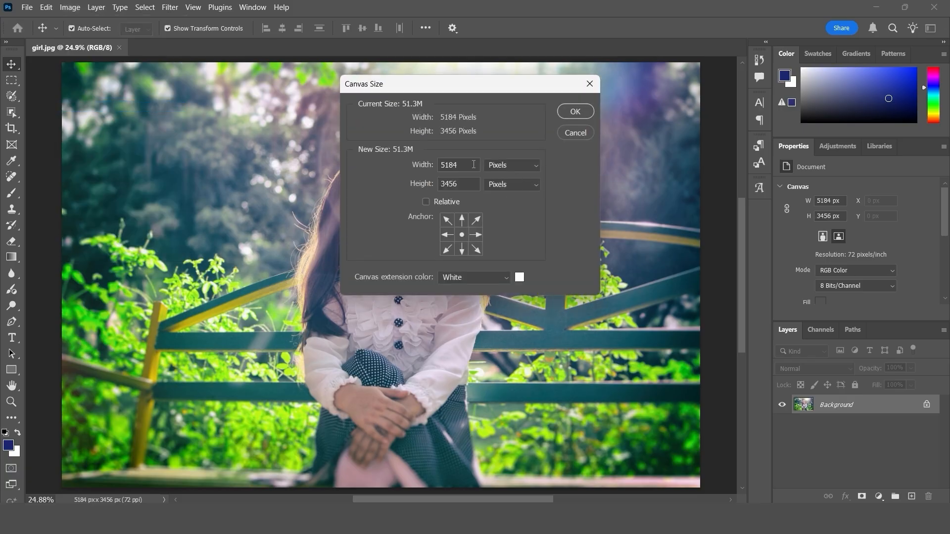
{"action": "left_click_drag", "start_coordinate": [469, 165], "coordinate": [439, 164]}
{"action": "type", "text": "7000"}
{"action": "left_click", "coordinate": [576, 112]}
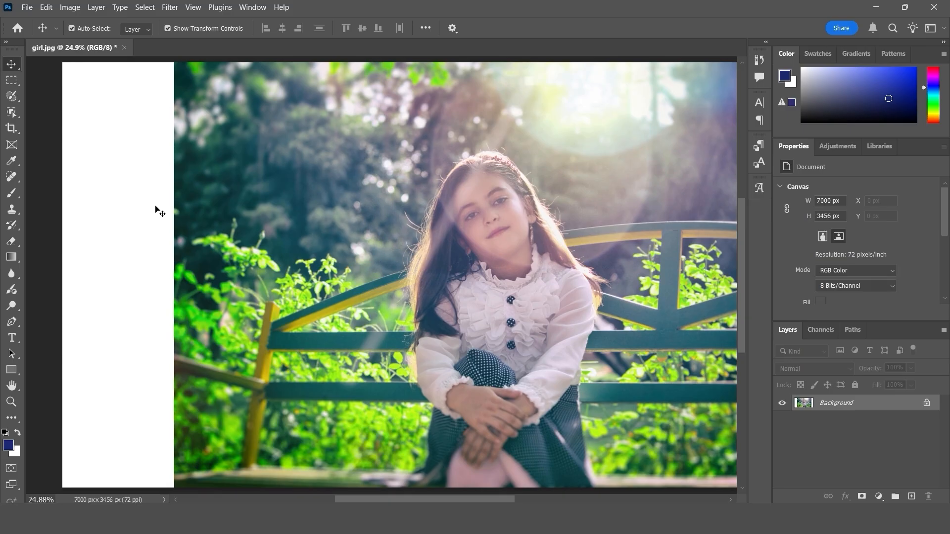
{"action": "key", "text": "ctrl+0"}
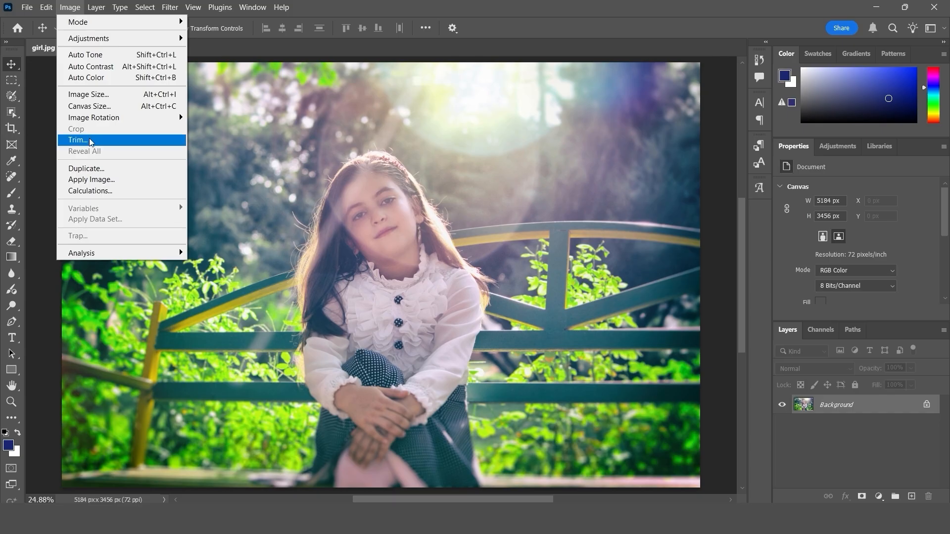
Step: Scale the unlocked photo layer down to about 65% around the canvas center, leaving transparent margins on all sides
{"action": "left_click", "coordinate": [299, 150]}
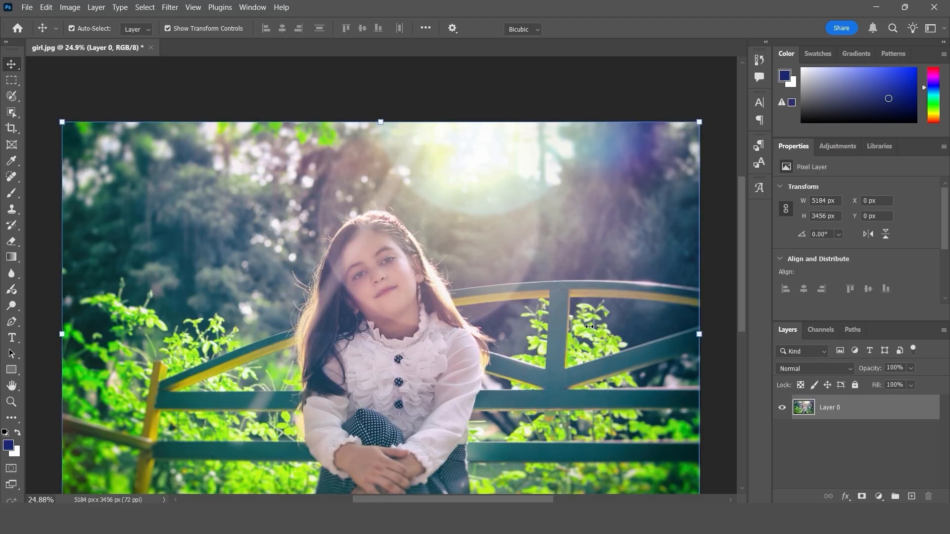
{"action": "left_click_drag", "start_coordinate": [700, 120], "coordinate": [475, 271]}
{"action": "left_click_drag", "start_coordinate": [322, 366], "coordinate": [434, 282]}
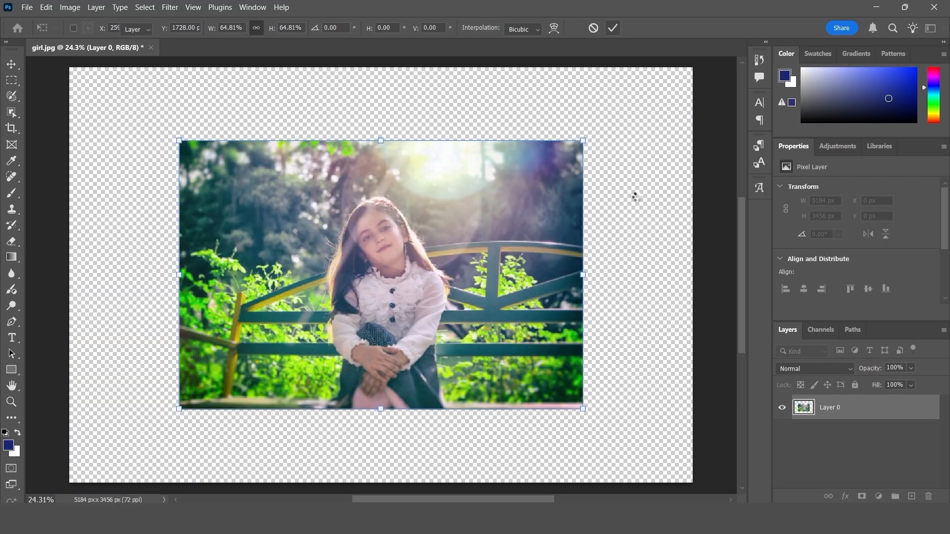
{"action": "key", "text": "Return"}
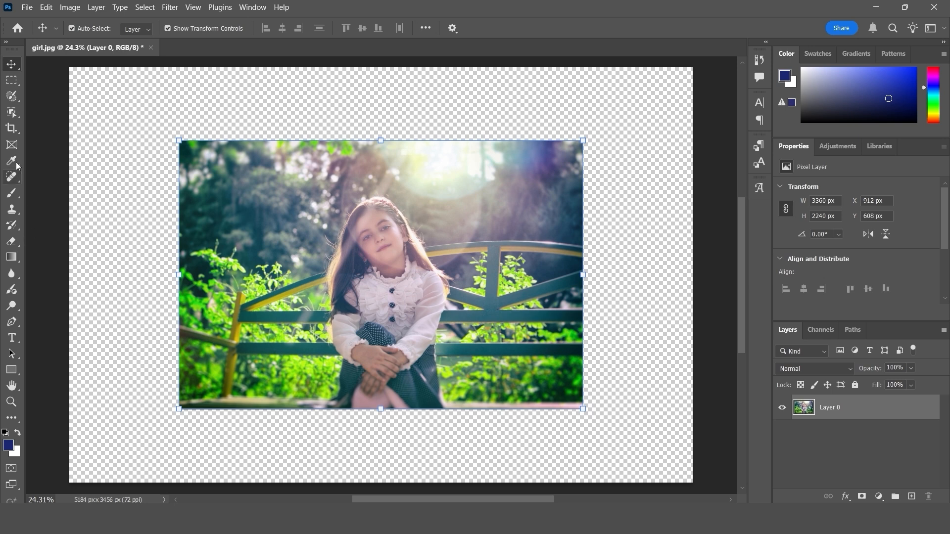
Step: Try trimming only the top and right margins based on the top left pixel color, and undo the trim
{"action": "left_click", "coordinate": [69, 7]}
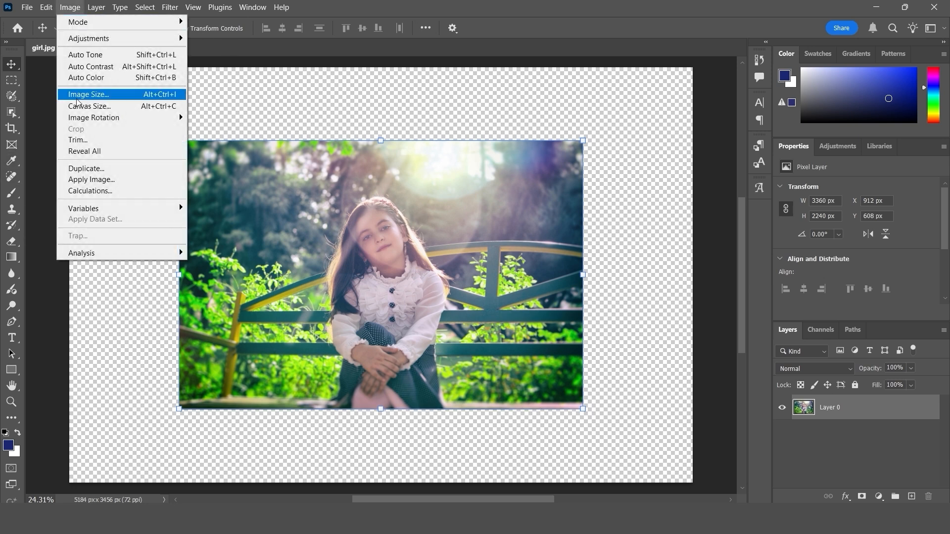
{"action": "left_click", "coordinate": [99, 141]}
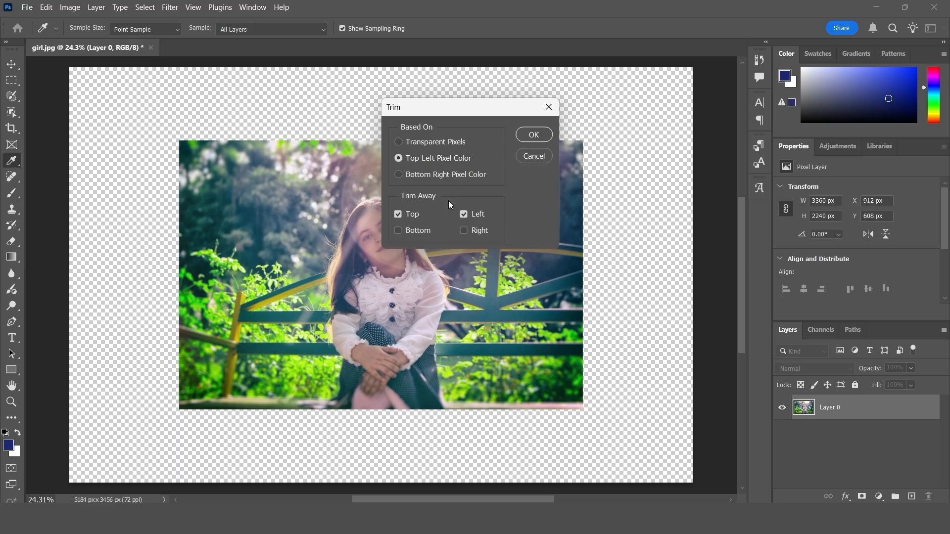
{"action": "left_click_drag", "start_coordinate": [434, 107], "coordinate": [521, 98]}
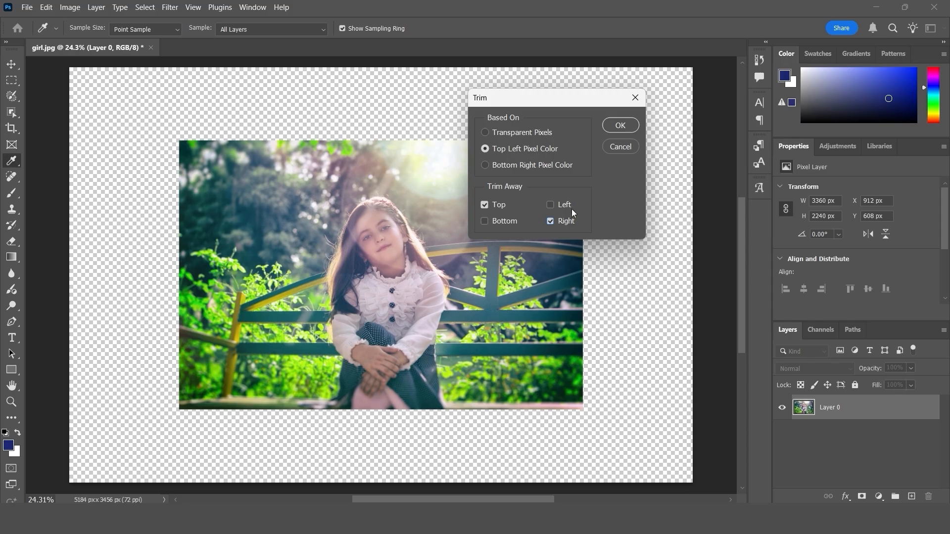
{"action": "left_click", "coordinate": [620, 126]}
{"action": "key", "text": "v"}
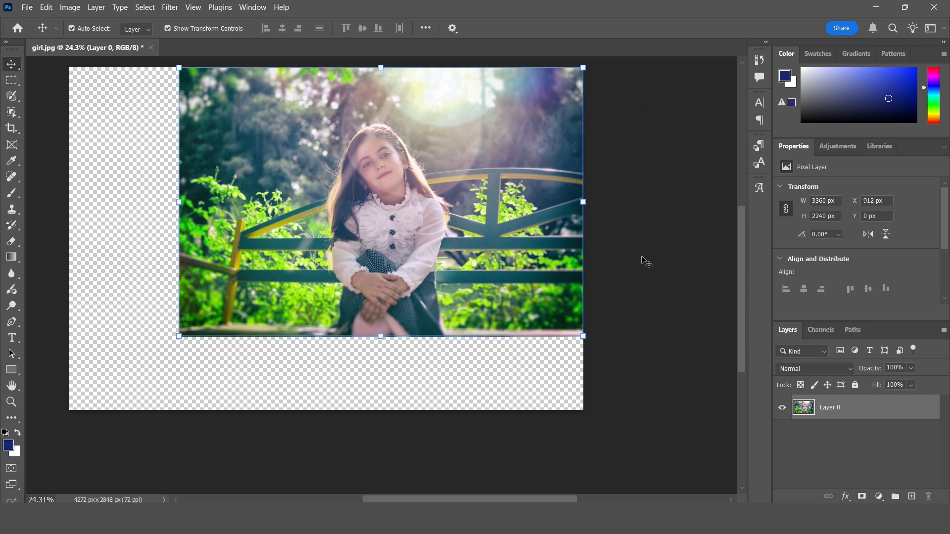
{"action": "key", "text": "ctrl+z"}
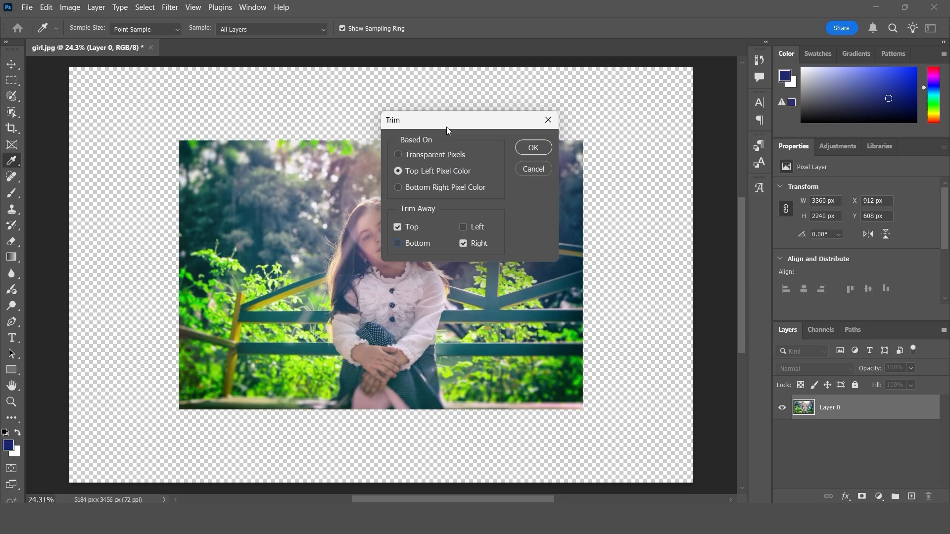
Step: Try trimming only the top and bottom margins based on the top left pixel color, and revert the document to its saved version
{"action": "left_click_drag", "start_coordinate": [447, 130], "coordinate": [477, 124]}
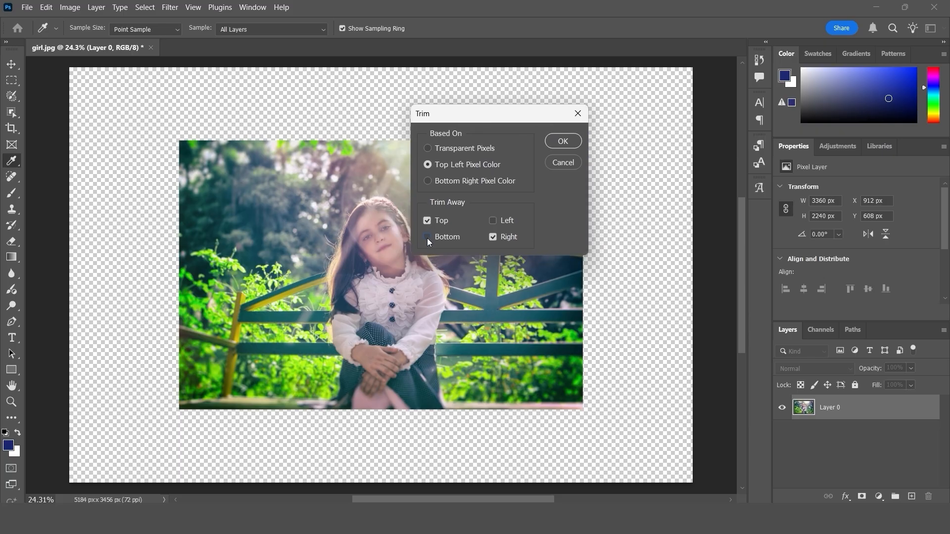
{"action": "left_click", "coordinate": [496, 236]}
{"action": "left_click_drag", "start_coordinate": [445, 112], "coordinate": [514, 112]}
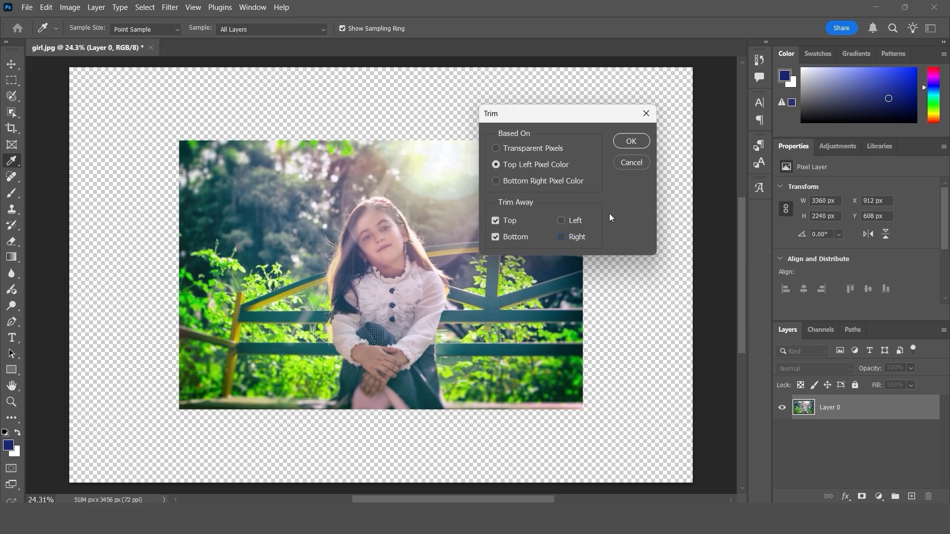
{"action": "left_click", "coordinate": [624, 142]}
{"action": "key", "text": "v"}
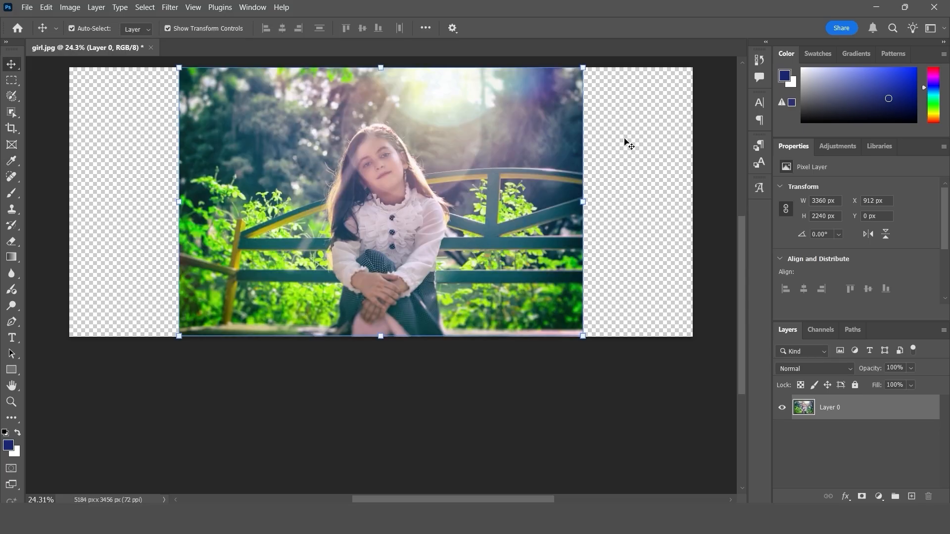
{"action": "scroll", "coordinate": [624, 139], "scroll_direction": "up", "scroll_amount": 4}
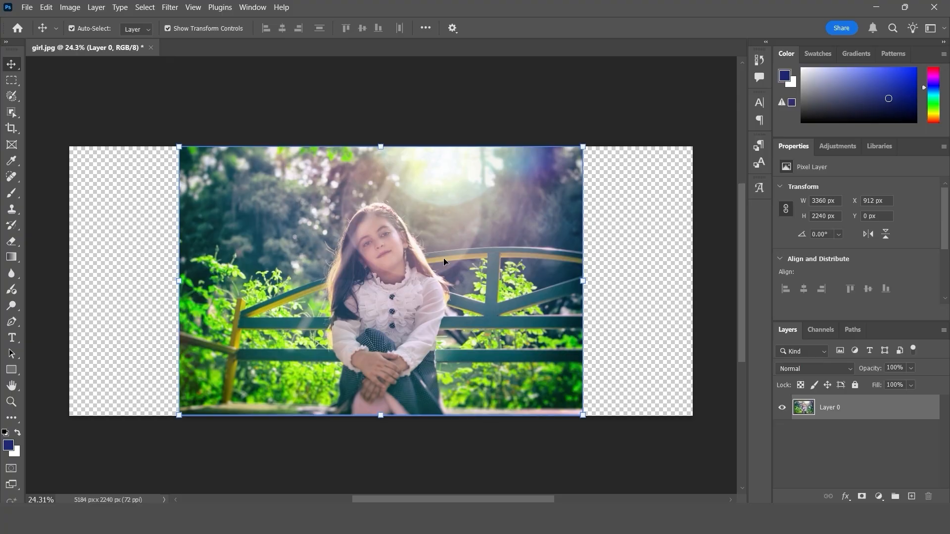
{"action": "key", "text": "F12"}
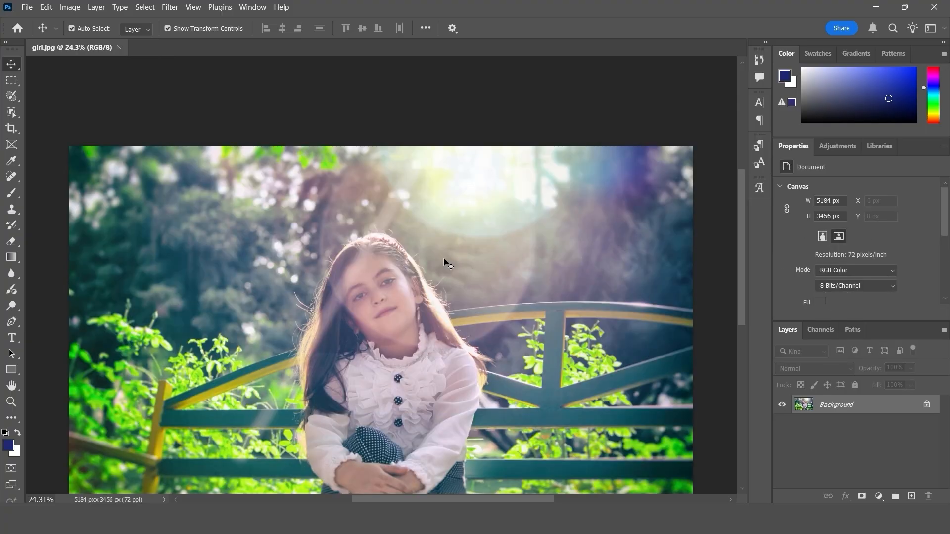
{"action": "key", "text": "ctrl+0"}
Step: Move the shrunken photo layer partly past the canvas's left edge, to about X -832 px, Y 490 px, and expand the canvas with Reveal All
{"action": "left_click", "coordinate": [69, 7]}
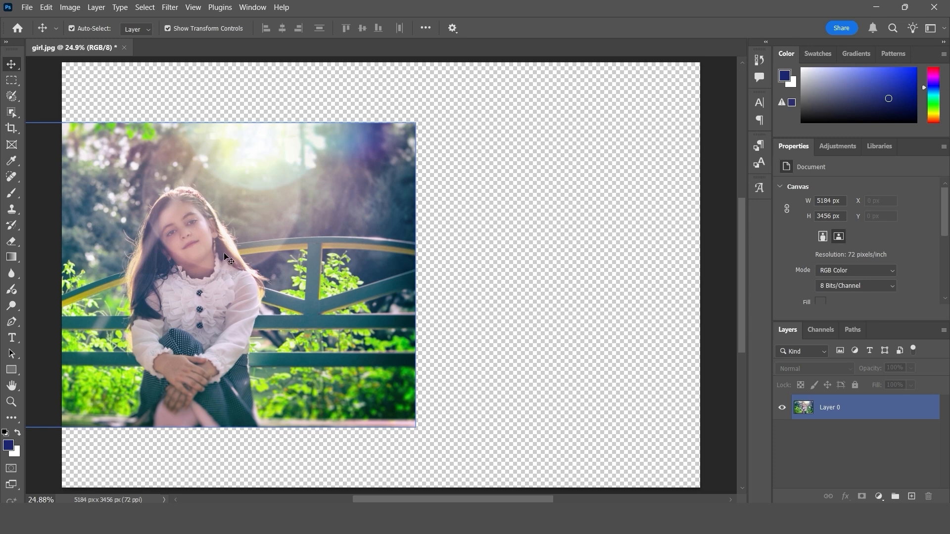
{"action": "left_click_drag", "start_coordinate": [258, 277], "coordinate": [232, 266]}
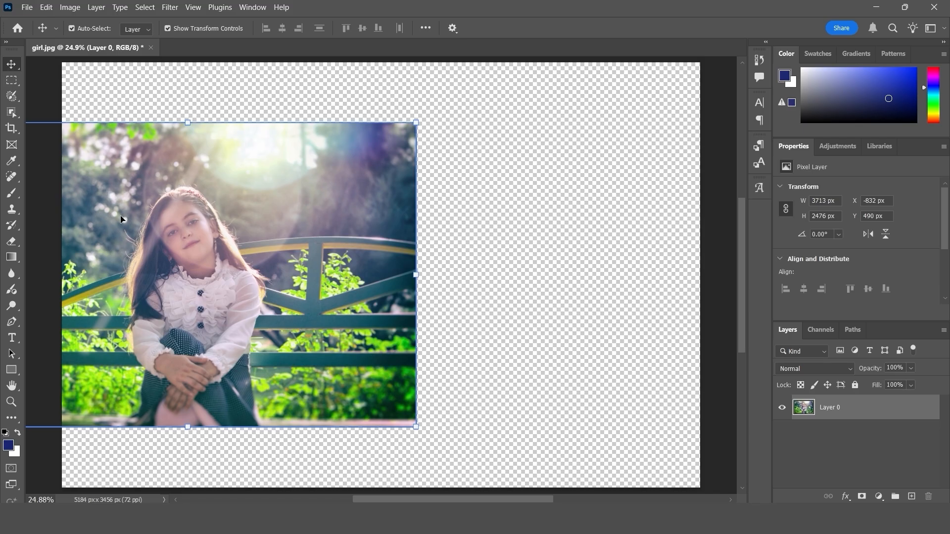
{"action": "left_click", "coordinate": [70, 7]}
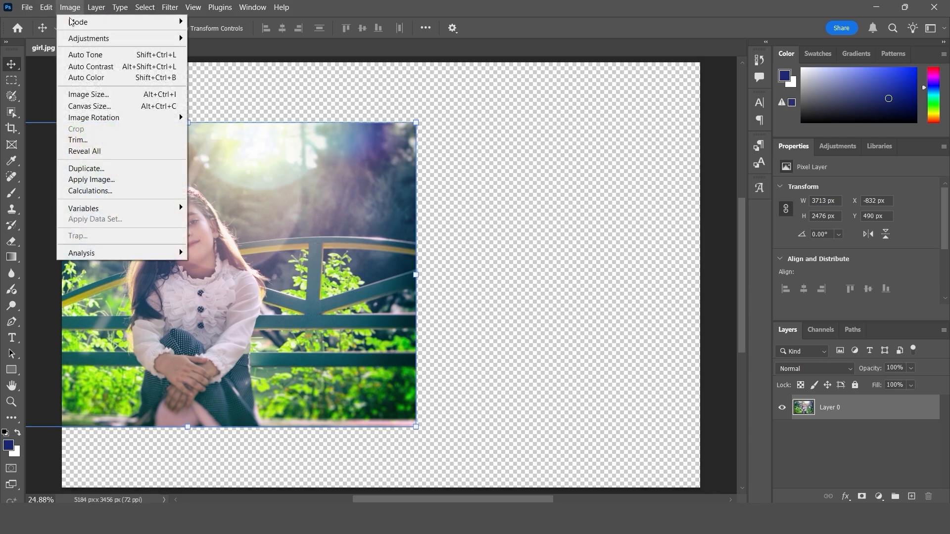
{"action": "left_click", "coordinate": [93, 154]}
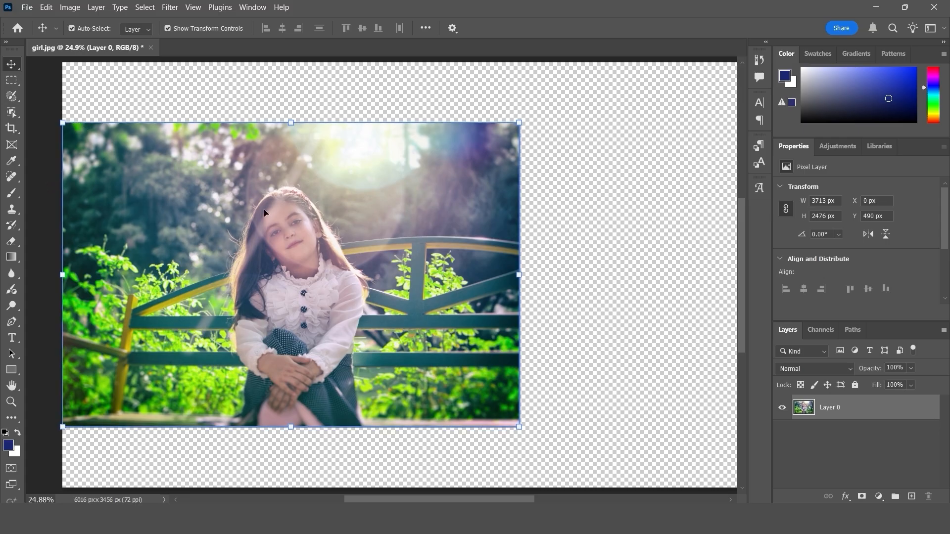
Step: Duplicate the portrait document as "girl 2" and compare the original girl.jpg with the copy
{"action": "left_click", "coordinate": [70, 7]}
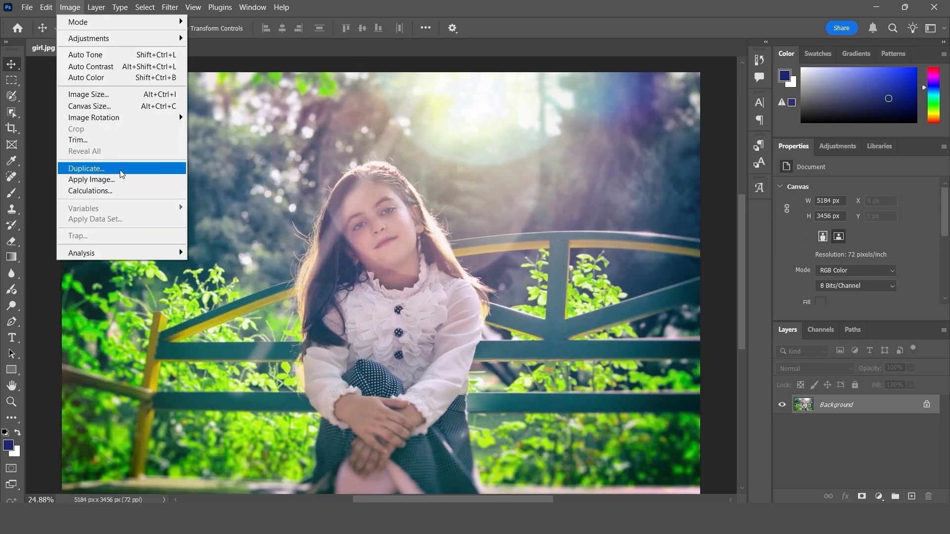
{"action": "left_click", "coordinate": [94, 170]}
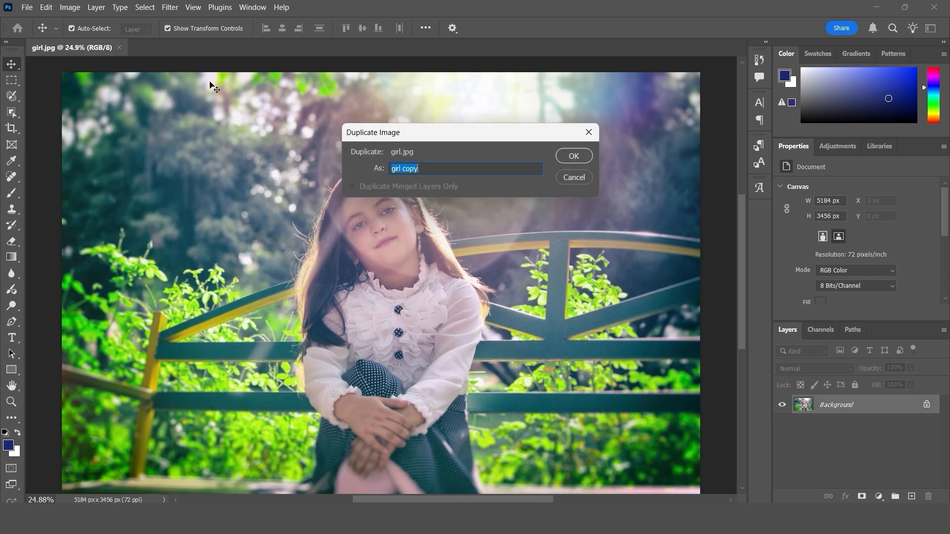
{"action": "left_click", "coordinate": [415, 168]}
{"action": "double_click", "coordinate": [410, 167]}
{"action": "type", "text": "2"}
{"action": "left_click", "coordinate": [583, 157]}
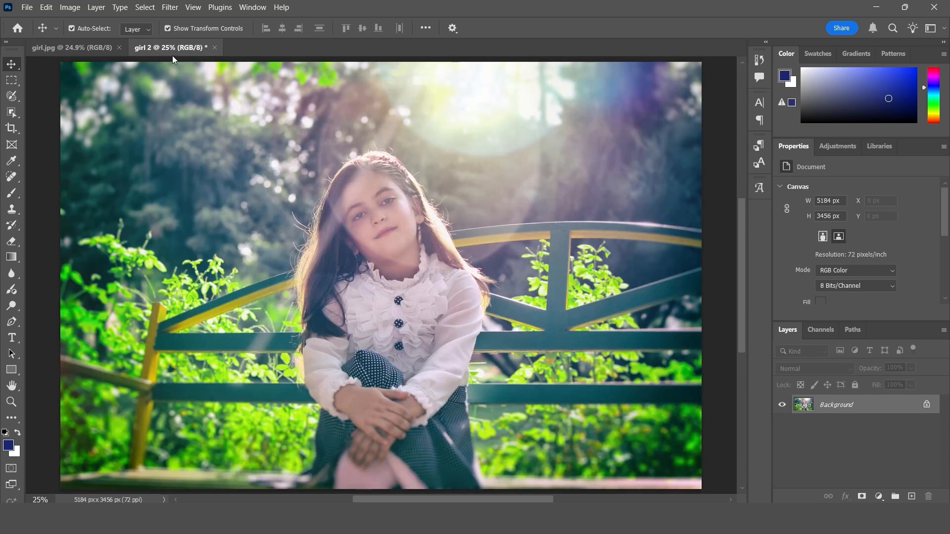
{"action": "left_click", "coordinate": [90, 50]}
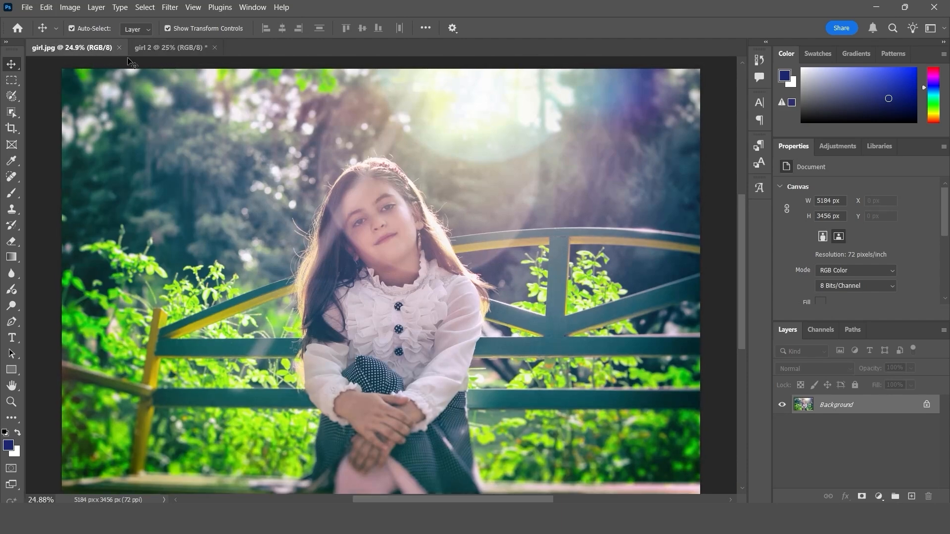
{"action": "left_click", "coordinate": [180, 50]}
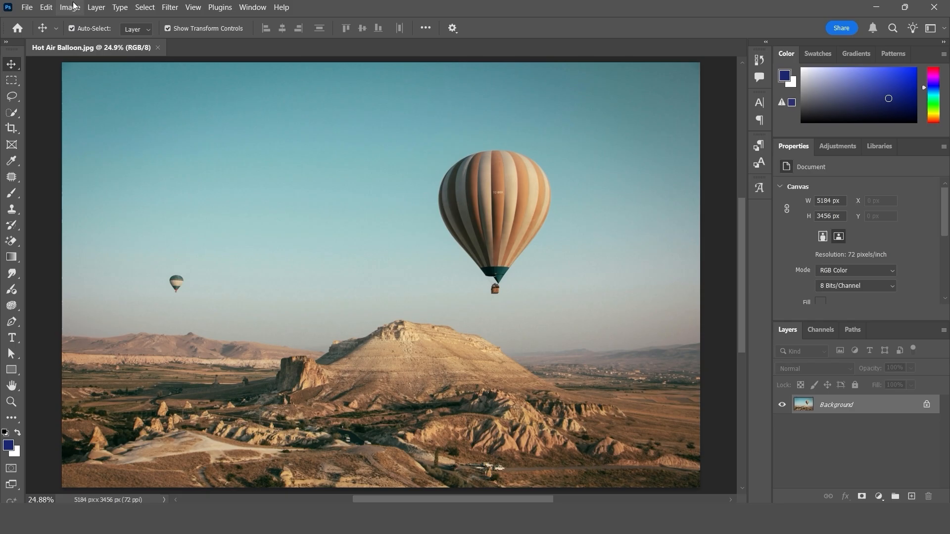
Step: Start Apply Image on the hot air balloon photo and check the source documents on offer, keeping Hot Air Balloon.jpg
{"action": "left_click", "coordinate": [70, 7]}
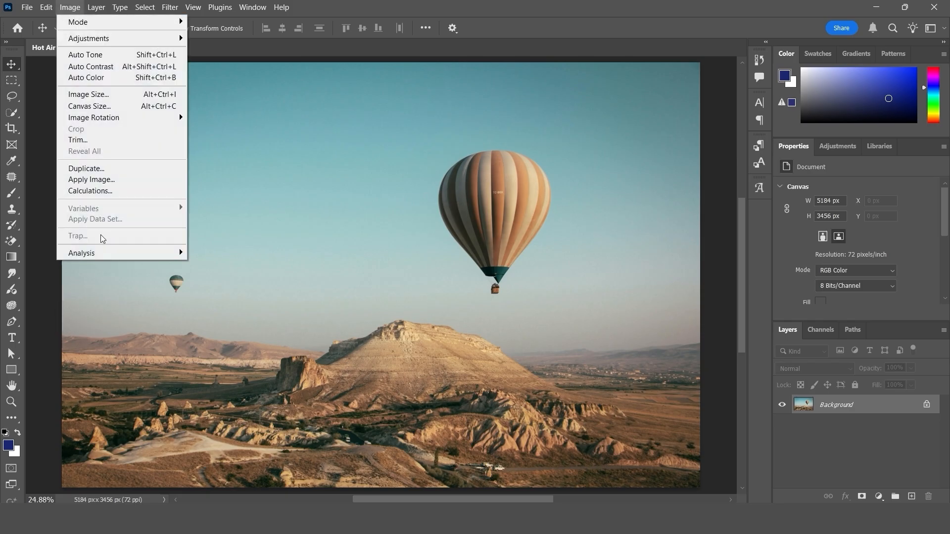
{"action": "left_click", "coordinate": [109, 179]}
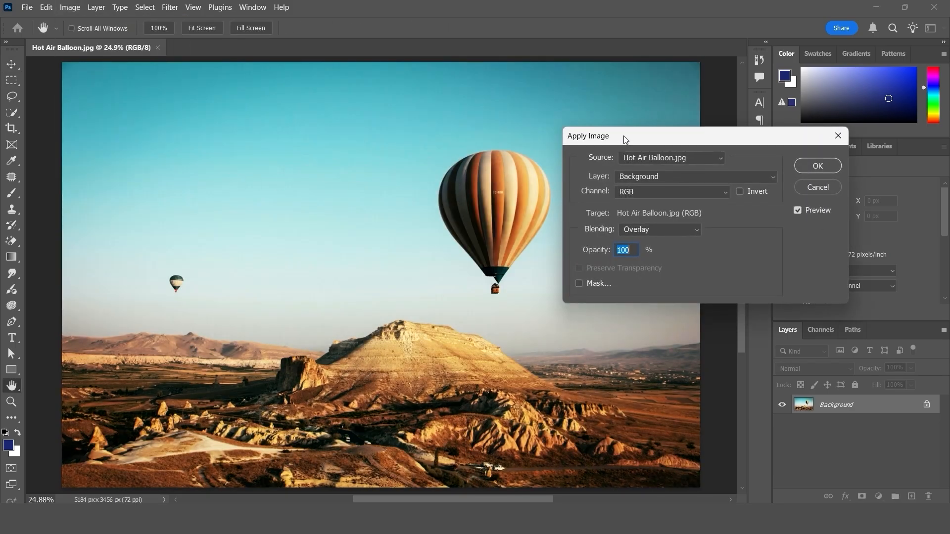
{"action": "left_click_drag", "start_coordinate": [623, 135], "coordinate": [580, 124]}
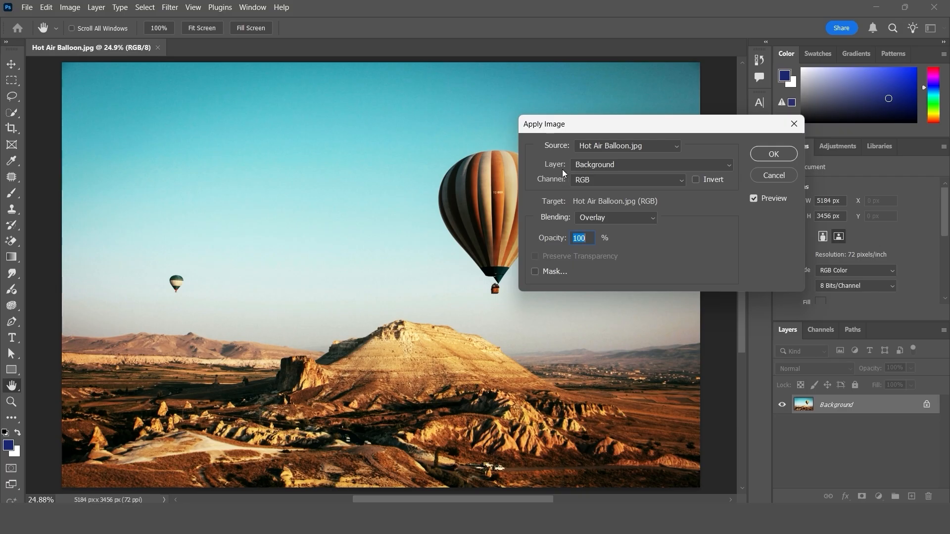
{"action": "left_click", "coordinate": [592, 144]}
{"action": "left_click", "coordinate": [592, 144]}
{"action": "left_click", "coordinate": [635, 151]}
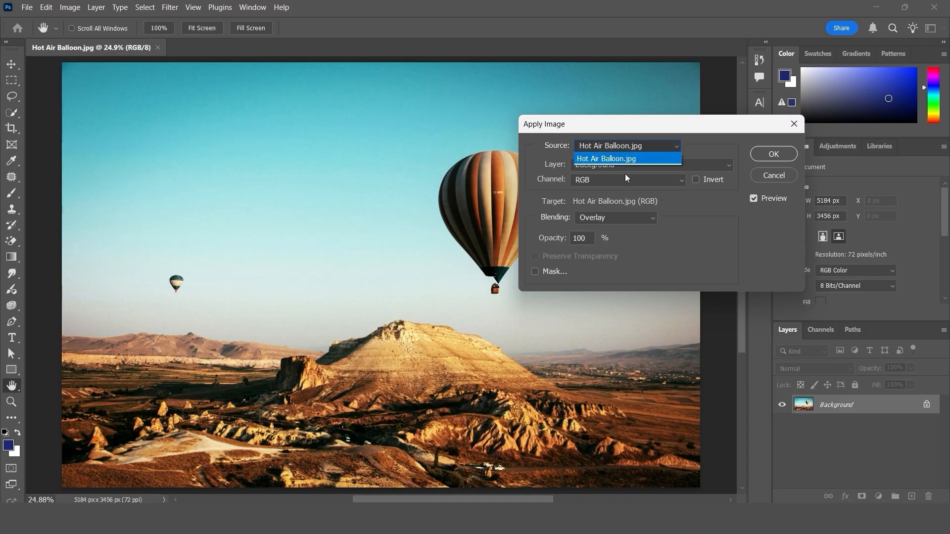
{"action": "left_click", "coordinate": [626, 165]}
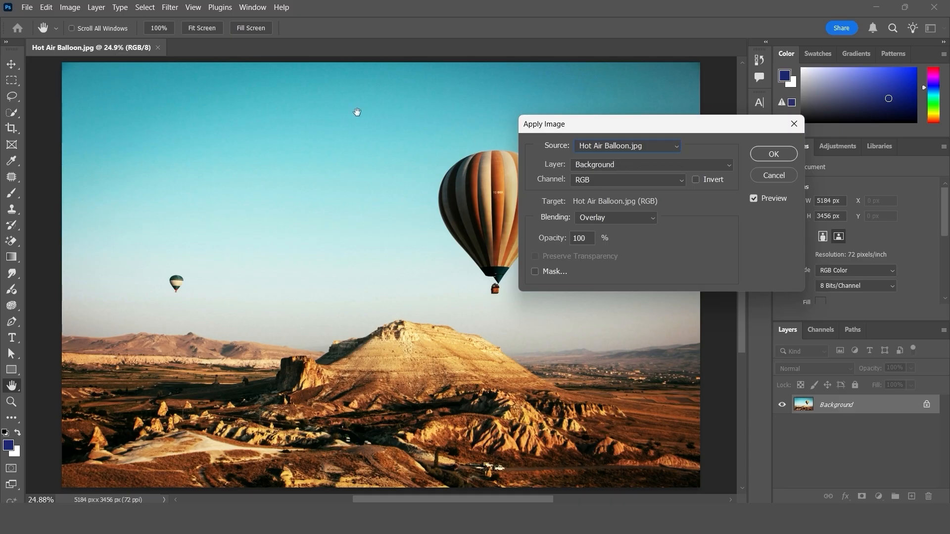
Step: Review the source layer and channel choices for Apply Image, keeping Background and RGB
{"action": "left_click_drag", "start_coordinate": [549, 125], "coordinate": [486, 106]}
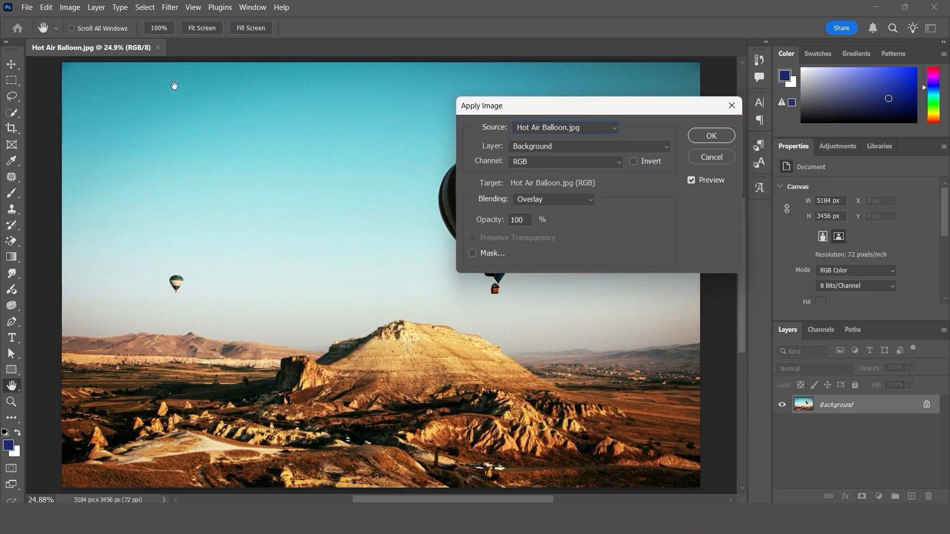
{"action": "left_click", "coordinate": [547, 127]}
{"action": "left_click", "coordinate": [542, 126]}
{"action": "left_click", "coordinate": [541, 147]}
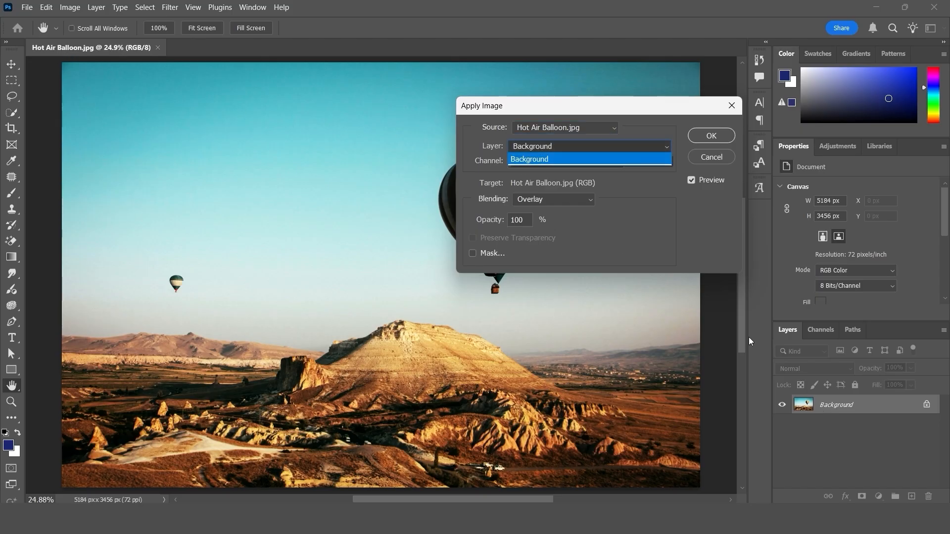
{"action": "left_click", "coordinate": [538, 159]}
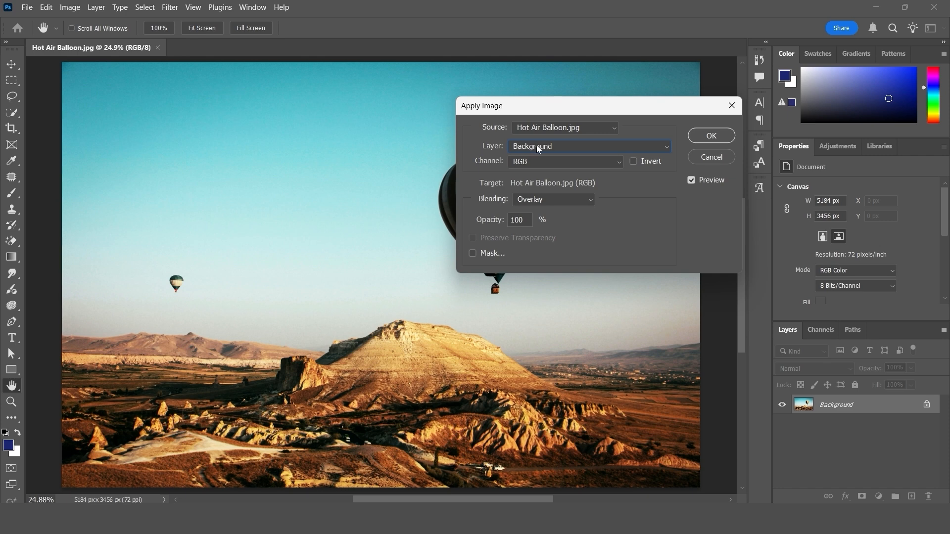
{"action": "left_click", "coordinate": [511, 163]}
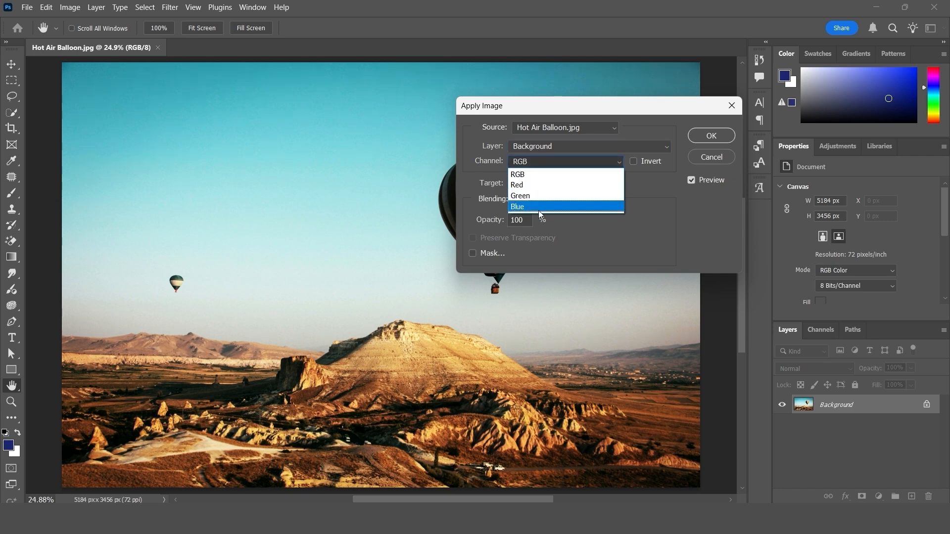
{"action": "left_click", "coordinate": [536, 173]}
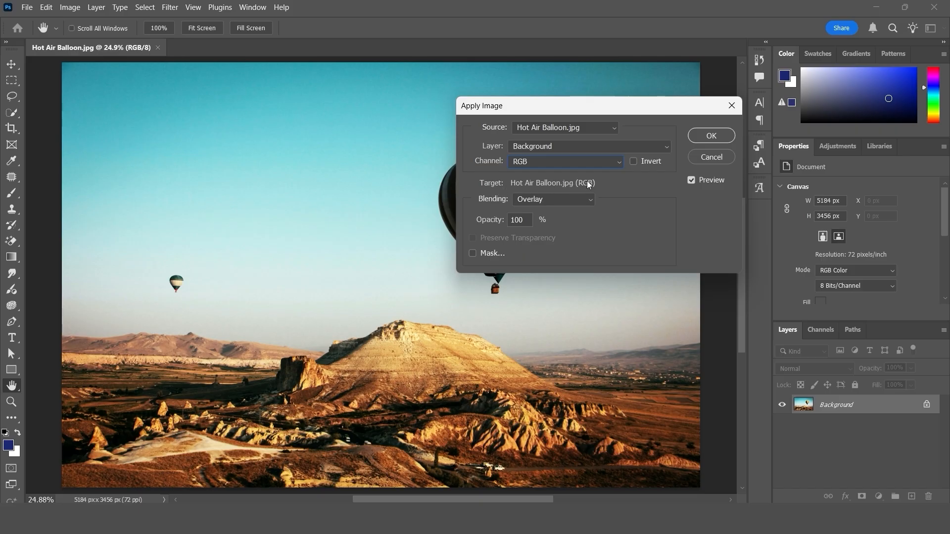
Step: Set the Apply Image blending to Normal and leave the mask option off
{"action": "left_click", "coordinate": [529, 202]}
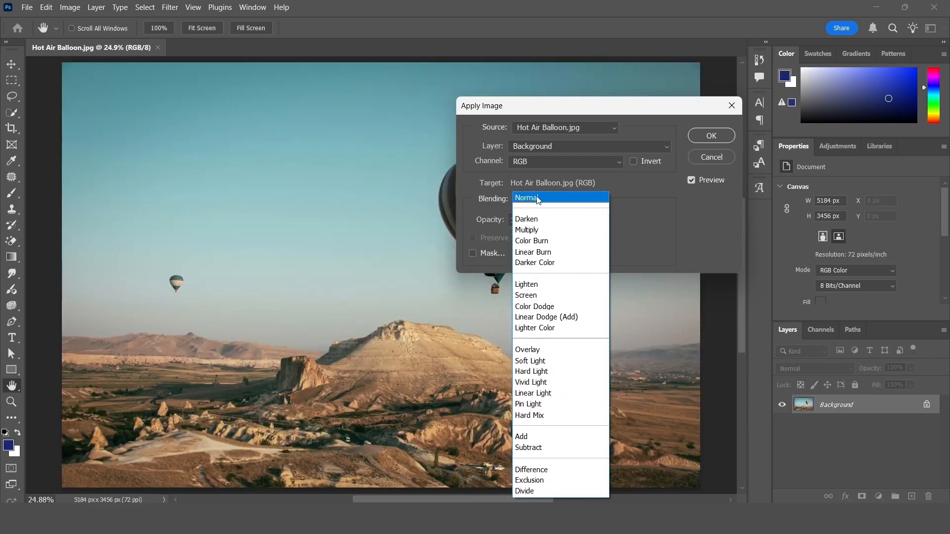
{"action": "left_click", "coordinate": [538, 198]}
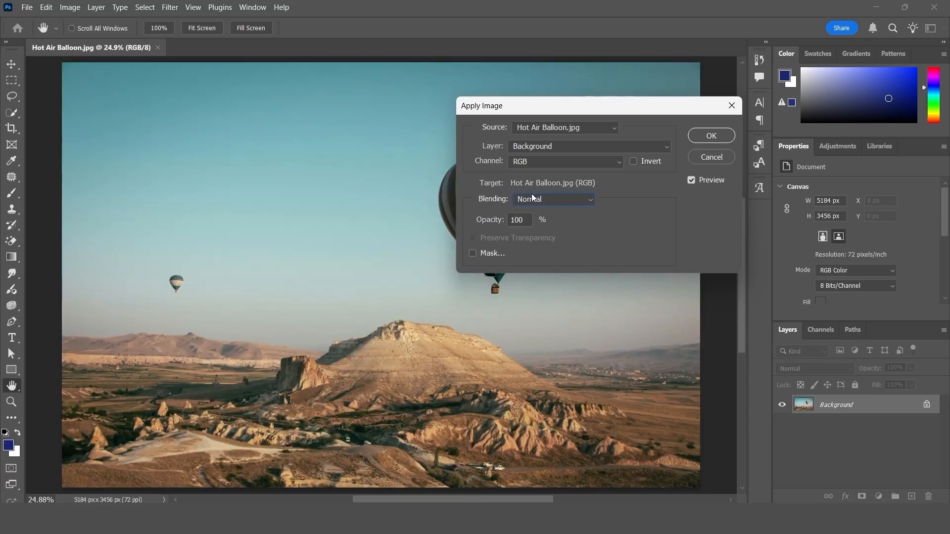
{"action": "left_click", "coordinate": [471, 257]}
{"action": "left_click", "coordinate": [471, 258]}
{"action": "left_click_drag", "start_coordinate": [522, 114], "coordinate": [529, 138]}
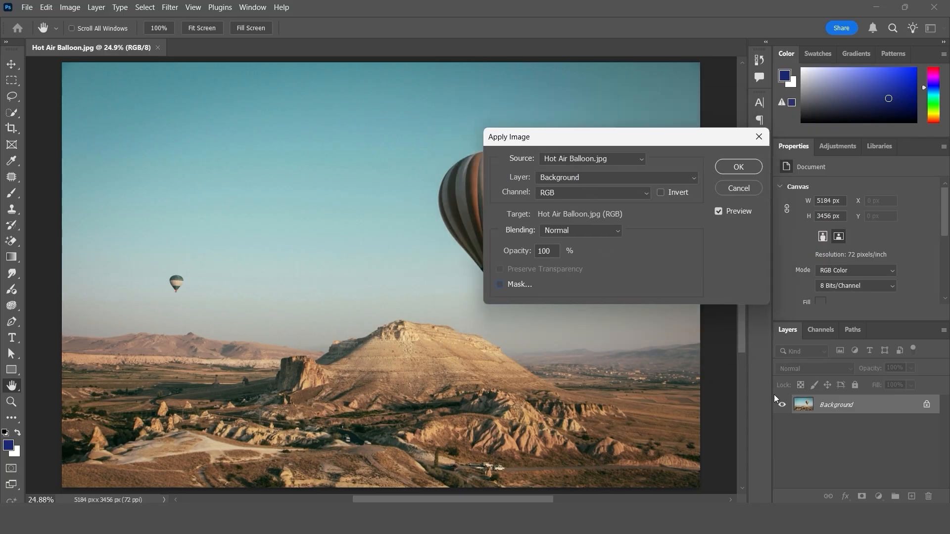
{"action": "left_click_drag", "start_coordinate": [506, 142], "coordinate": [482, 141]}
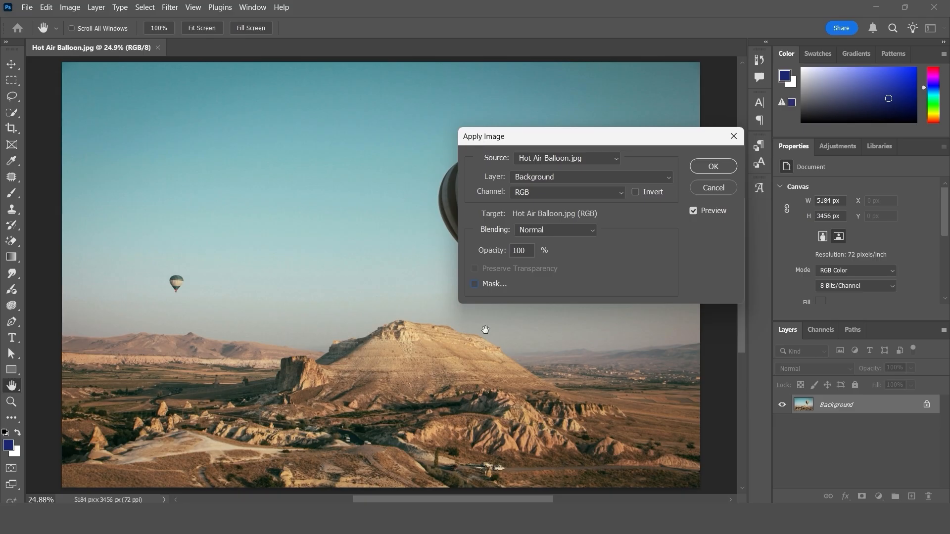
Step: Try applying the balloon photo onto itself with Overlay blending at 100% opacity, and undo it
{"action": "left_click", "coordinate": [539, 230]}
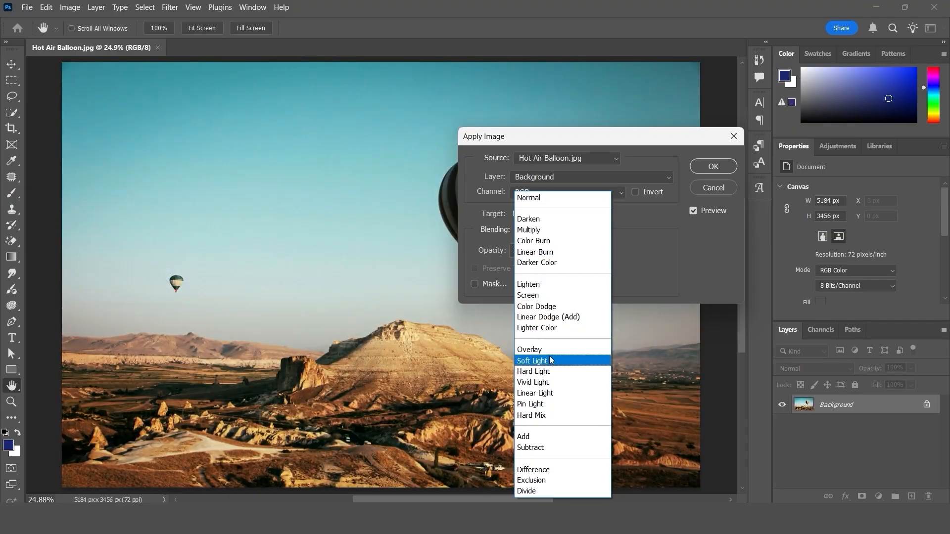
{"action": "left_click", "coordinate": [554, 356]}
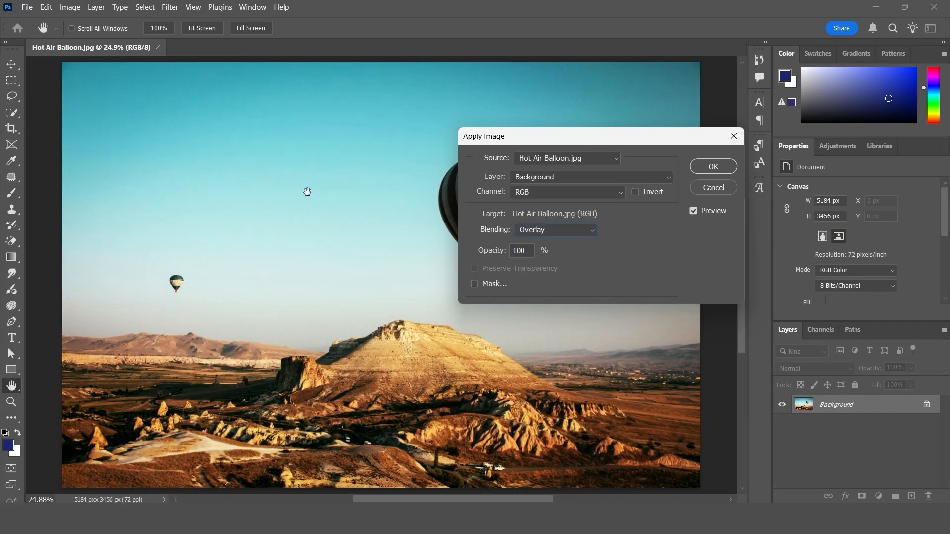
{"action": "left_click_drag", "start_coordinate": [491, 139], "coordinate": [528, 246]}
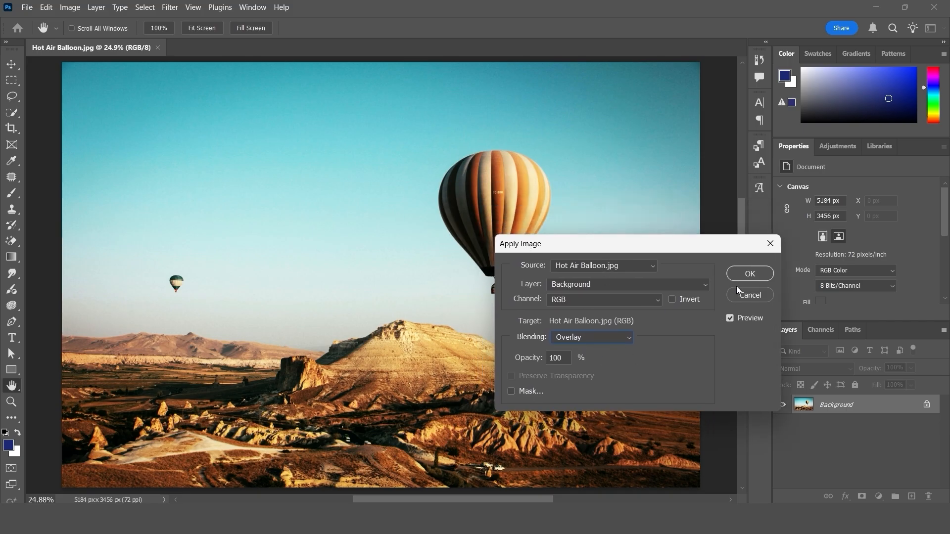
{"action": "mouse_move", "coordinate": [523, 358]}
{"action": "left_mouse_down"}
{"action": "mouse_move", "coordinate": [502, 360]}
{"action": "mouse_move", "coordinate": [539, 359]}
{"action": "left_mouse_up"}
{"action": "left_click", "coordinate": [744, 275]}
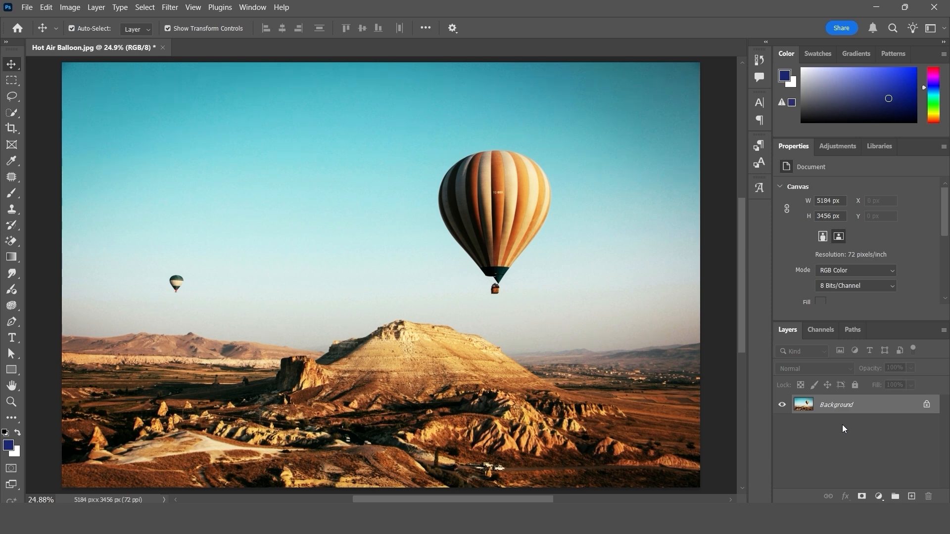
{"action": "key", "text": "ctrl+z"}
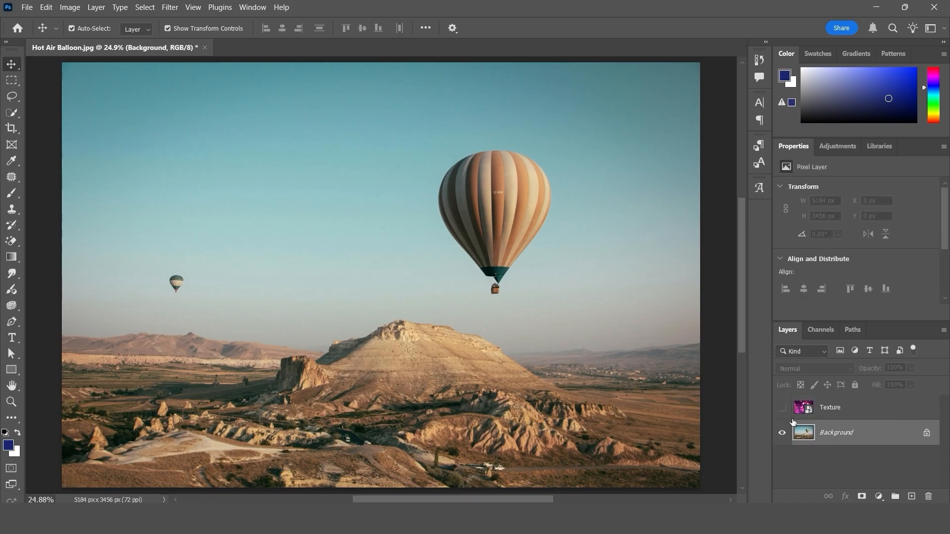
Step: Toggle the Texture layer's visibility several times to compare it with the balloon photo, leaving it hidden
{"action": "left_click", "coordinate": [824, 411]}
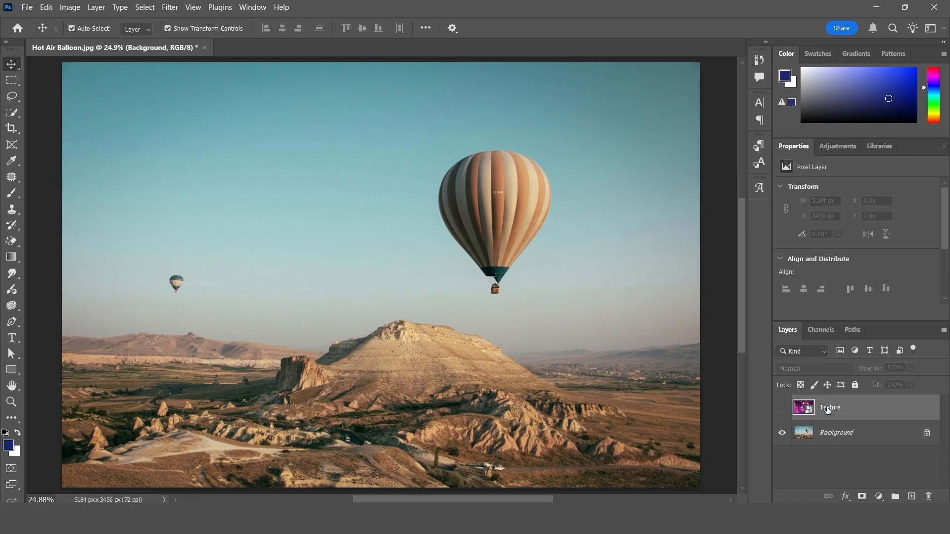
{"action": "left_click", "coordinate": [782, 409]}
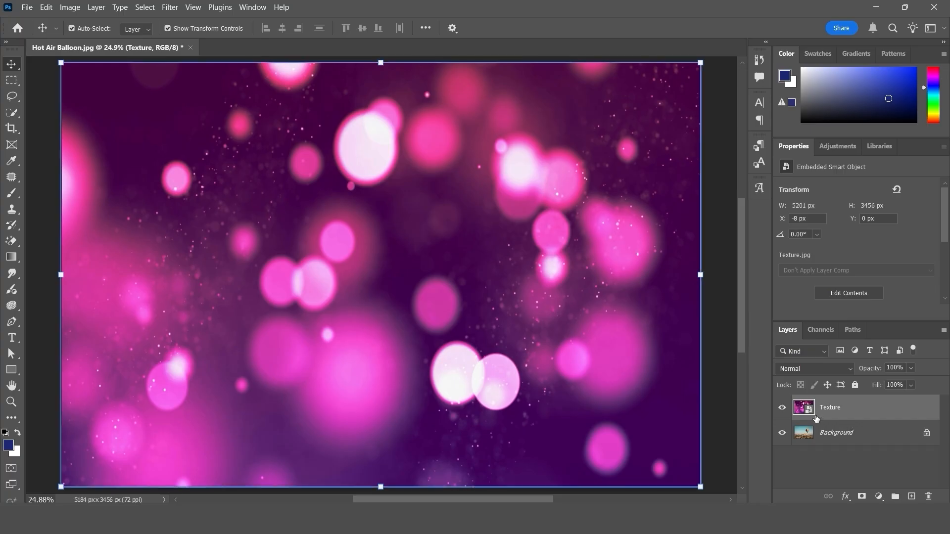
{"action": "left_click", "coordinate": [783, 409]}
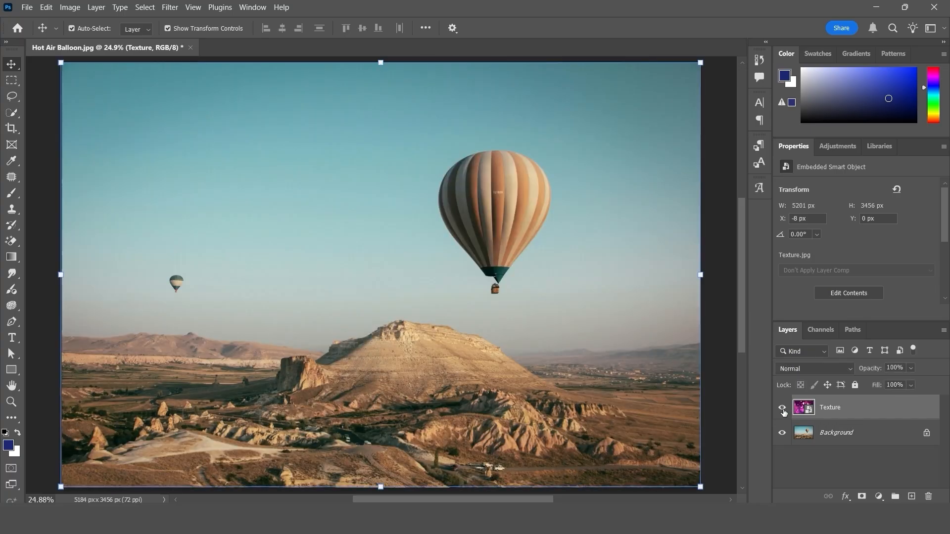
{"action": "left_click", "coordinate": [783, 409]}
{"action": "left_click", "coordinate": [782, 409]}
{"action": "left_click", "coordinate": [782, 409]}
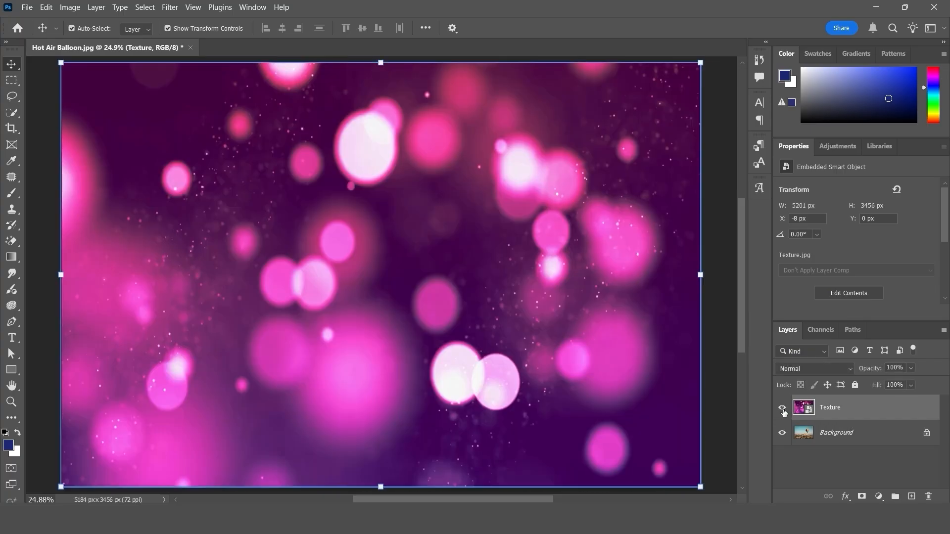
{"action": "left_click", "coordinate": [782, 409]}
{"action": "left_click", "coordinate": [782, 409]}
{"action": "left_click", "coordinate": [782, 408]}
Step: Start Apply Image on the Background layer of the balloon photo and set its blending to Normal
{"action": "left_click", "coordinate": [830, 433]}
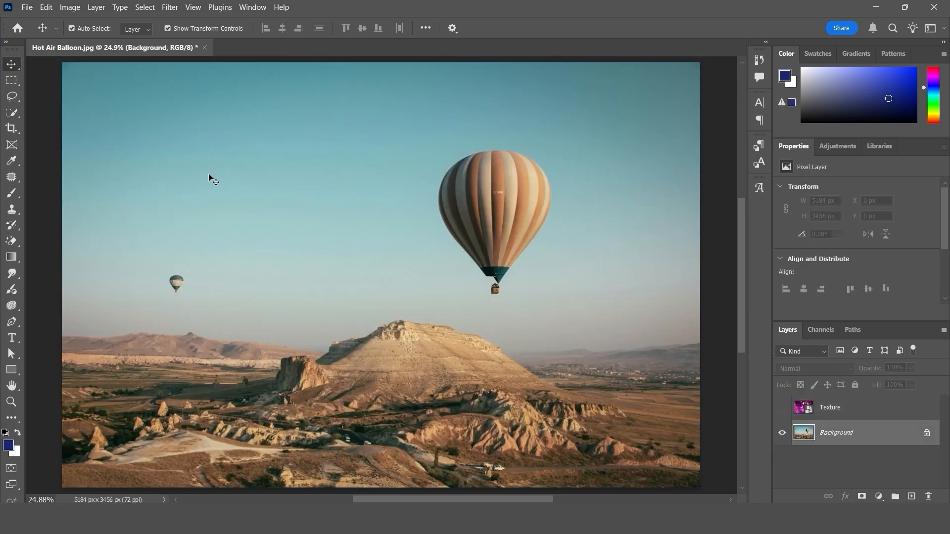
{"action": "left_click", "coordinate": [70, 7]}
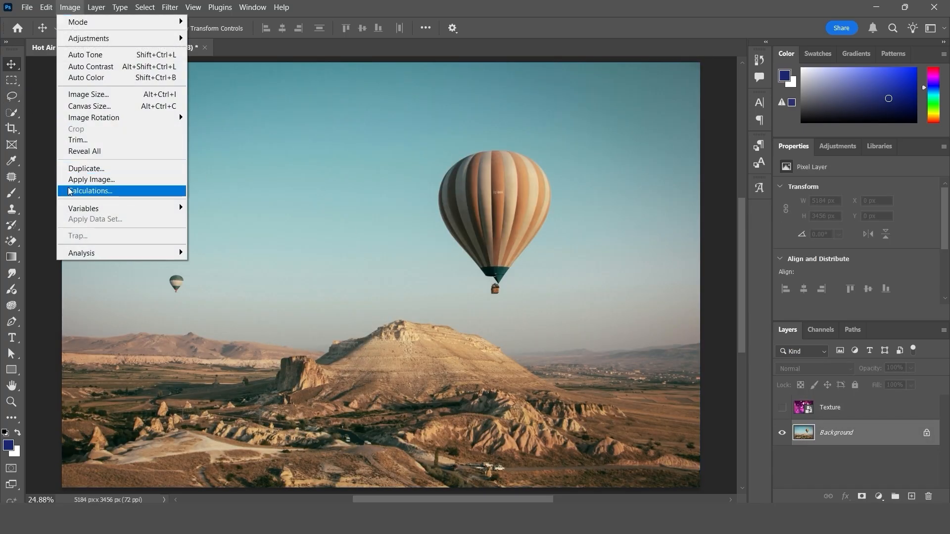
{"action": "left_click", "coordinate": [93, 181]}
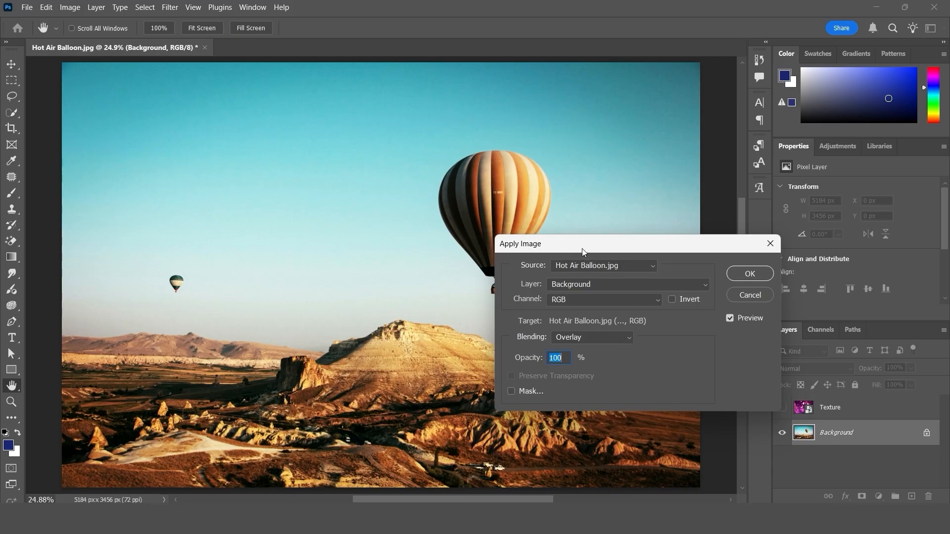
{"action": "left_click_drag", "start_coordinate": [582, 248], "coordinate": [575, 178]}
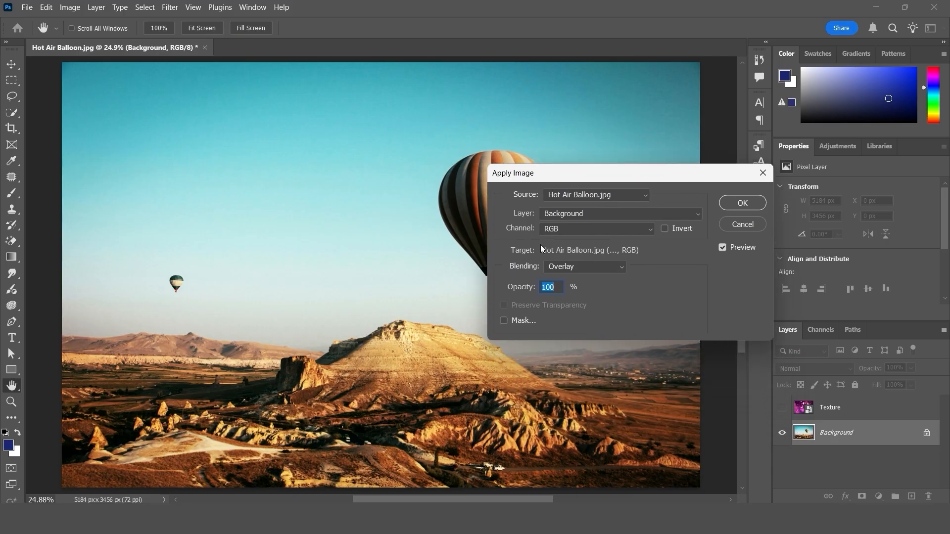
{"action": "left_click", "coordinate": [560, 267]}
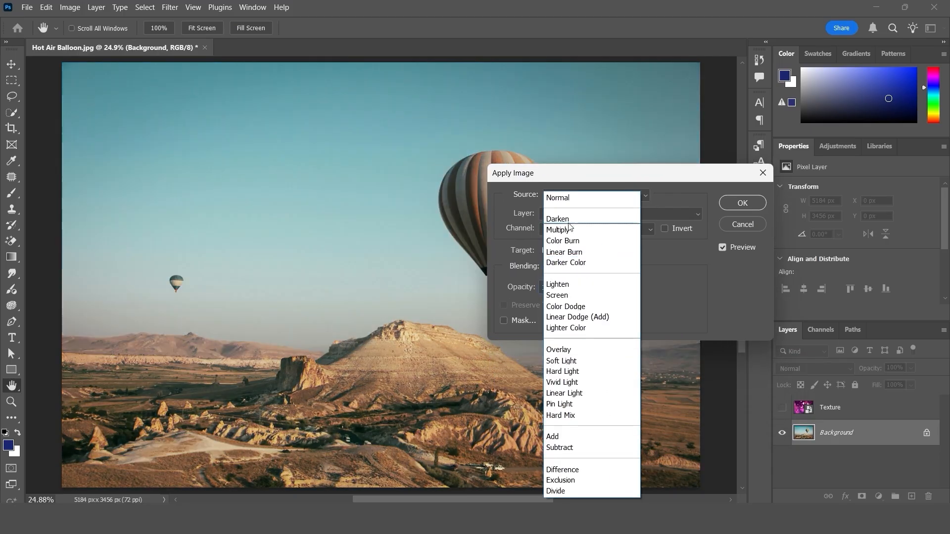
{"action": "left_click", "coordinate": [564, 198]}
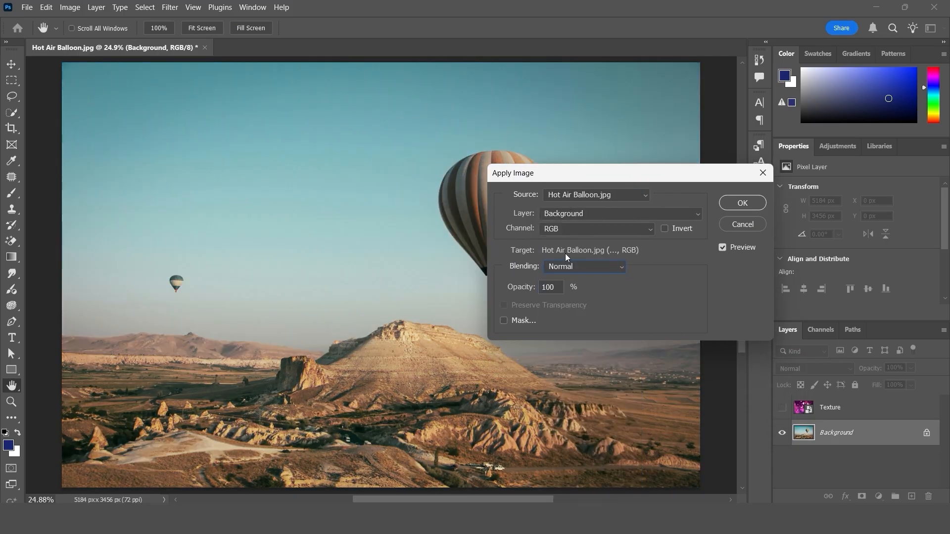
Step: Choose the Texture layer of Hot Air Balloon.jpg as the Apply Image source
{"action": "left_click", "coordinate": [566, 192]}
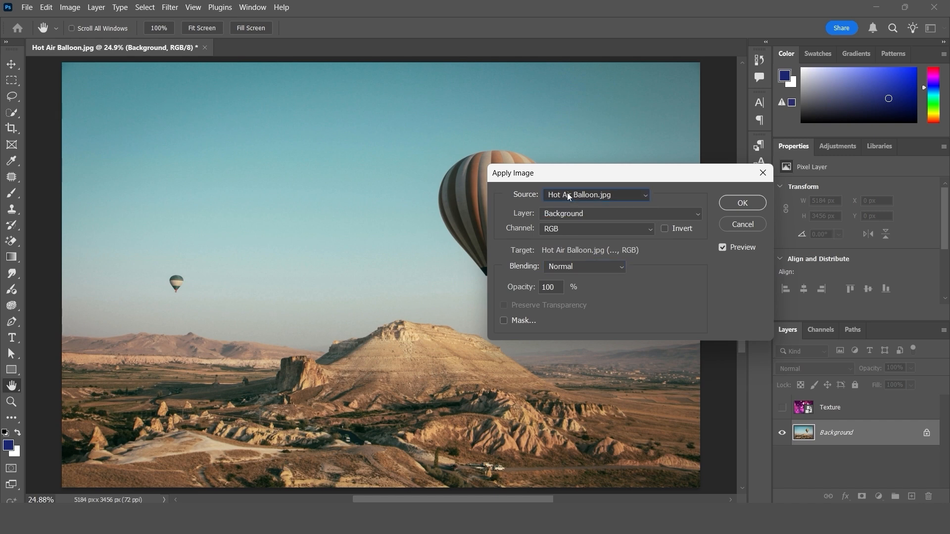
{"action": "left_click", "coordinate": [568, 214]}
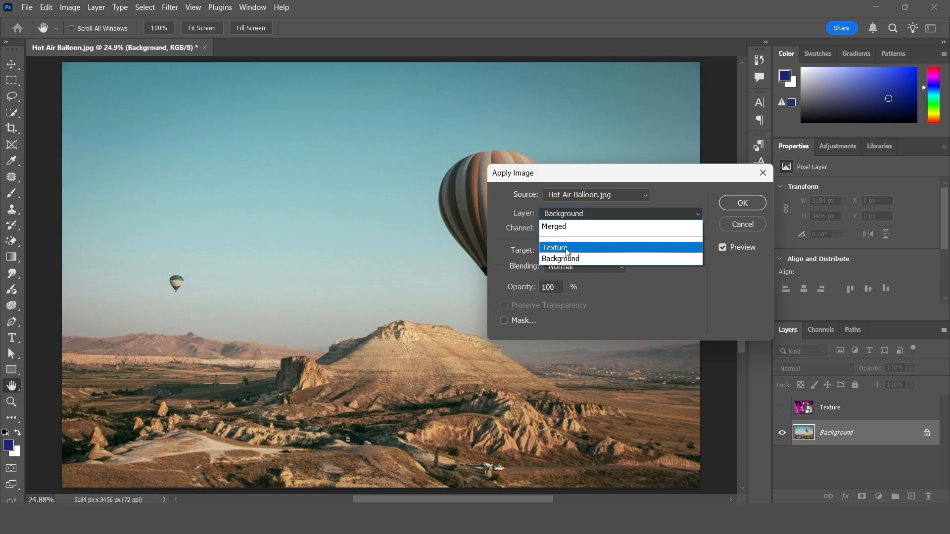
{"action": "left_click", "coordinate": [568, 248]}
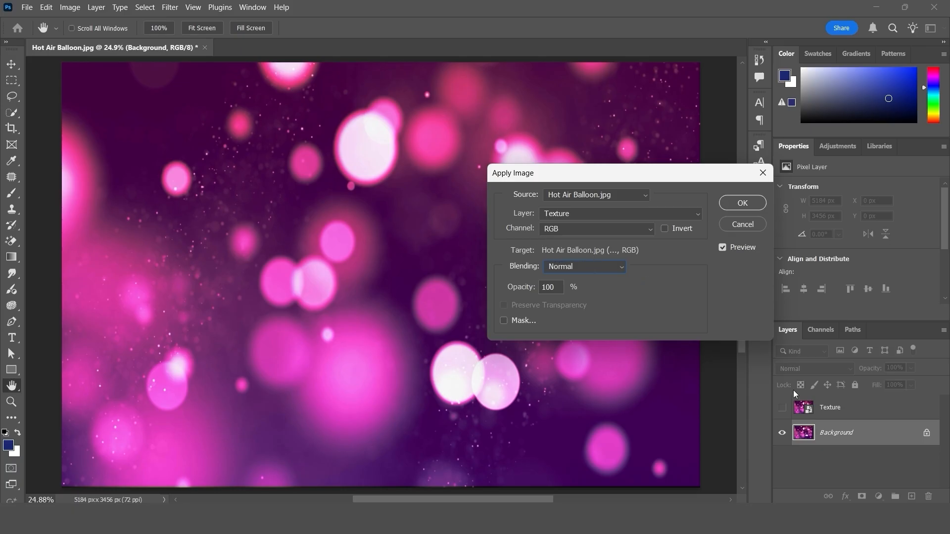
Step: Apply the texture to the balloon photo with Soft Light blending at 80% opacity
{"action": "left_click", "coordinate": [564, 268]}
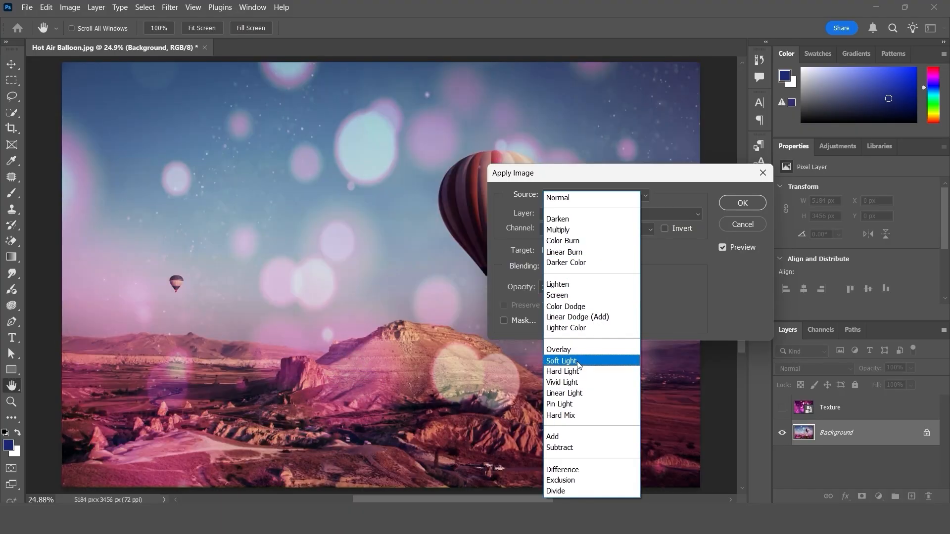
{"action": "left_click", "coordinate": [579, 365]}
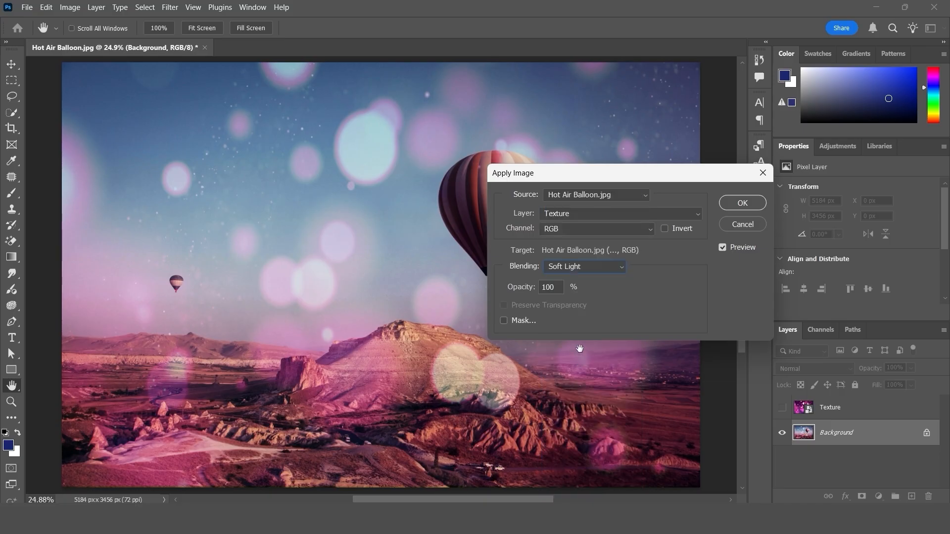
{"action": "left_click_drag", "start_coordinate": [520, 174], "coordinate": [608, 145]}
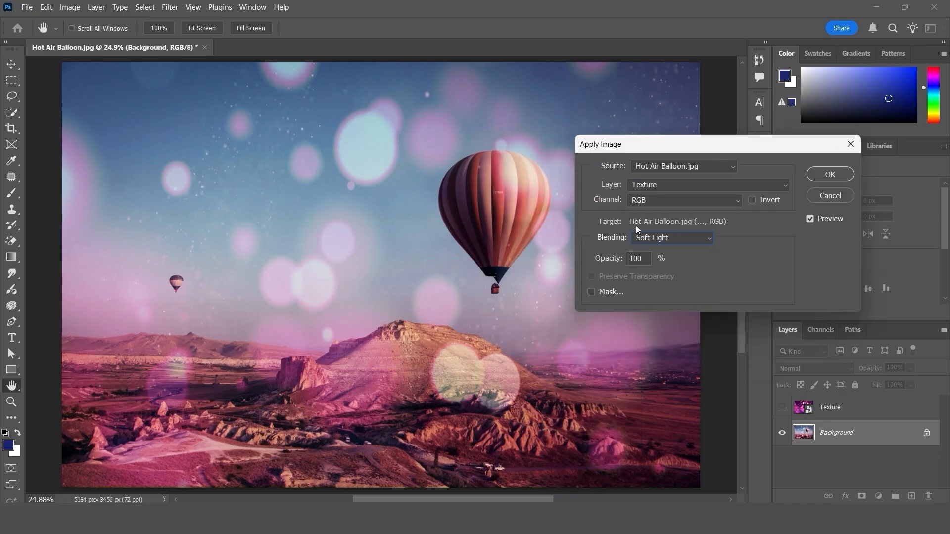
{"action": "mouse_move", "coordinate": [614, 265]}
{"action": "left_mouse_down"}
{"action": "mouse_move", "coordinate": [597, 264]}
{"action": "mouse_move", "coordinate": [606, 263]}
{"action": "left_mouse_up"}
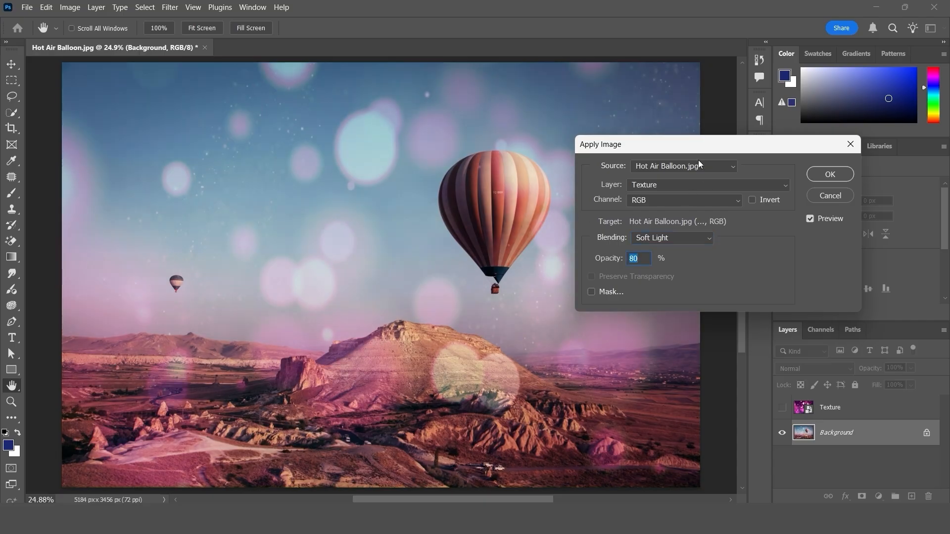
{"action": "left_click_drag", "start_coordinate": [678, 148], "coordinate": [645, 161]}
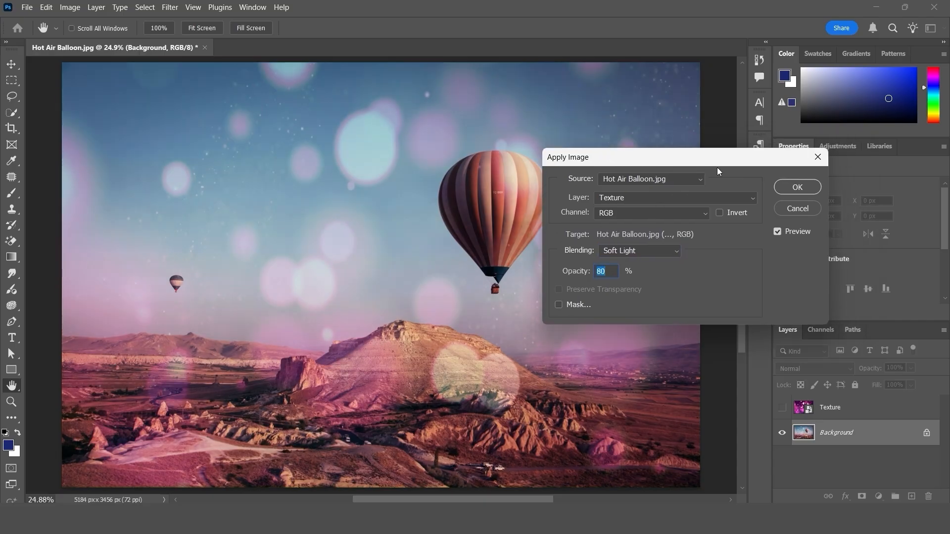
{"action": "left_click", "coordinate": [797, 187]}
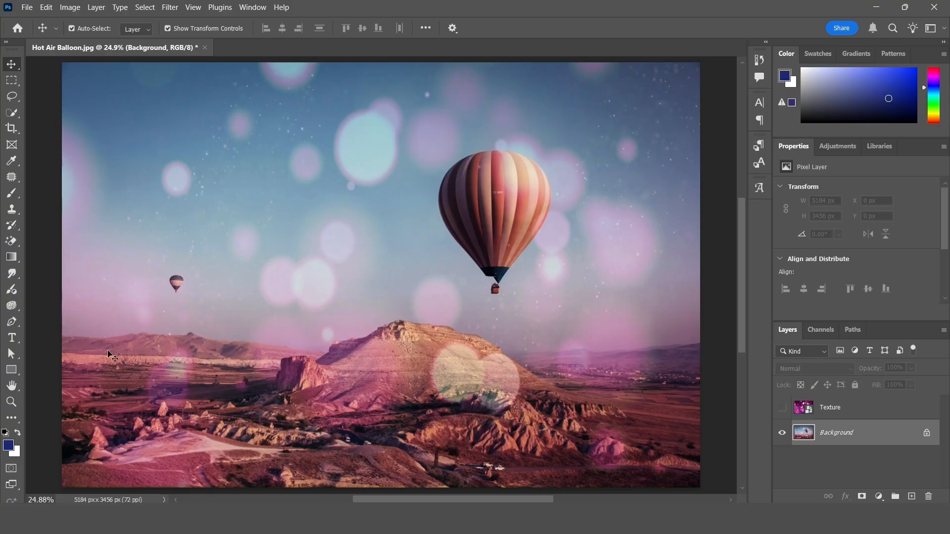
Step: Open Calculations for Photographer.jpg and reposition the dialog so the photographer's silhouette can be seen
{"action": "left_click", "coordinate": [69, 6]}
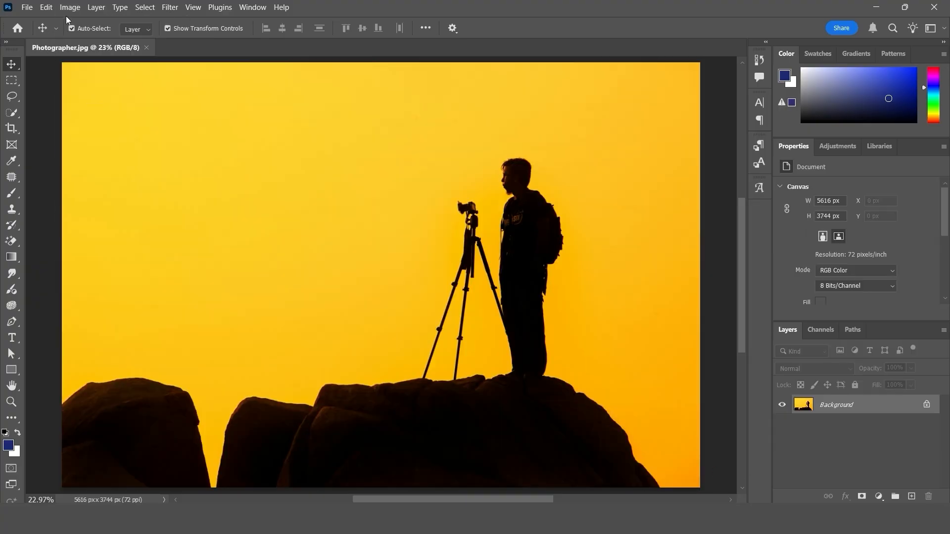
{"action": "left_click", "coordinate": [69, 7]}
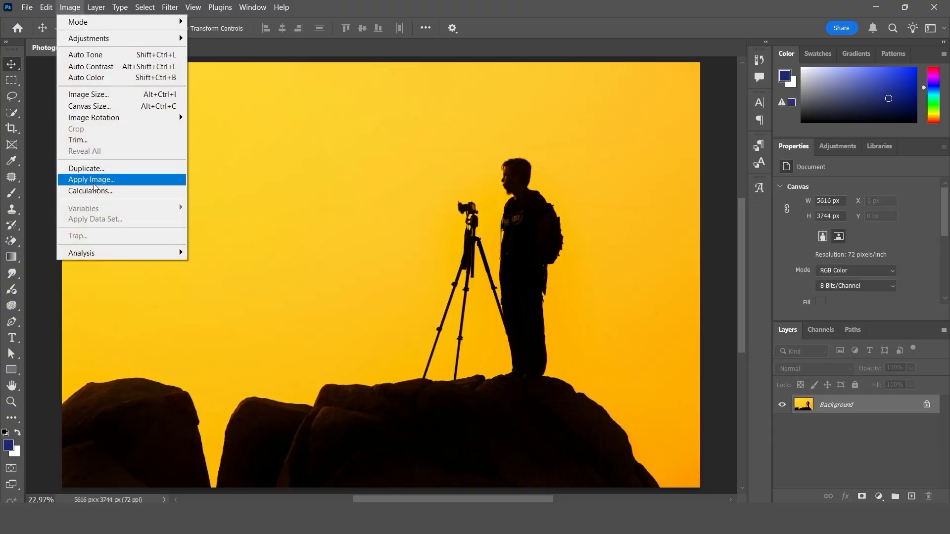
{"action": "left_click", "coordinate": [169, 196]}
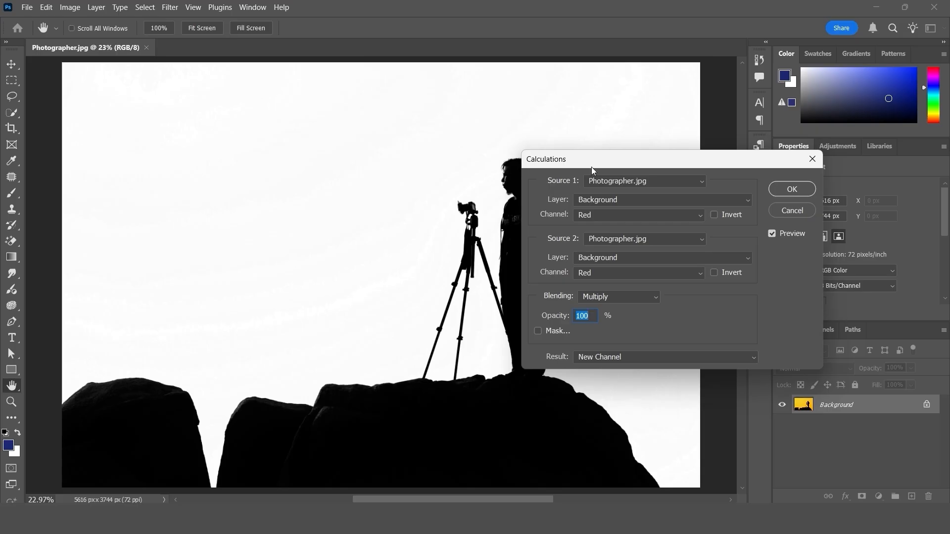
{"action": "left_click_drag", "start_coordinate": [591, 167], "coordinate": [493, 95]}
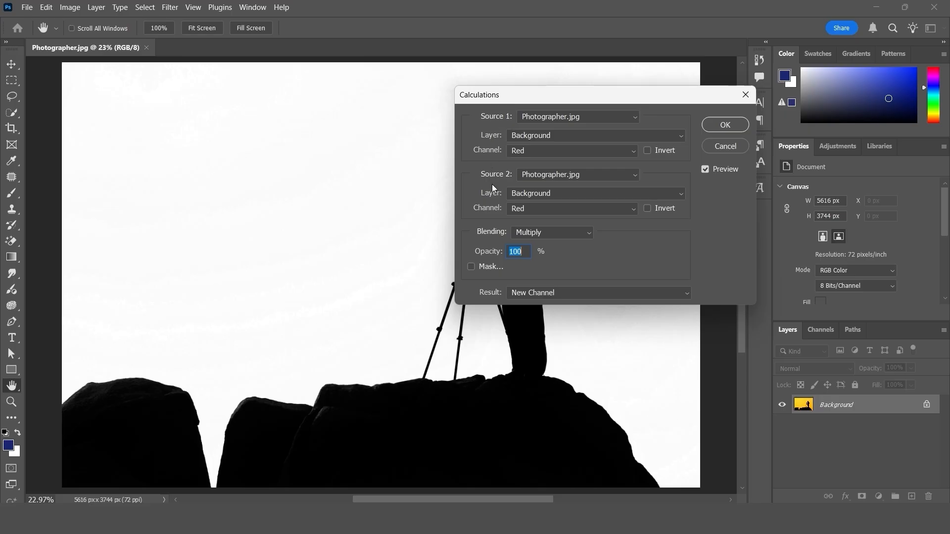
{"action": "left_click_drag", "start_coordinate": [505, 98], "coordinate": [572, 145]}
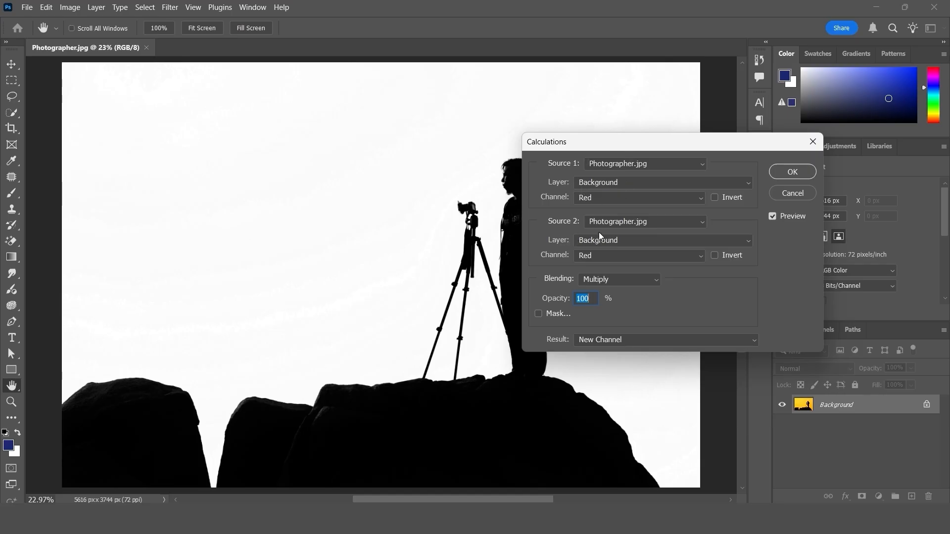
{"action": "left_click_drag", "start_coordinate": [571, 142], "coordinate": [599, 132]}
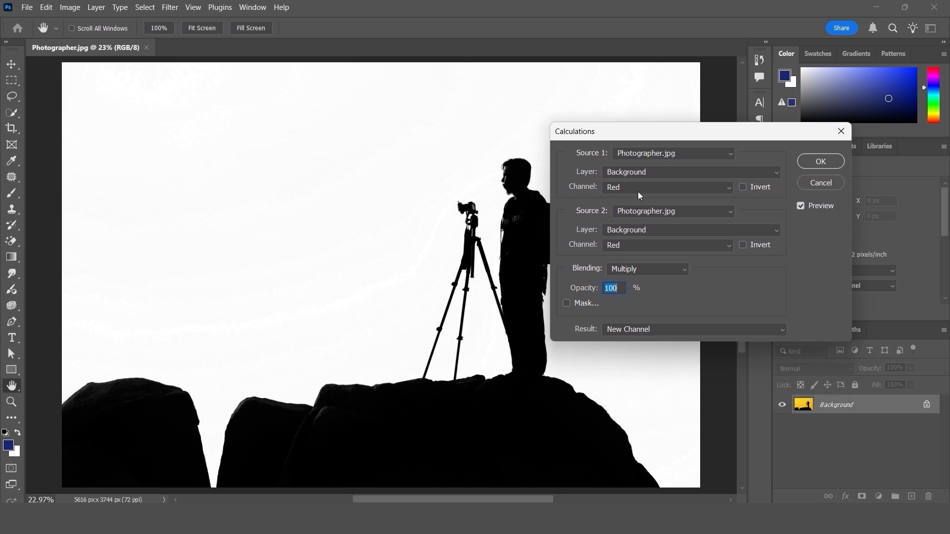
{"action": "left_click_drag", "start_coordinate": [626, 135], "coordinate": [617, 128]}
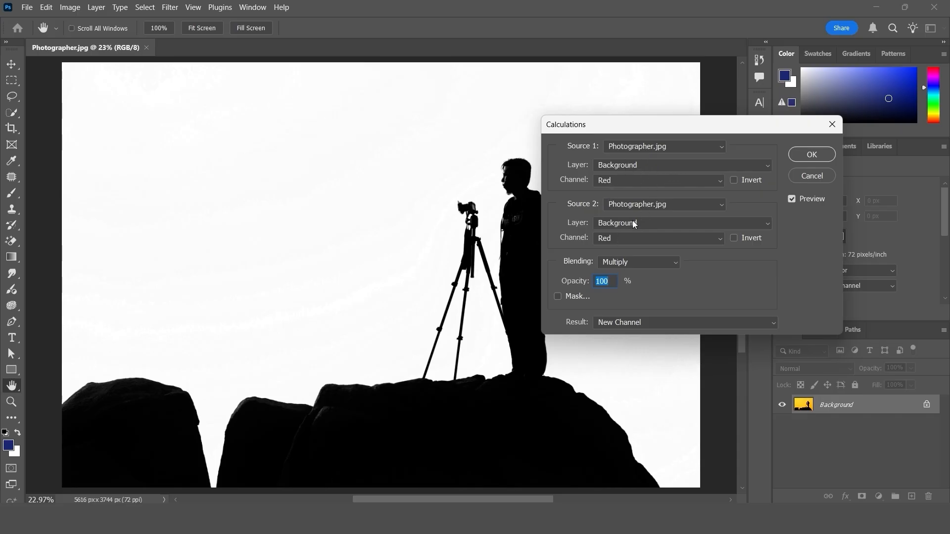
Step: Try another channel for Source 1 in Calculations, and set it to Blue
{"action": "left_click", "coordinate": [608, 182]}
{"action": "left_click", "coordinate": [608, 214]}
{"action": "left_click", "coordinate": [609, 181]}
{"action": "left_click", "coordinate": [611, 226]}
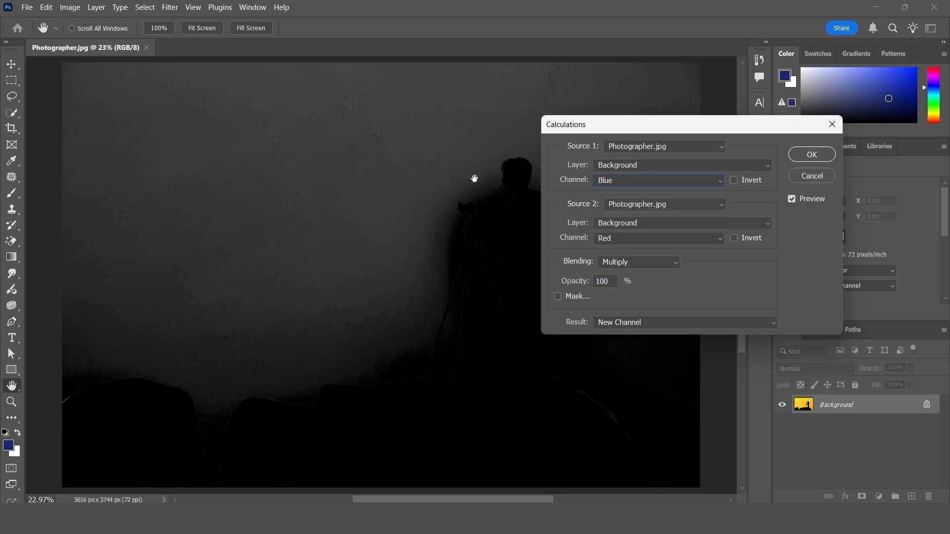
Step: Compare the Red and Gray channels for Source 1 in the Calculations dialog, settling on Red
{"action": "left_click", "coordinate": [609, 183]}
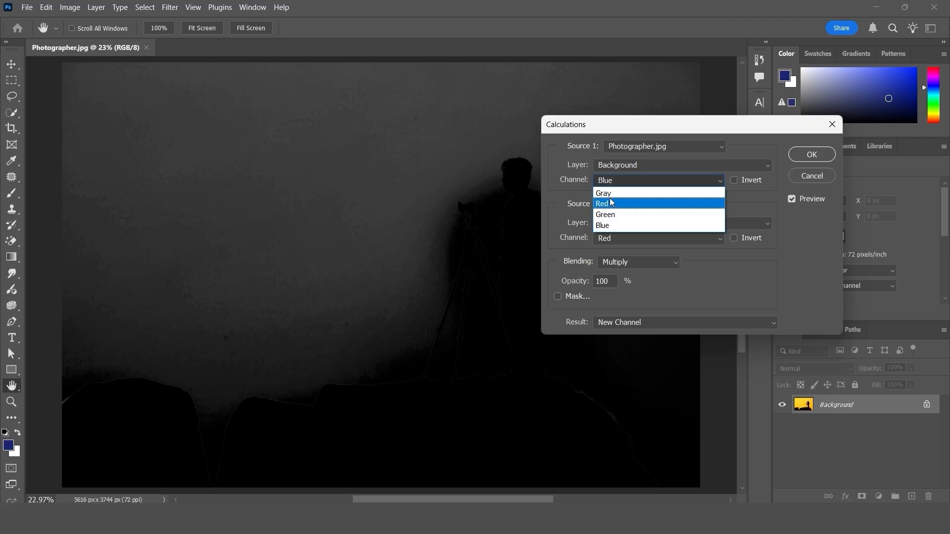
{"action": "left_click", "coordinate": [612, 203]}
{"action": "left_click", "coordinate": [612, 181]}
{"action": "left_click", "coordinate": [612, 194]}
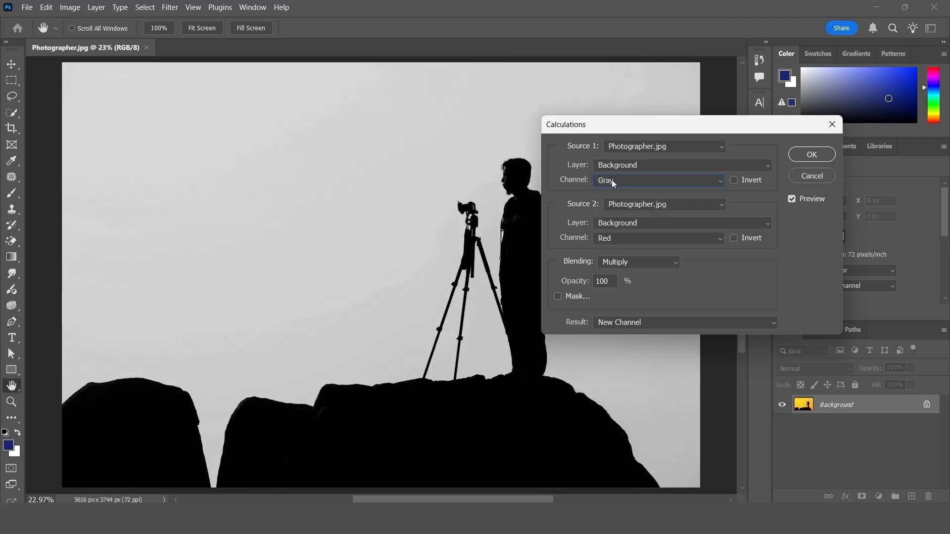
{"action": "left_click", "coordinate": [611, 180]}
{"action": "left_click", "coordinate": [612, 203]}
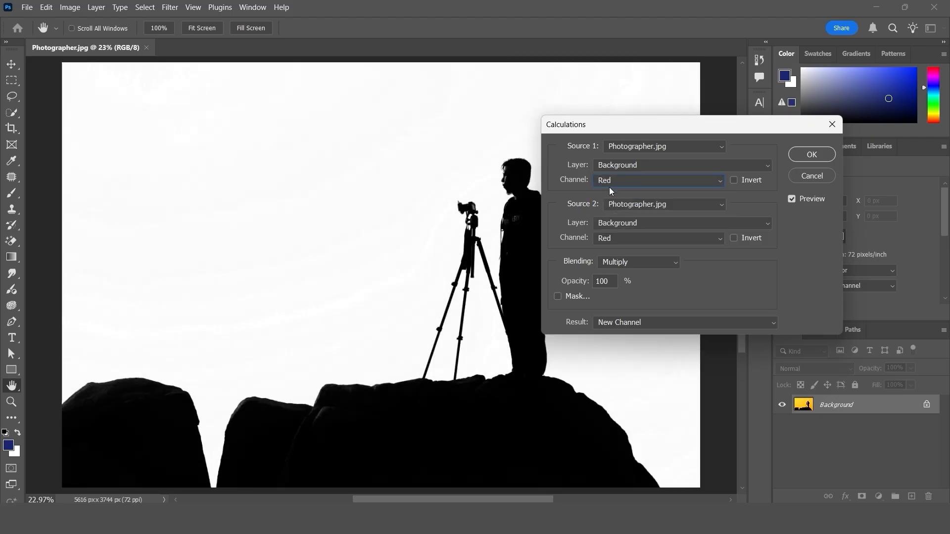
Step: Set the Source 2 channel to Green and output the Multiply calculation as a new channel
{"action": "left_click", "coordinate": [610, 241]}
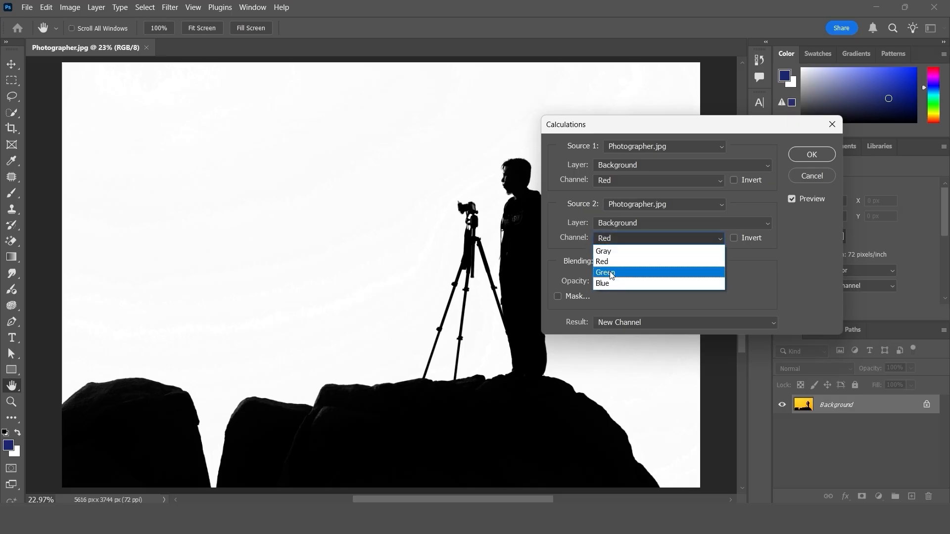
{"action": "left_click", "coordinate": [613, 274]}
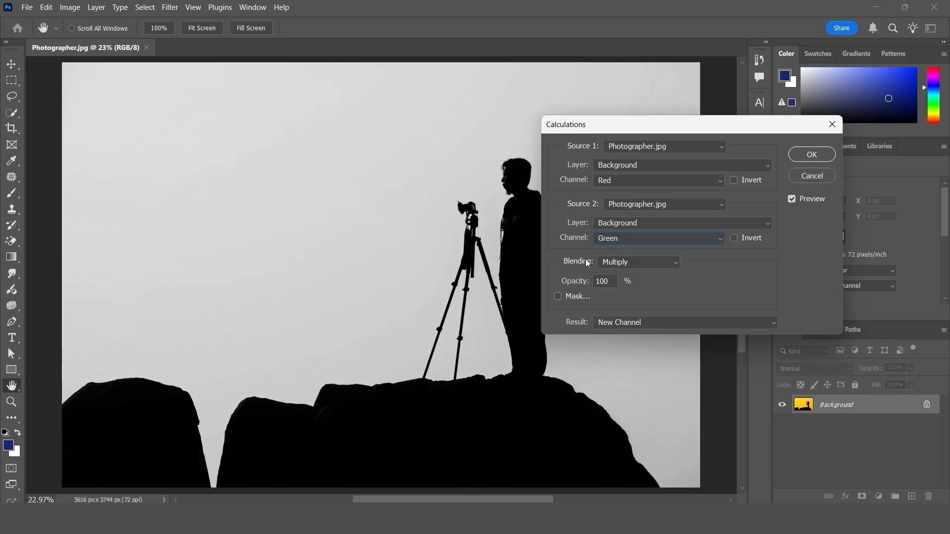
{"action": "left_click", "coordinate": [636, 322]}
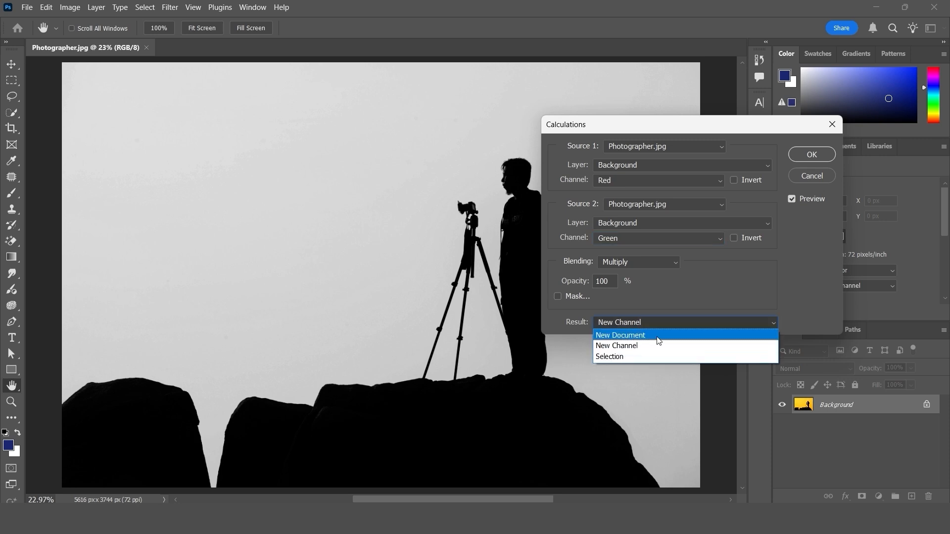
{"action": "left_click", "coordinate": [622, 346]}
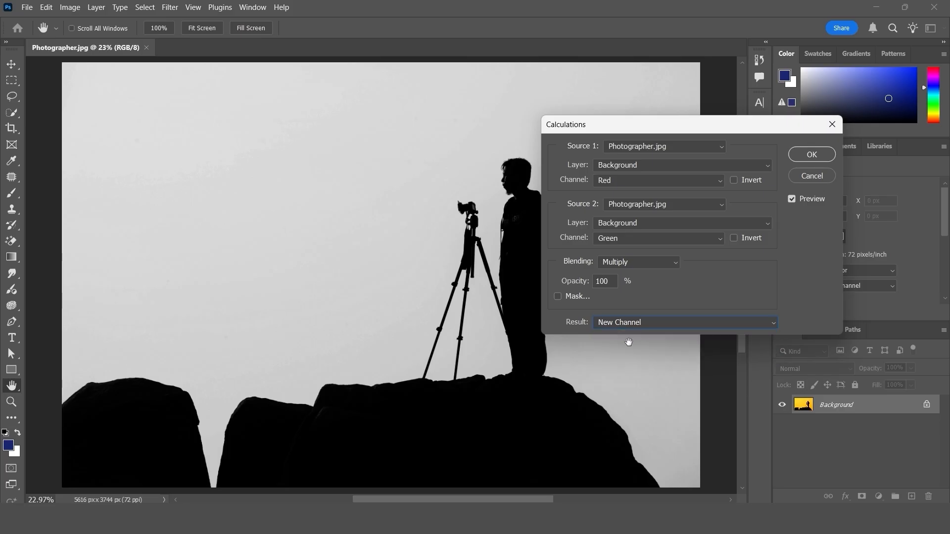
{"action": "left_click", "coordinate": [812, 154]}
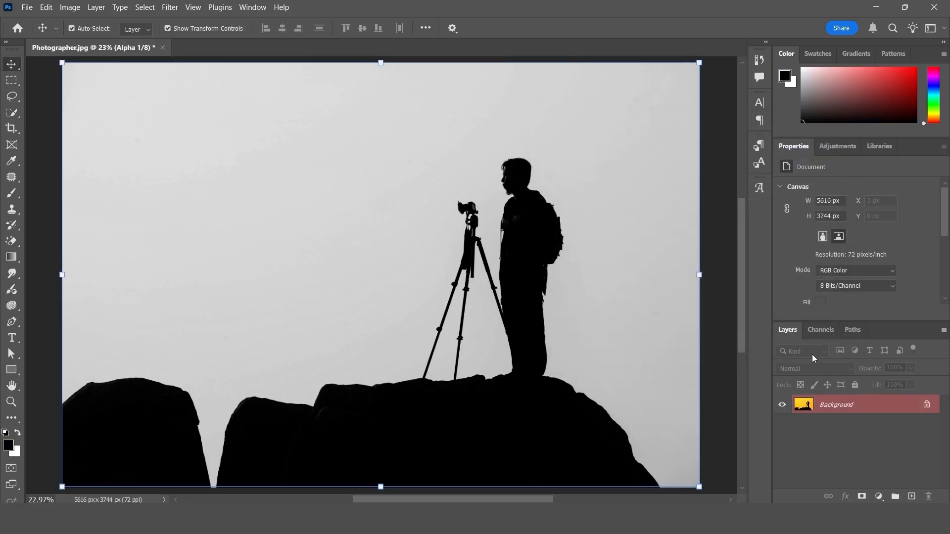
Step: Check the calculated alpha channel in the channel list, undo the calculation, and return to the layer list
{"action": "left_click", "coordinate": [817, 332]}
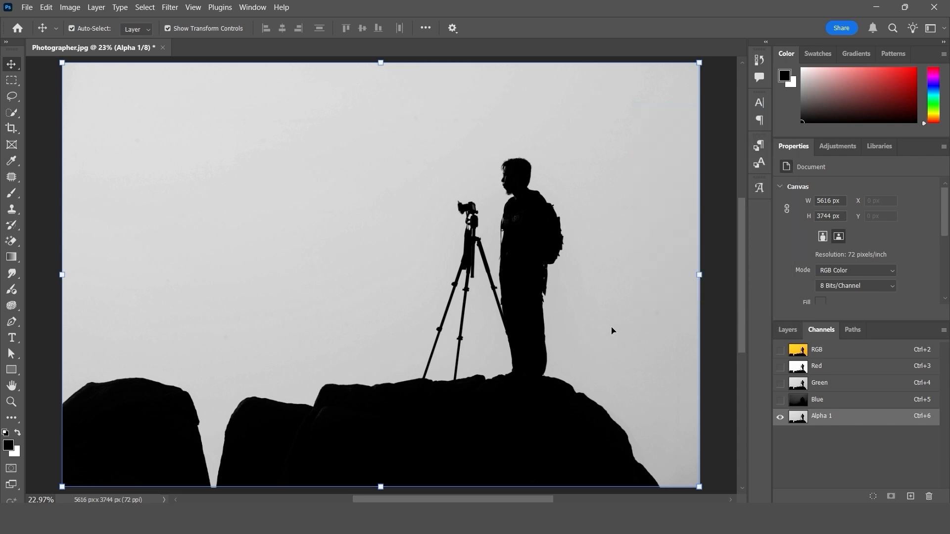
{"action": "key", "text": "ctrl+z"}
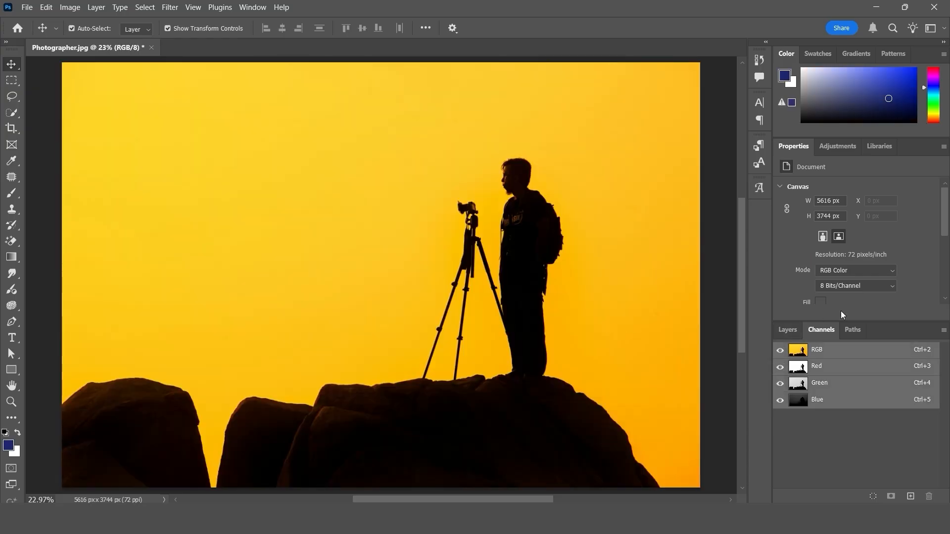
{"action": "left_click", "coordinate": [787, 329]}
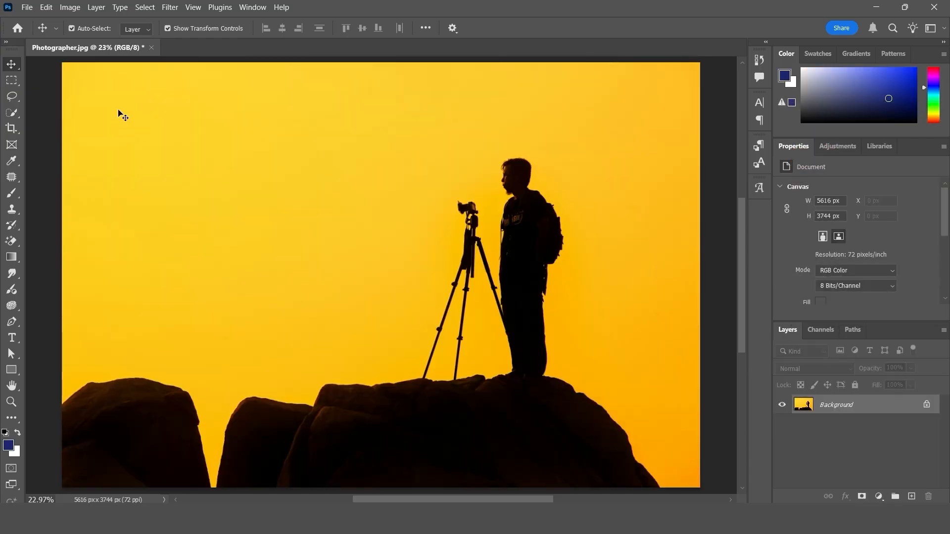
Step: Inspect the Green land and Background layers, hiding and showing Green land to compare the two images
{"action": "left_click", "coordinate": [840, 413]}
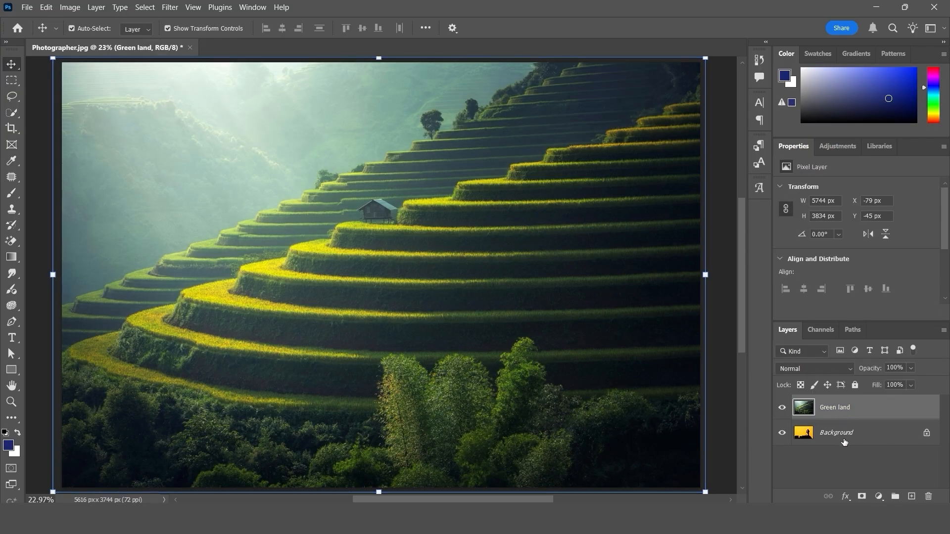
{"action": "left_click", "coordinate": [844, 437]}
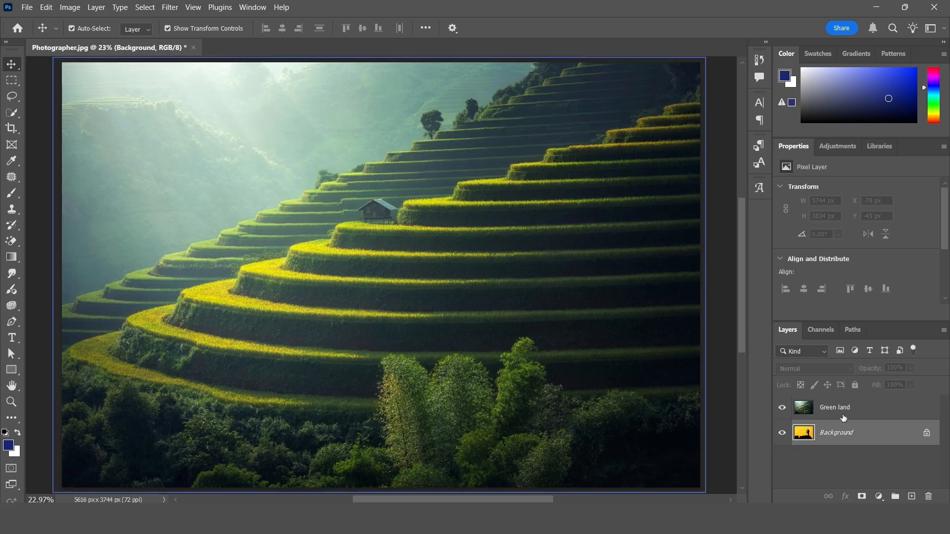
{"action": "left_click", "coordinate": [840, 413]}
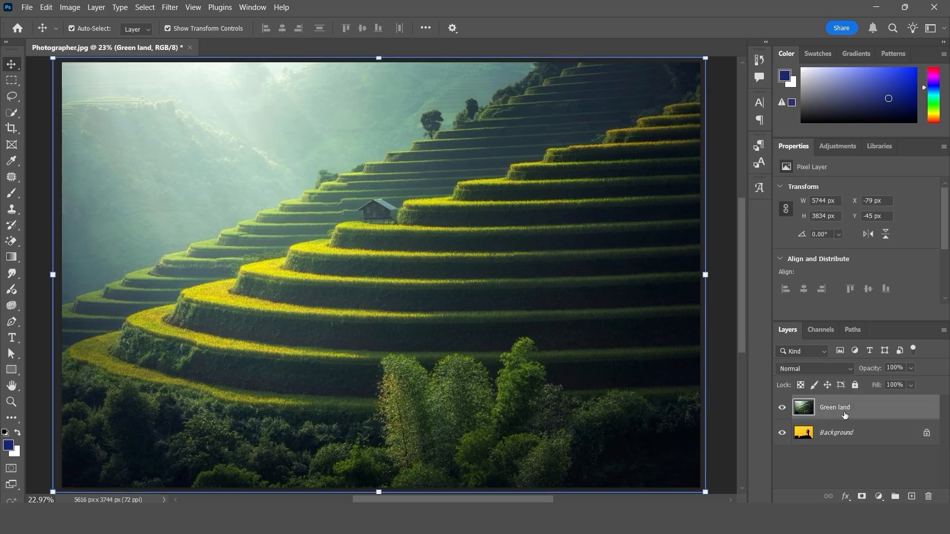
{"action": "left_click", "coordinate": [782, 407]}
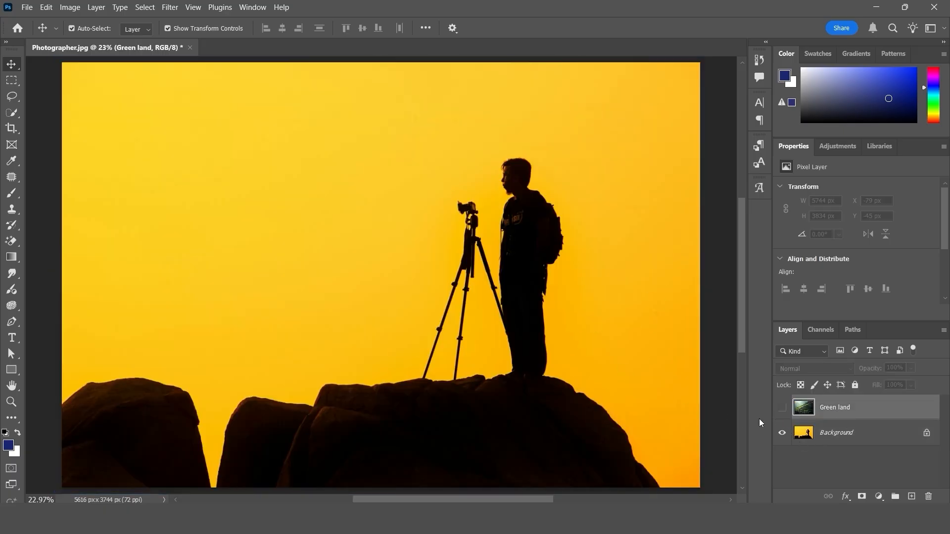
{"action": "left_click", "coordinate": [781, 413]}
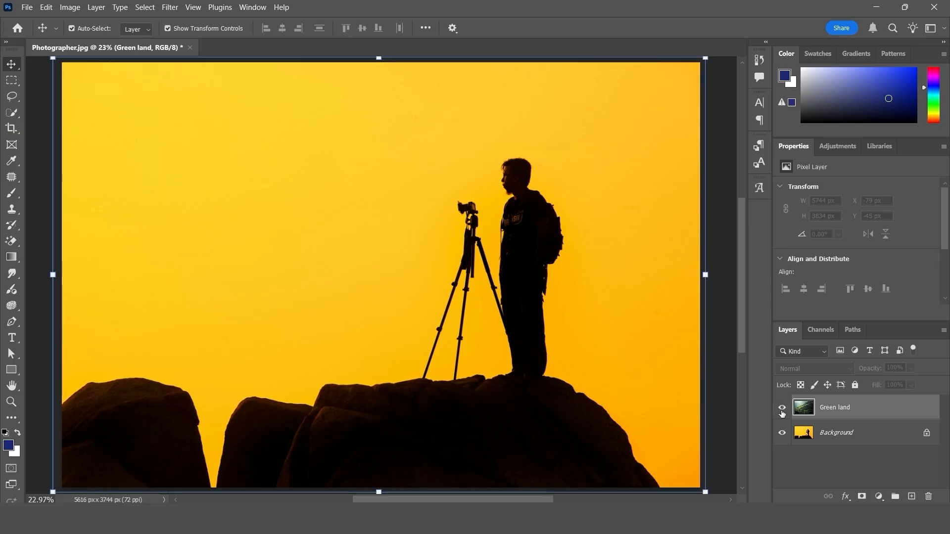
Step: Start a new channel calculation and set the Source 1 layer to Green land, keeping the photographer visible beside the dialog
{"action": "left_click", "coordinate": [73, 10]}
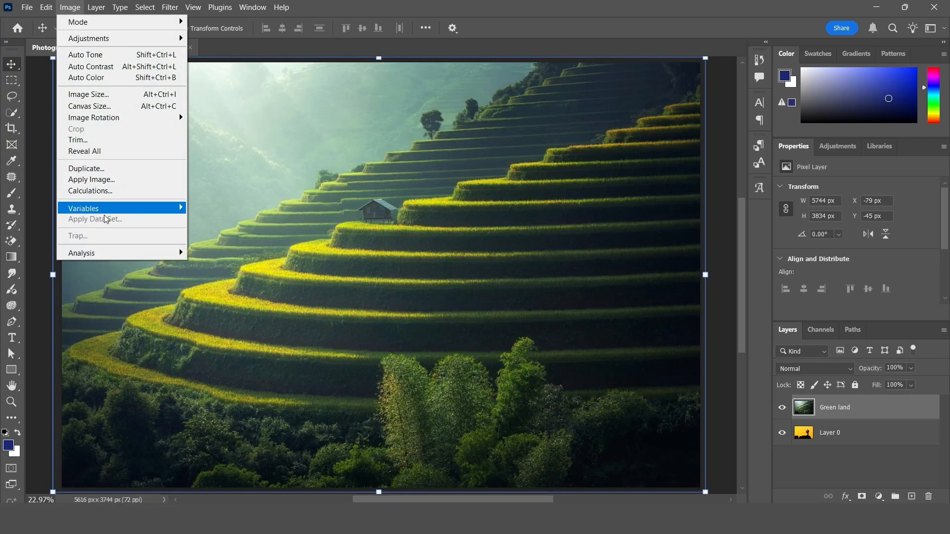
{"action": "left_click", "coordinate": [115, 191]}
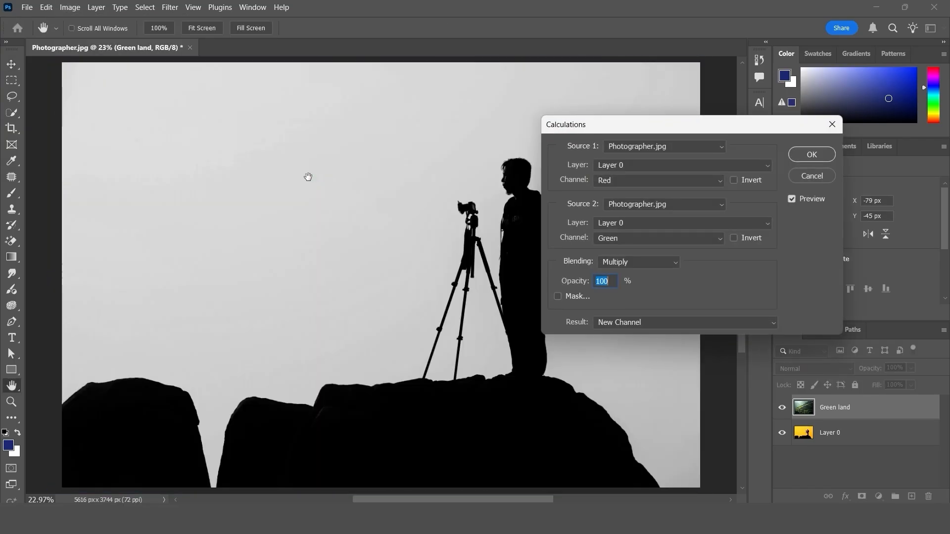
{"action": "left_click_drag", "start_coordinate": [607, 129], "coordinate": [682, 120]}
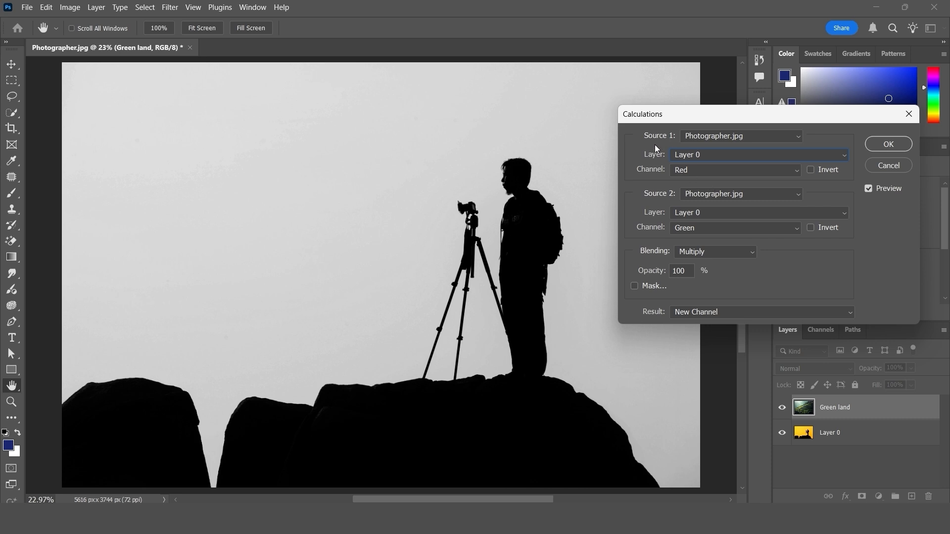
{"action": "left_click_drag", "start_coordinate": [664, 117], "coordinate": [654, 136]}
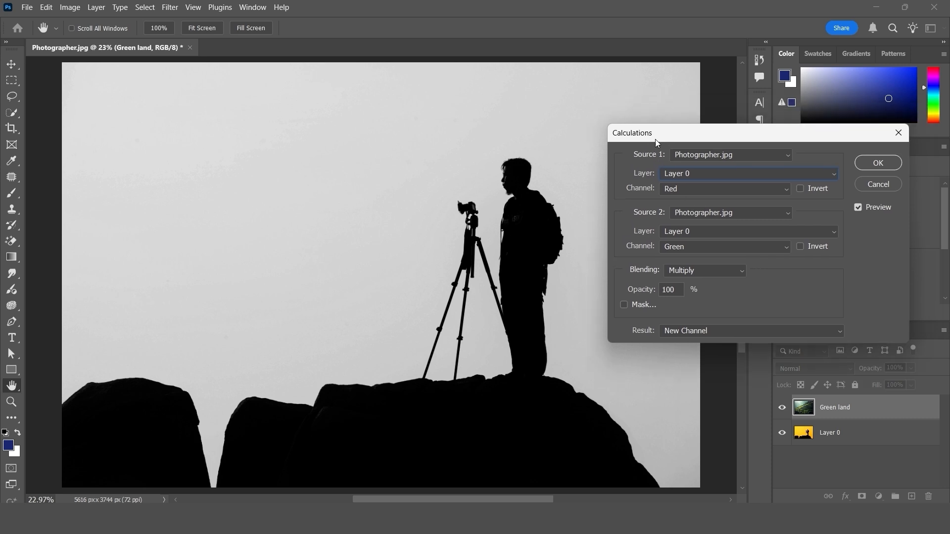
{"action": "left_click", "coordinate": [676, 176]}
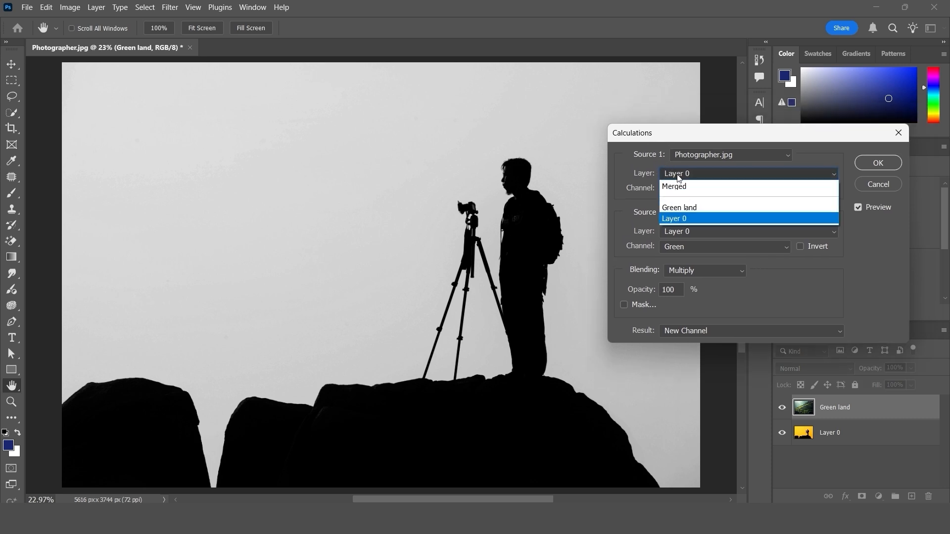
{"action": "left_click", "coordinate": [681, 208]}
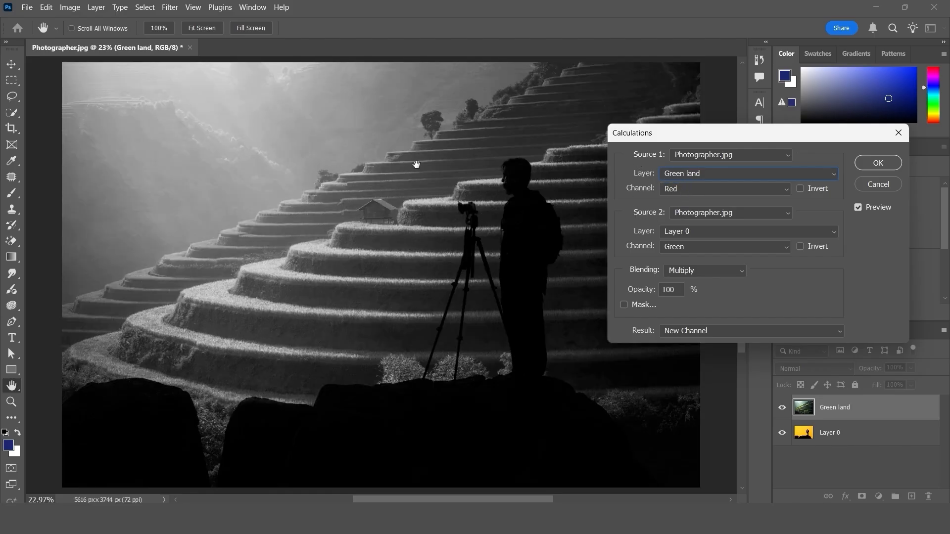
Step: Try Green land as the Source 2 layer and switch back to Layer 0
{"action": "left_click", "coordinate": [675, 233]}
{"action": "left_click", "coordinate": [679, 266]}
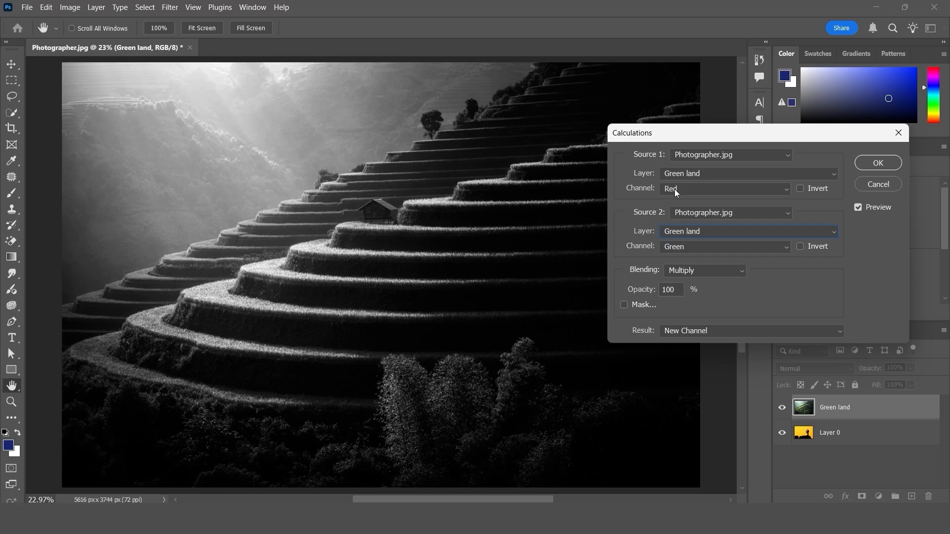
{"action": "left_click", "coordinate": [682, 230]}
{"action": "left_click", "coordinate": [685, 277]}
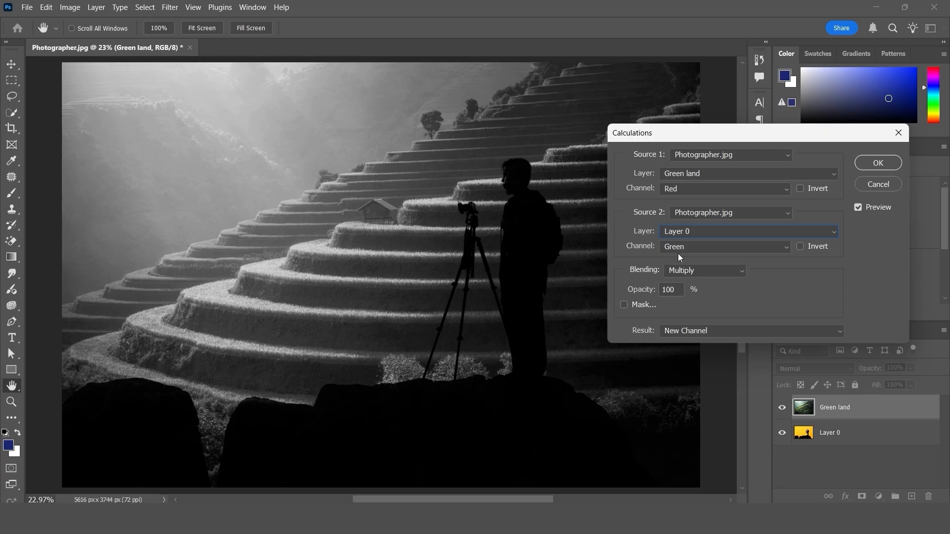
Step: Set the Source 2 channel to Red and the Source 1 channel to Green
{"action": "left_click", "coordinate": [678, 247]}
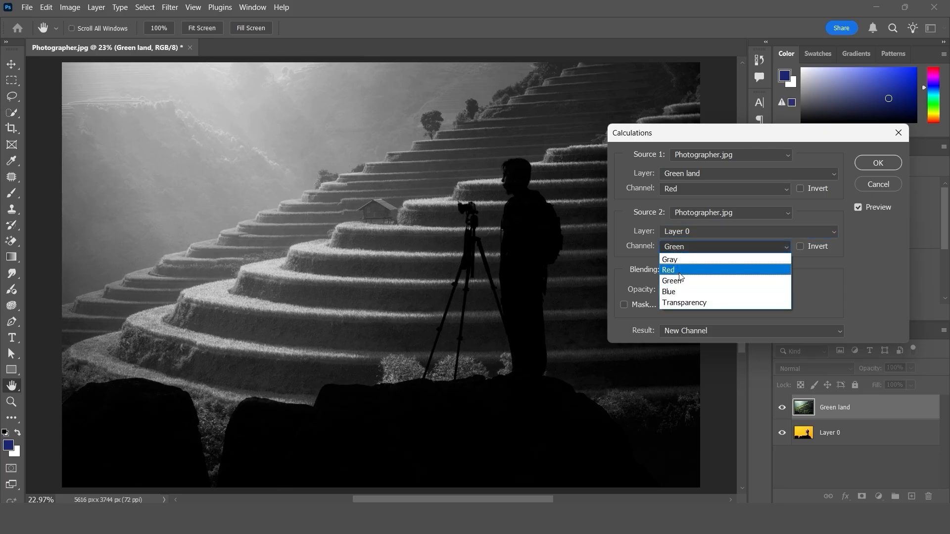
{"action": "left_click", "coordinate": [680, 271]}
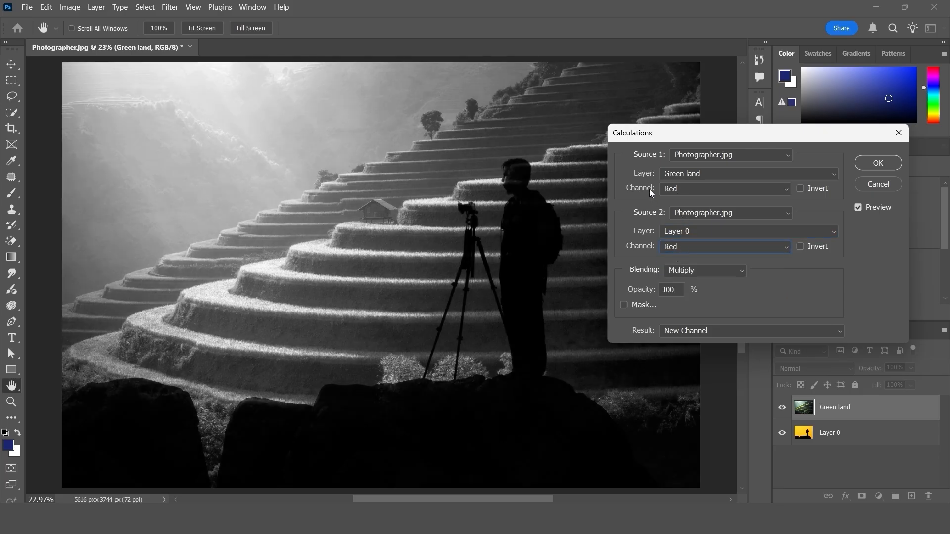
{"action": "left_click", "coordinate": [671, 191]}
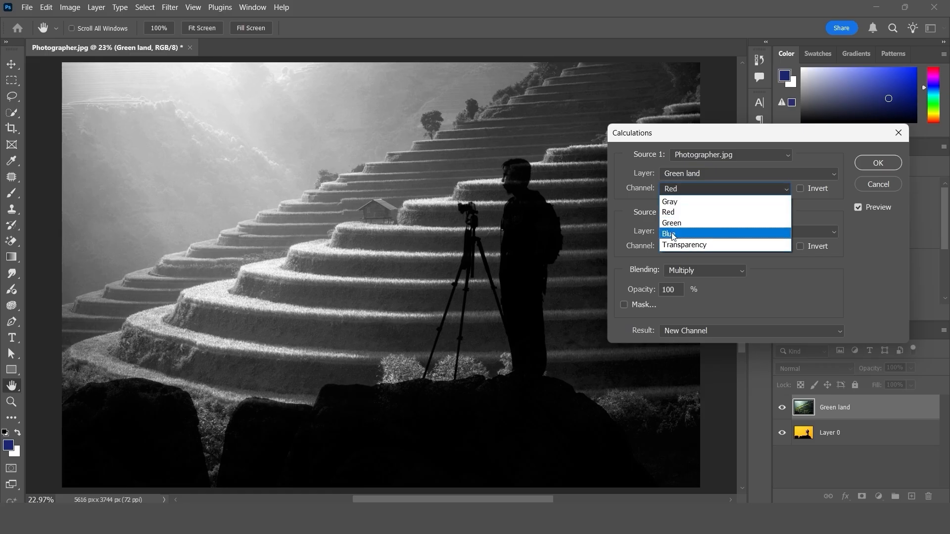
{"action": "left_click", "coordinate": [679, 225]}
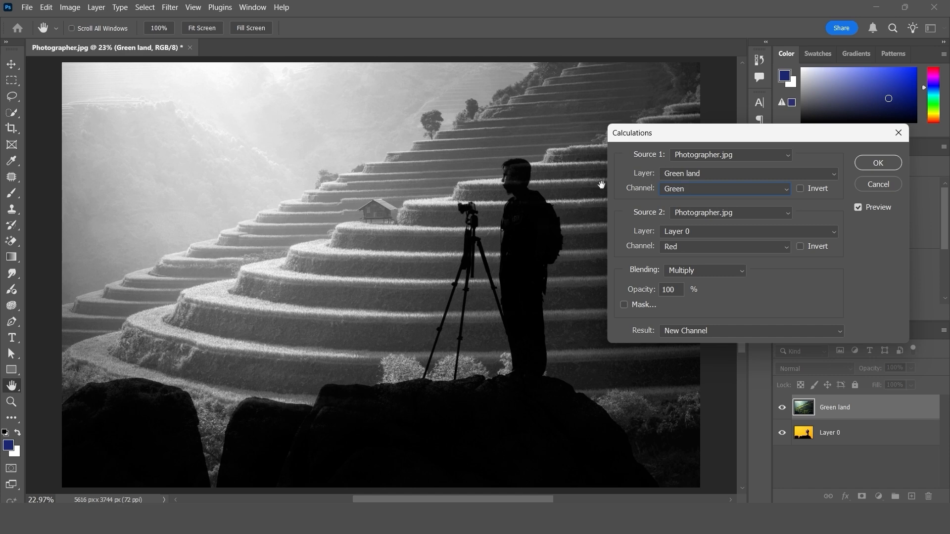
Step: Try the Blue and Red channels for Source 1 and return to Green
{"action": "left_click", "coordinate": [690, 190]}
{"action": "left_click", "coordinate": [679, 234]}
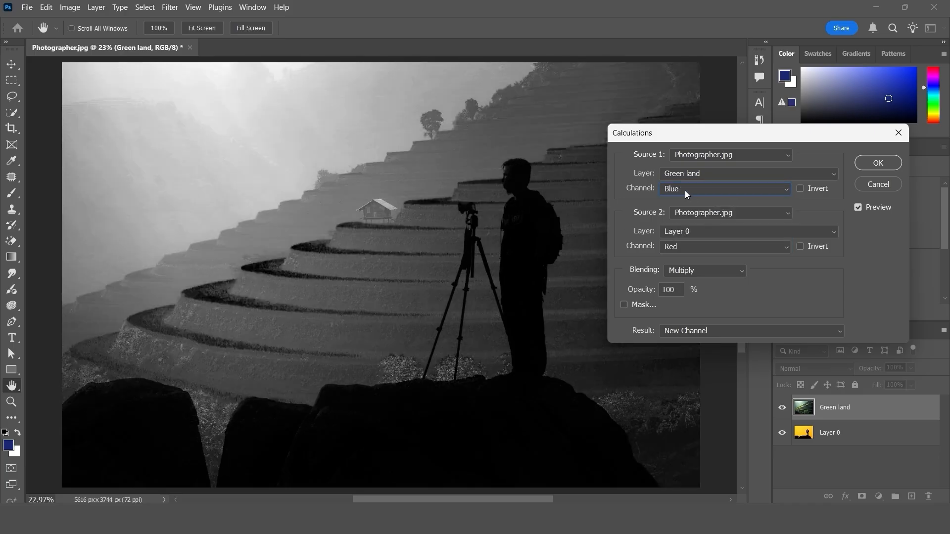
{"action": "left_click", "coordinate": [684, 191]}
{"action": "left_click", "coordinate": [682, 211]}
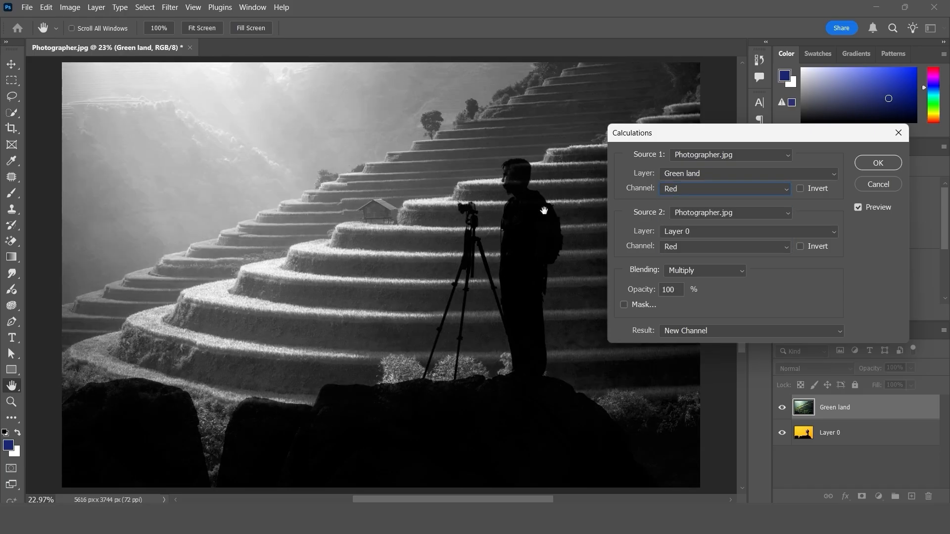
{"action": "left_click", "coordinate": [678, 188]}
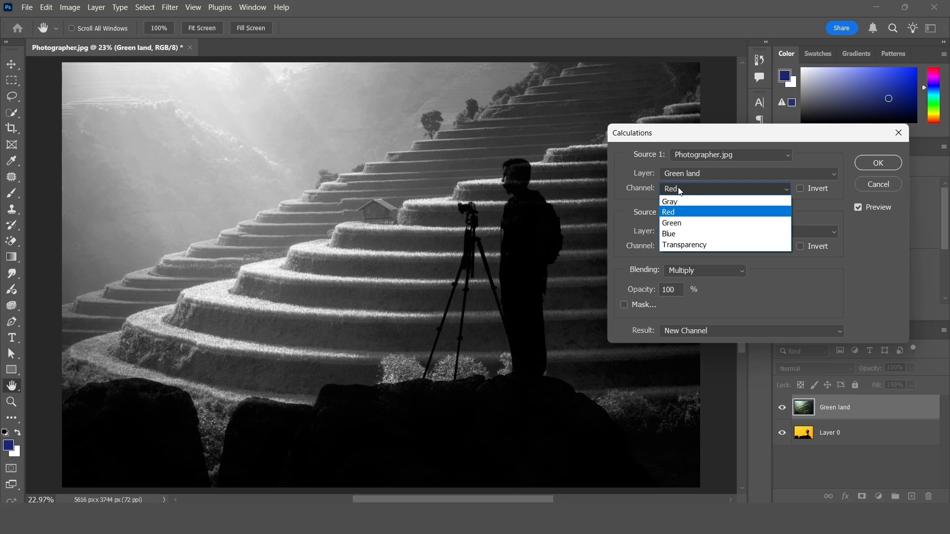
{"action": "left_click", "coordinate": [679, 223]}
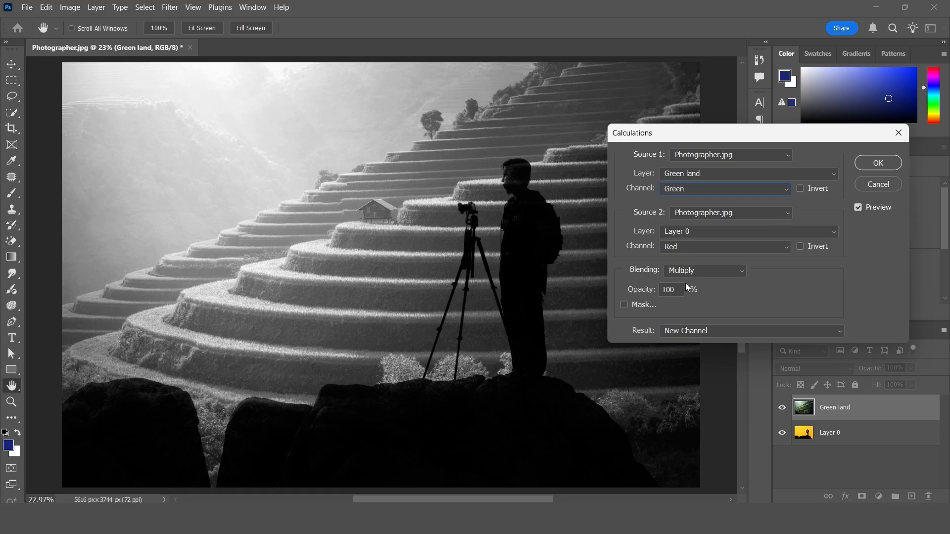
Step: Lower the blending opacity to 91%, apply the calculation as a new channel, and show it in the channel list
{"action": "mouse_move", "coordinate": [644, 292]}
{"action": "left_mouse_down"}
{"action": "mouse_move", "coordinate": [623, 290]}
{"action": "mouse_move", "coordinate": [651, 292]}
{"action": "left_mouse_up"}
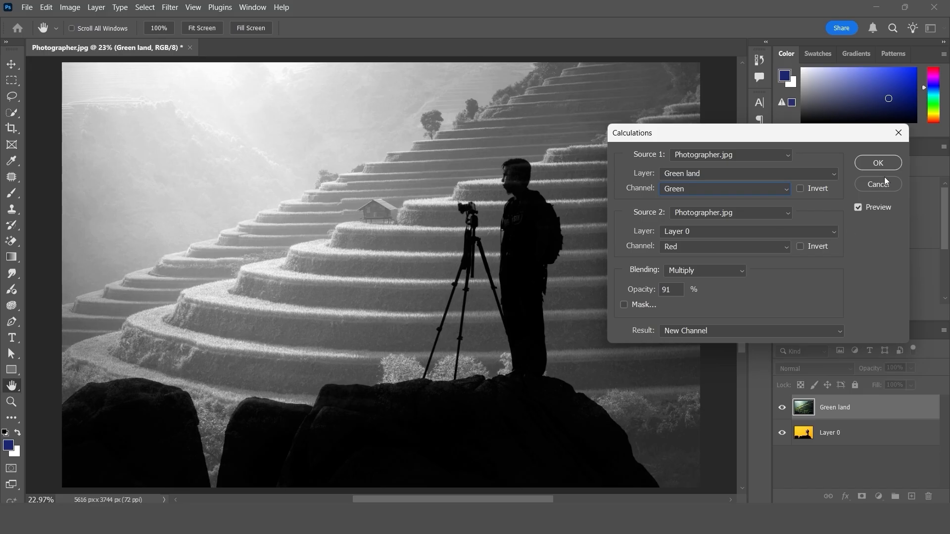
{"action": "left_click", "coordinate": [883, 164]}
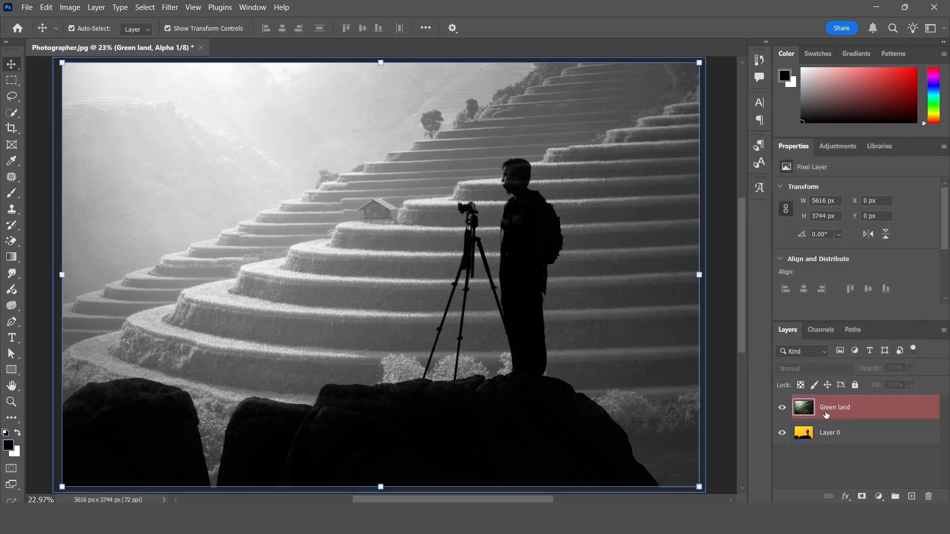
{"action": "left_click", "coordinate": [824, 331]}
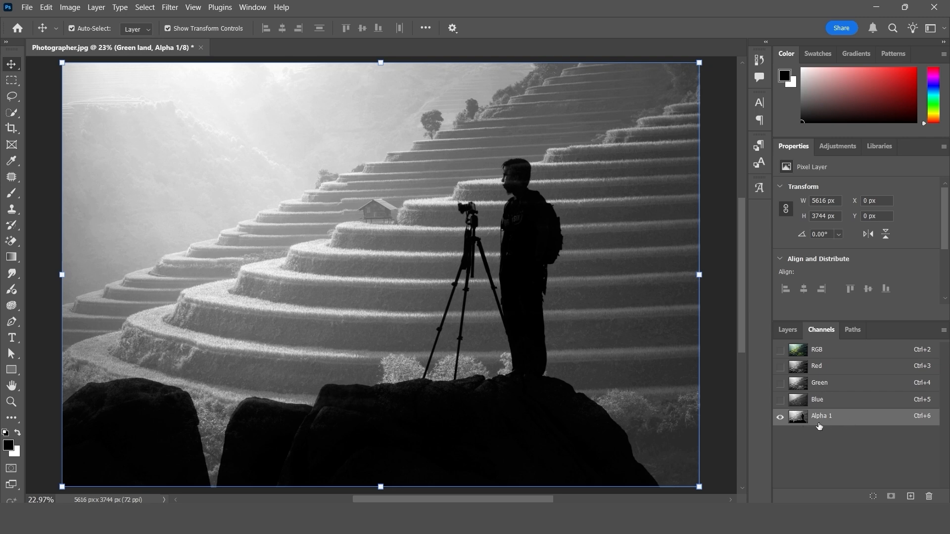
Step: Compare the RGB composite with the Alpha 1 channel and duplicate Alpha 1
{"action": "left_click", "coordinate": [818, 350]}
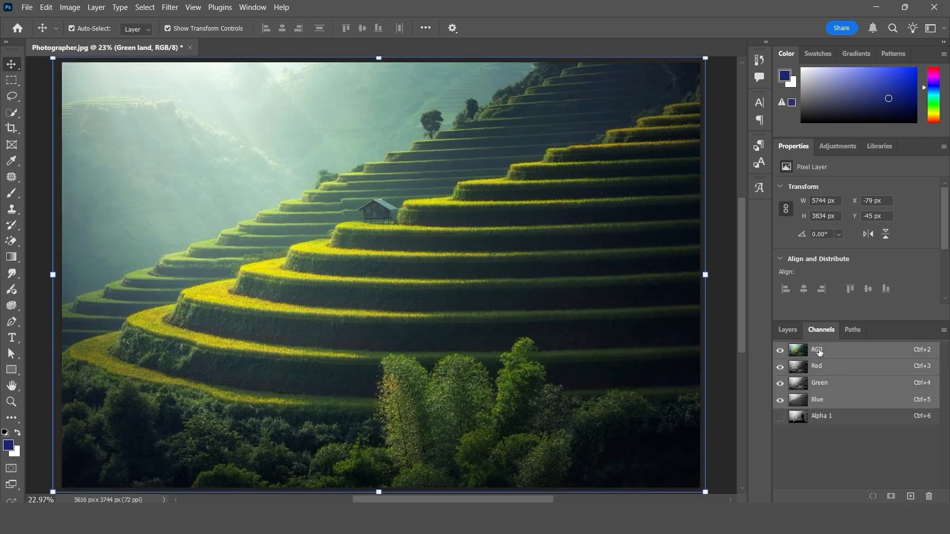
{"action": "left_click", "coordinate": [827, 420]}
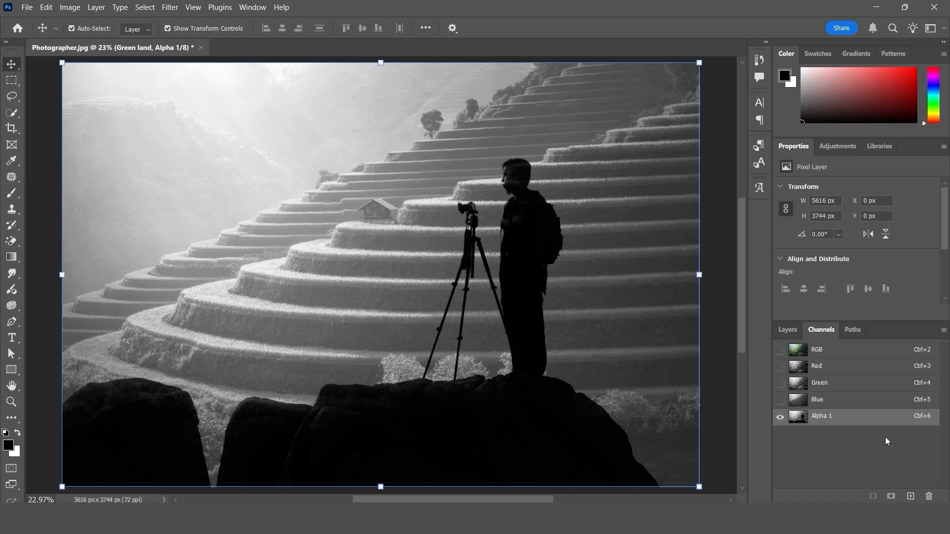
{"action": "left_click_drag", "start_coordinate": [826, 417], "coordinate": [910, 497]}
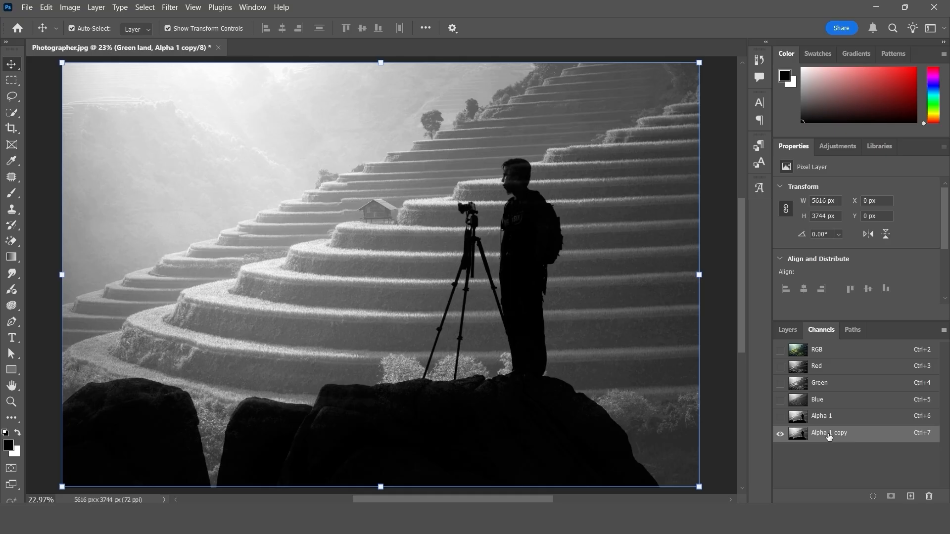
{"action": "left_click", "coordinate": [787, 330]}
{"action": "left_click", "coordinate": [70, 7]}
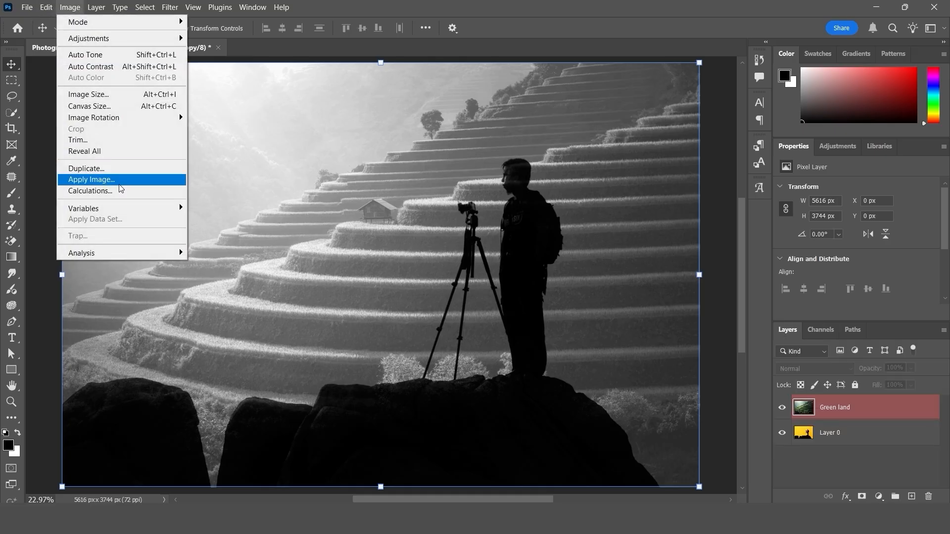
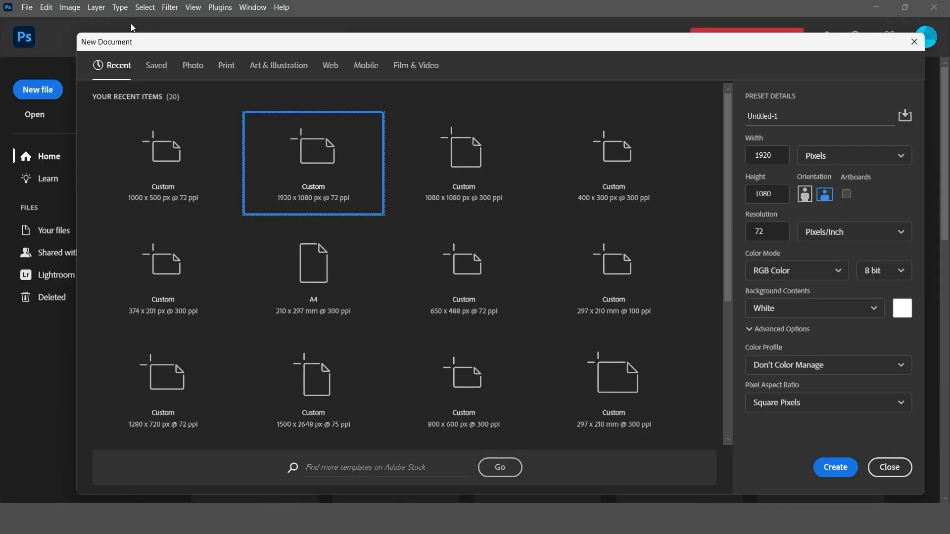
{"action": "left_click", "coordinate": [69, 7]}
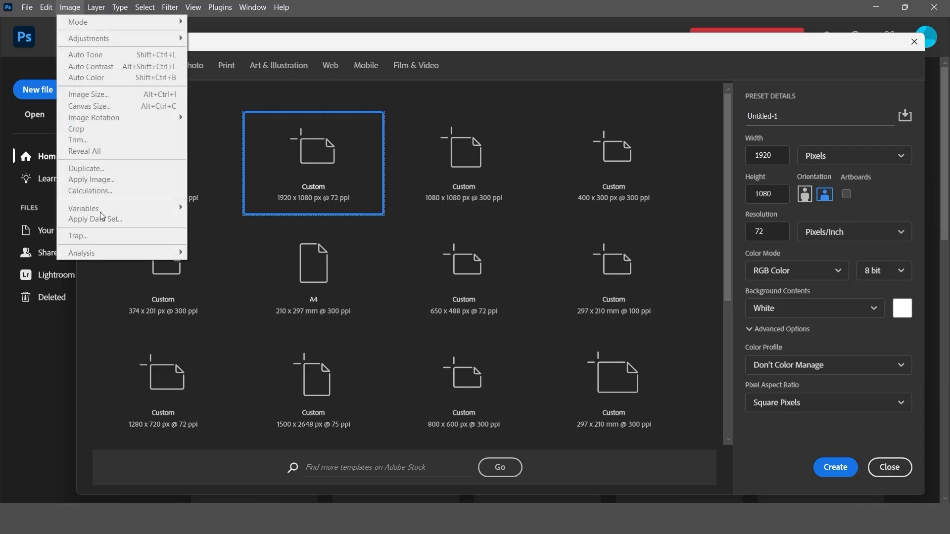
{"action": "left_click", "coordinate": [280, 42]}
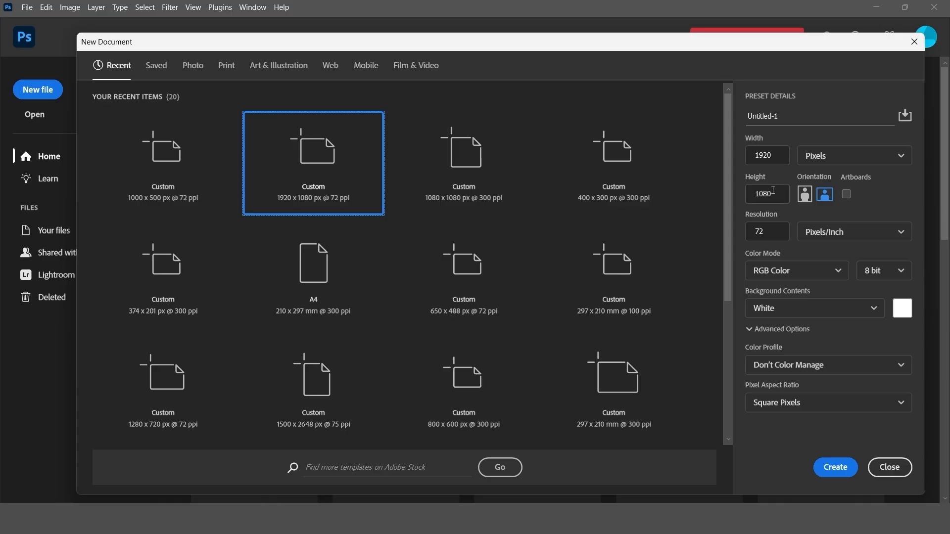
Step: Create a document 1000 pixels wide and 500 pixels high at 72 pixels per inch
{"action": "left_click", "coordinate": [776, 154]}
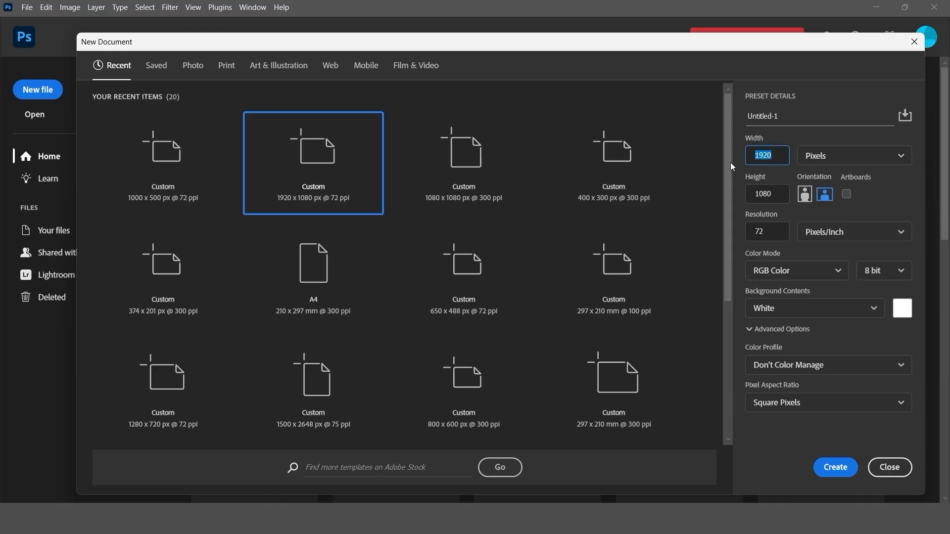
{"action": "type", "text": "1000"}
{"action": "left_click", "coordinate": [757, 194]}
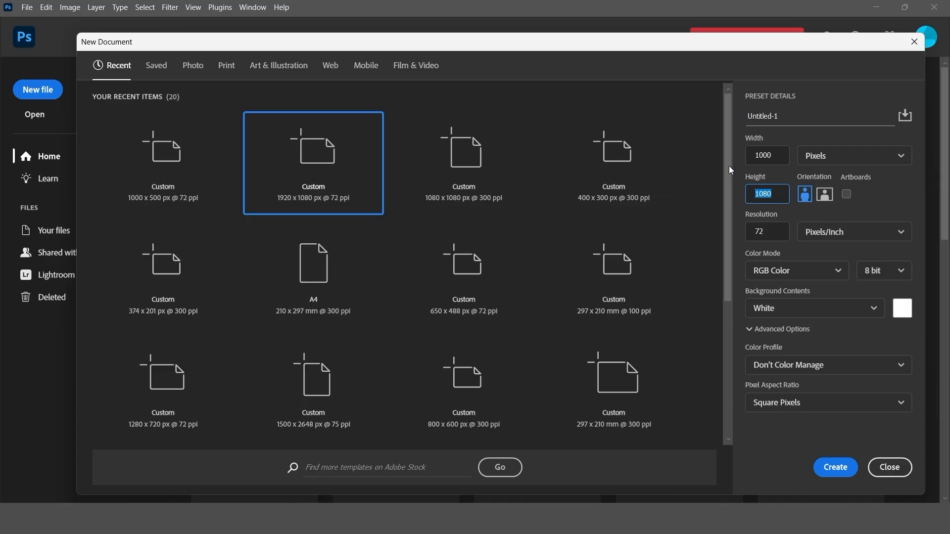
{"action": "type", "text": "500"}
{"action": "left_click", "coordinate": [832, 469]}
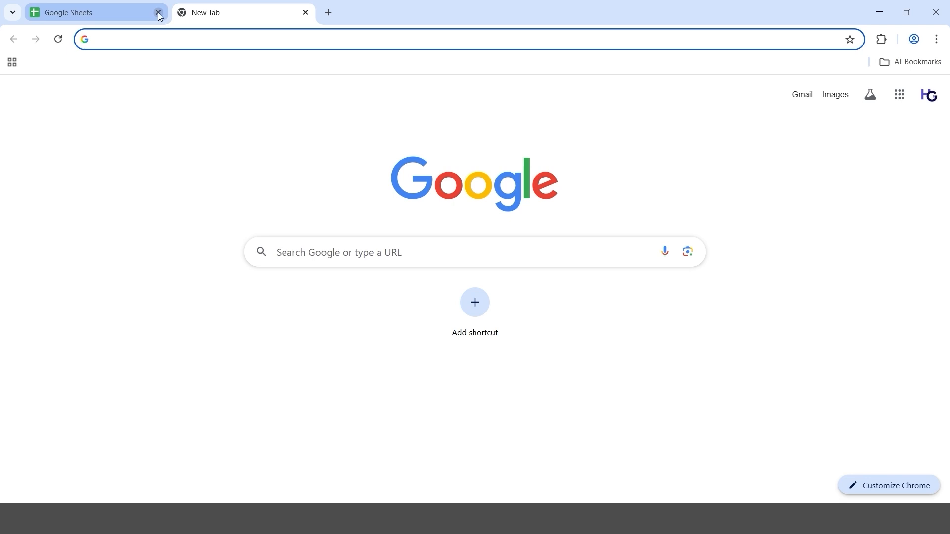
Step: Switch to Chrome, close the existing Google Sheets tab, and open Sheets from the Google apps
{"action": "left_click", "coordinate": [158, 13]}
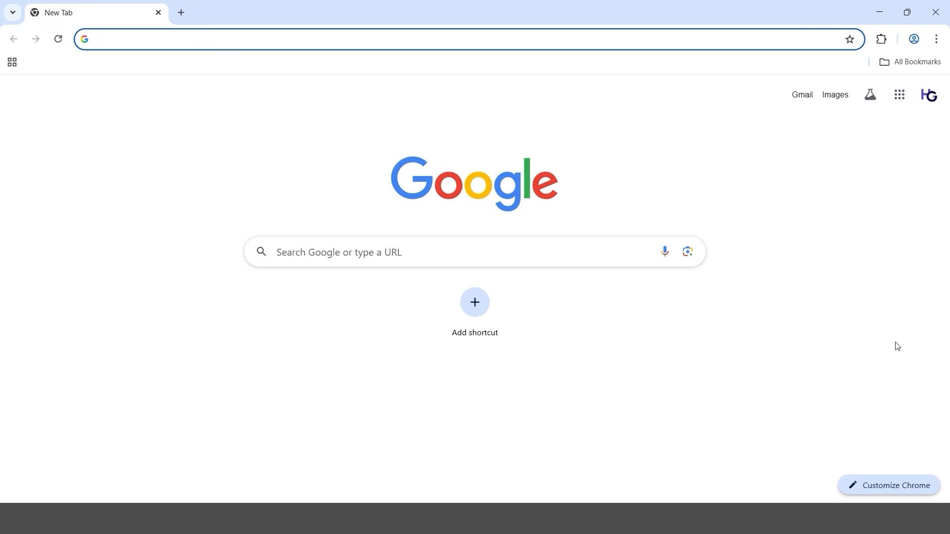
{"action": "left_click", "coordinate": [897, 101]}
{"action": "scroll", "coordinate": [874, 277], "scroll_direction": "down", "scroll_amount": 3}
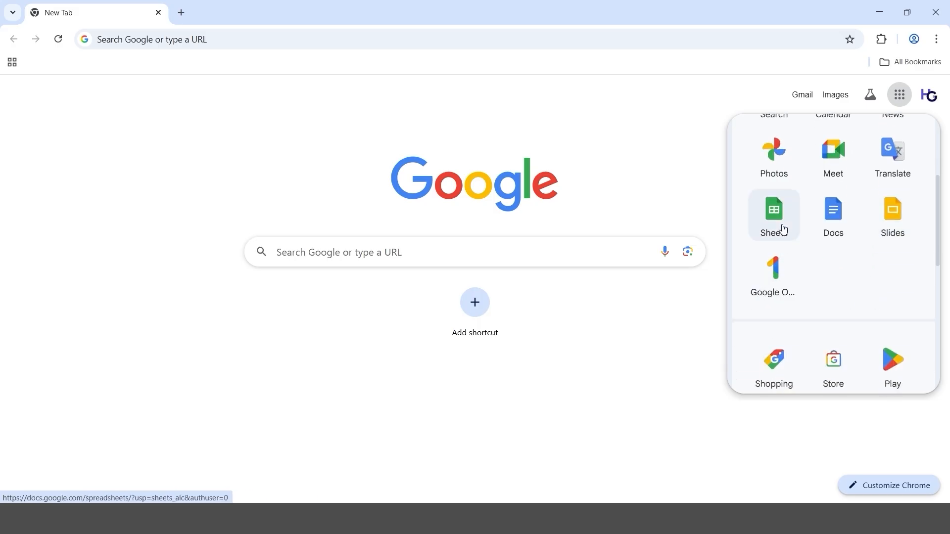
{"action": "left_click", "coordinate": [783, 229]}
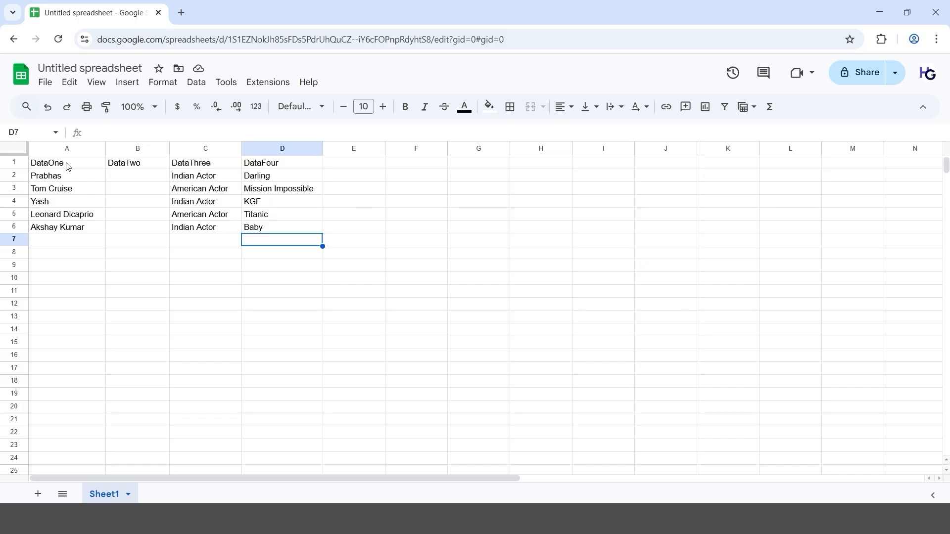
Step: Examine the DataThree column entries and the empty cells under DataTwo in the spreadsheet
{"action": "left_click", "coordinate": [201, 164]}
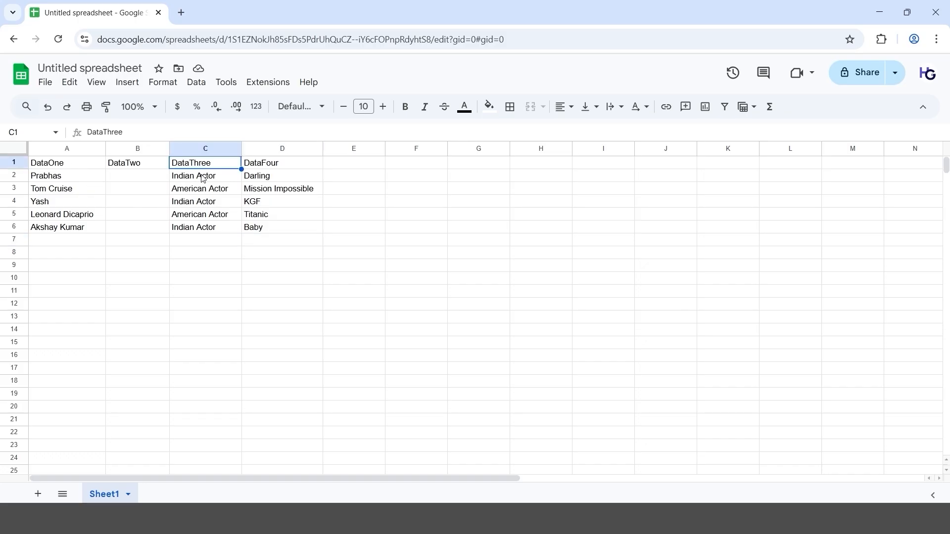
{"action": "left_click", "coordinate": [203, 177]}
{"action": "left_click", "coordinate": [203, 192]}
{"action": "left_click", "coordinate": [204, 228]}
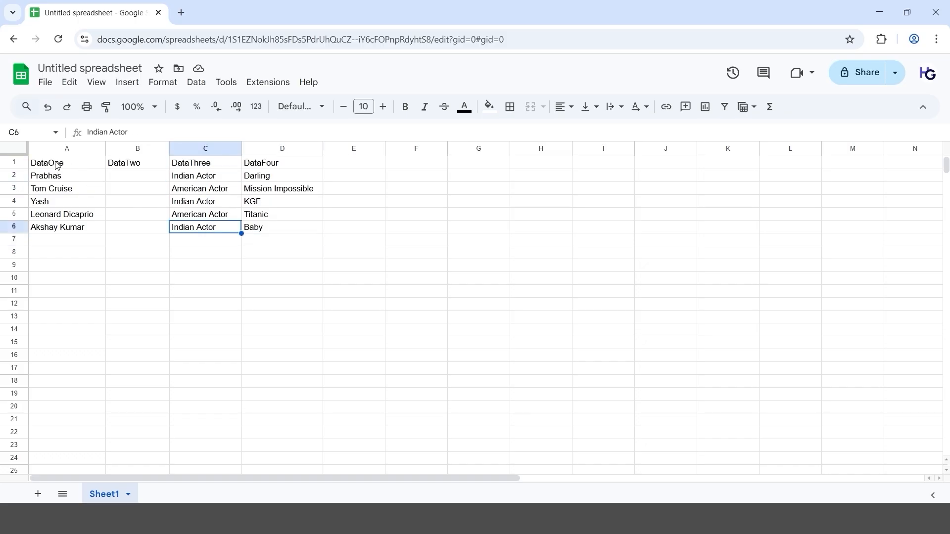
{"action": "left_click", "coordinate": [120, 176]}
{"action": "left_click", "coordinate": [130, 191]}
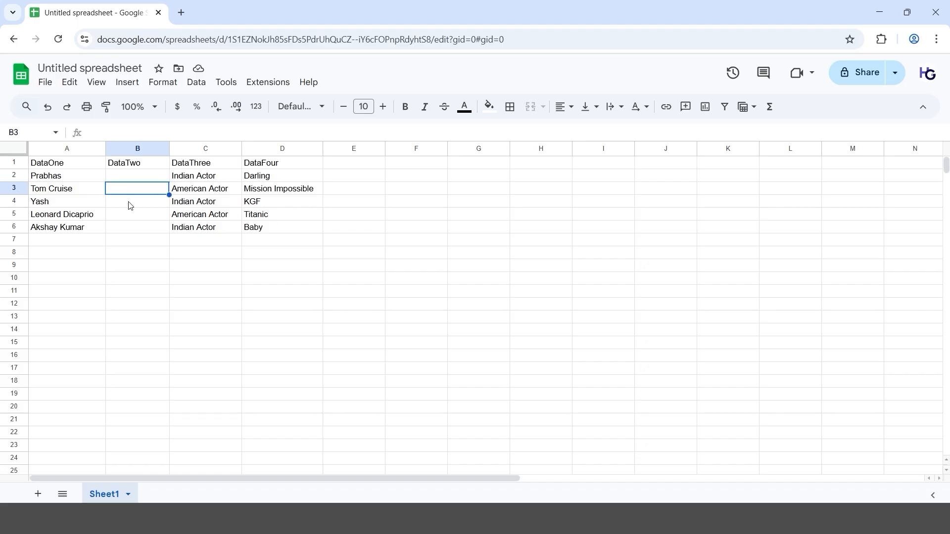
{"action": "left_click", "coordinate": [130, 203]}
{"action": "left_click", "coordinate": [132, 226]}
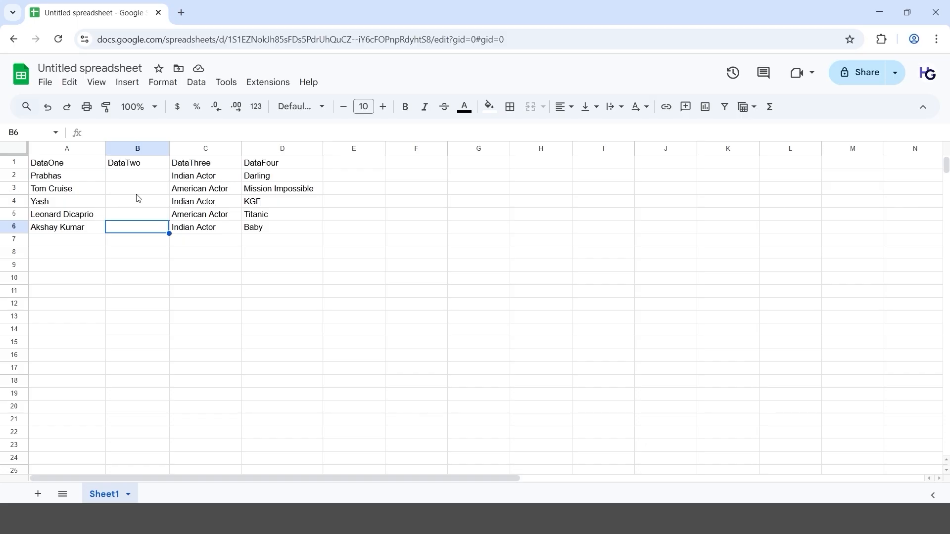
Step: Copy the file paths of the five pictures 1 to 5 in the Pictures folder and paste them into B2:B6
{"action": "left_click_drag", "start_coordinate": [40, 200], "coordinate": [391, 136]}
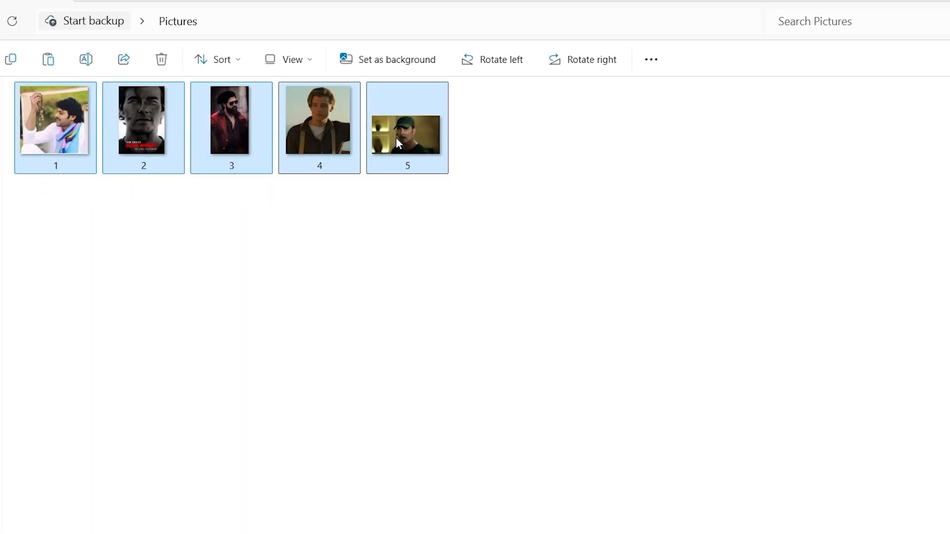
{"action": "right_click", "coordinate": [234, 138]}
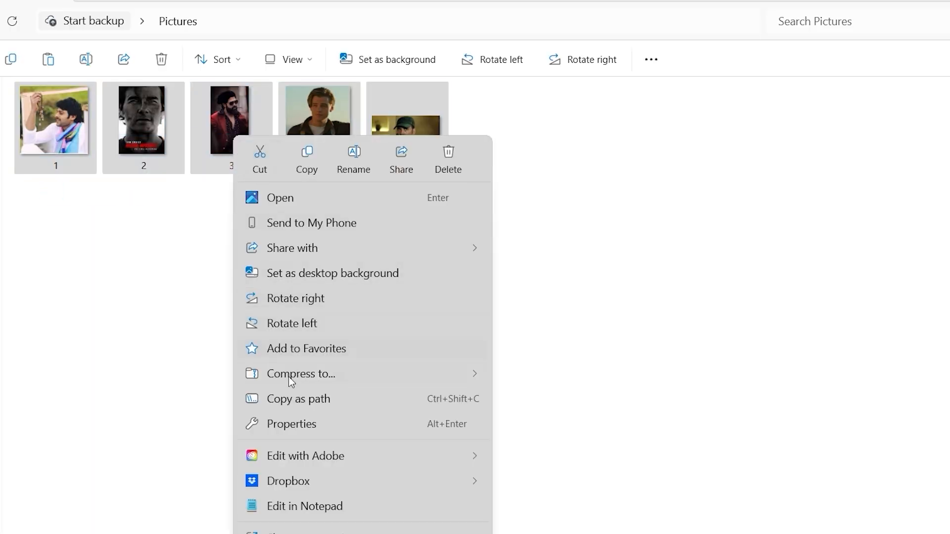
{"action": "left_click", "coordinate": [318, 400]}
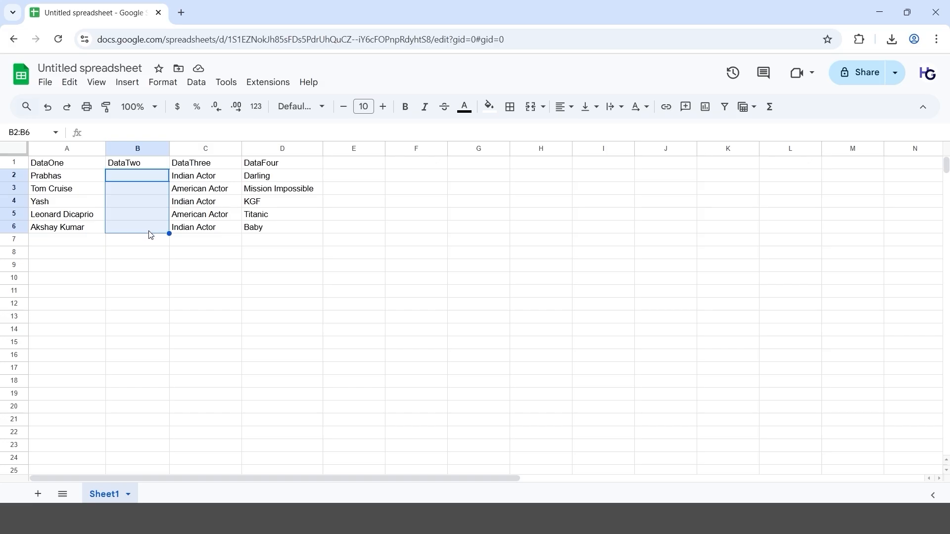
{"action": "key", "text": "ctrl+v"}
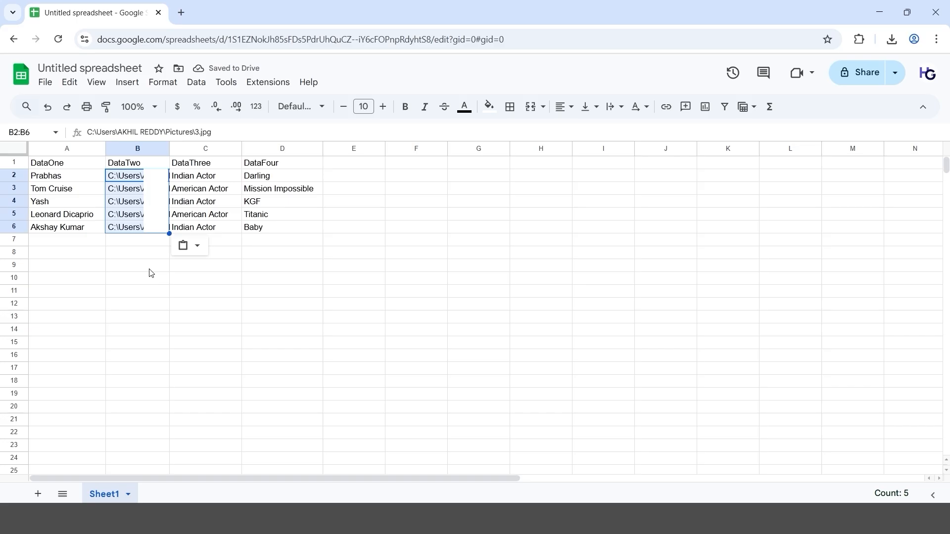
{"action": "left_click", "coordinate": [150, 270]}
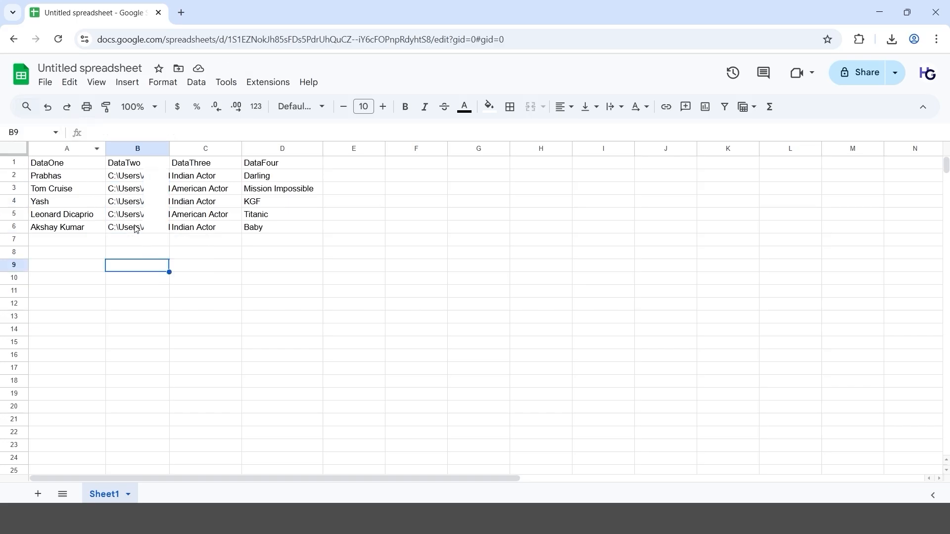
Step: Download the spreadsheet as a Comma Separated Values (.csv) file
{"action": "left_click", "coordinate": [50, 106]}
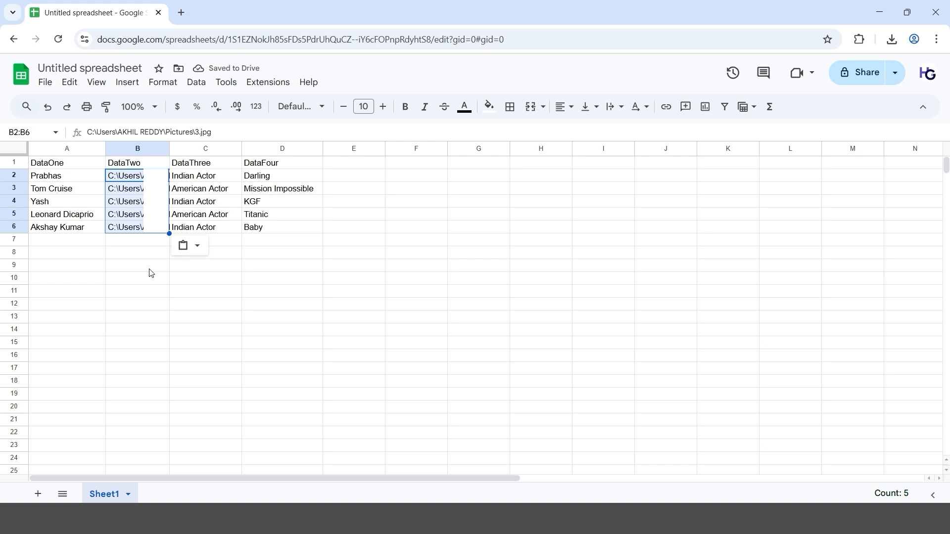
{"action": "left_click", "coordinate": [149, 269]}
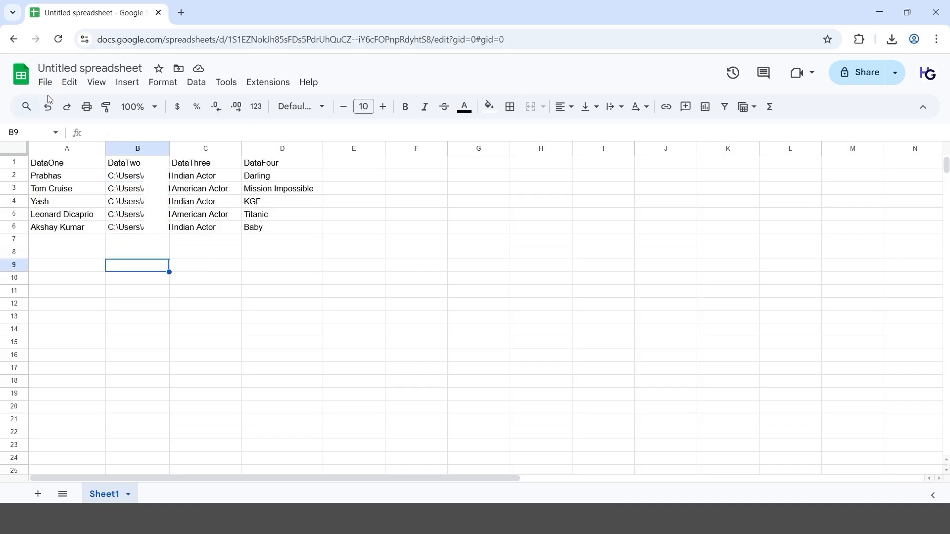
{"action": "left_click", "coordinate": [45, 88]}
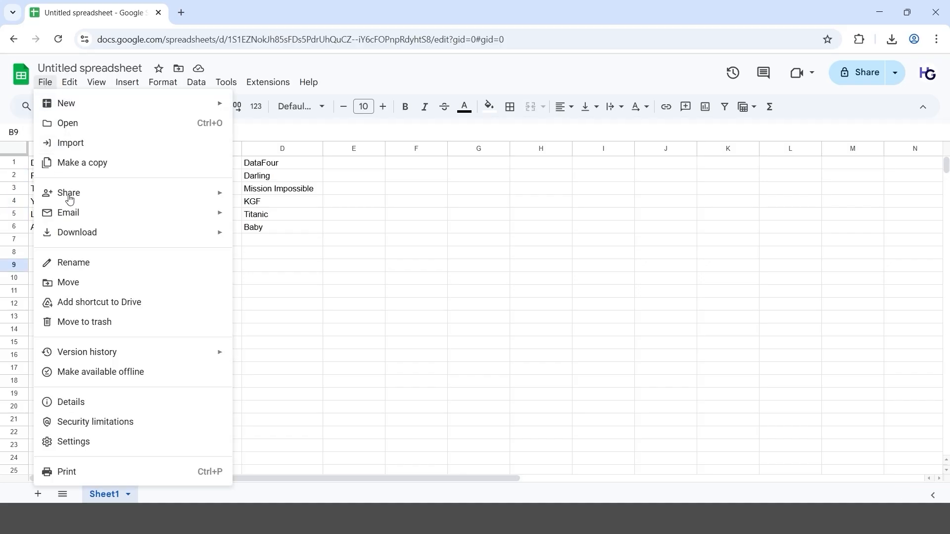
{"action": "mouse_move", "coordinate": [78, 239]}
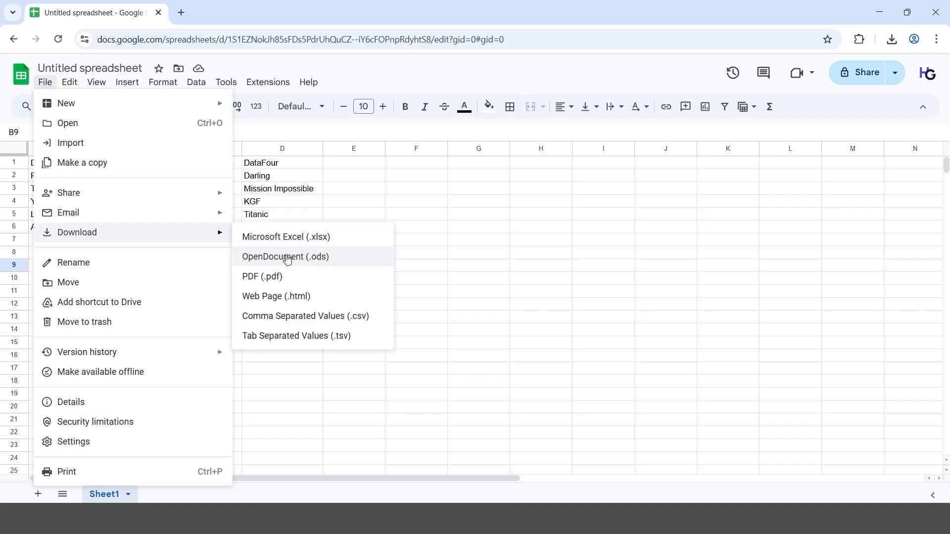
{"action": "left_click", "coordinate": [362, 323]}
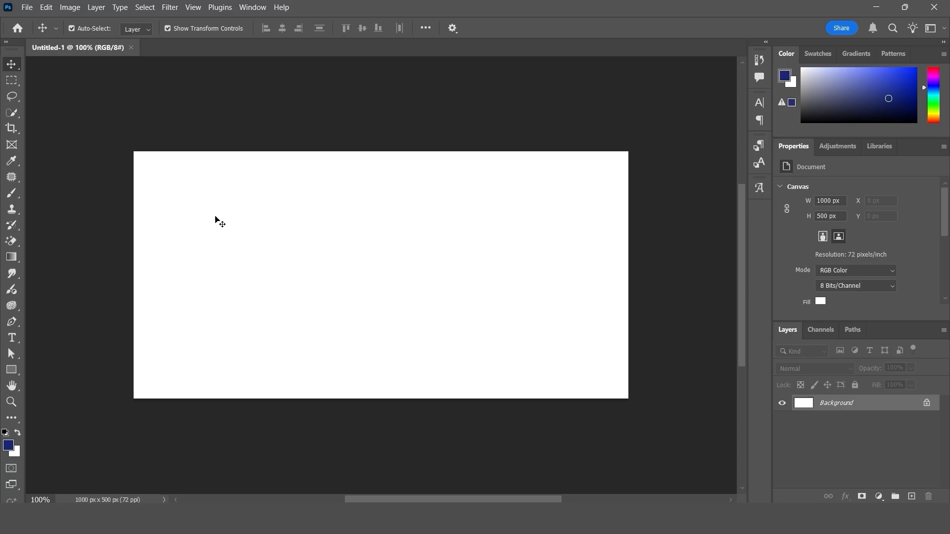
Step: Switch to Photoshop, add a new layer, and fill a rectangular selection about 343 by 368 px with the white background colour
{"action": "left_click", "coordinate": [17, 83]}
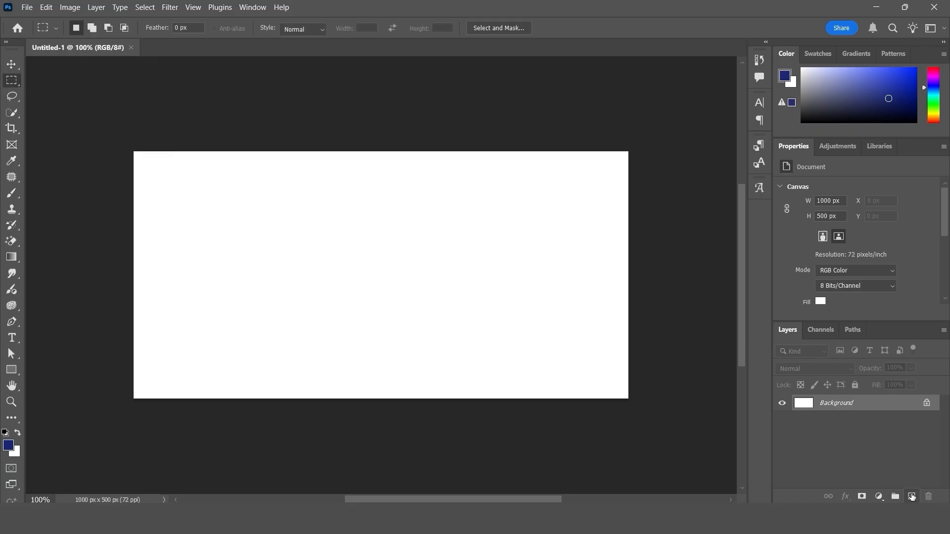
{"action": "left_click", "coordinate": [912, 497]}
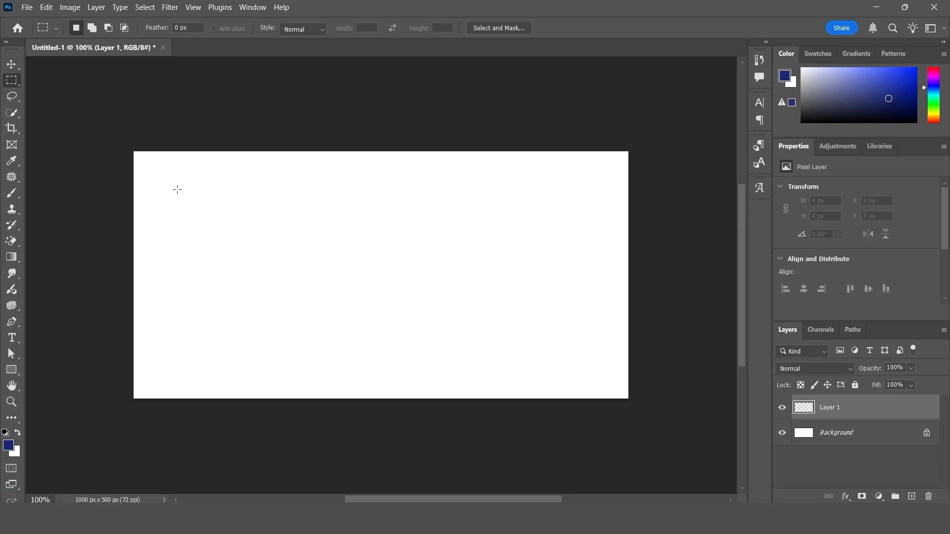
{"action": "left_click_drag", "start_coordinate": [177, 189], "coordinate": [346, 371]}
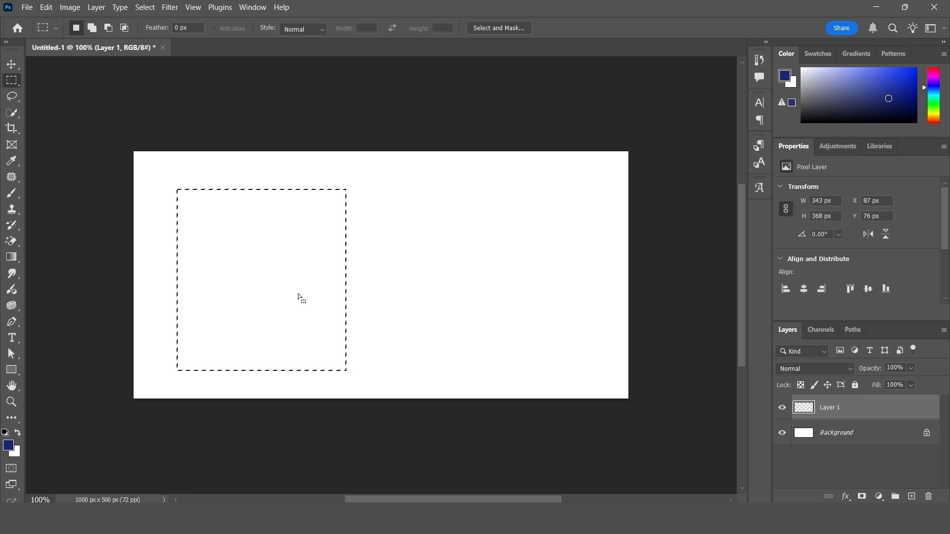
{"action": "key", "text": "ctrl+BackSpace"}
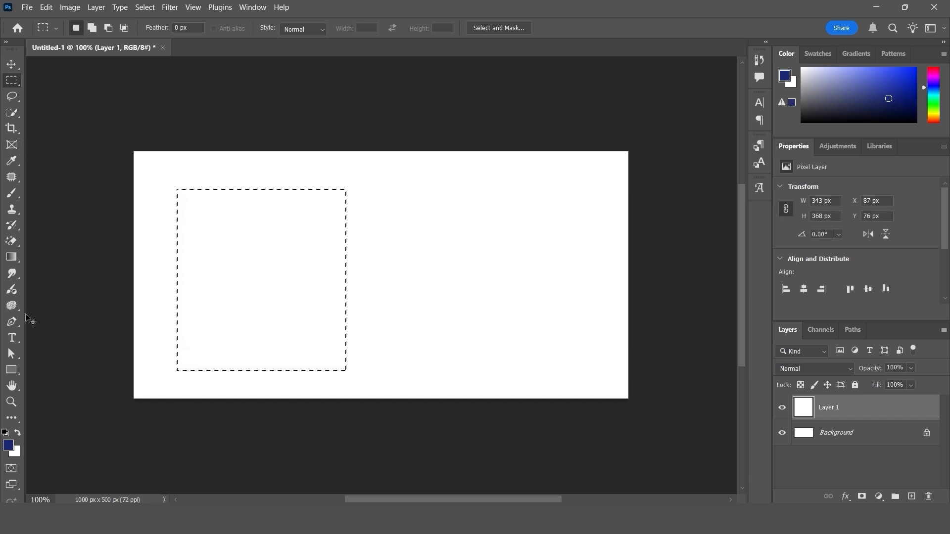
{"action": "key", "text": "ctrl+d"}
{"action": "key", "text": "v"}
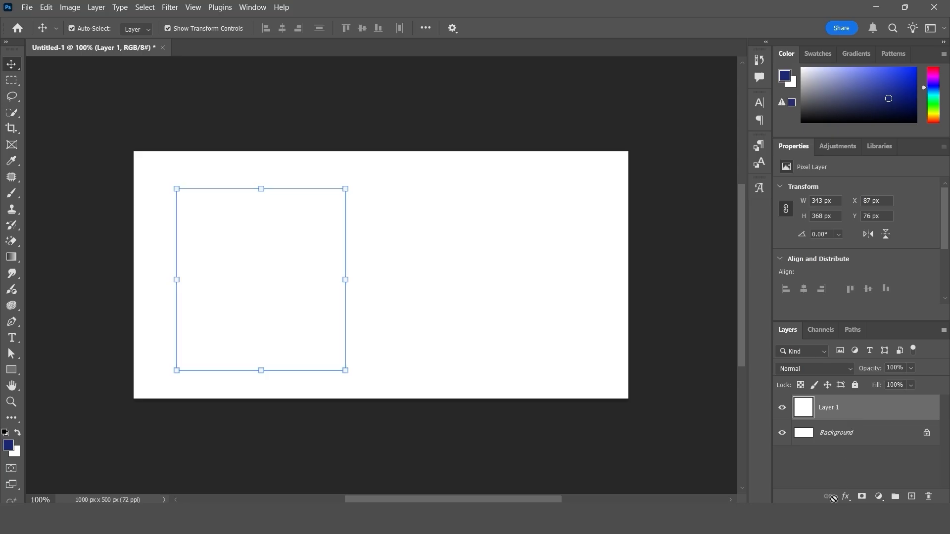
Step: Add a 4 px black Stroke positioned inside to the white rectangle's layer
{"action": "left_click", "coordinate": [846, 497]}
{"action": "left_click", "coordinate": [866, 409]}
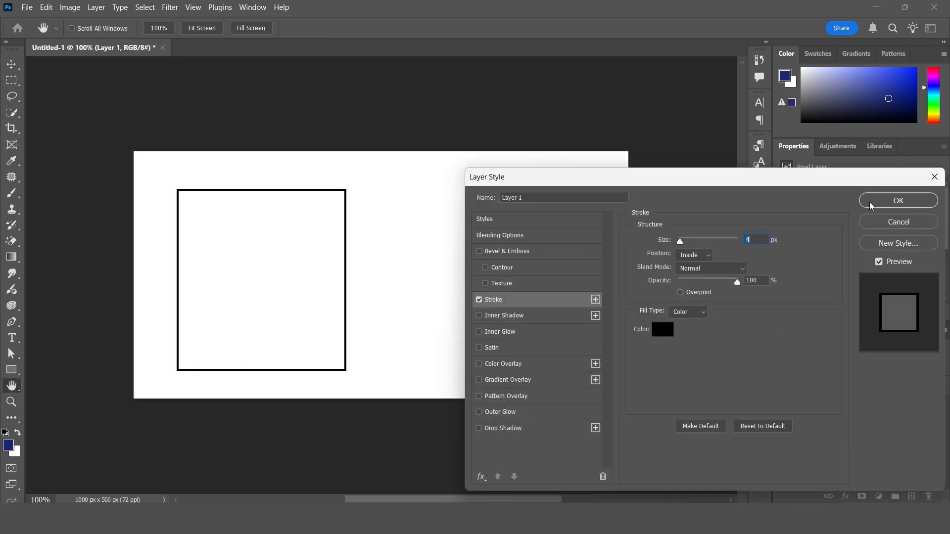
{"action": "left_click", "coordinate": [927, 200]}
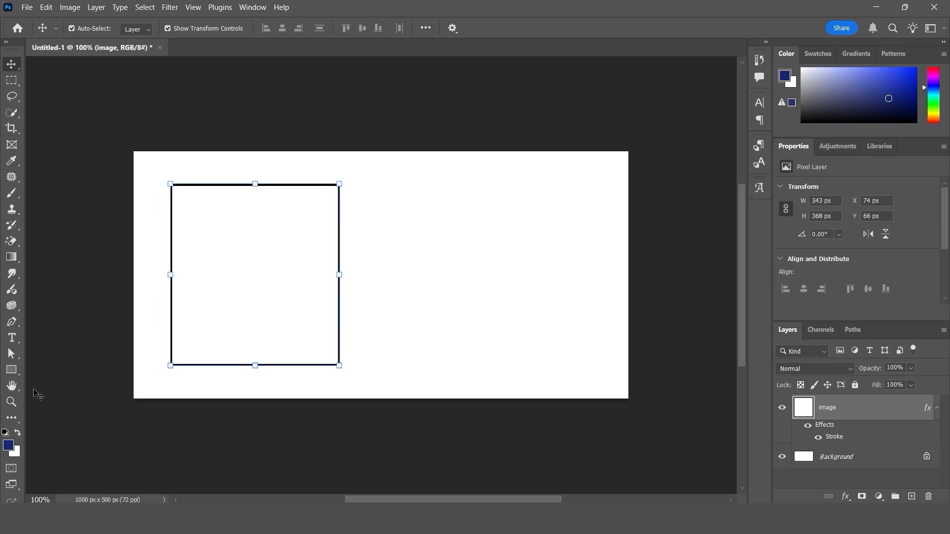
Step: Add the placeholder text "Name" on the canvas beside the outlined rectangle
{"action": "left_click", "coordinate": [12, 338]}
{"action": "left_click", "coordinate": [412, 206]}
{"action": "type", "text": "Na "}
{"action": "type", "text": "e"}
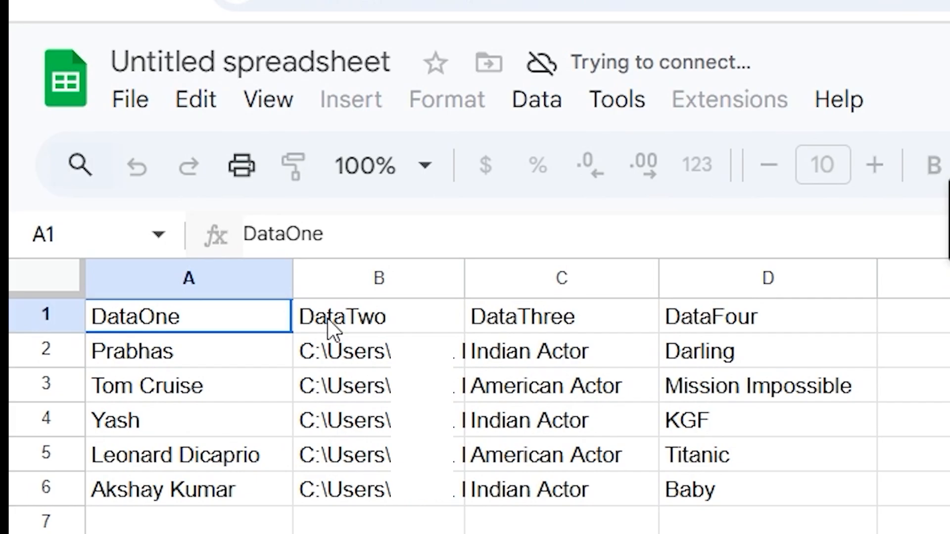
Step: Check the spreadsheet's column headers, then add the placeholder texts "Country" and "Movie" below the Name text in Photoshop
{"action": "left_click", "coordinate": [378, 316]}
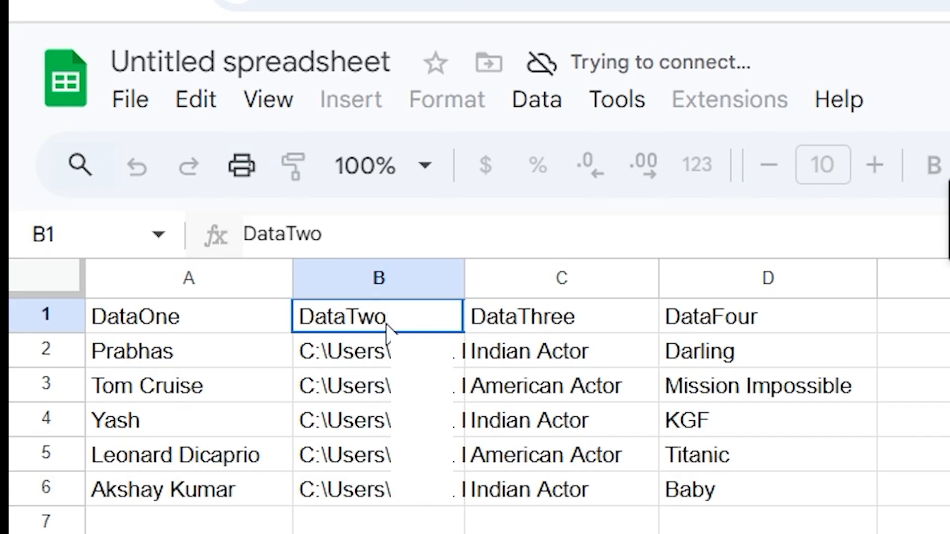
{"action": "left_click", "coordinate": [556, 321]}
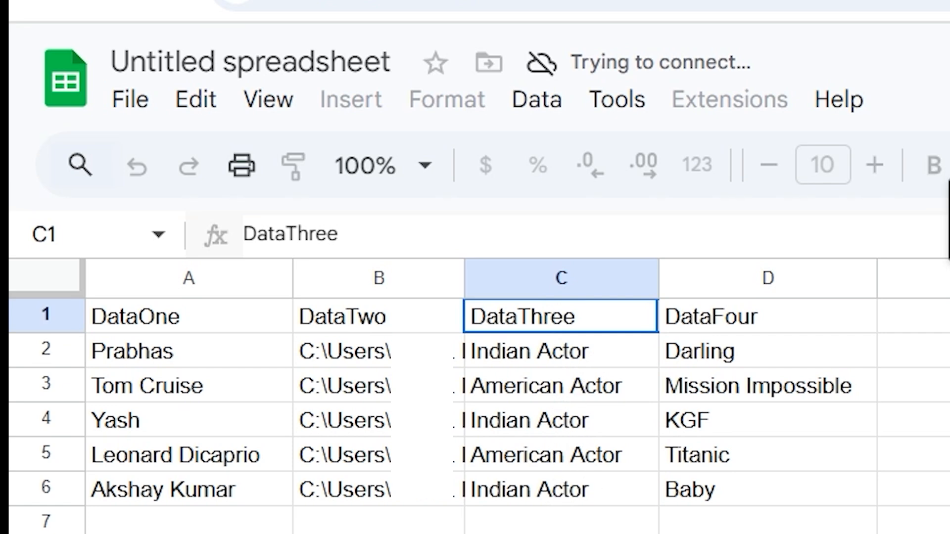
{"action": "type", "text": "Country"}
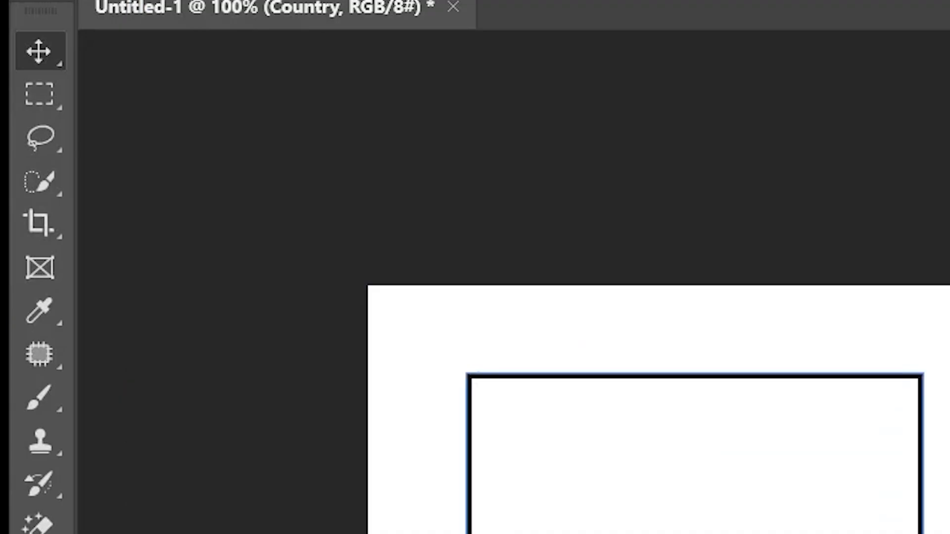
{"action": "type", "text": "ovie"}
{"action": "key", "text": "ctrl+Return"}
{"action": "key", "text": "v"}
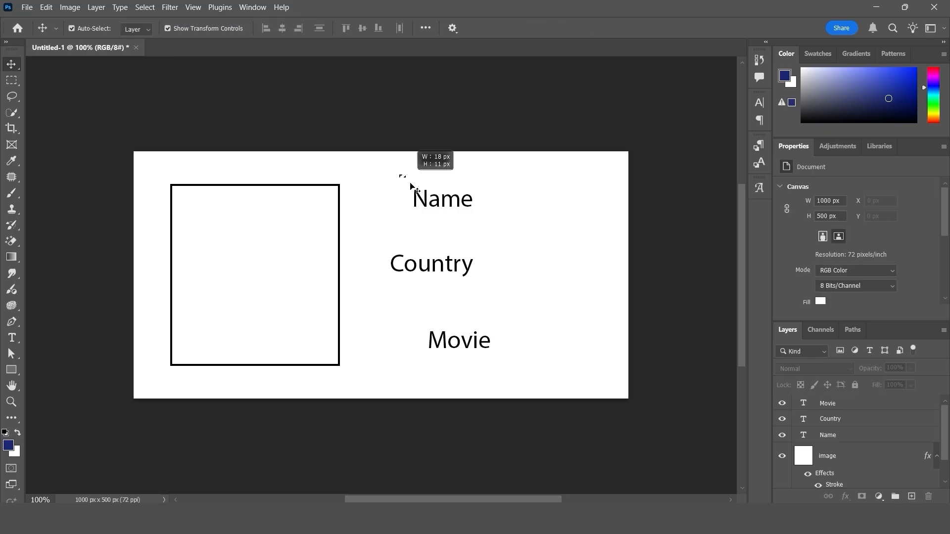
Step: Align the Name, Country and Movie text layers along their left edges, distribute them vertically, and shift them further right on the canvas
{"action": "left_click_drag", "start_coordinate": [400, 178], "coordinate": [474, 352]}
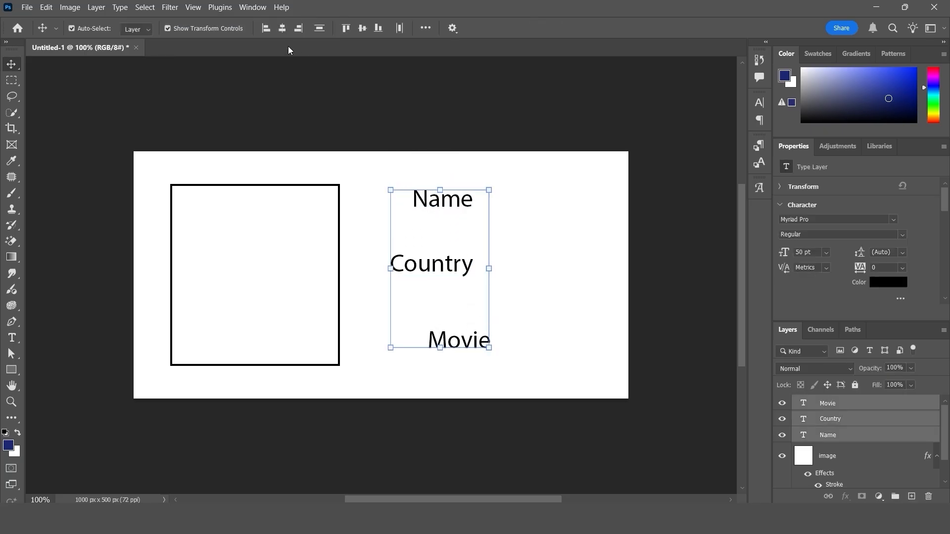
{"action": "left_click", "coordinate": [266, 28]}
{"action": "left_click", "coordinate": [319, 28]}
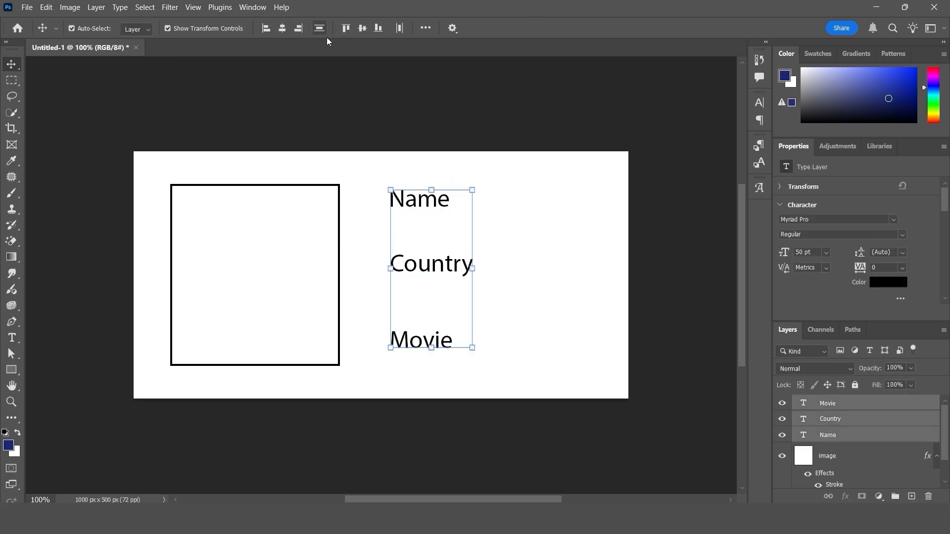
{"action": "left_click_drag", "start_coordinate": [427, 244], "coordinate": [453, 244]}
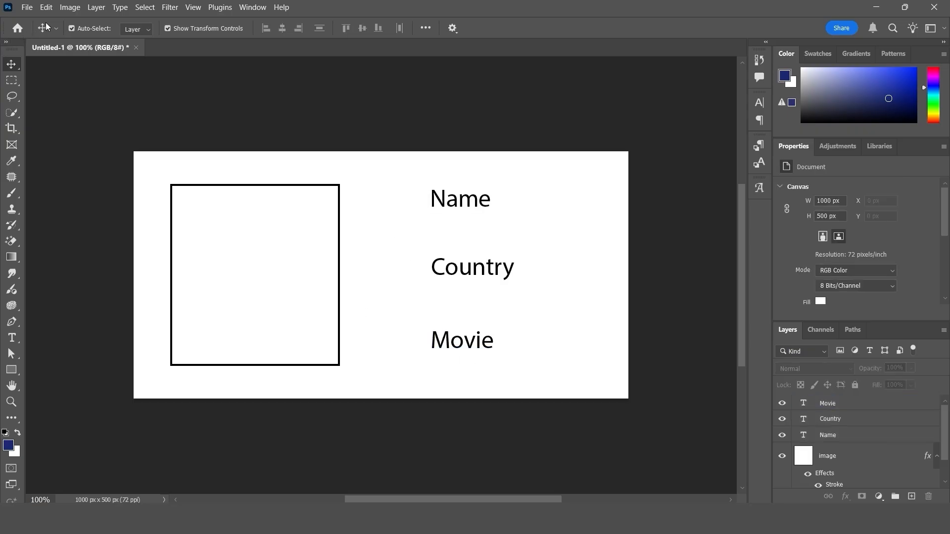
Step: Define a Text Replacement variable named DataFour for the Movie layer, matching the spreadsheet's column header
{"action": "mouse_move", "coordinate": [140, 211]}
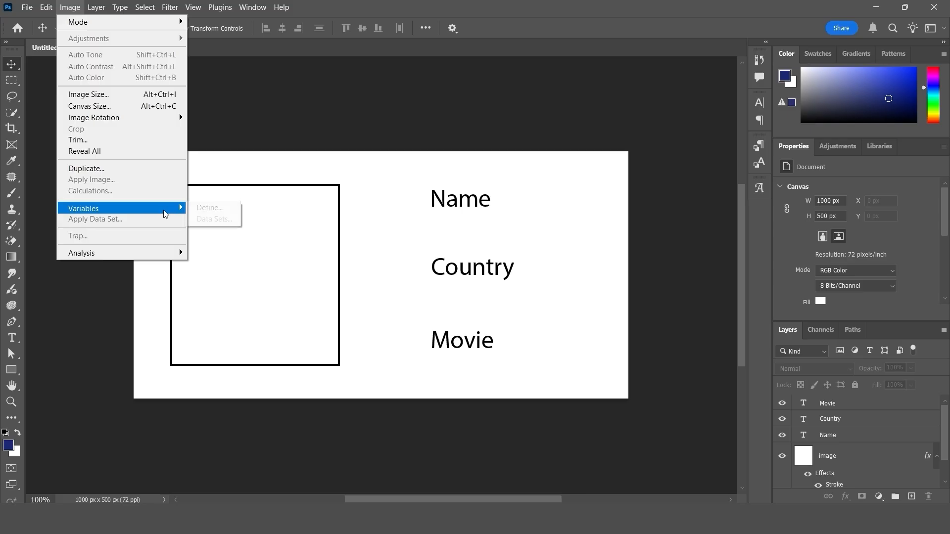
{"action": "left_click", "coordinate": [220, 213]}
{"action": "left_click_drag", "start_coordinate": [389, 52], "coordinate": [387, 66]}
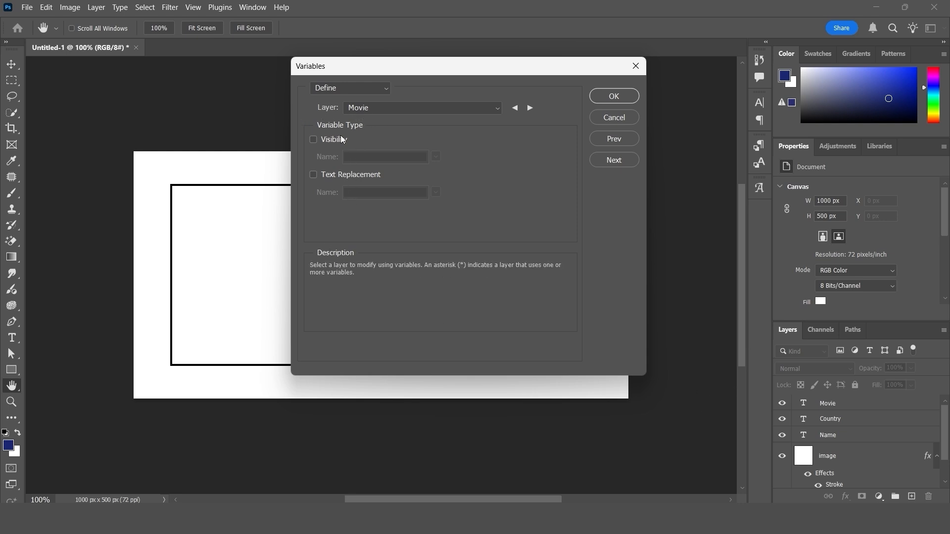
{"action": "left_click", "coordinate": [314, 175]}
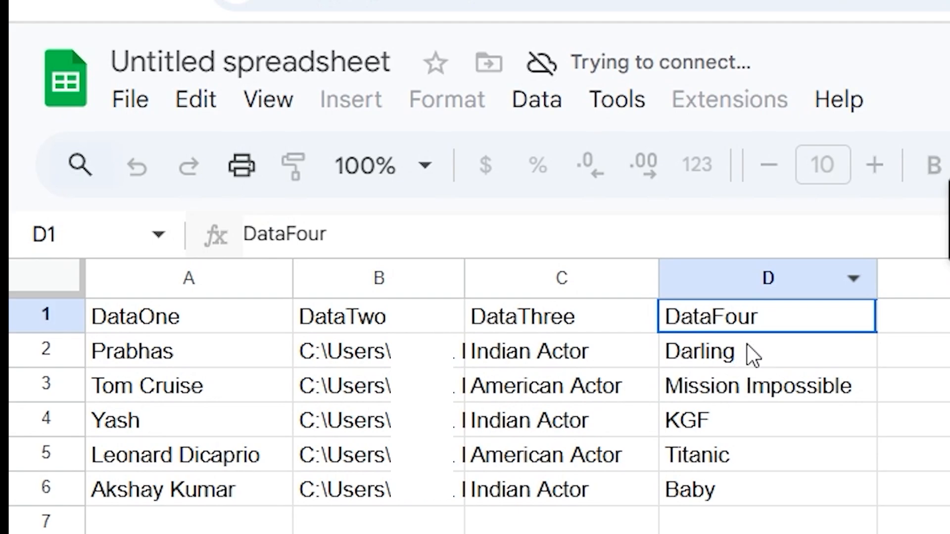
{"action": "double_click", "coordinate": [770, 319]}
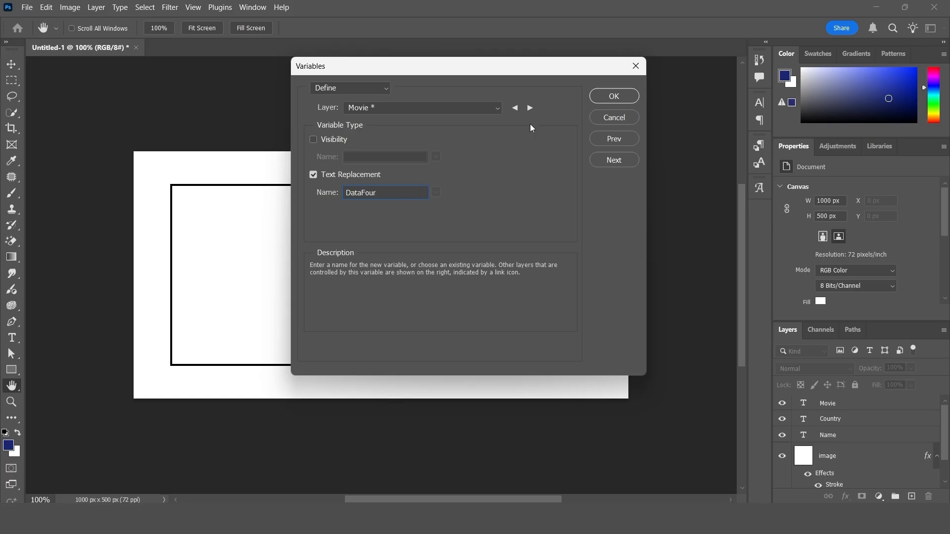
Step: Define a Text Replacement variable for the Country layer, named DataThree after the spreadsheet's column header
{"action": "left_click", "coordinate": [532, 109]}
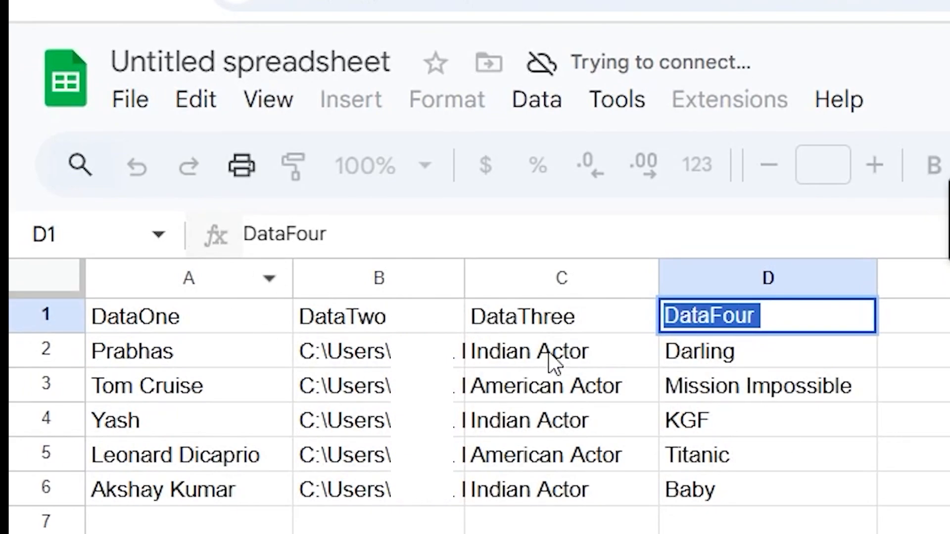
{"action": "left_click", "coordinate": [553, 322]}
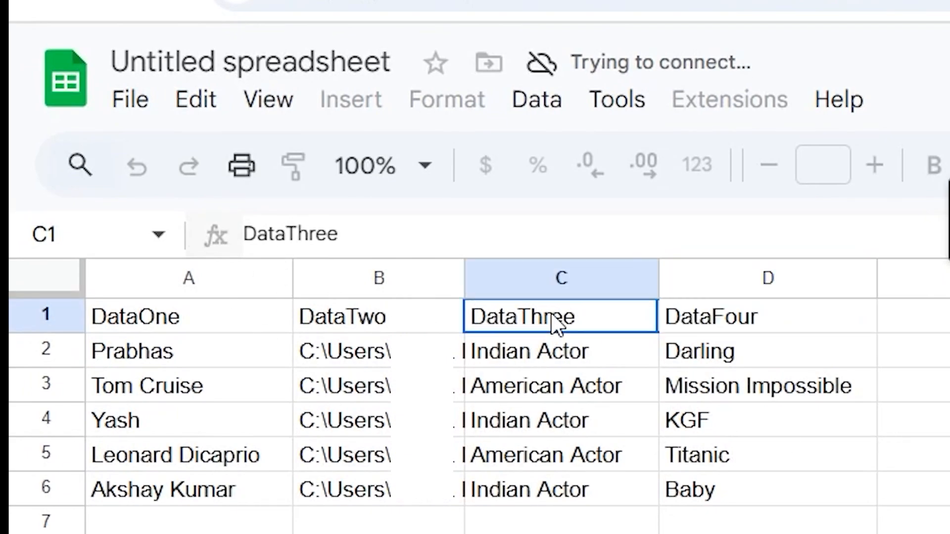
{"action": "double_click", "coordinate": [588, 320]}
{"action": "key", "text": "shift+Left"}
{"action": "key", "text": "shift+Left"}
{"action": "key", "text": "shift+Left"}
{"action": "key", "text": "shift+Left"}
{"action": "key", "text": "shift+Left"}
{"action": "key", "text": "shift+Left"}
{"action": "key", "text": "shift+Left"}
{"action": "key", "text": "shift+Left"}
{"action": "key", "text": "shift+Left"}
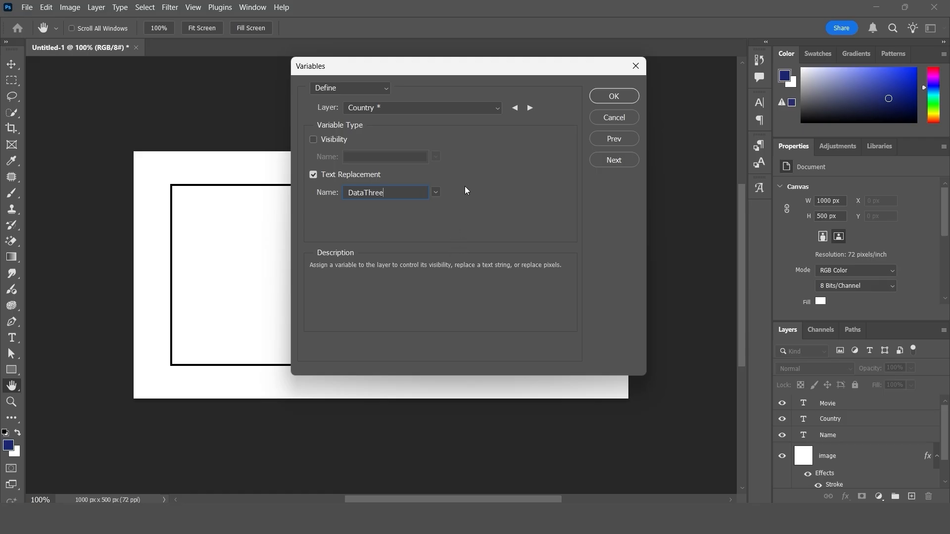
Step: Define a Text Replacement variable named DataOne for the Name layer
{"action": "left_click", "coordinate": [529, 108]}
{"action": "left_click", "coordinate": [675, 449]}
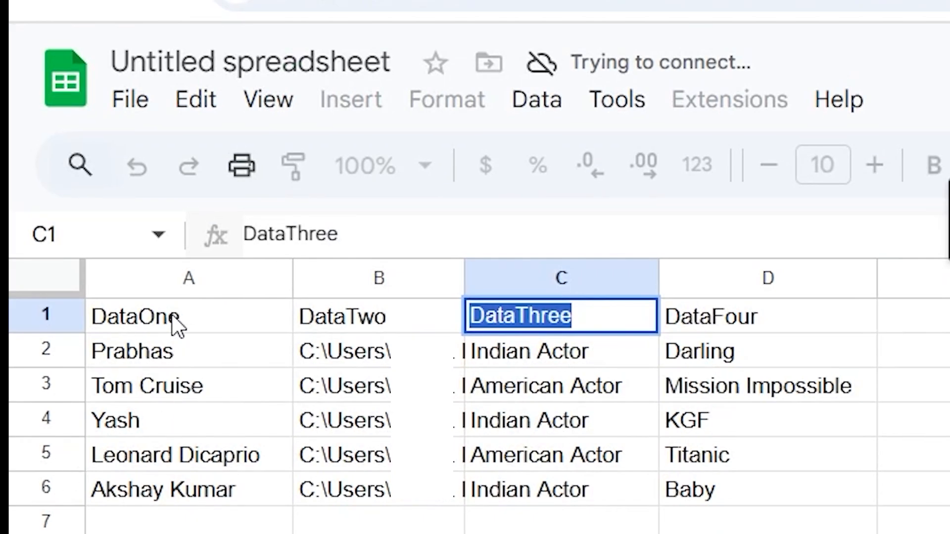
{"action": "left_click", "coordinate": [313, 174]}
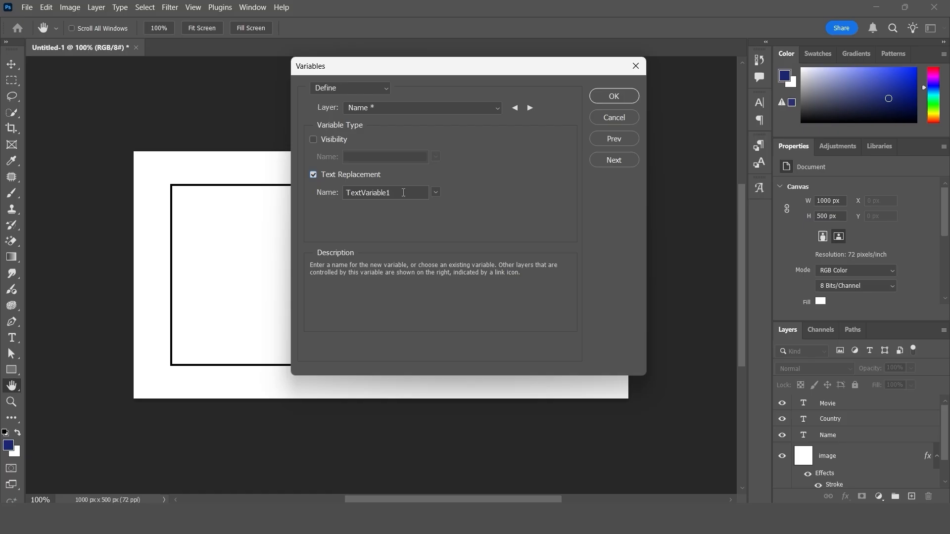
{"action": "double_click", "coordinate": [403, 192]}
{"action": "type", "text": "DataOne"}
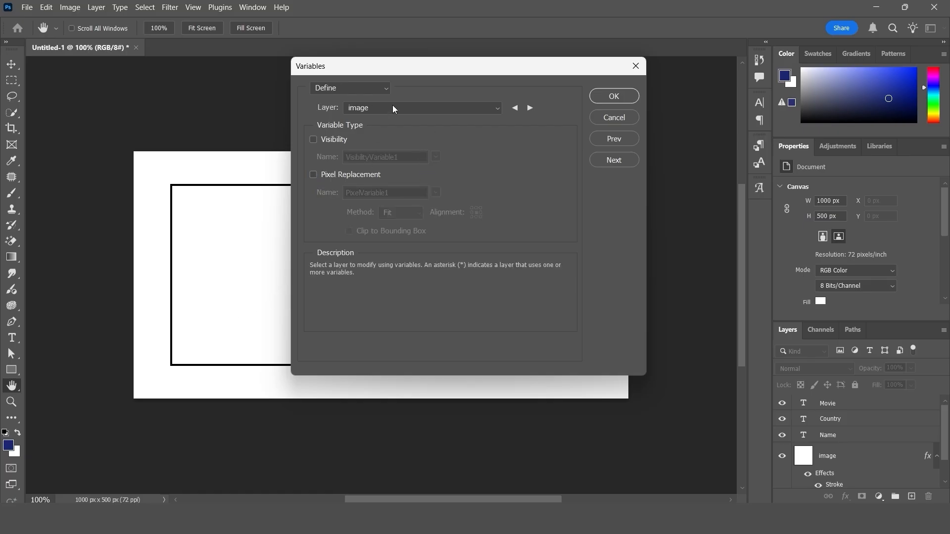
Step: Define a Pixel Replacement variable named DataTwo with the Fit method for the image layer, and apply the variable definitions
{"action": "left_click", "coordinate": [313, 176]}
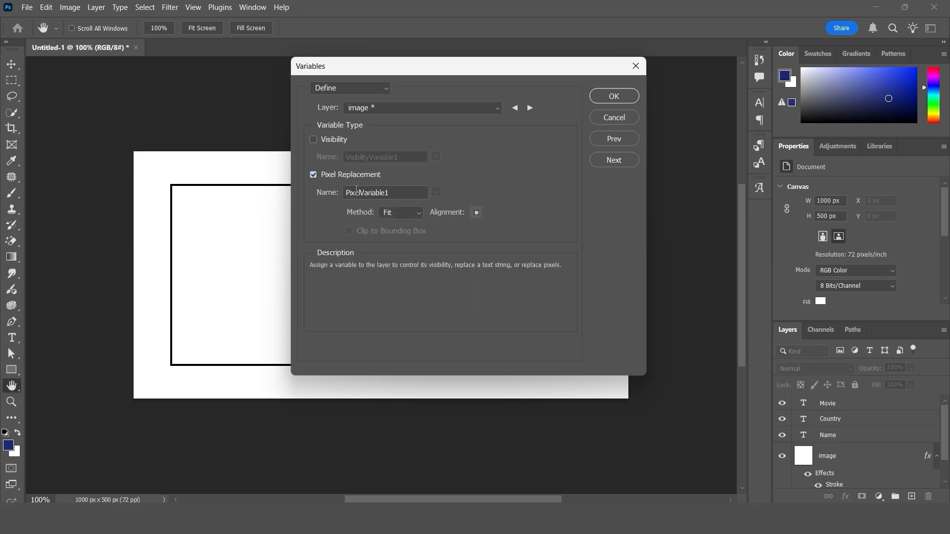
{"action": "mouse_move", "coordinate": [674, 503]}
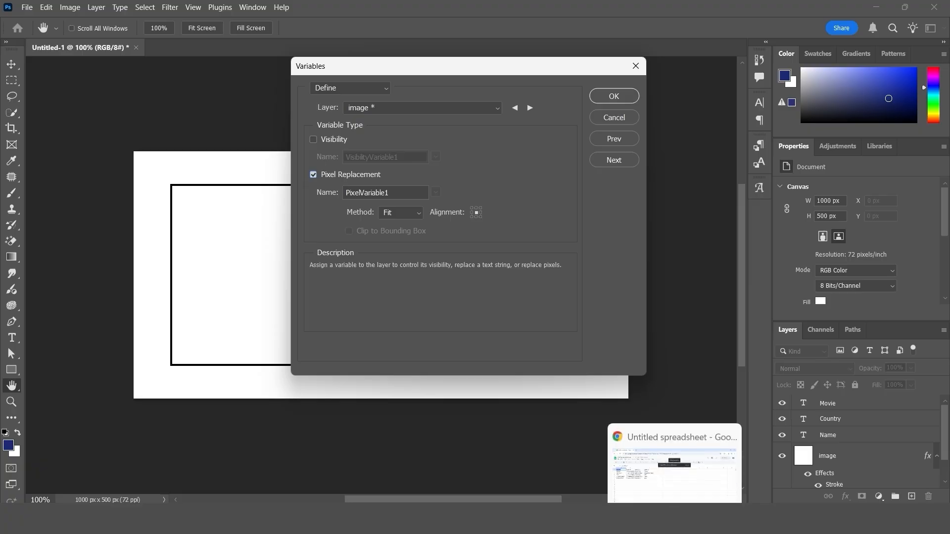
{"action": "left_click", "coordinate": [674, 460]}
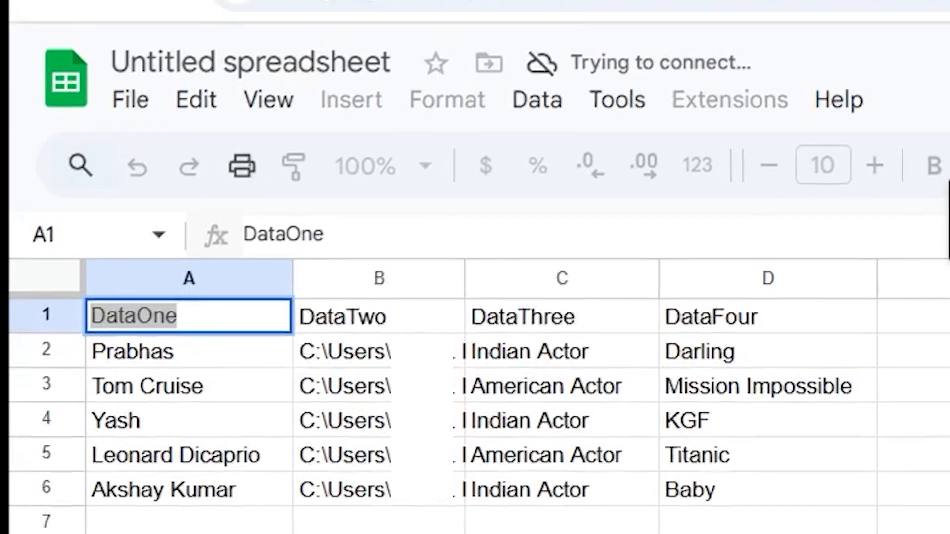
{"action": "left_click", "coordinate": [355, 319]}
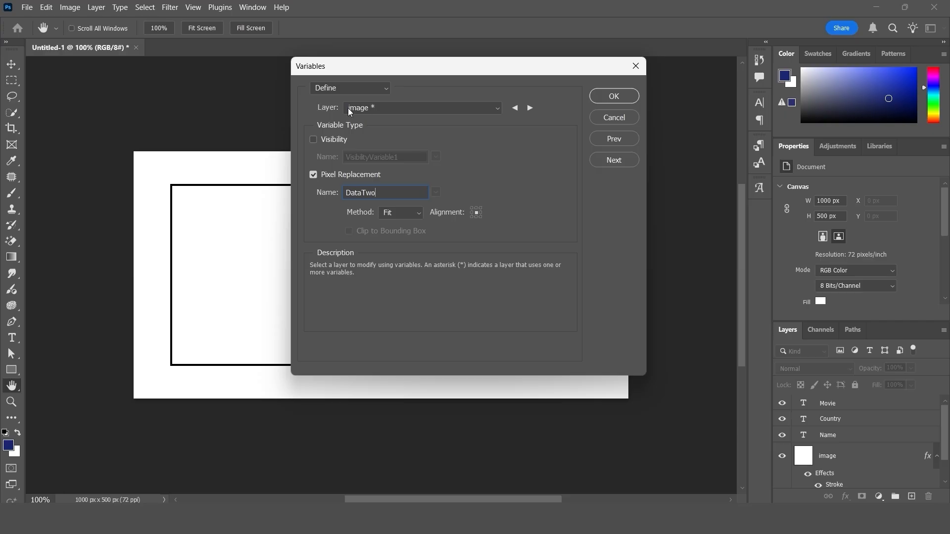
{"action": "left_click", "coordinate": [377, 112]}
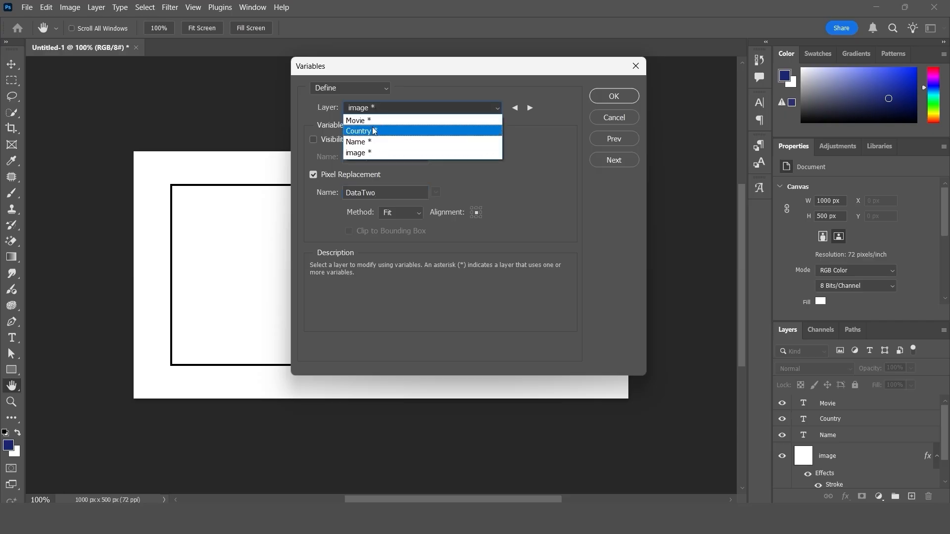
{"action": "left_click", "coordinate": [425, 91]}
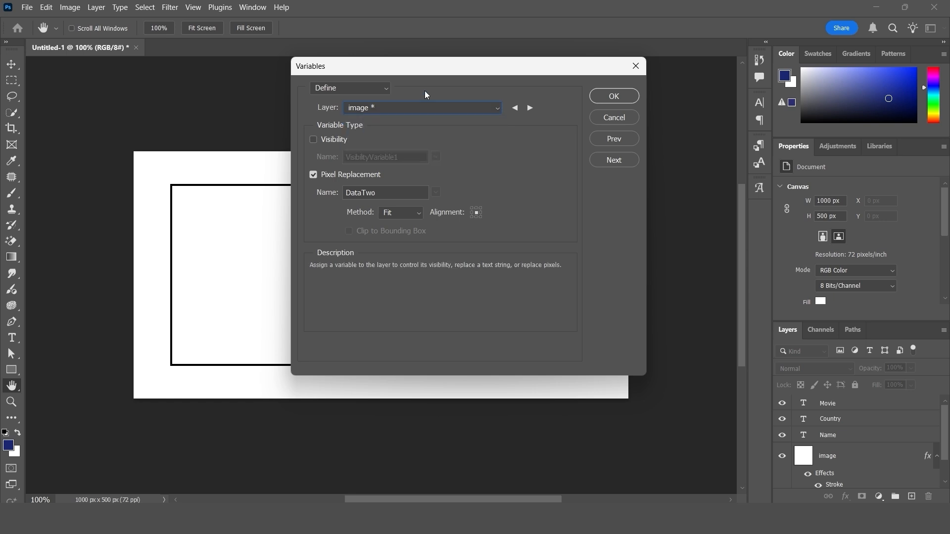
{"action": "left_click", "coordinate": [614, 96]}
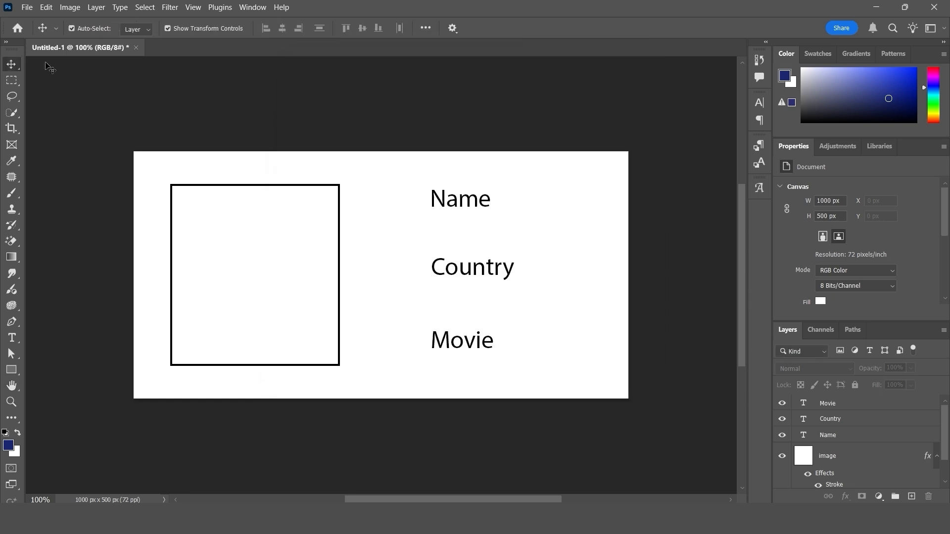
Step: Import the CSV file "Untitled spreadsheet - Sheet1" from Downloads as the variables' data sets, with automatic encoding and existing sets replaced
{"action": "left_click", "coordinate": [69, 7]}
{"action": "mouse_move", "coordinate": [103, 210]}
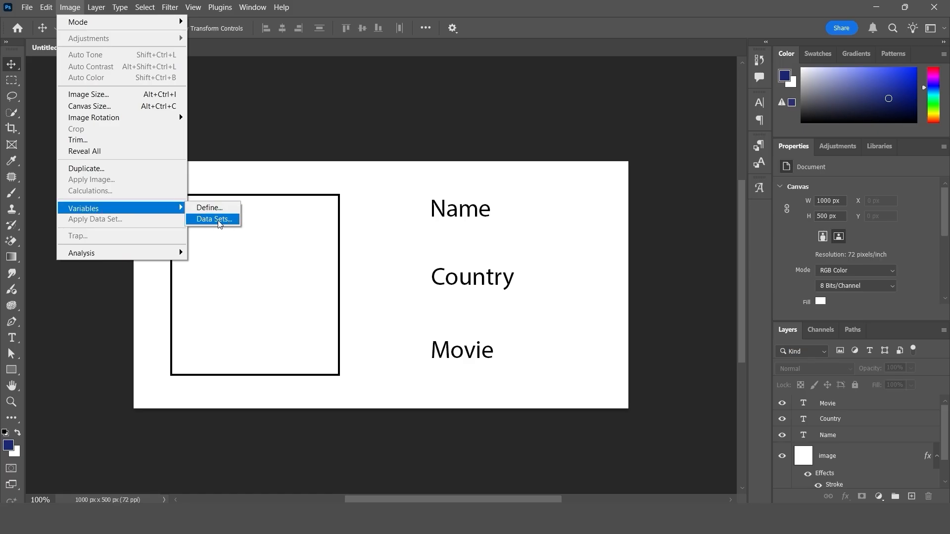
{"action": "left_click", "coordinate": [220, 225]}
{"action": "left_click_drag", "start_coordinate": [476, 143], "coordinate": [463, 127]}
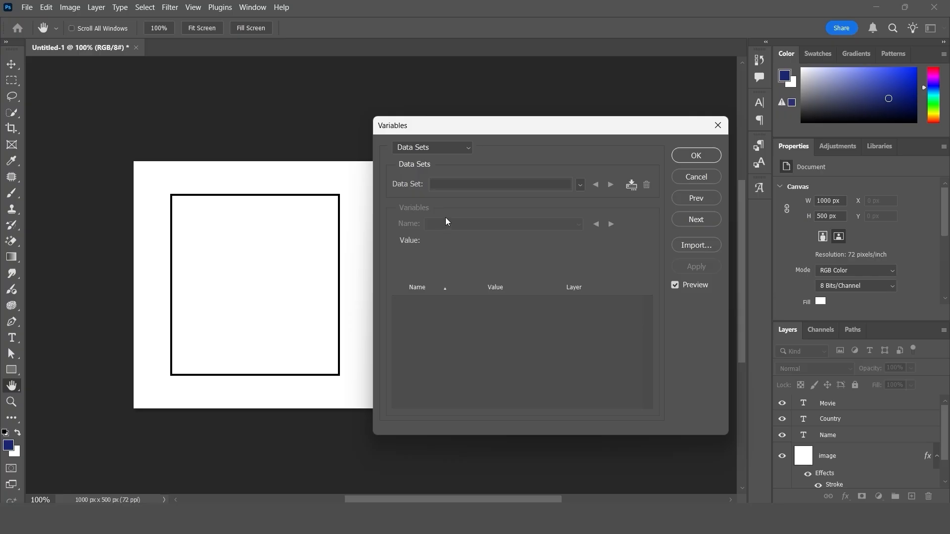
{"action": "left_click", "coordinate": [707, 247]}
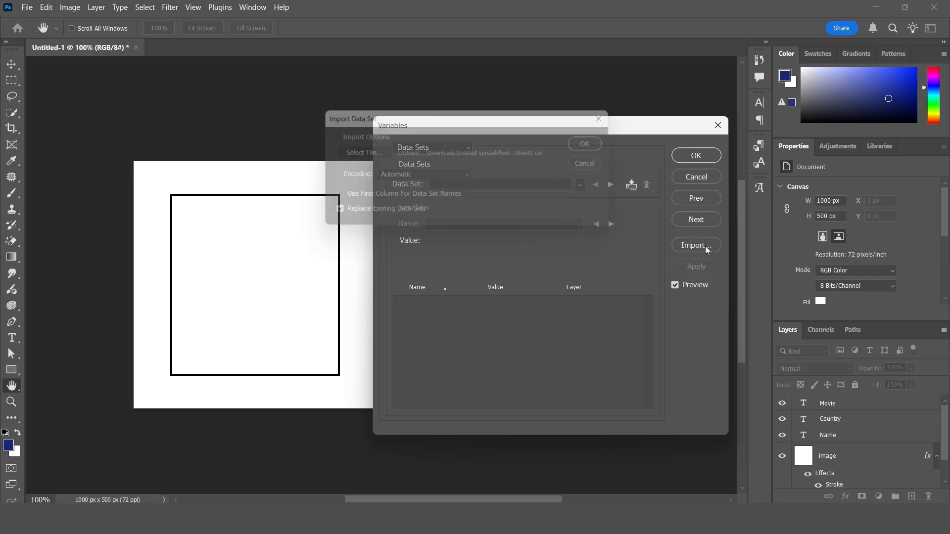
{"action": "left_click", "coordinate": [361, 153]}
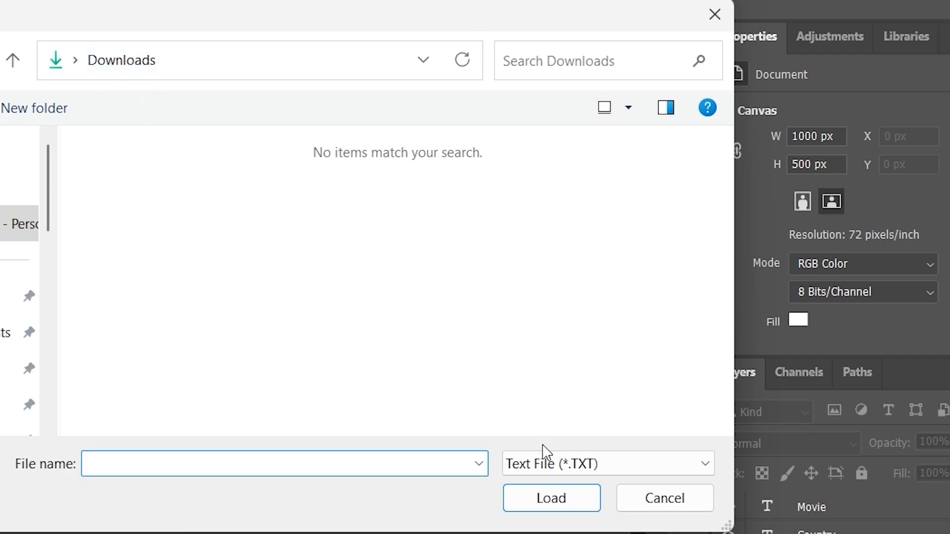
{"action": "left_click", "coordinate": [558, 464]}
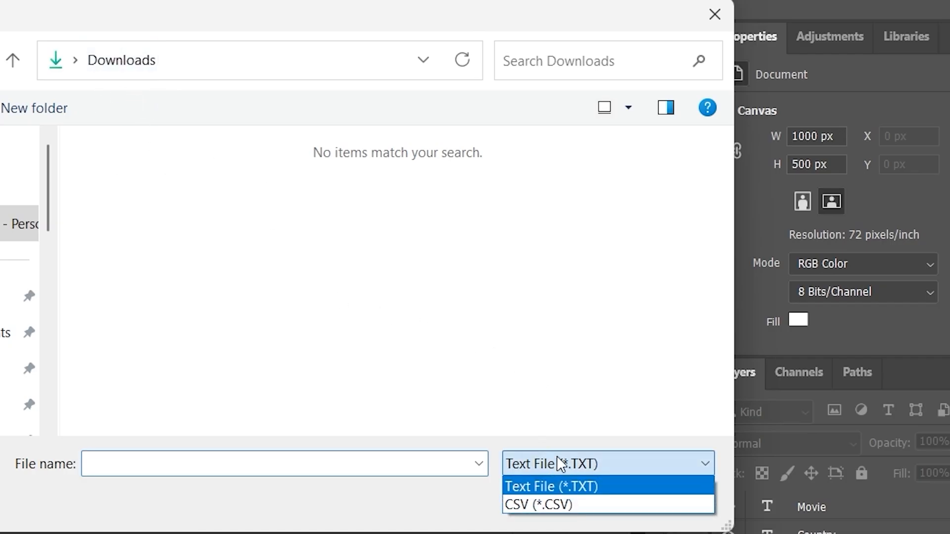
{"action": "left_click", "coordinate": [537, 504]}
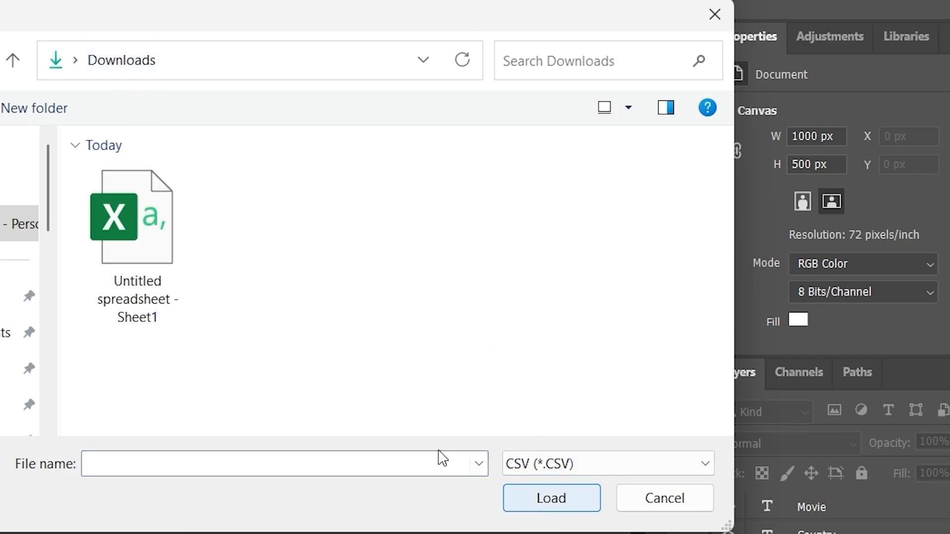
{"action": "left_click", "coordinate": [143, 236]}
{"action": "left_click", "coordinate": [540, 499]}
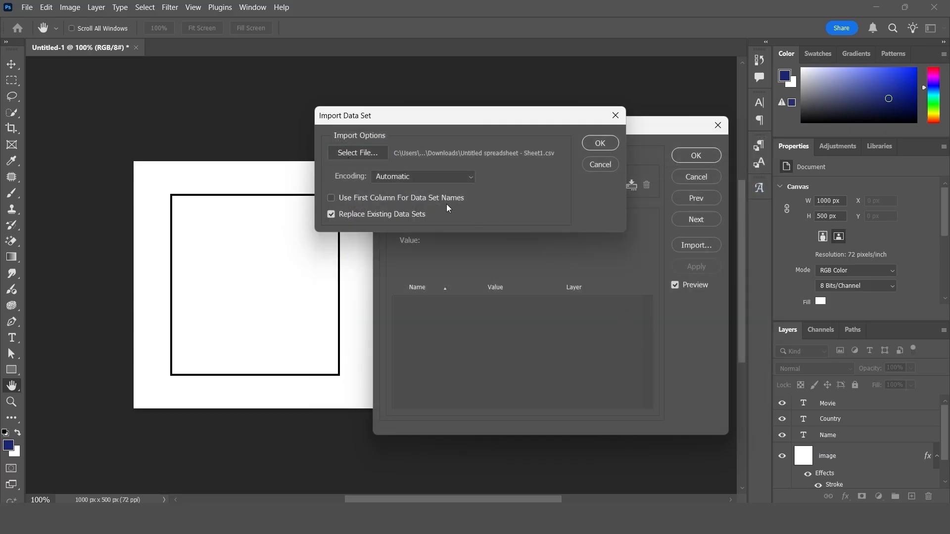
{"action": "left_click", "coordinate": [597, 148]}
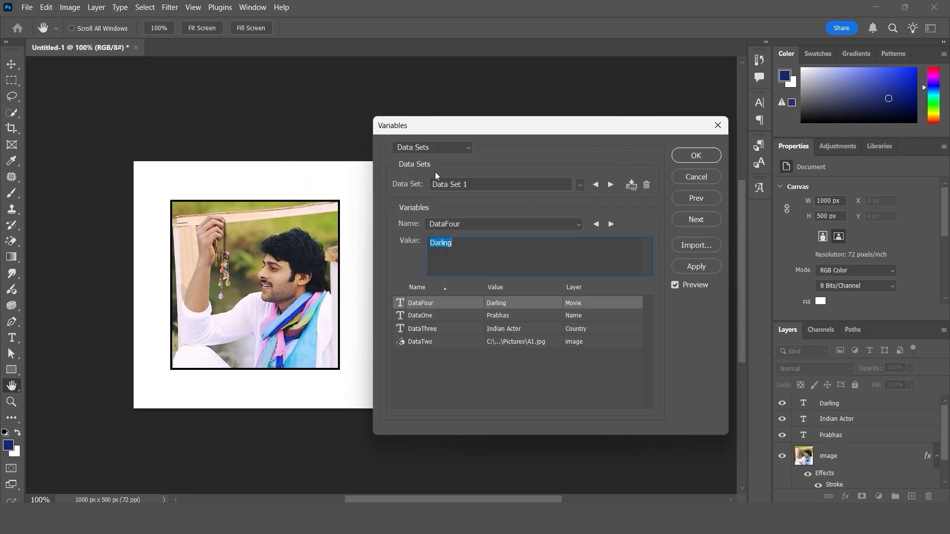
Step: Move the Variables dialog off the artwork and preview Data Set 2 and Data Set 3 on the canvas
{"action": "left_click_drag", "start_coordinate": [435, 126], "coordinate": [633, 149]}
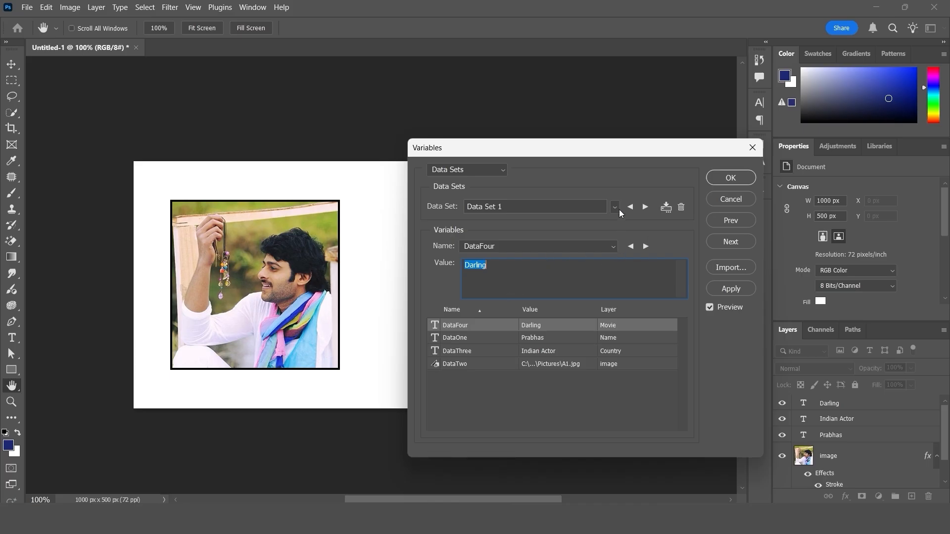
{"action": "left_click", "coordinate": [646, 209]}
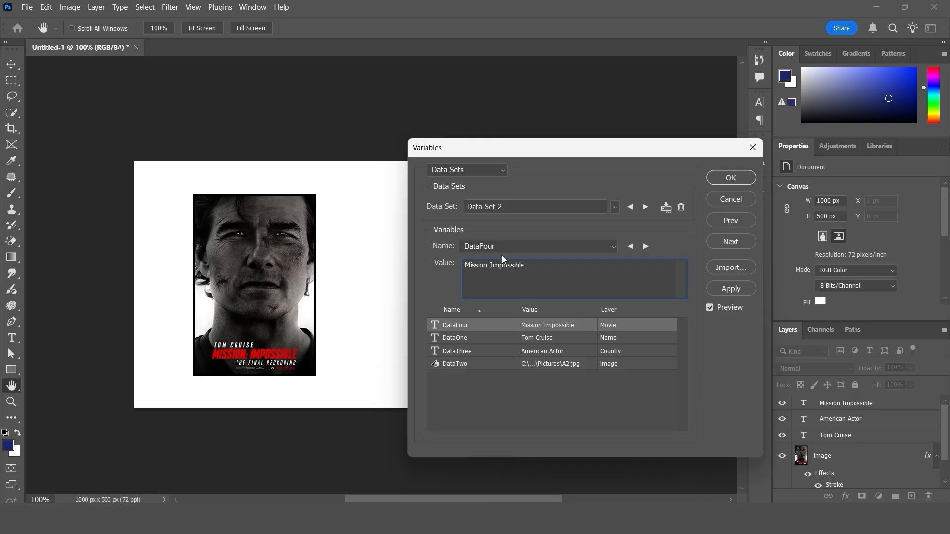
{"action": "left_click", "coordinate": [646, 207]}
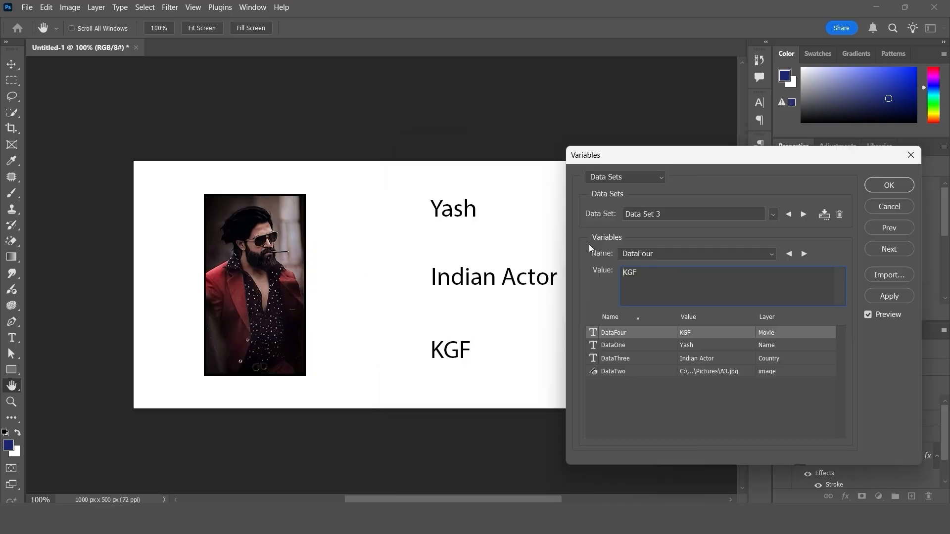
Step: Preview Data Set 5 on the canvas, apply it to the template and close the Variables dialog
{"action": "left_click", "coordinate": [803, 214]}
{"action": "left_click", "coordinate": [803, 215]}
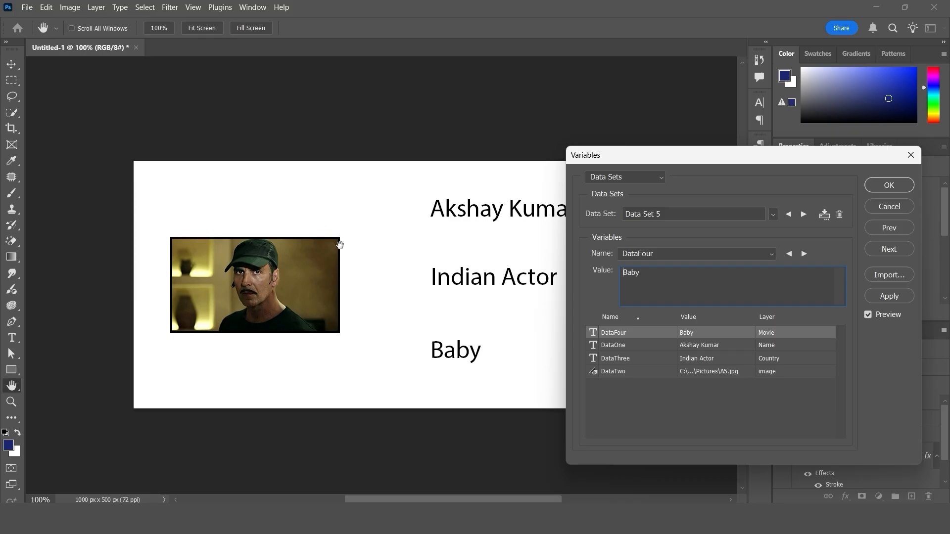
{"action": "left_click_drag", "start_coordinate": [594, 165], "coordinate": [500, 172]}
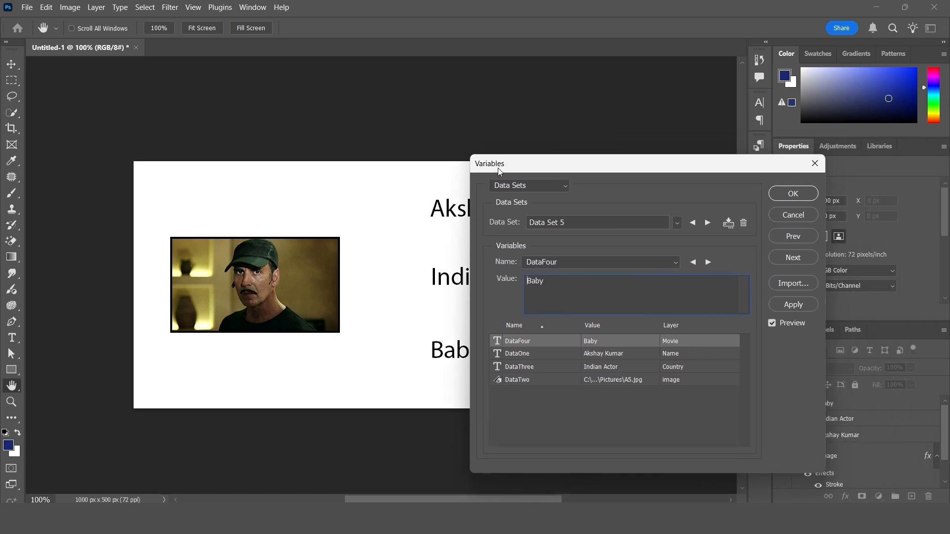
{"action": "left_click", "coordinate": [708, 263]}
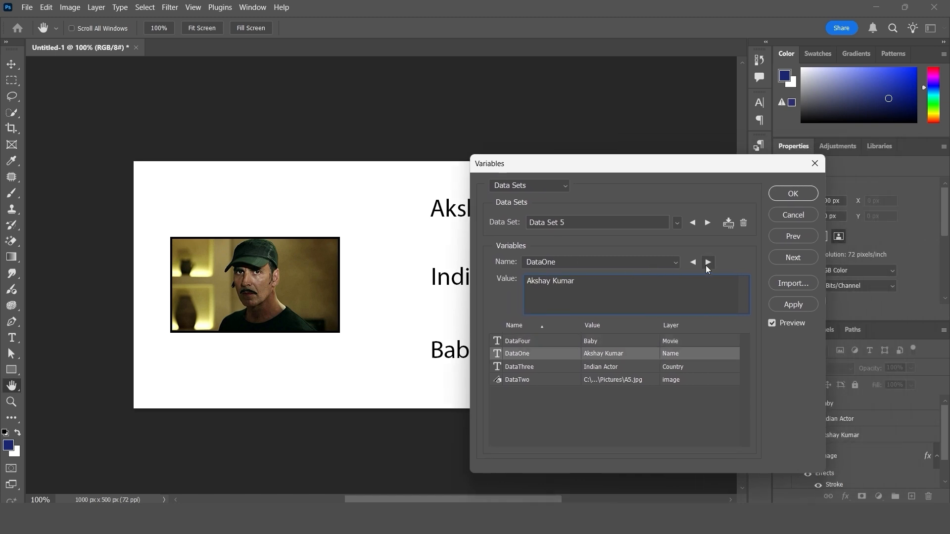
{"action": "left_click", "coordinate": [799, 307]}
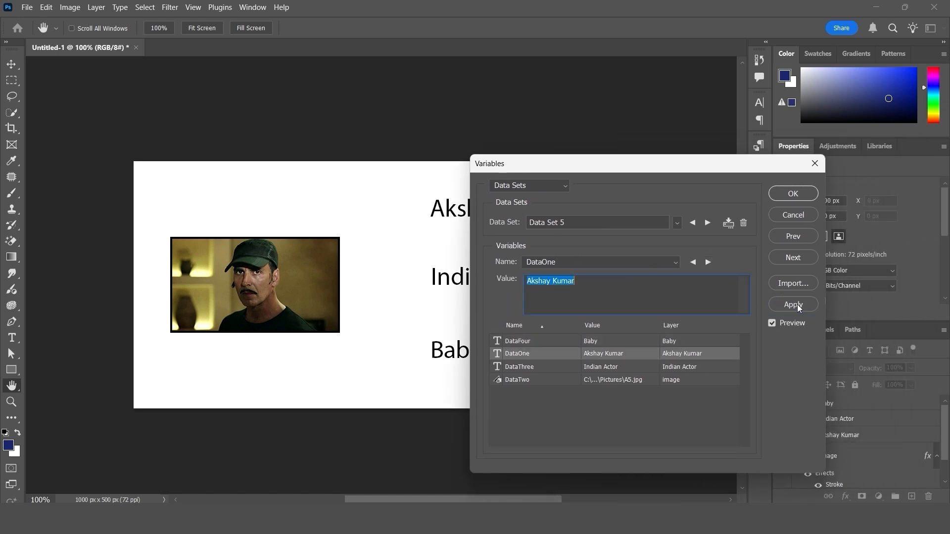
{"action": "left_click", "coordinate": [792, 194]}
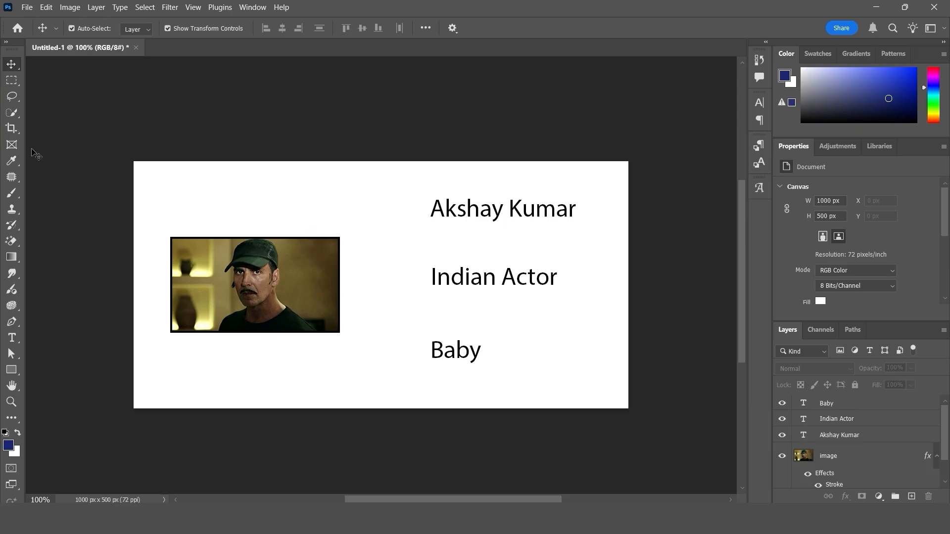
Step: Export all data sets as .psd files into a new folder named Data inside Pictures, keeping the default file naming
{"action": "left_click", "coordinate": [27, 8]}
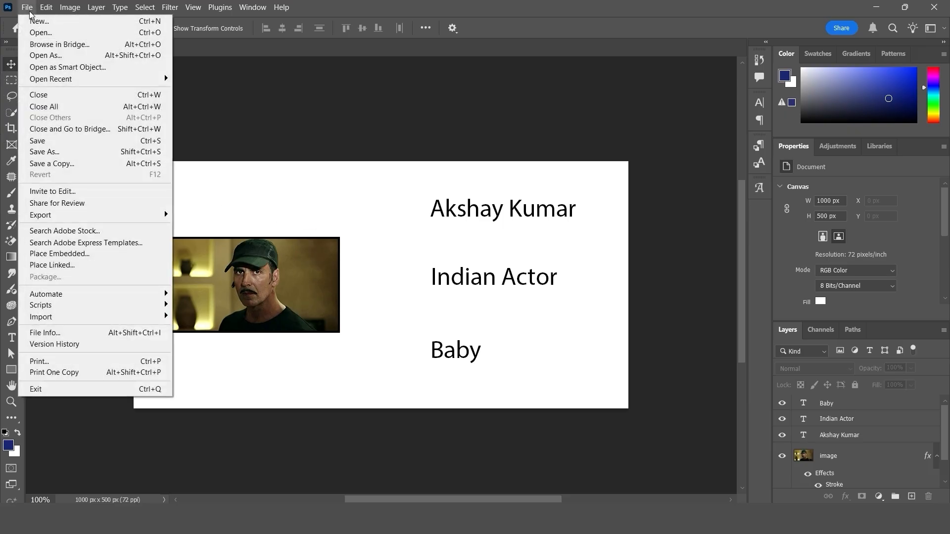
{"action": "mouse_move", "coordinate": [78, 216]}
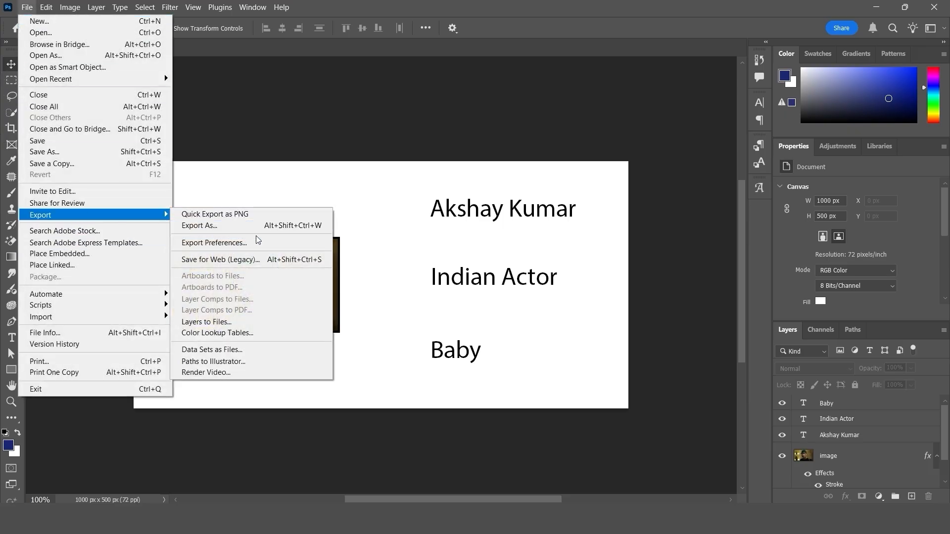
{"action": "left_click", "coordinate": [248, 349]}
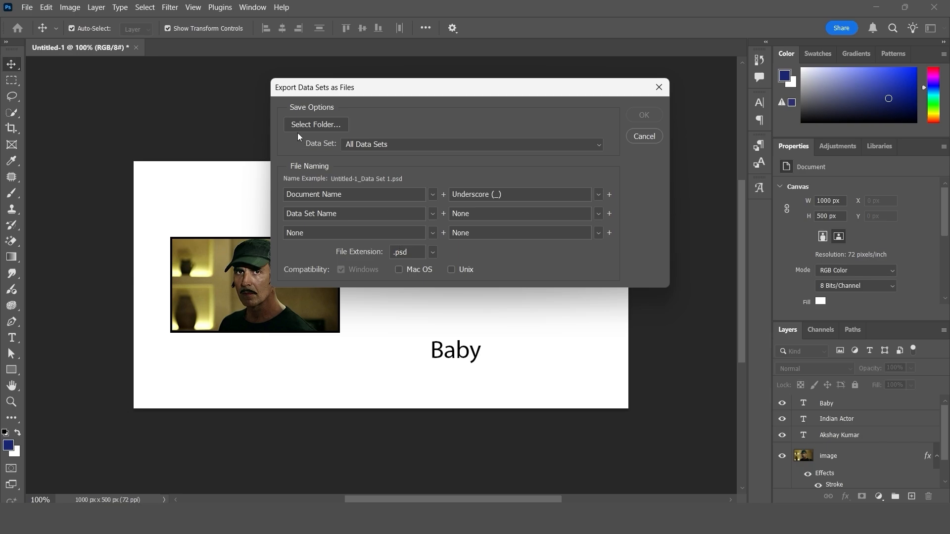
{"action": "left_click", "coordinate": [322, 126]}
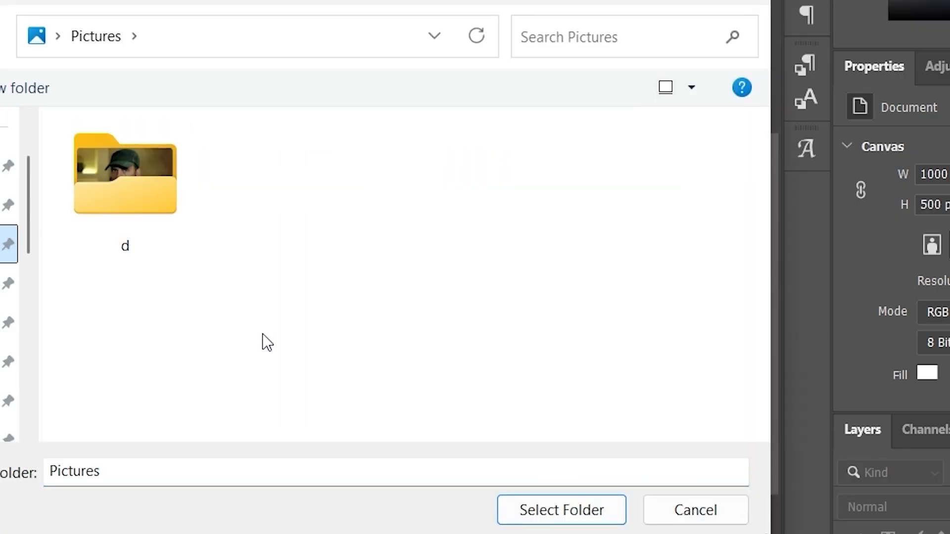
{"action": "right_click", "coordinate": [343, 232]}
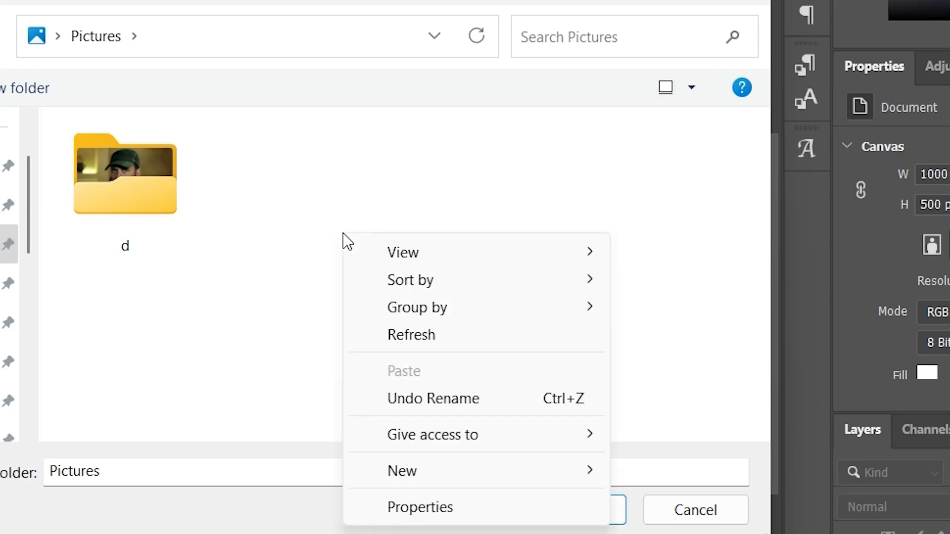
{"action": "mouse_move", "coordinate": [422, 474]}
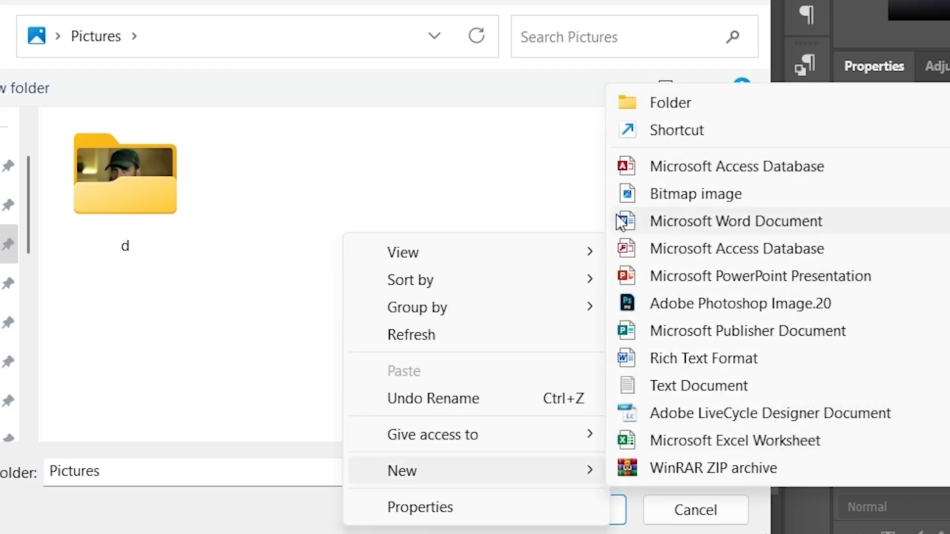
{"action": "left_click", "coordinate": [647, 106]}
{"action": "type", "text": "Da"}
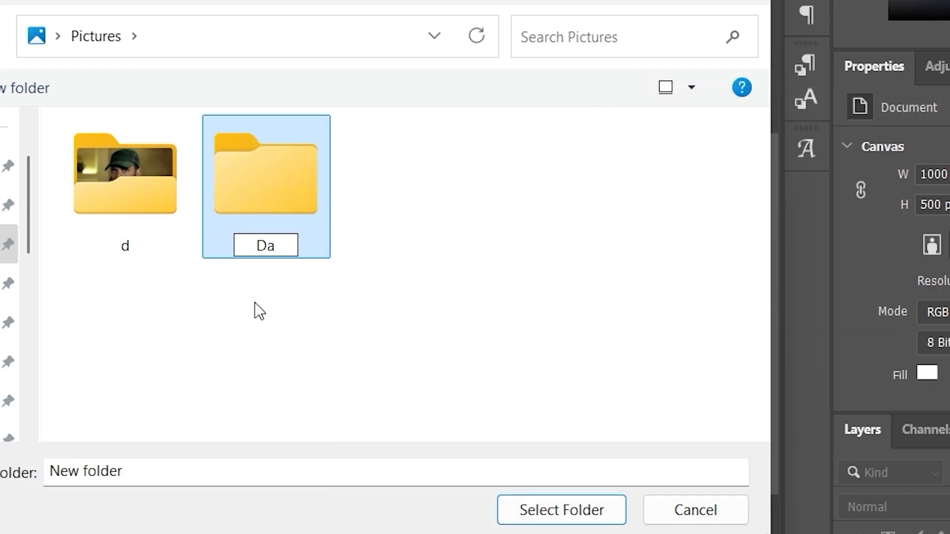
{"action": "type", "text": "ta"}
{"action": "key", "text": "Return"}
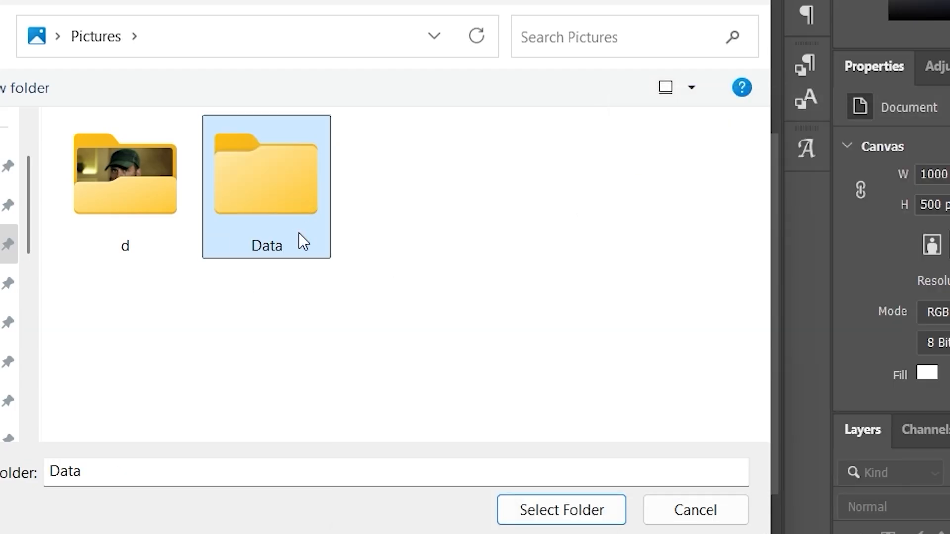
{"action": "left_click", "coordinate": [547, 511]}
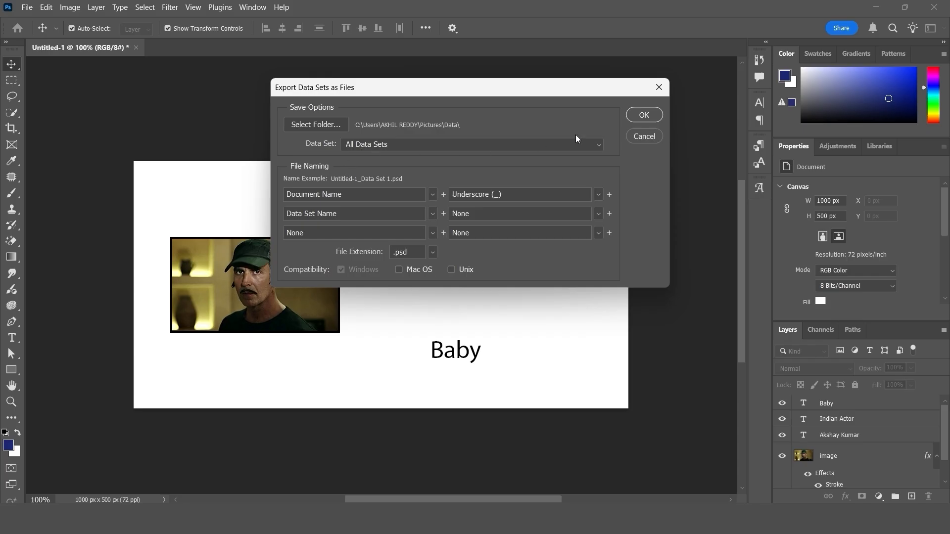
{"action": "left_click", "coordinate": [644, 117]}
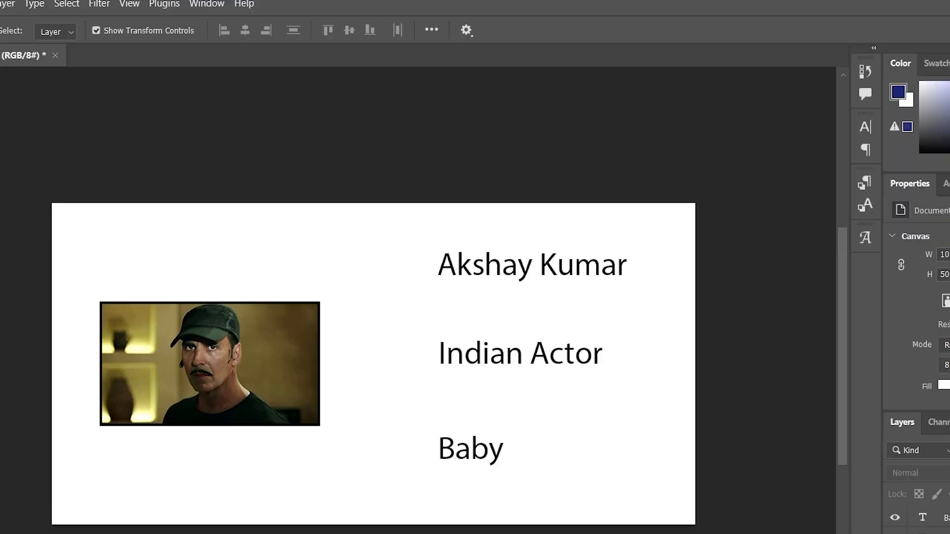
Step: Switch to File Explorer, open the Data folder to check the exported PSD files, and return to Photoshop
{"action": "left_click", "coordinate": [875, 9]}
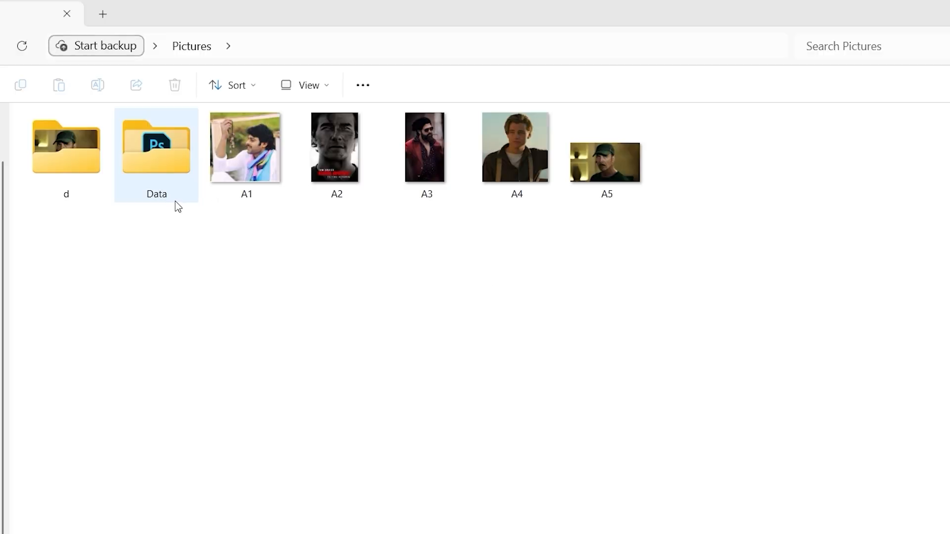
{"action": "double_click", "coordinate": [168, 185]}
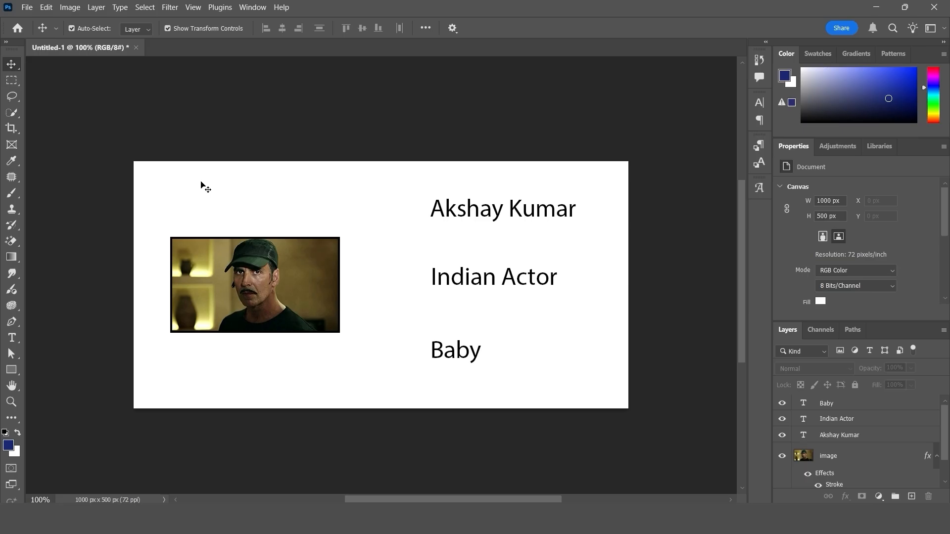
{"action": "left_click", "coordinate": [266, 304]}
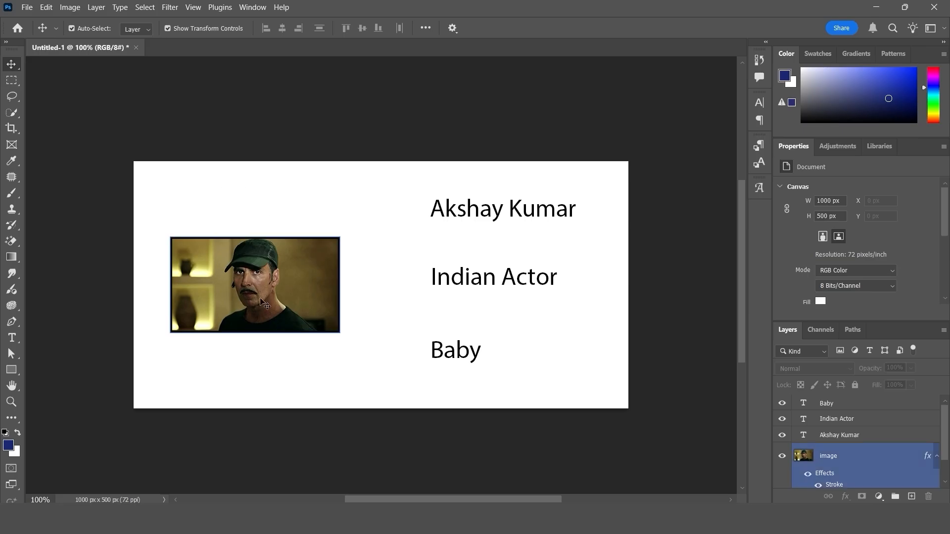
{"action": "left_click", "coordinate": [500, 212]}
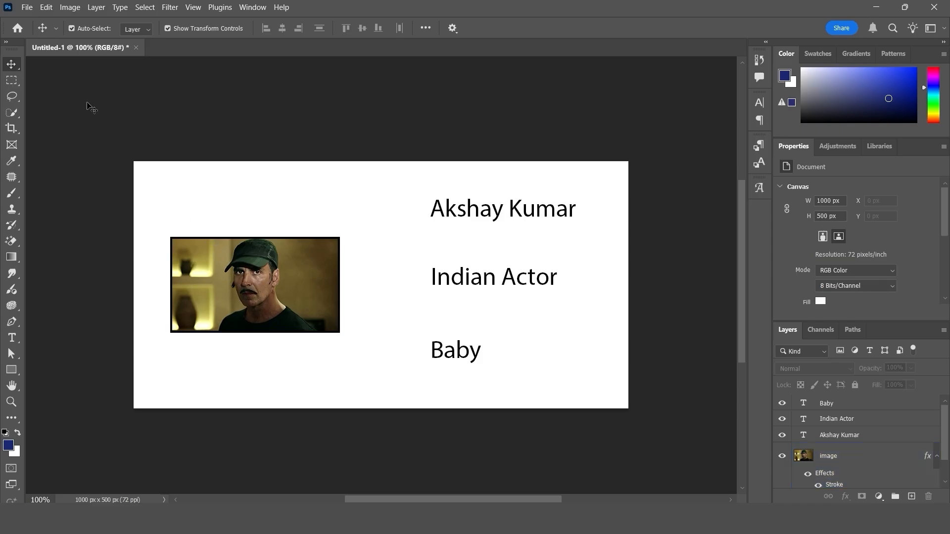
Step: Start the Image Processor script and choose the Data folder in Pictures as the source of images to process
{"action": "left_click", "coordinate": [26, 7]}
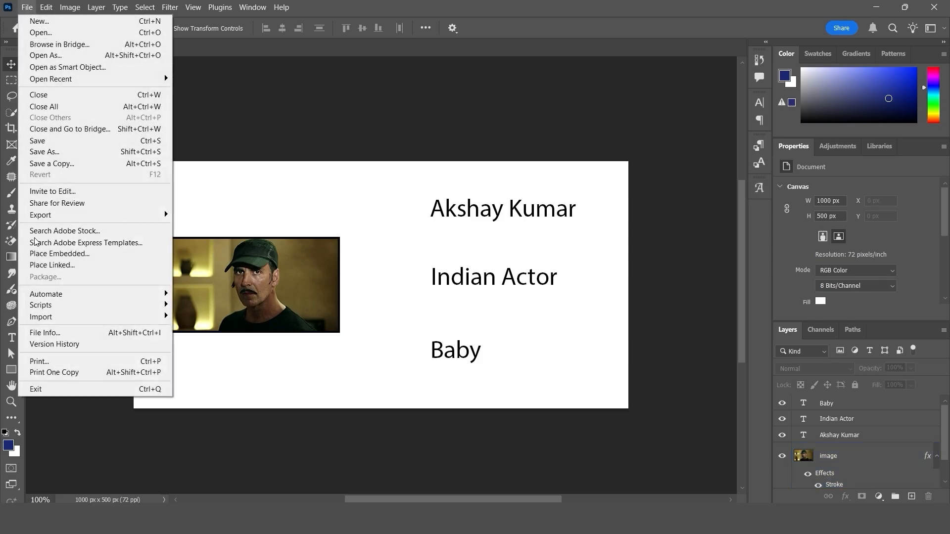
{"action": "mouse_move", "coordinate": [78, 311]}
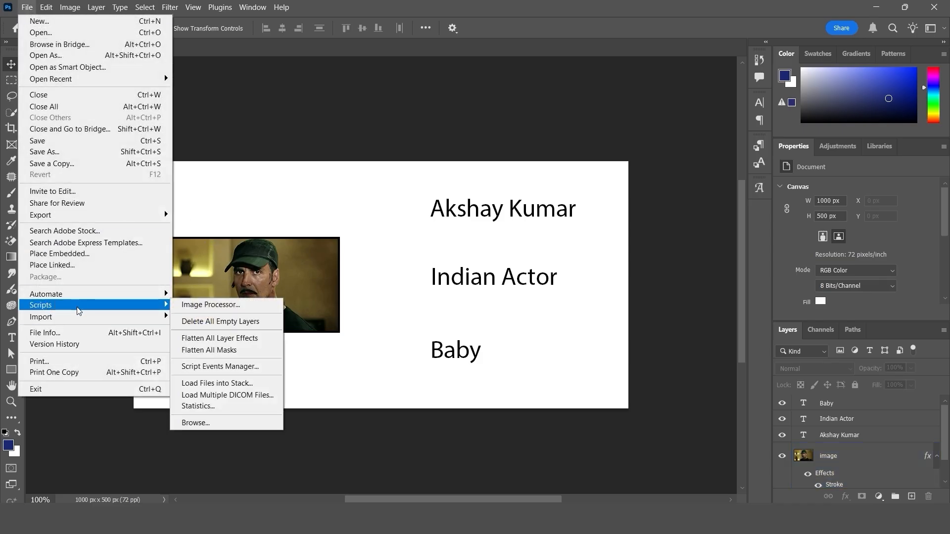
{"action": "left_click", "coordinate": [230, 307]}
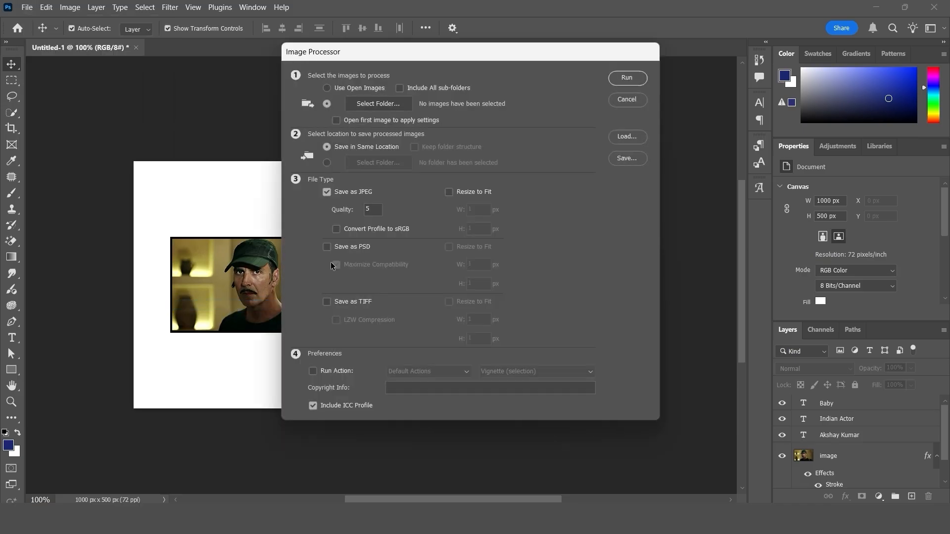
{"action": "left_click", "coordinate": [378, 104]}
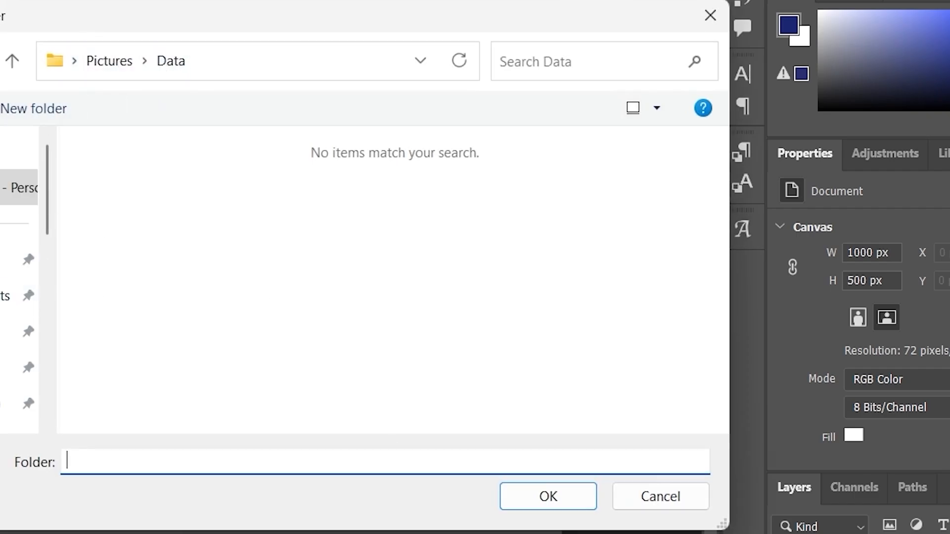
{"action": "left_click", "coordinate": [559, 499]}
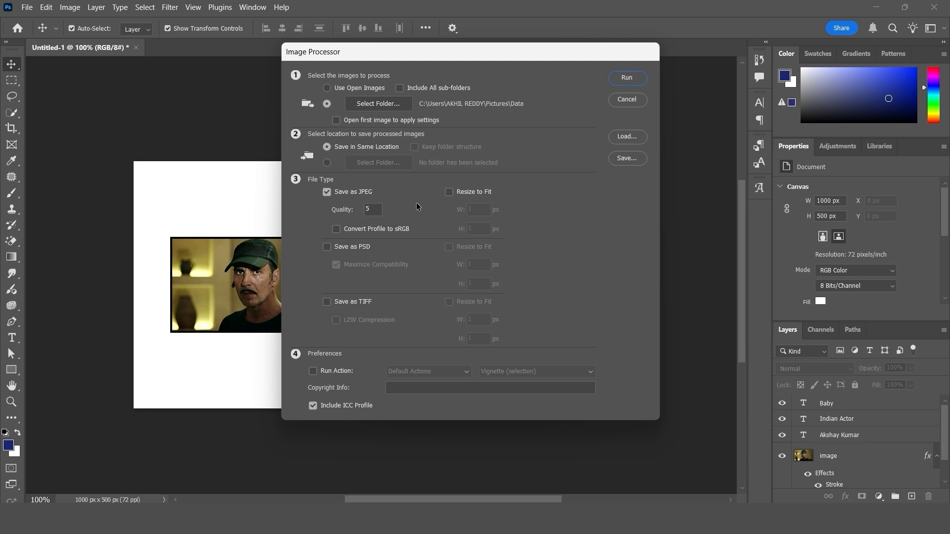
Step: Set the JPEG quality to 7, also enable saving as PSD, and run the Image Processor
{"action": "double_click", "coordinate": [372, 210]}
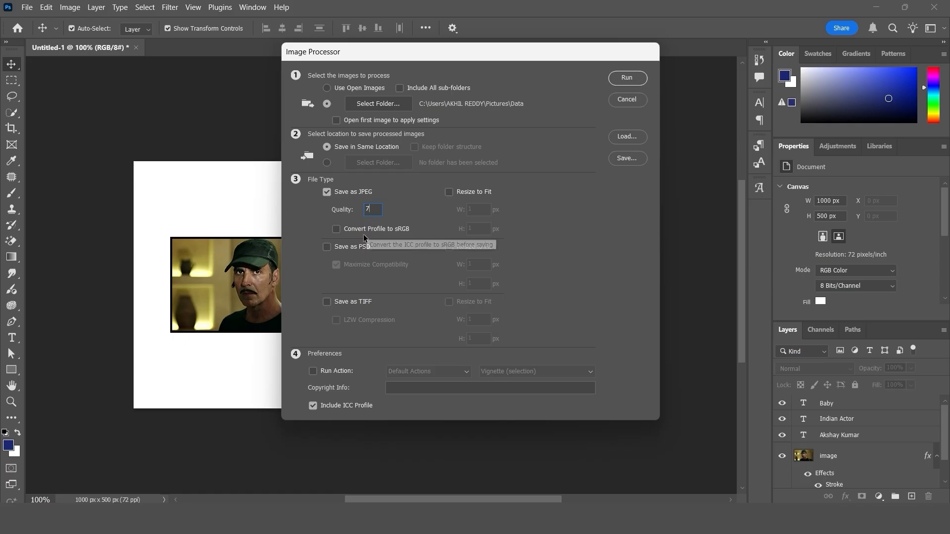
{"action": "left_click", "coordinate": [326, 248]}
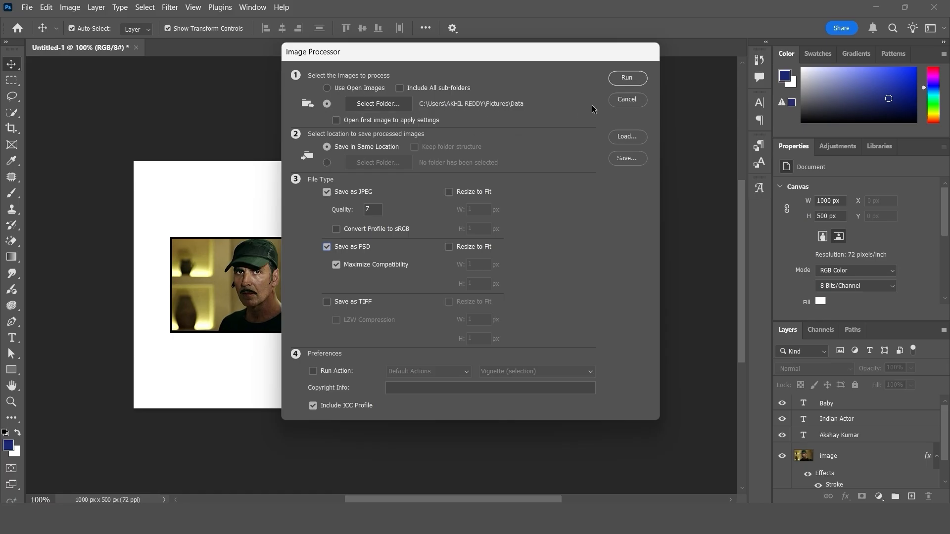
{"action": "left_click", "coordinate": [628, 78]}
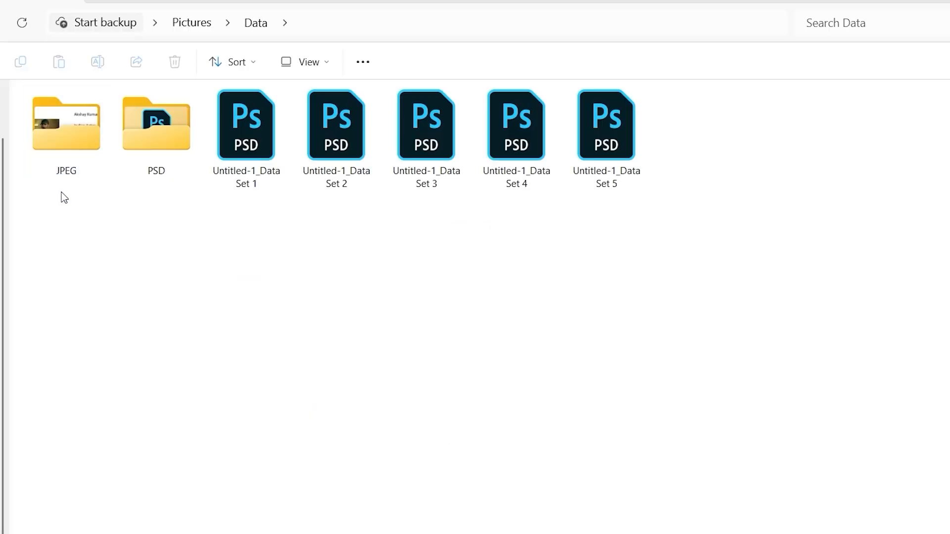
Step: Open the JPEG folder in File Explorer, look through the converted data set images, close the viewer and switch back to Photoshop
{"action": "double_click", "coordinate": [74, 157]}
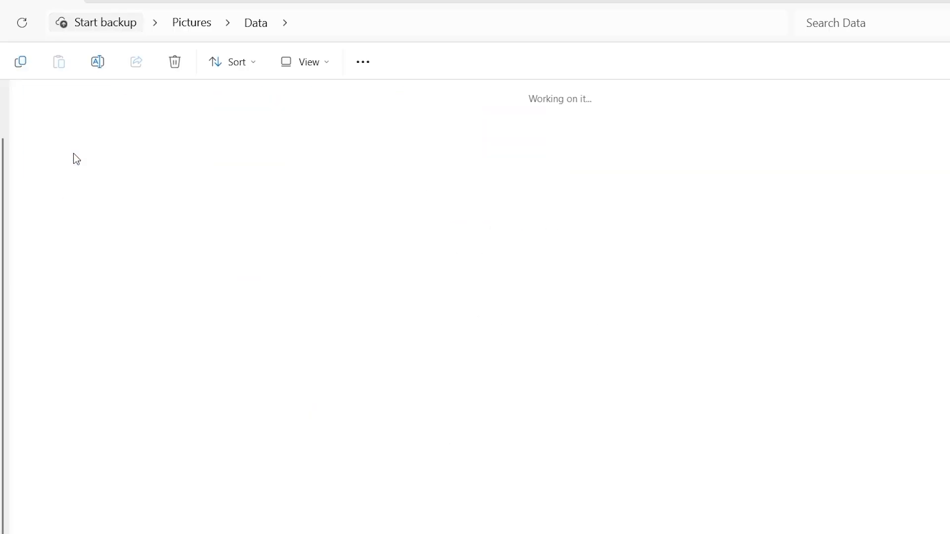
{"action": "double_click", "coordinate": [89, 157]}
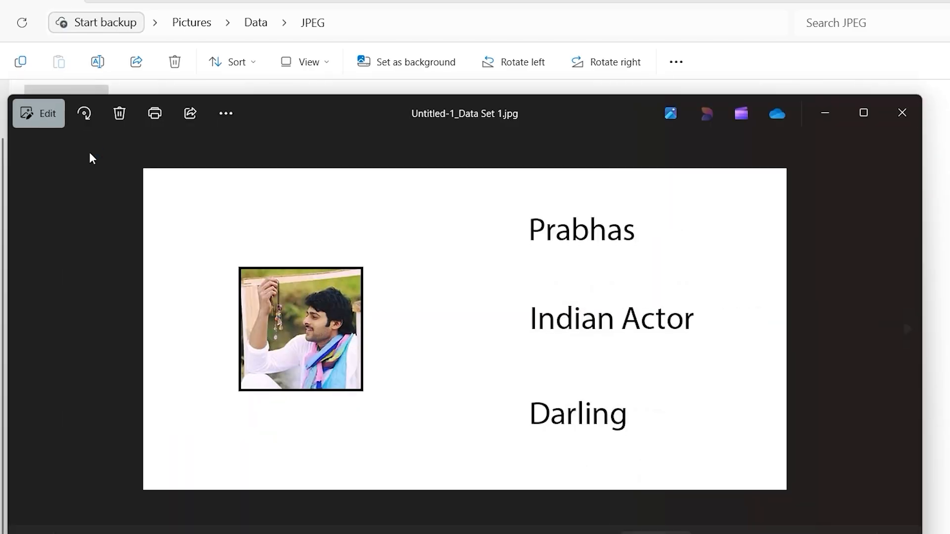
{"action": "key", "text": "Right"}
{"action": "key", "text": "Right"}
{"action": "key", "text": "Right"}
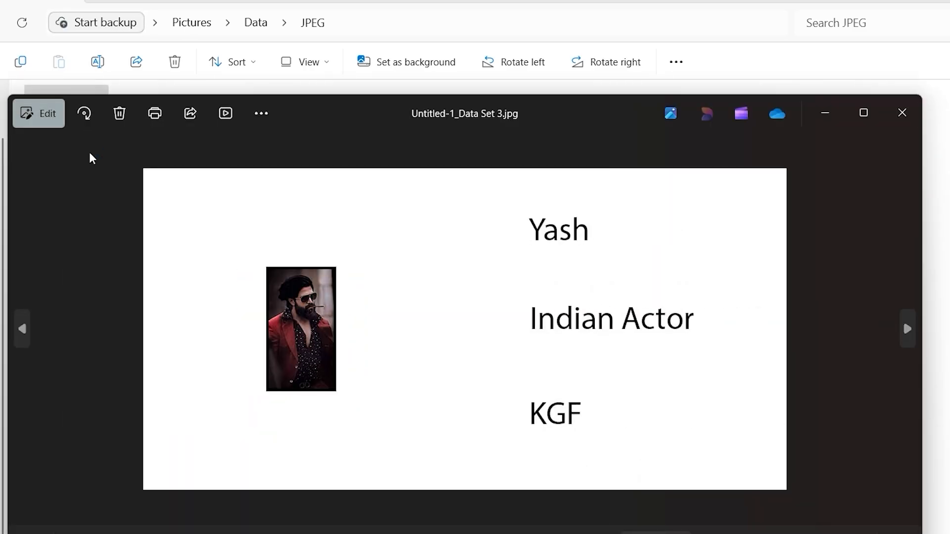
{"action": "key", "text": "Right"}
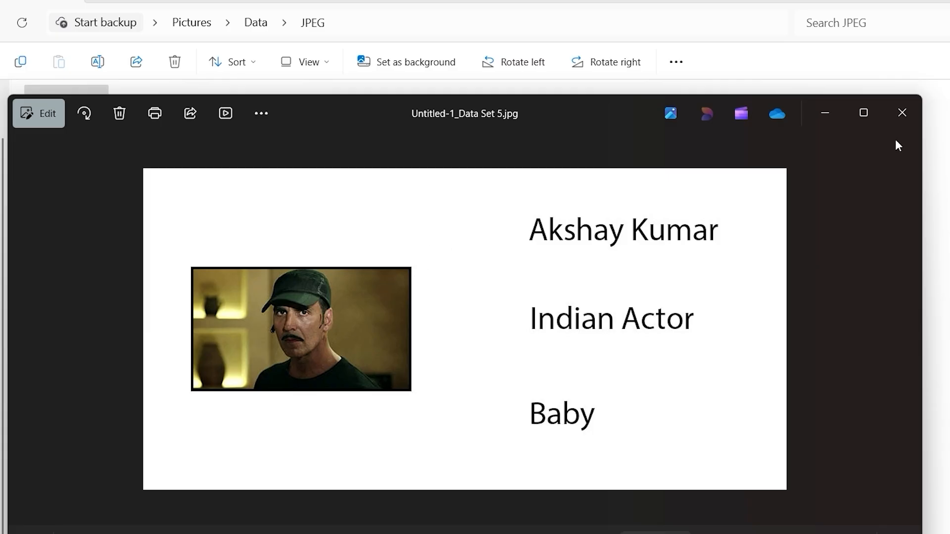
{"action": "left_click", "coordinate": [913, 114]}
{"action": "key", "text": "alt+Tab"}
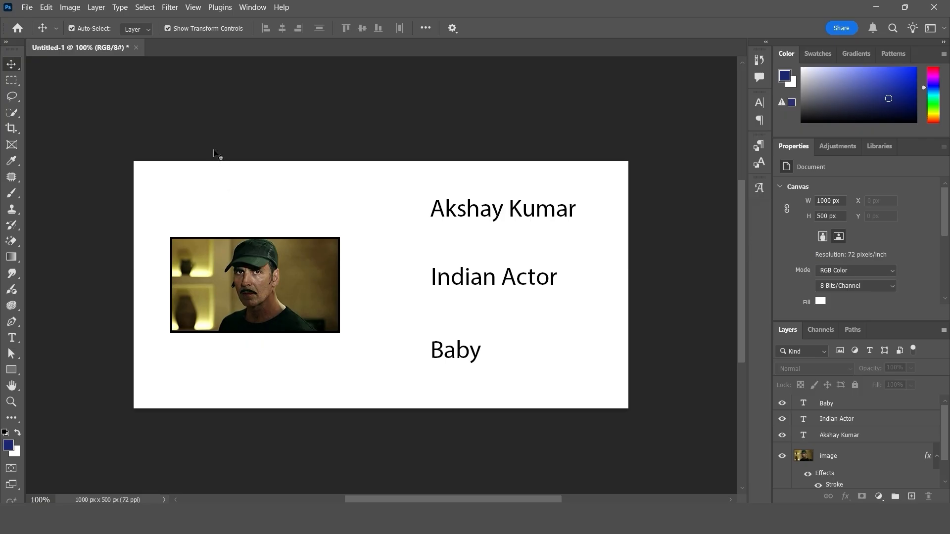
Step: Apply Data Set 1 to the actor template
{"action": "left_click", "coordinate": [69, 7]}
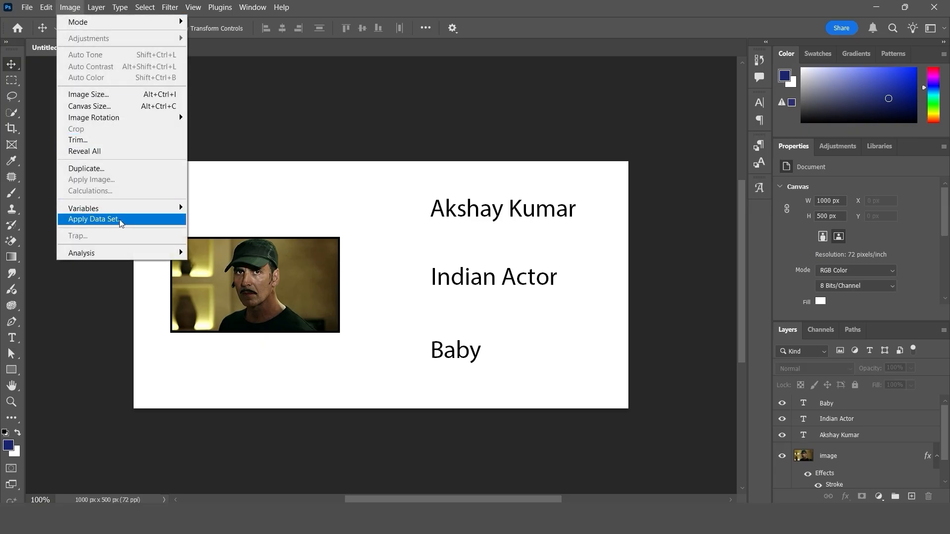
{"action": "mouse_move", "coordinate": [164, 211]}
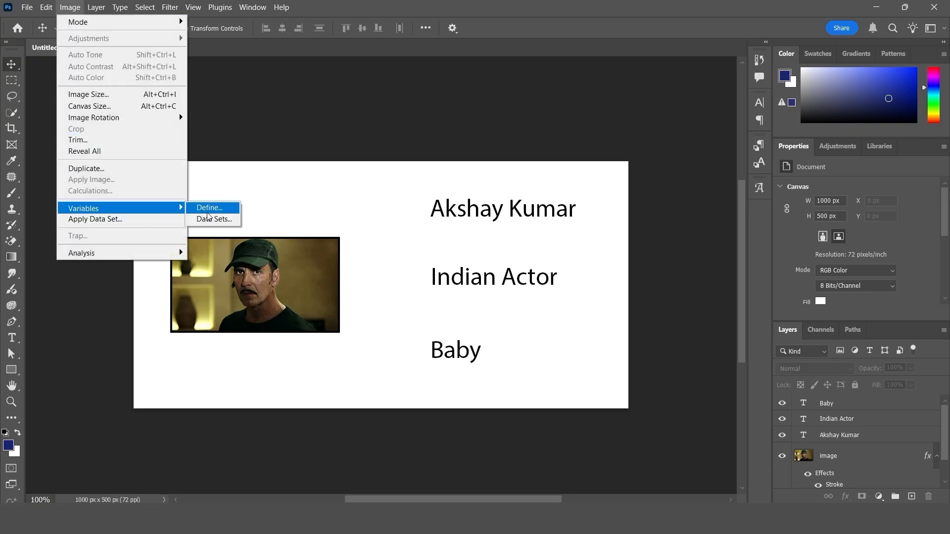
{"action": "left_click", "coordinate": [138, 221]}
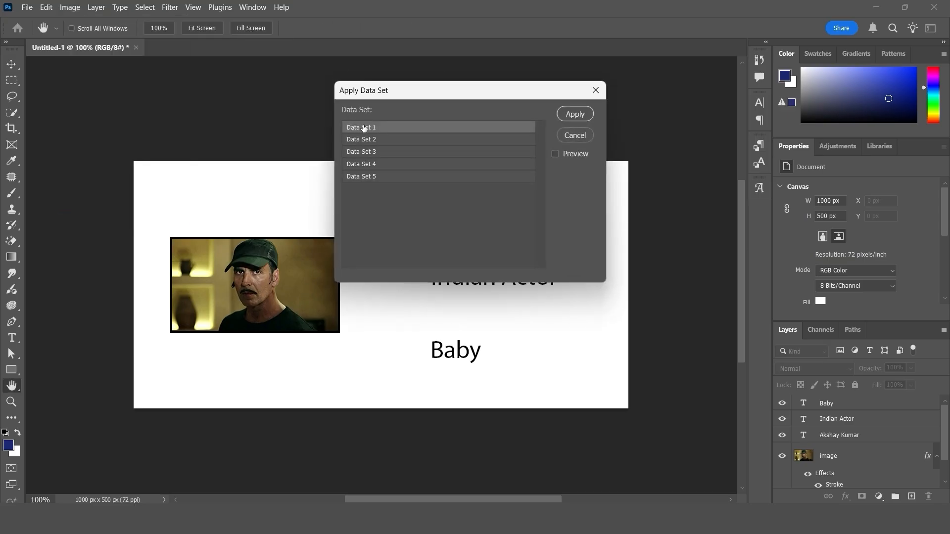
{"action": "left_click", "coordinate": [372, 178]}
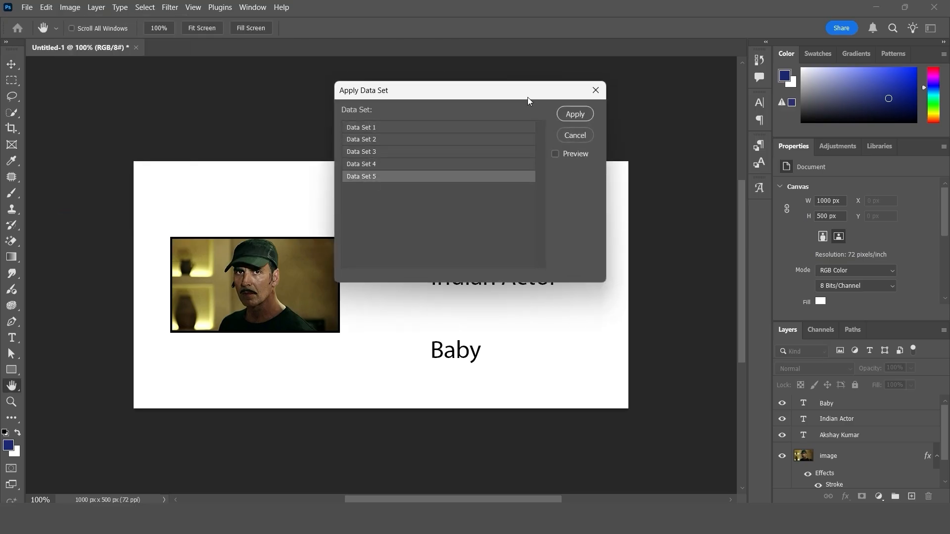
{"action": "left_click", "coordinate": [432, 131]}
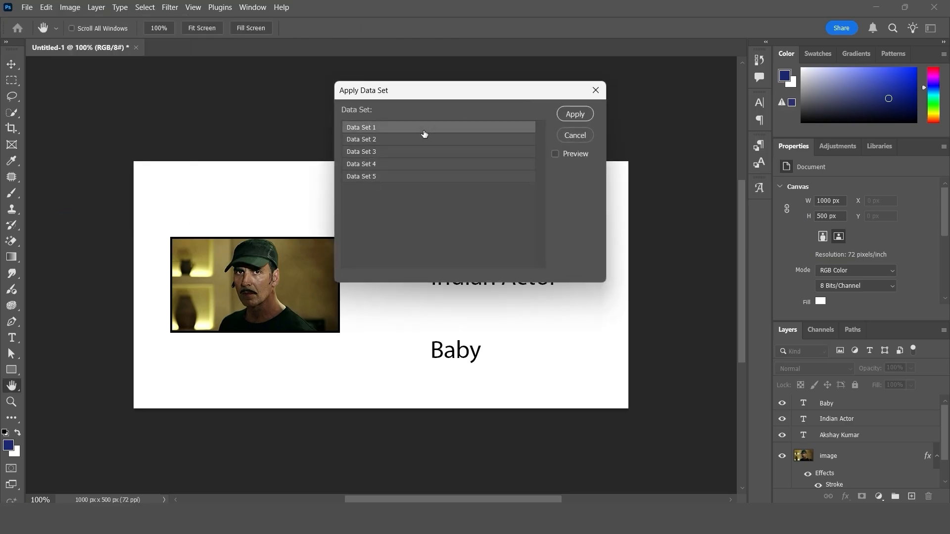
{"action": "left_click", "coordinate": [575, 115]}
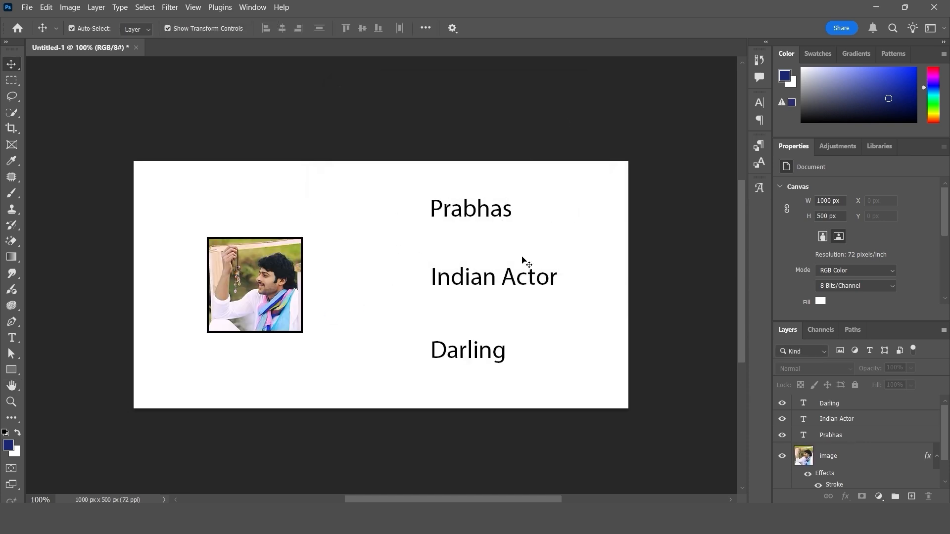
{"action": "left_click", "coordinate": [70, 8]}
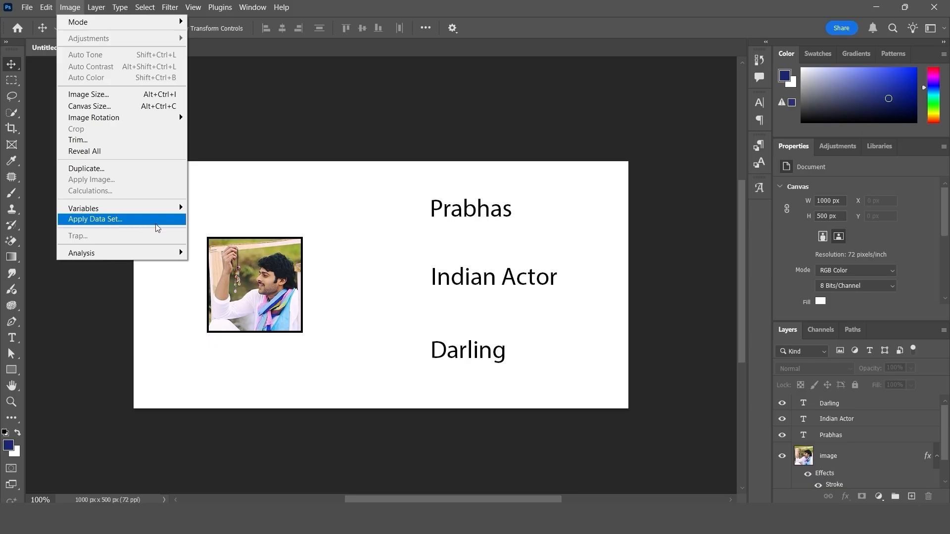
{"action": "mouse_move", "coordinate": [97, 208]}
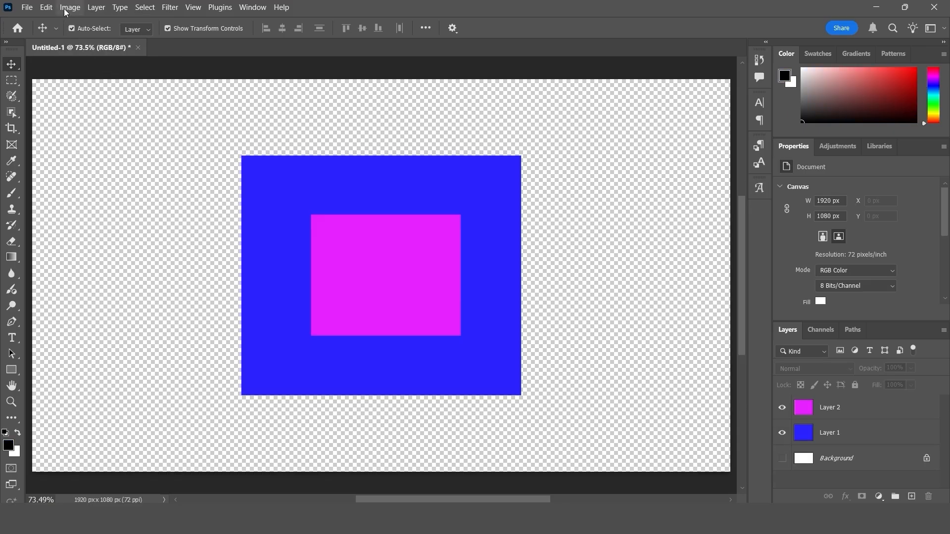
{"action": "left_click", "coordinate": [65, 9]}
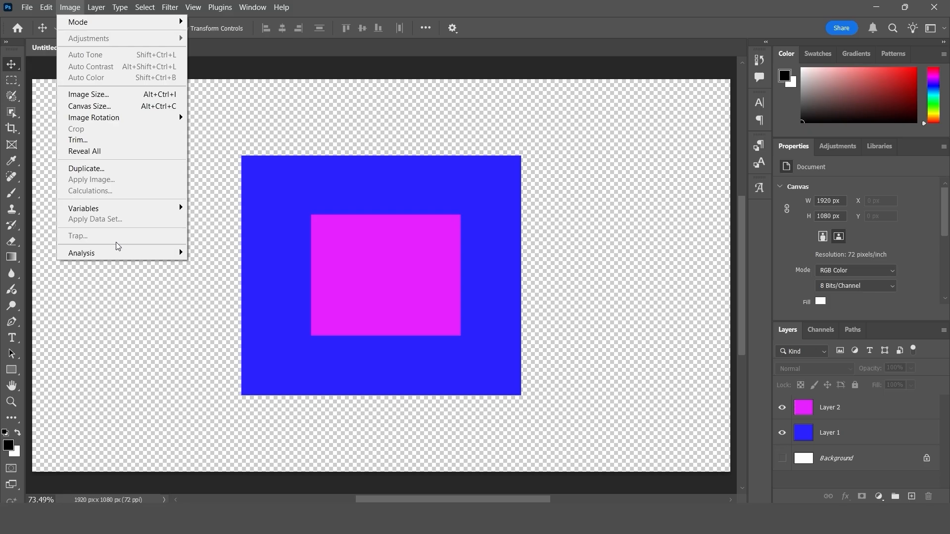
{"action": "left_click", "coordinate": [150, 308]}
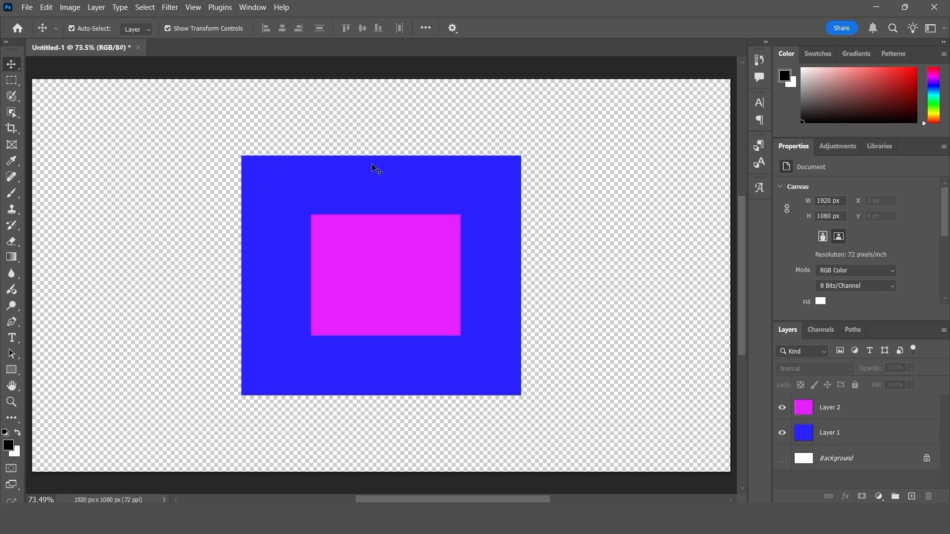
Step: Select the blue Layer 1 and the magenta Layer 2 together
{"action": "left_click", "coordinate": [855, 434]}
{"action": "left_click", "coordinate": [847, 413]}
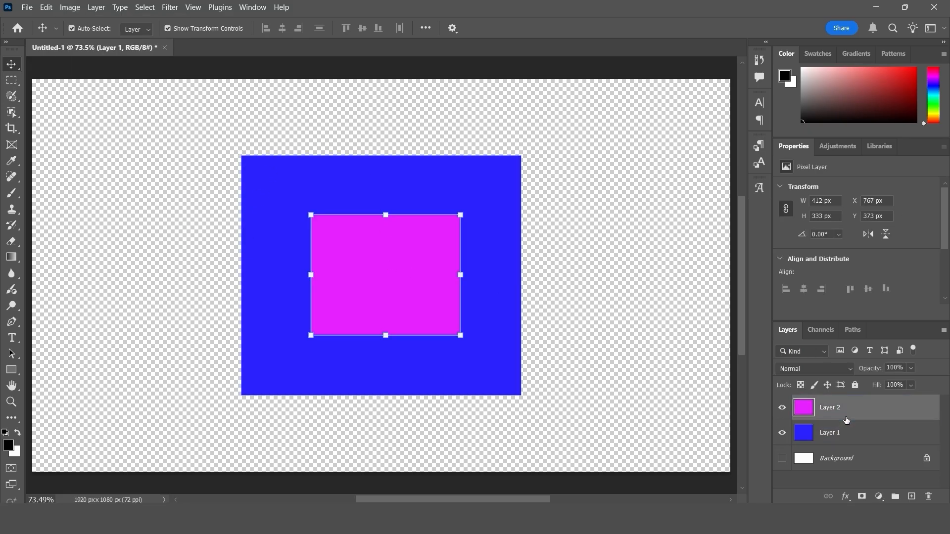
{"action": "left_click", "coordinate": [850, 430]}
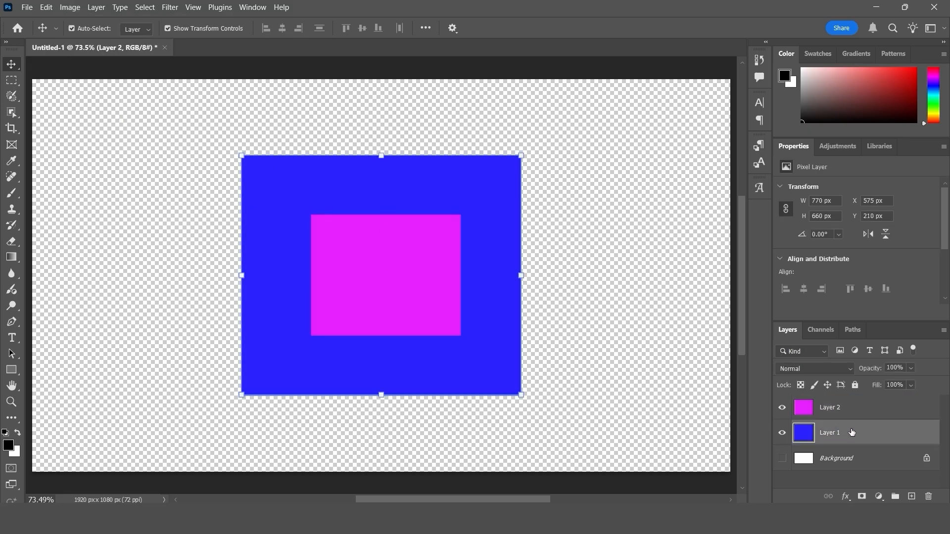
{"action": "left_click", "coordinate": [808, 411]}
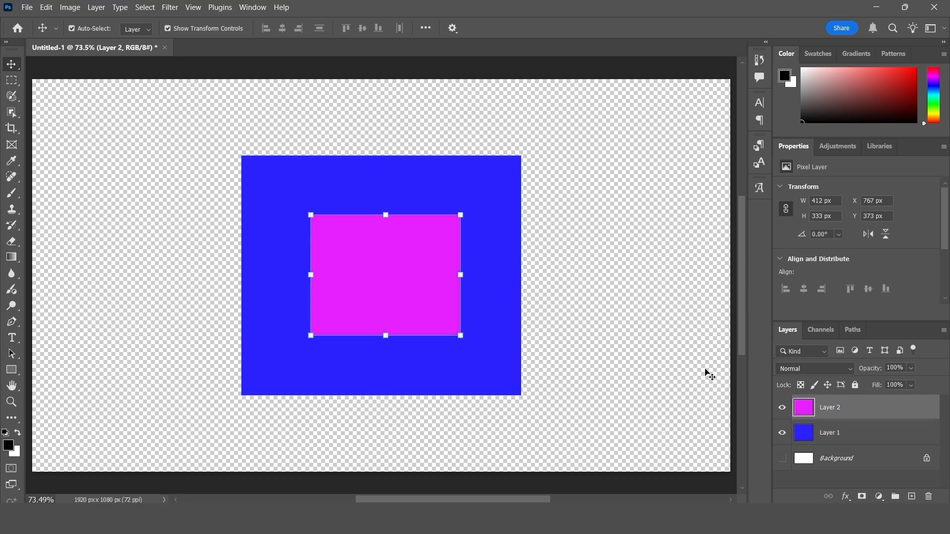
{"action": "left_click_drag", "start_coordinate": [293, 128], "coordinate": [420, 372]}
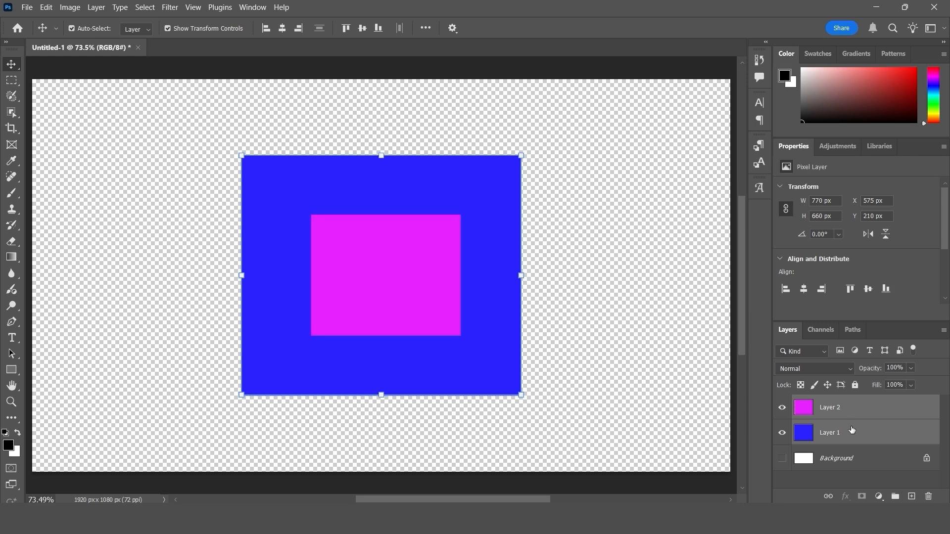
{"action": "left_click", "coordinate": [69, 8]}
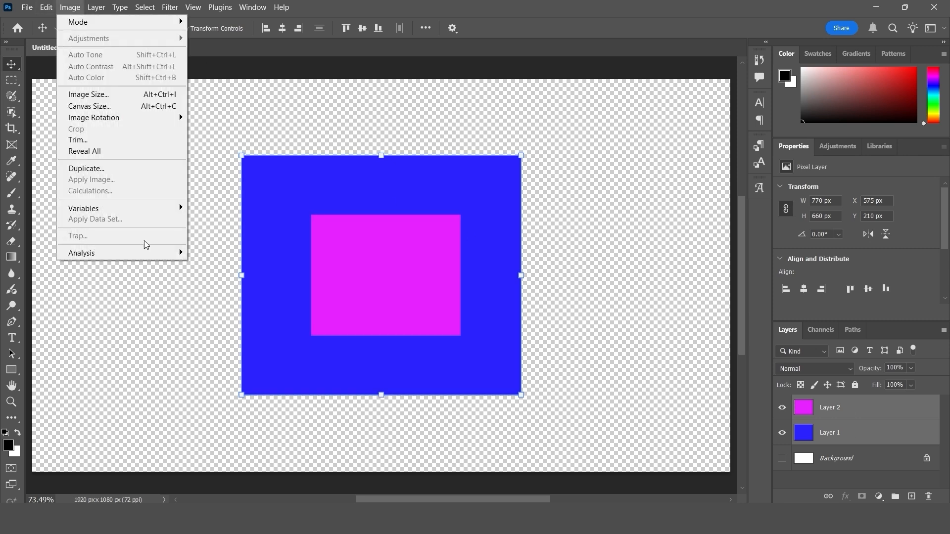
{"action": "left_click", "coordinate": [296, 109]}
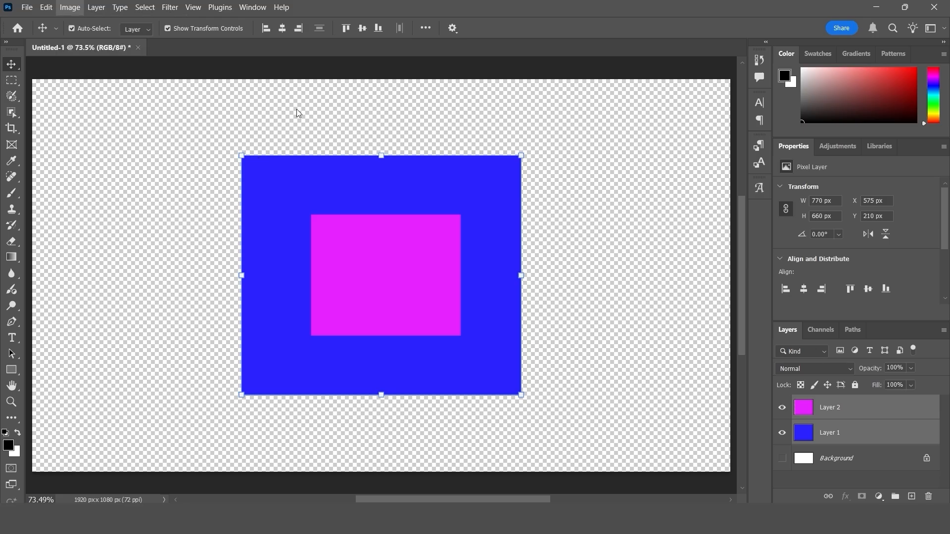
{"action": "left_click_drag", "start_coordinate": [323, 121], "coordinate": [392, 280]}
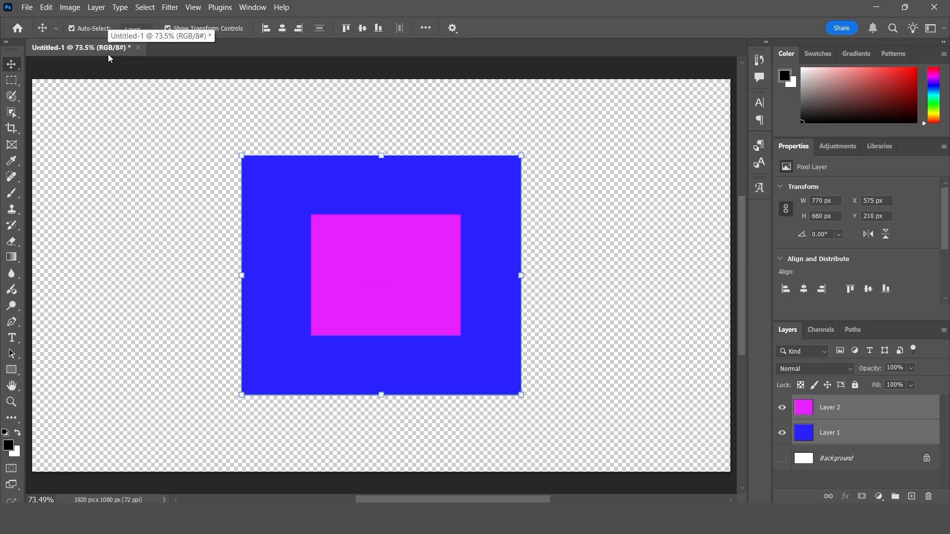
{"action": "left_click", "coordinate": [248, 111]}
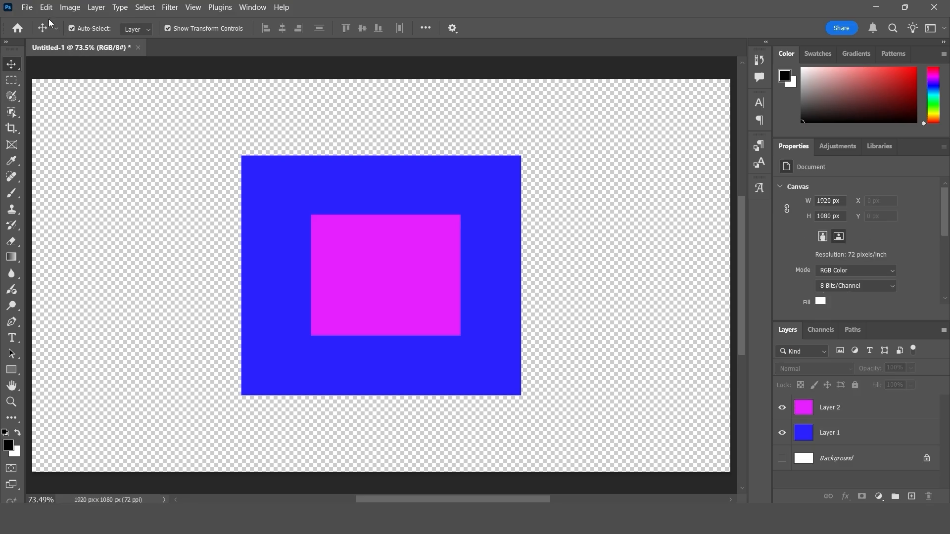
{"action": "left_click", "coordinate": [71, 14]}
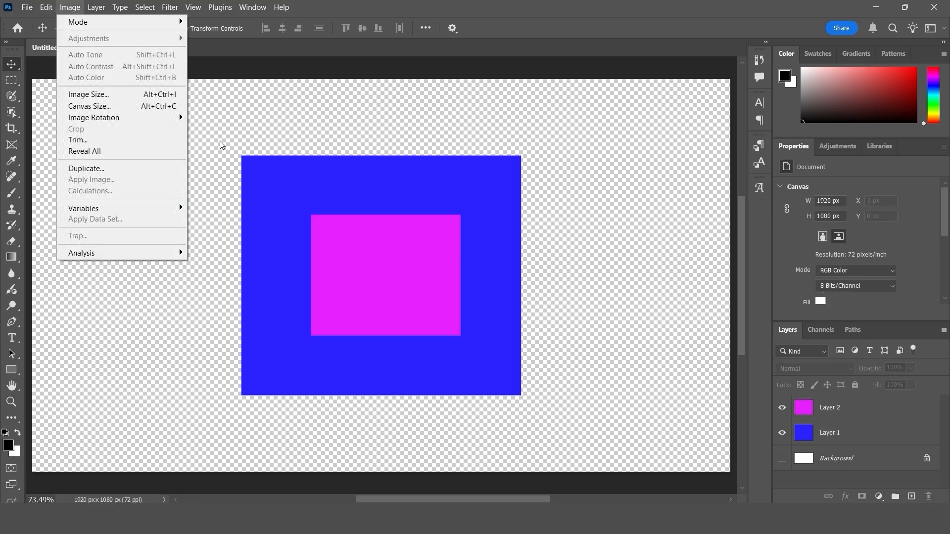
{"action": "left_click", "coordinate": [255, 147]}
Step: Move the magenta rectangle slightly to about X 772 px, Y 388 px within the blue rectangle
{"action": "left_click_drag", "start_coordinate": [365, 269], "coordinate": [355, 260]}
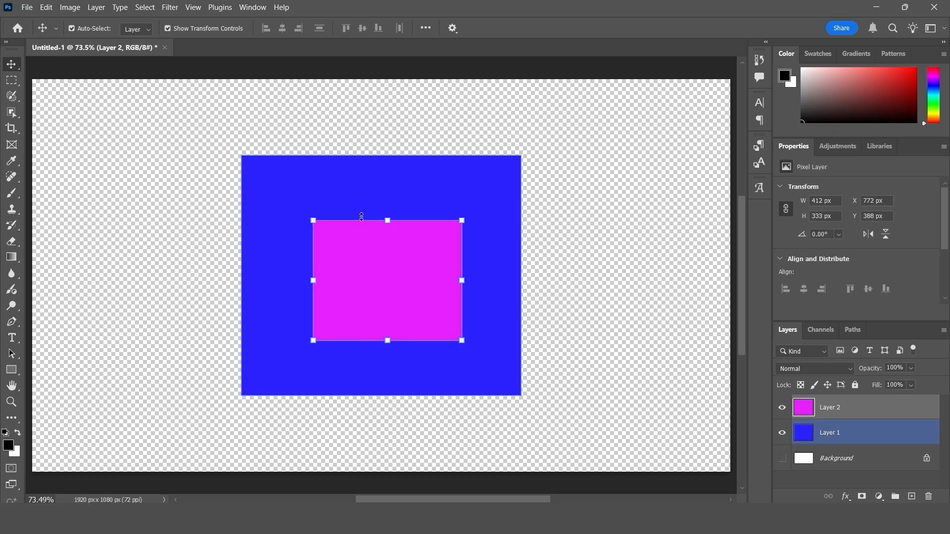
{"action": "scroll", "coordinate": [292, 259], "scroll_direction": "up", "scroll_amount": 9}
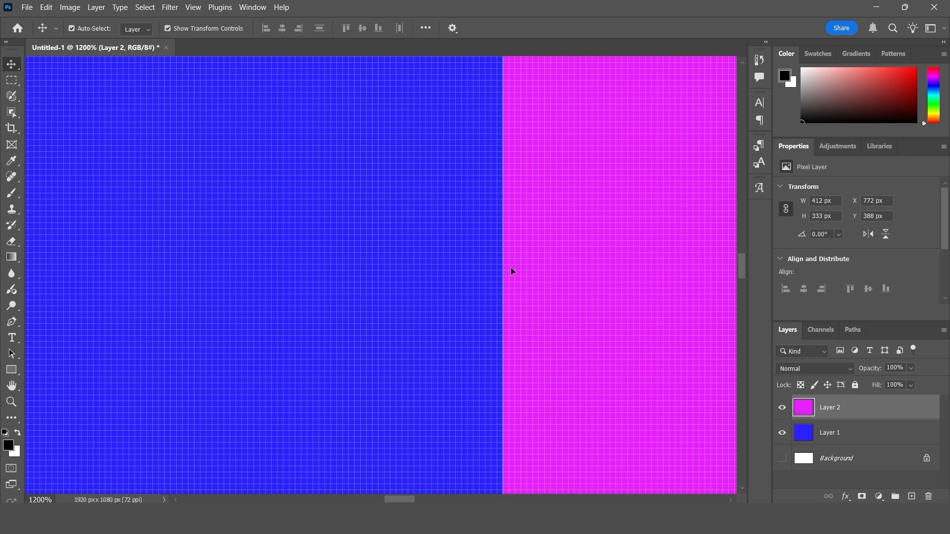
Step: Select Layer 1 and Layer 2 and convert the document to CMYK Color, keeping the layers separate
{"action": "left_click", "coordinate": [457, 155]}
{"action": "left_click", "coordinate": [872, 425], "text": "shift"}
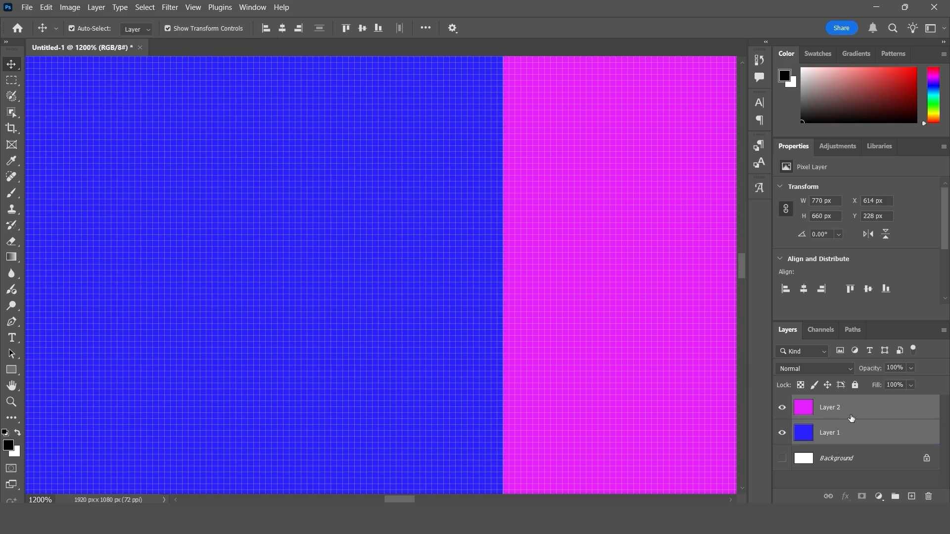
{"action": "left_click", "coordinate": [68, 8]}
{"action": "mouse_move", "coordinate": [96, 23]}
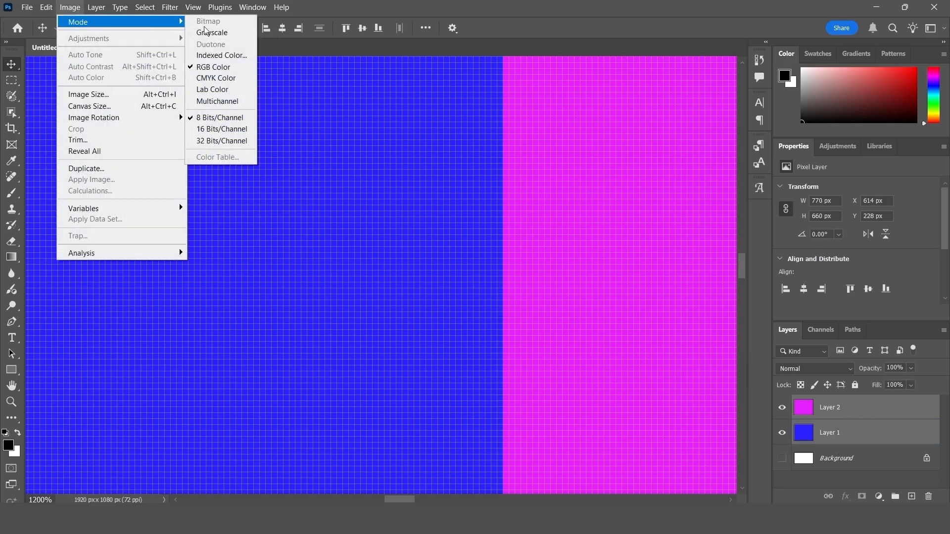
{"action": "left_click", "coordinate": [216, 78]}
{"action": "left_click", "coordinate": [581, 203]}
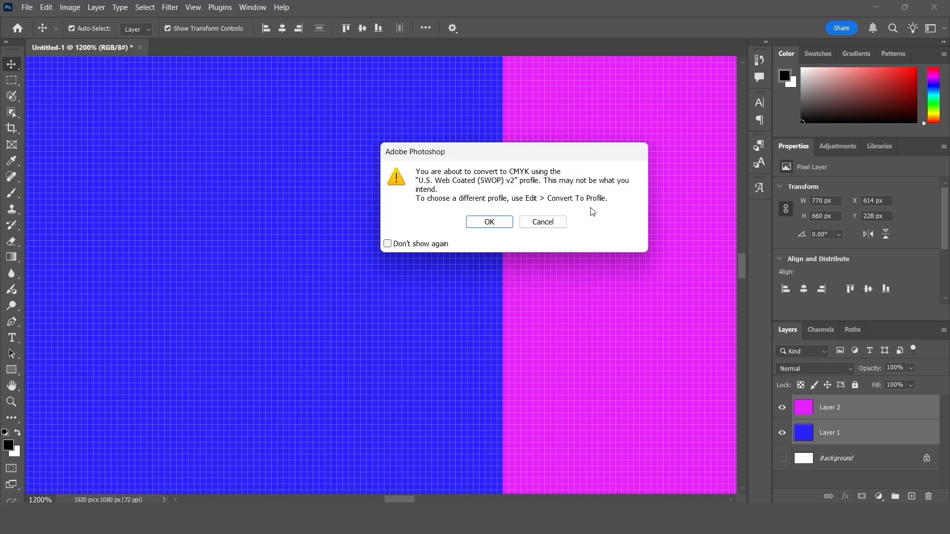
{"action": "left_click", "coordinate": [489, 220]}
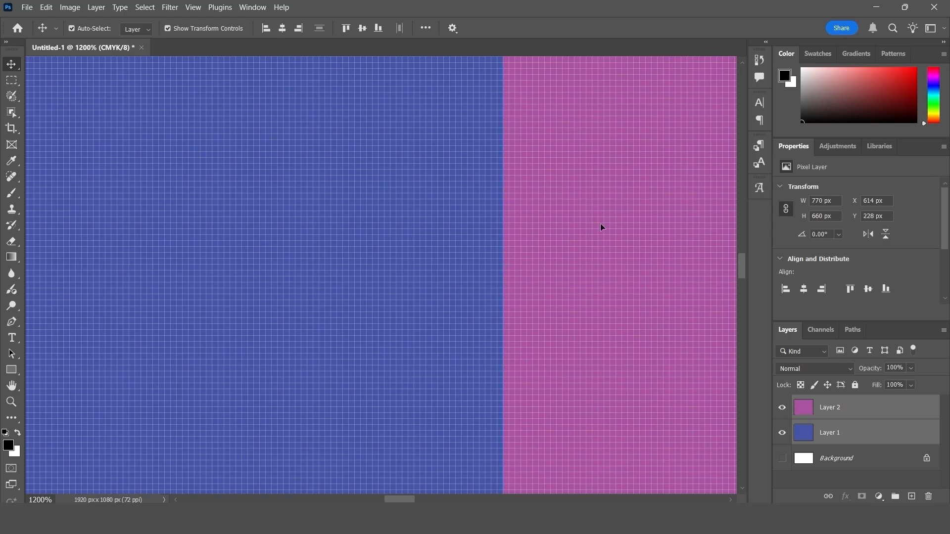
Step: Apply a Trap with a width of 10 pixels, flattening the visible layers and discarding the hidden one
{"action": "left_click", "coordinate": [70, 7]}
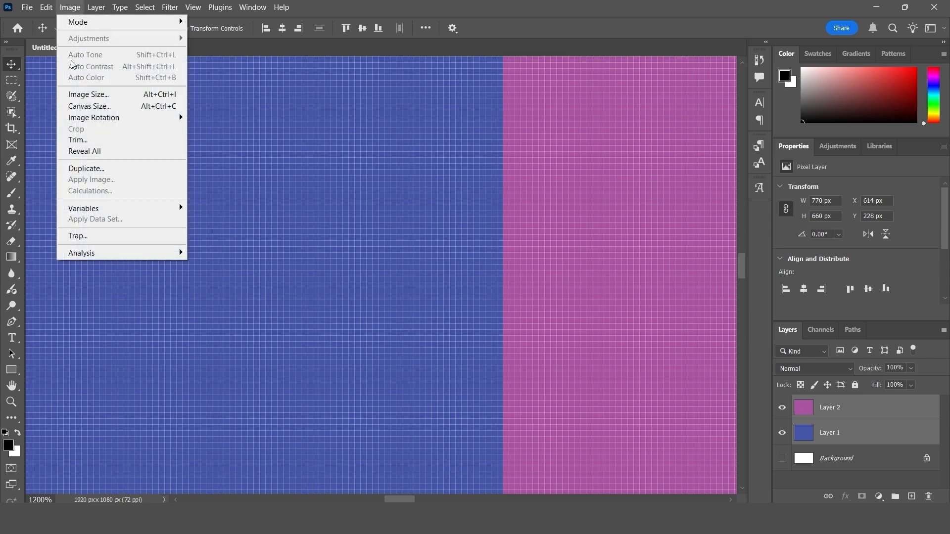
{"action": "left_click", "coordinate": [132, 238]}
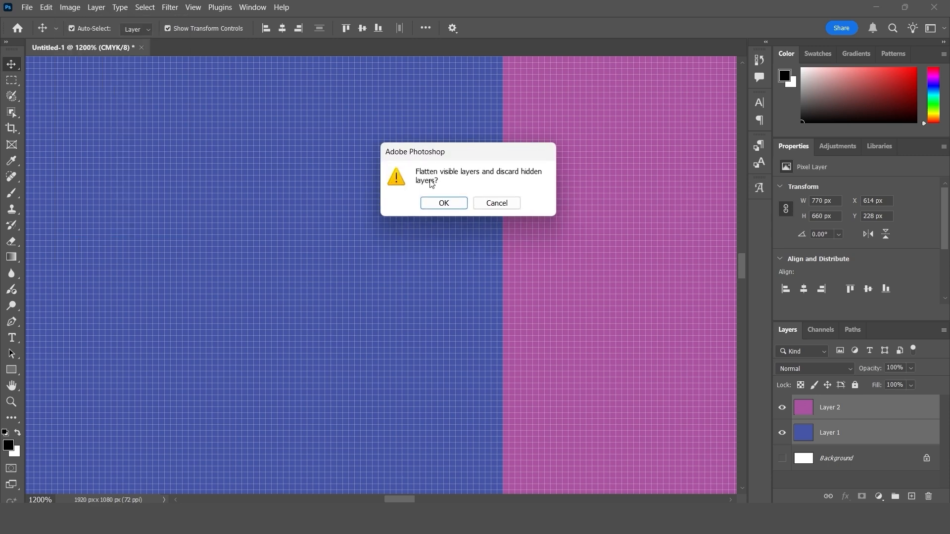
{"action": "left_click", "coordinate": [444, 204]}
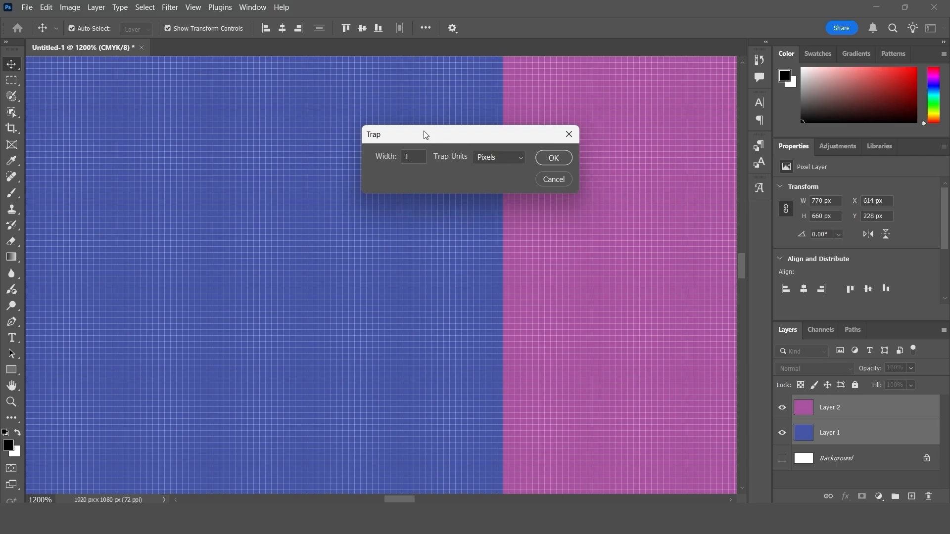
{"action": "left_click_drag", "start_coordinate": [425, 135], "coordinate": [454, 280]}
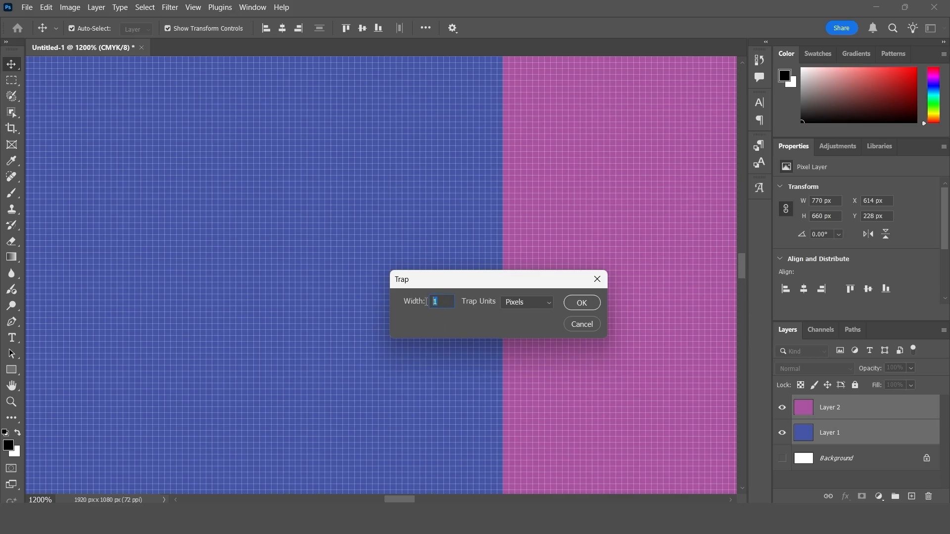
{"action": "type", "text": "10"}
{"action": "left_click", "coordinate": [582, 303]}
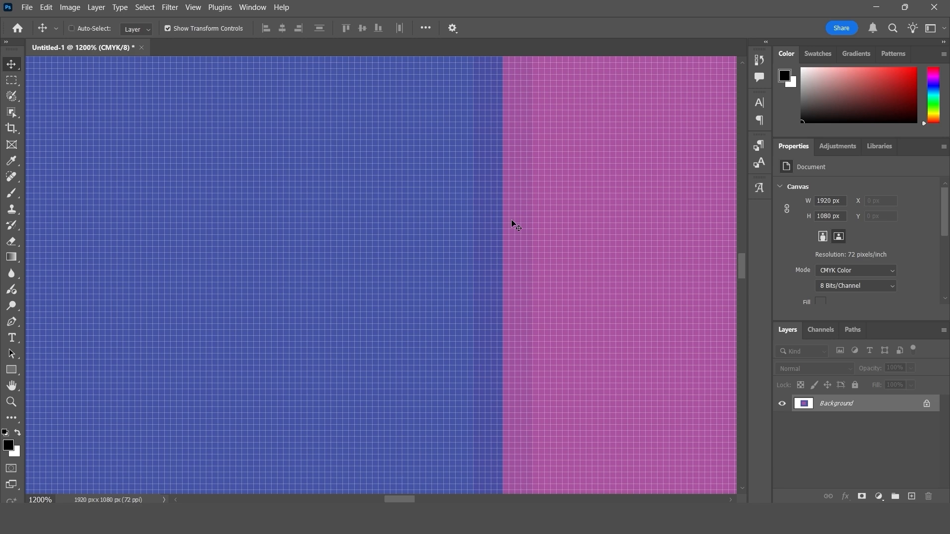
Step: Undo, redo and again undo the trap to compare the blue and magenta border with and without it
{"action": "key", "text": "ctrl+z"}
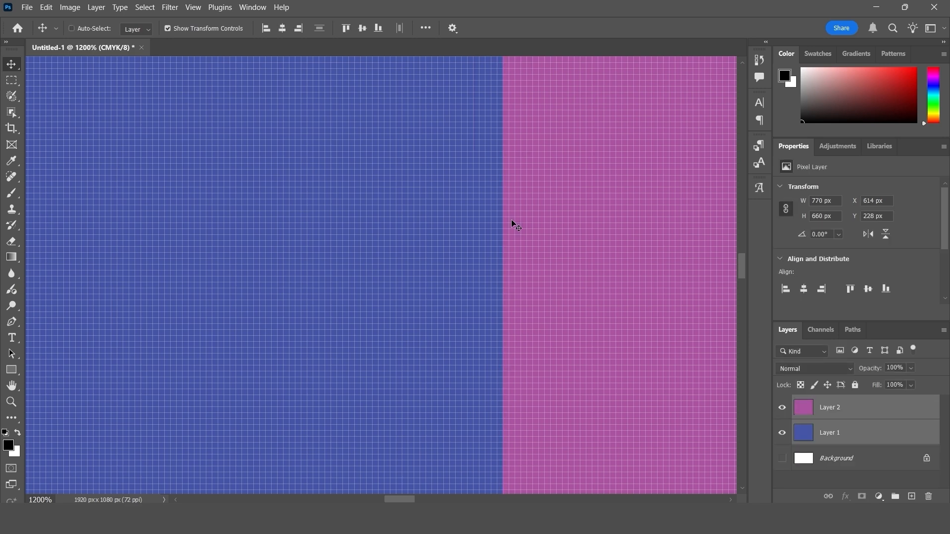
{"action": "key", "text": "ctrl+shift+z"}
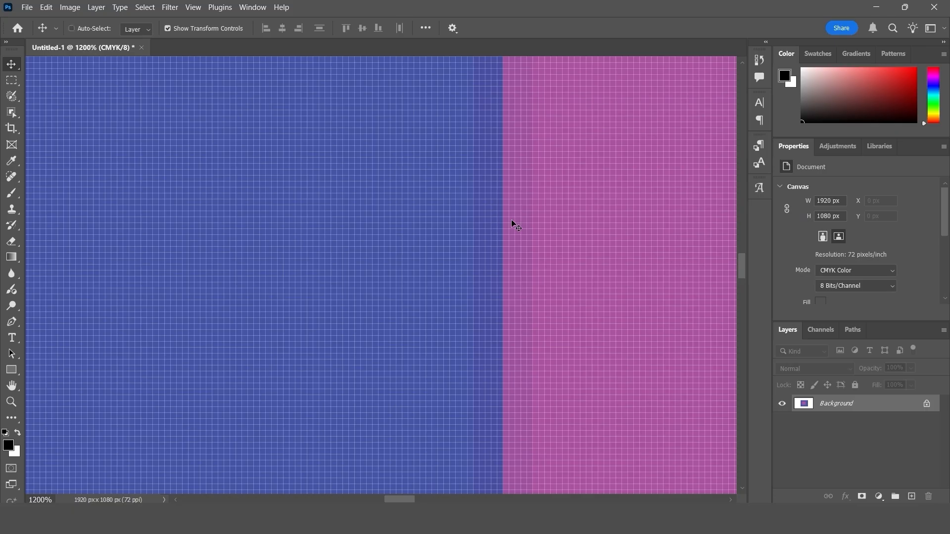
{"action": "key", "text": "ctrl+z"}
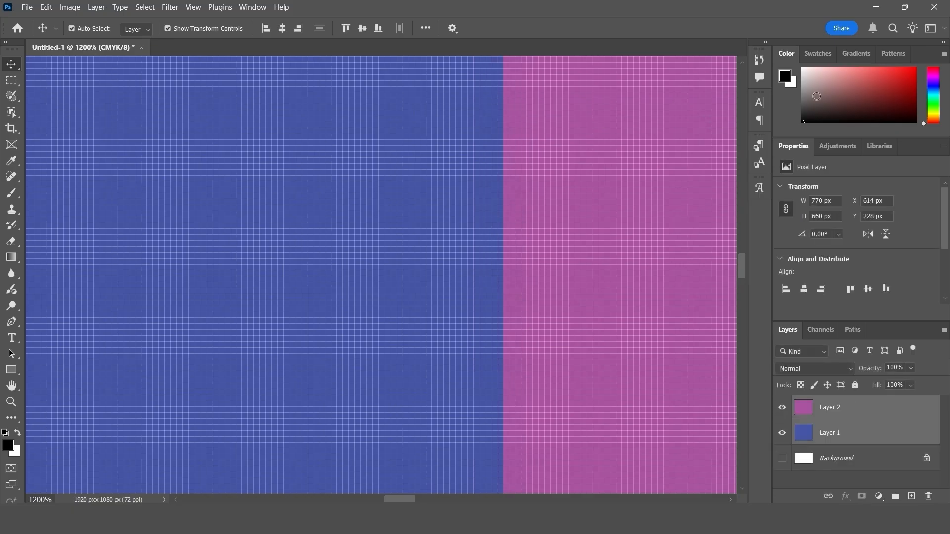
Step: Apply a Trap with a width of 1 pixel, flattening the visible layers and discarding the hidden one
{"action": "left_click", "coordinate": [70, 7]}
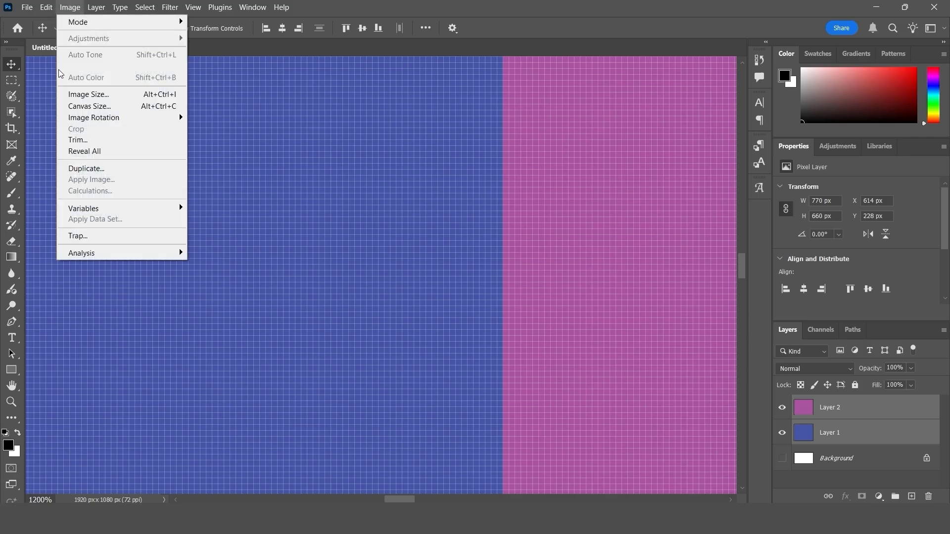
{"action": "left_click", "coordinate": [82, 234]}
{"action": "left_click", "coordinate": [438, 205]}
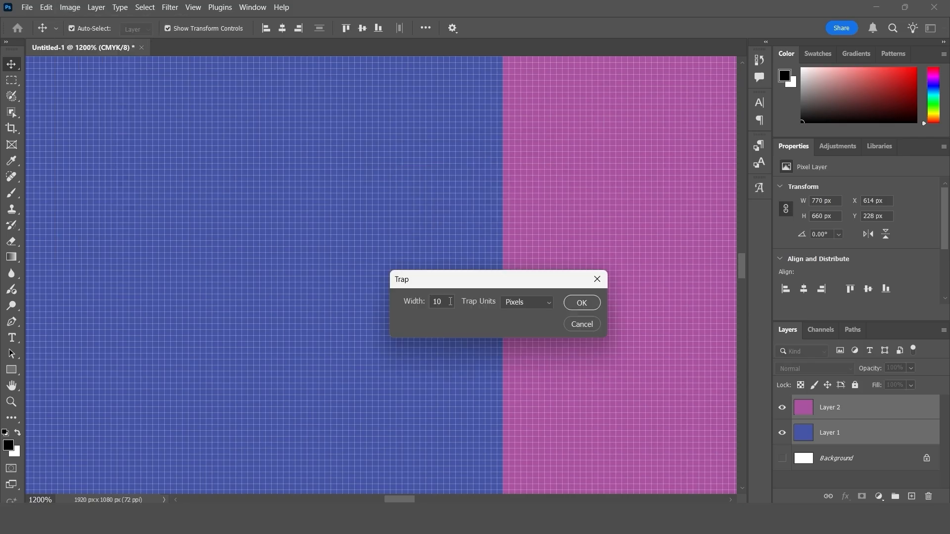
{"action": "double_click", "coordinate": [442, 300]}
{"action": "type", "text": "1"}
{"action": "left_click", "coordinate": [583, 302]}
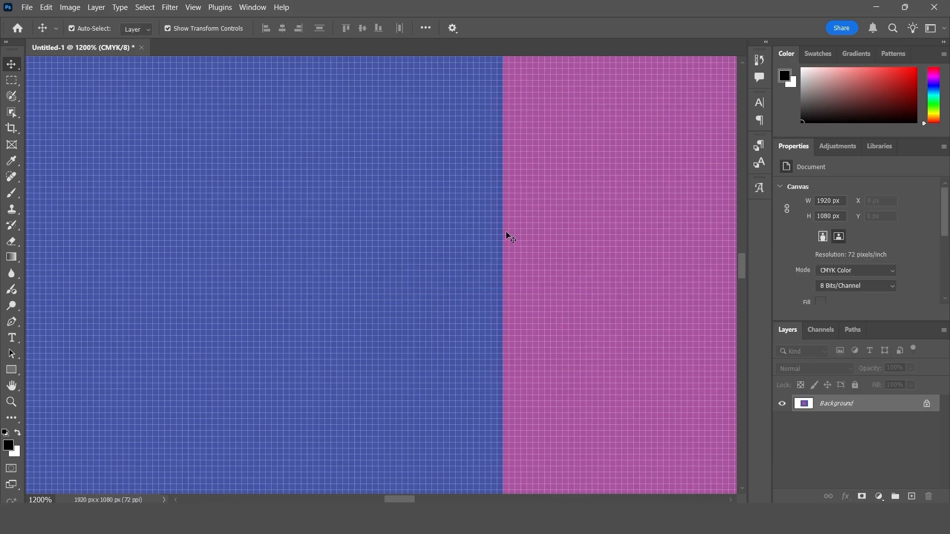
Step: Undo and redo the 1-pixel trap to compare the blue and magenta border closely with and without it
{"action": "key", "text": "ctrl+plus"}
{"action": "key", "text": "ctrl+plus"}
{"action": "left_click_drag", "start_coordinate": [457, 236], "coordinate": [215, 251]}
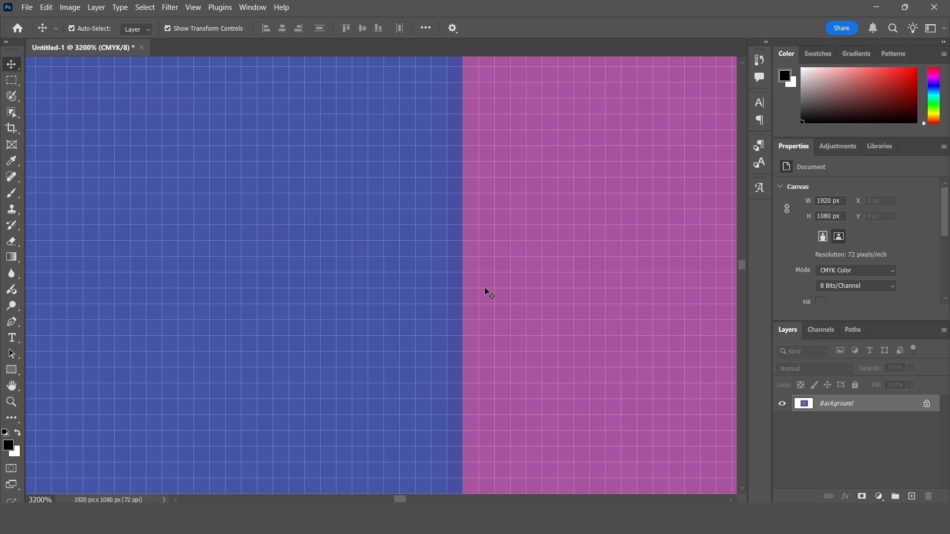
{"action": "key", "text": "ctrl"}
{"action": "key", "text": "ctrl+z"}
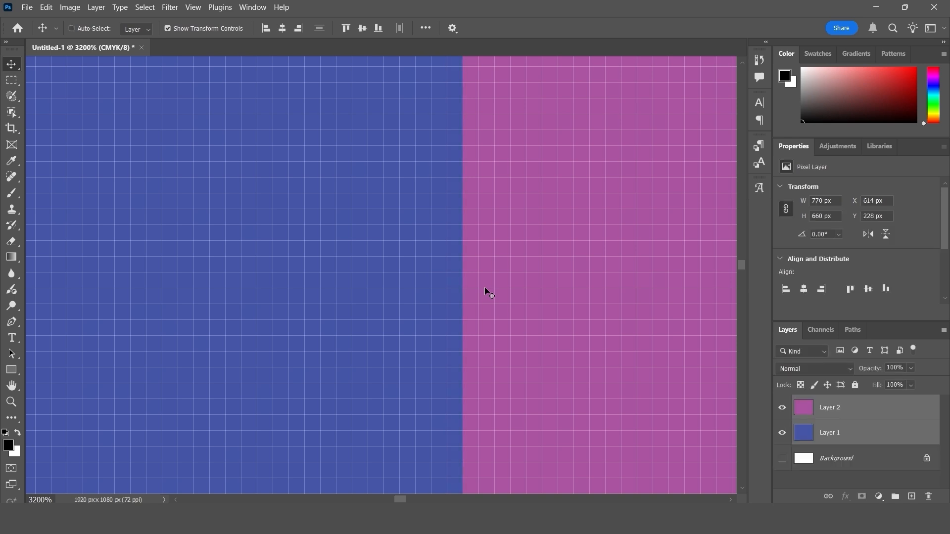
{"action": "key", "text": "ctrl+shift+z"}
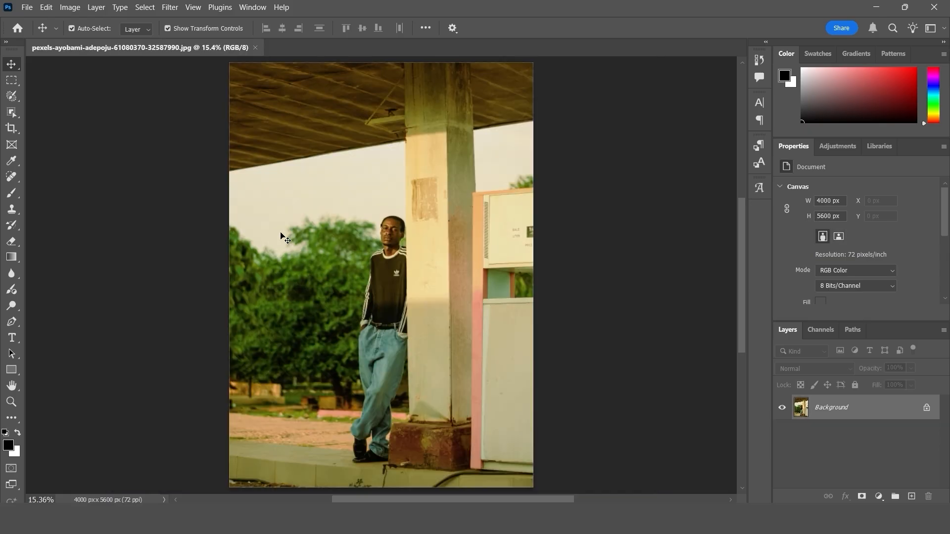
Step: Measure the pillar's vertical edge with the Ruler Tool, drawing a line about 4695 pixels long from the ceiling to the pillar's base
{"action": "left_click", "coordinate": [69, 8]}
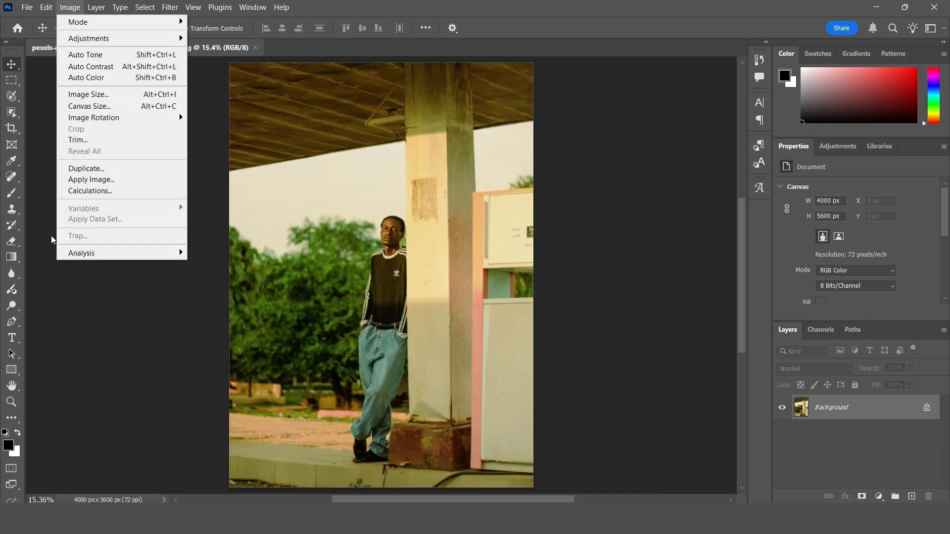
{"action": "mouse_move", "coordinate": [111, 254]}
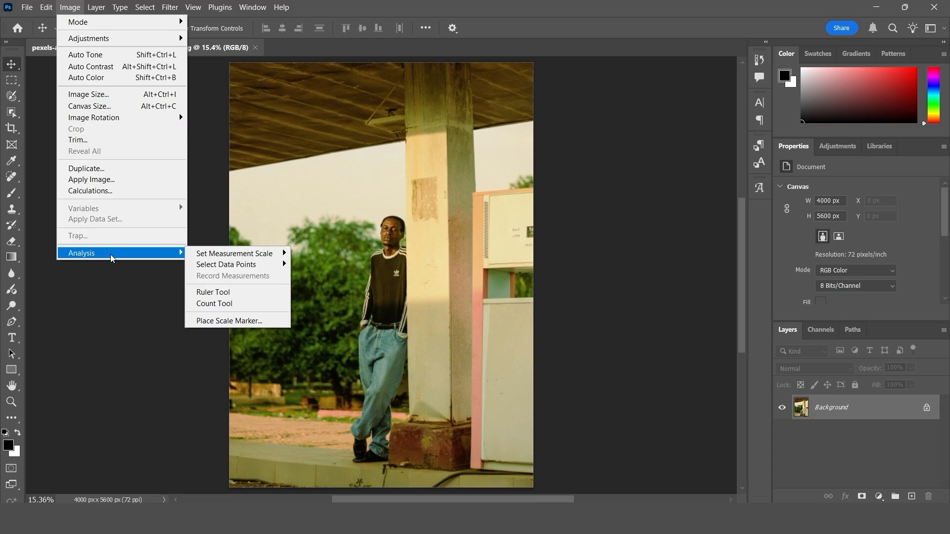
{"action": "mouse_move", "coordinate": [220, 257]}
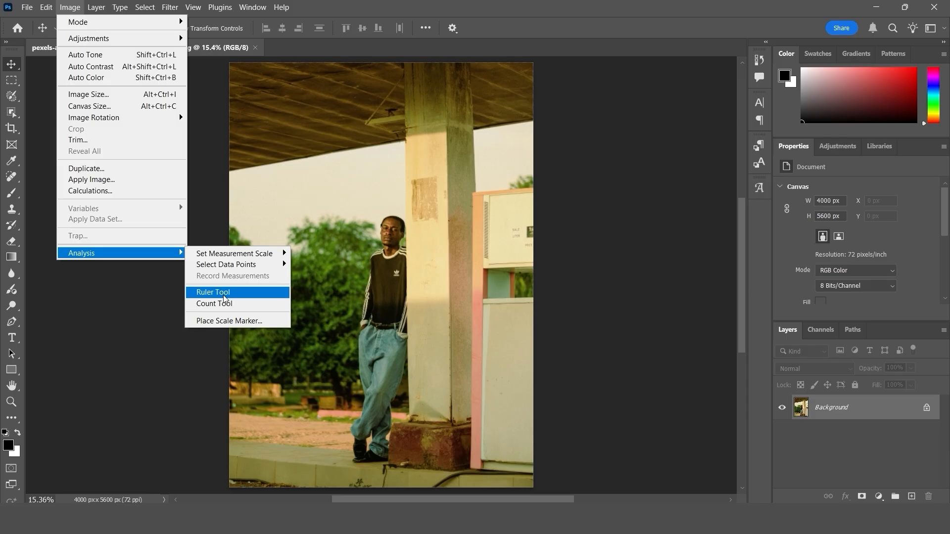
{"action": "left_click", "coordinate": [224, 293]}
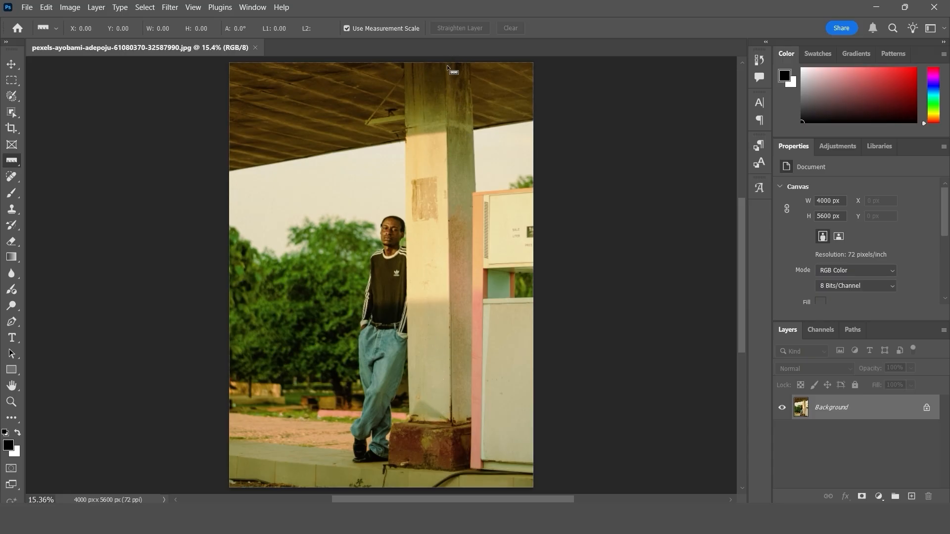
{"action": "mouse_move", "coordinate": [448, 65]}
{"action": "left_mouse_down"}
{"action": "mouse_move", "coordinate": [439, 291]}
{"action": "mouse_move", "coordinate": [452, 422]}
{"action": "left_mouse_up"}
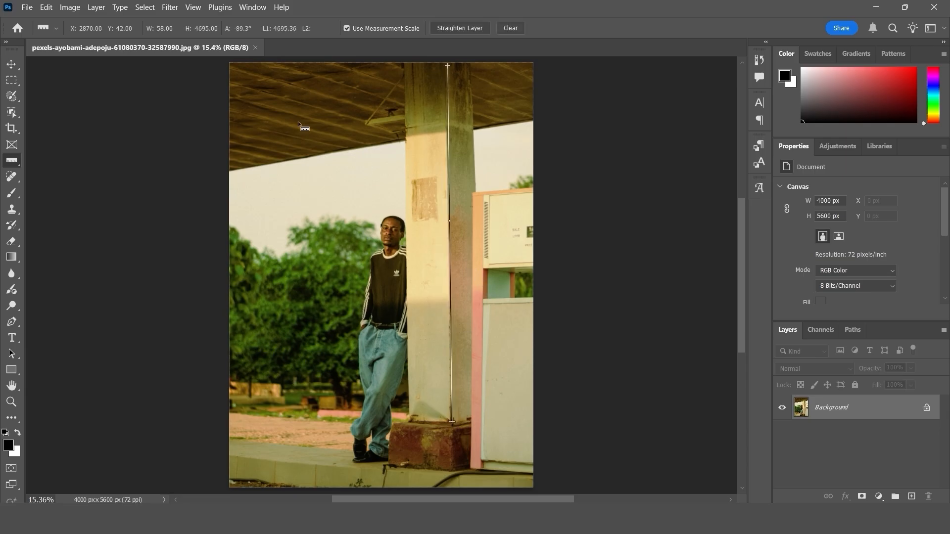
Step: Record the pillar's ruler measurement in the Measurement Log
{"action": "key", "text": "ctrl+minus"}
{"action": "left_click", "coordinate": [68, 8]}
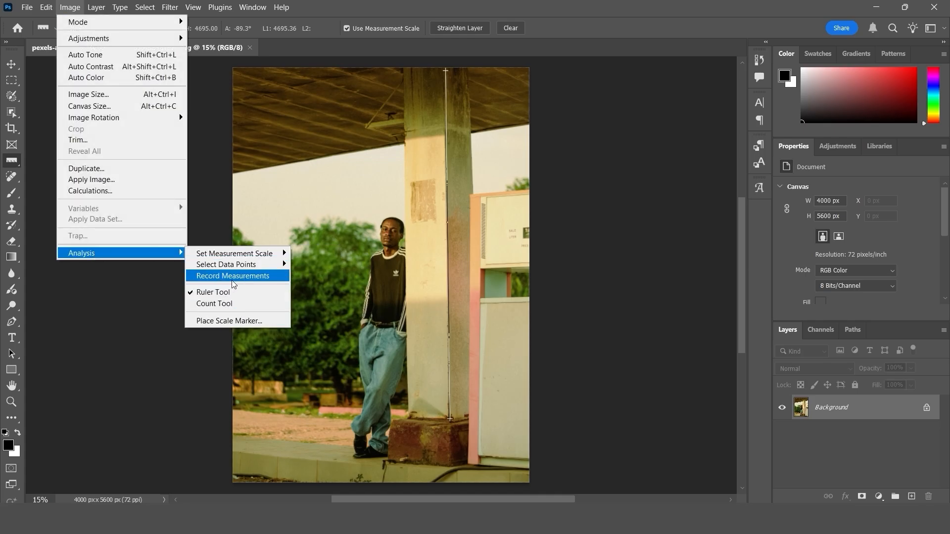
{"action": "left_click", "coordinate": [251, 283]}
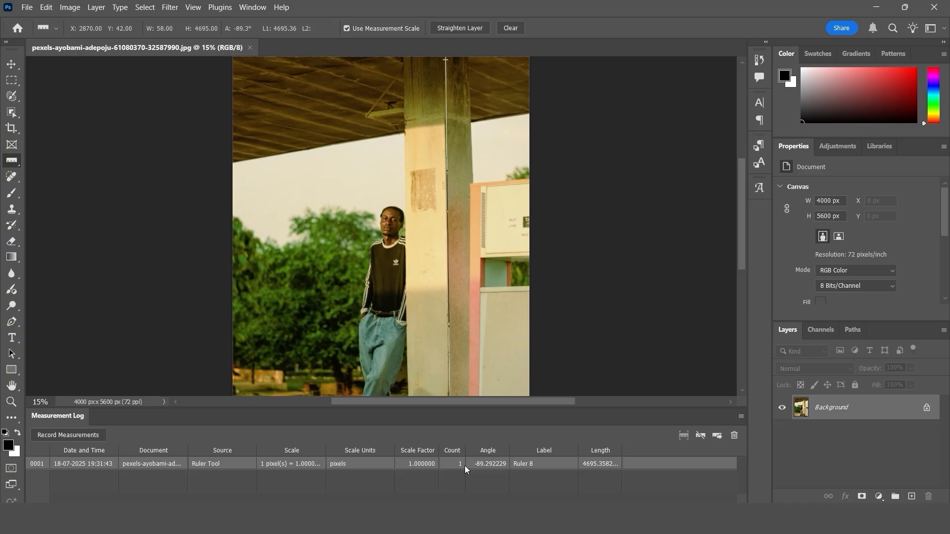
Step: Exclude the Ruler Tool's Length from the custom measurement data points
{"action": "left_click", "coordinate": [70, 7]}
{"action": "mouse_move", "coordinate": [124, 254]}
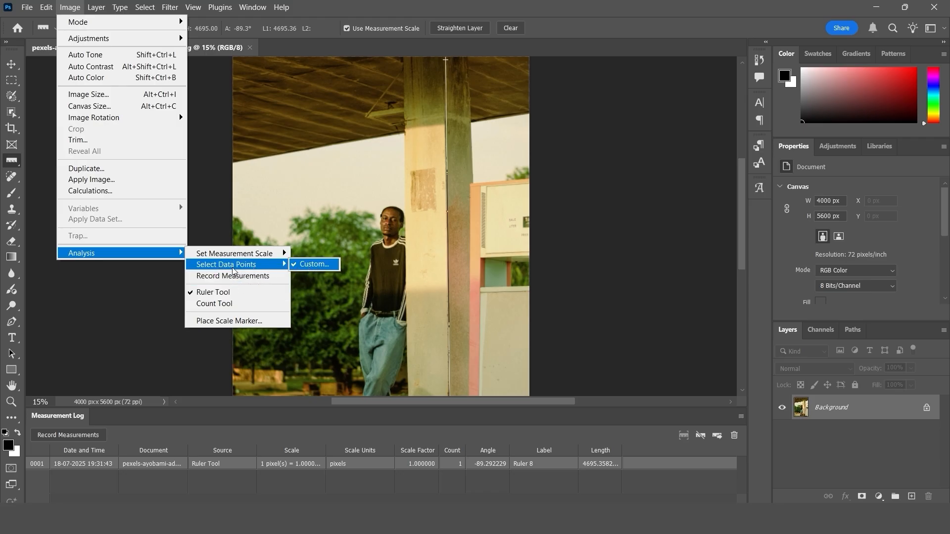
{"action": "left_click", "coordinate": [310, 266]}
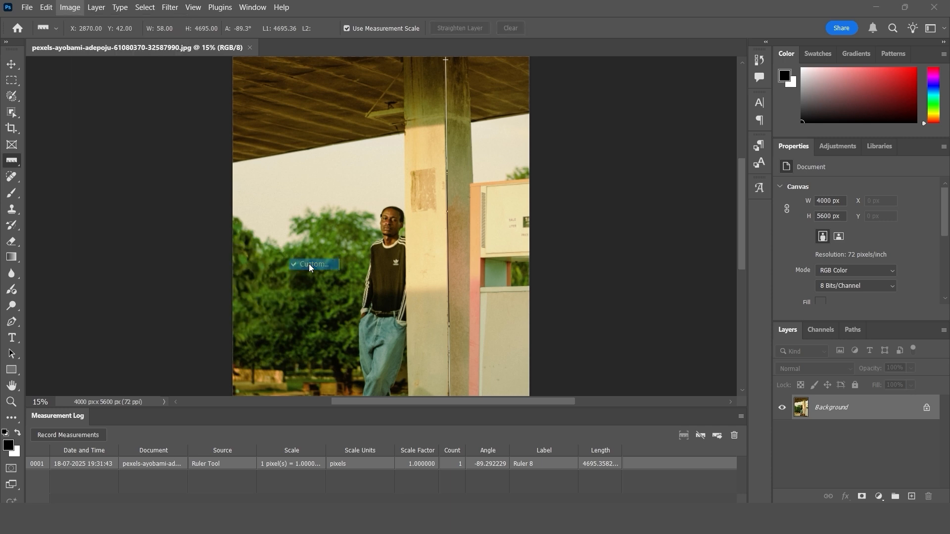
{"action": "scroll", "coordinate": [543, 249], "scroll_direction": "down", "scroll_amount": 3}
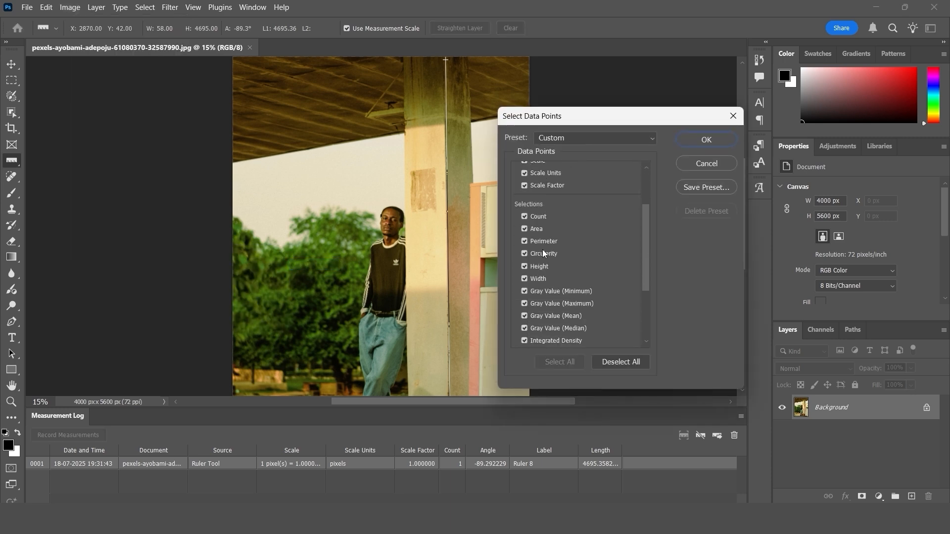
{"action": "scroll", "coordinate": [543, 249], "scroll_direction": "up", "scroll_amount": 3}
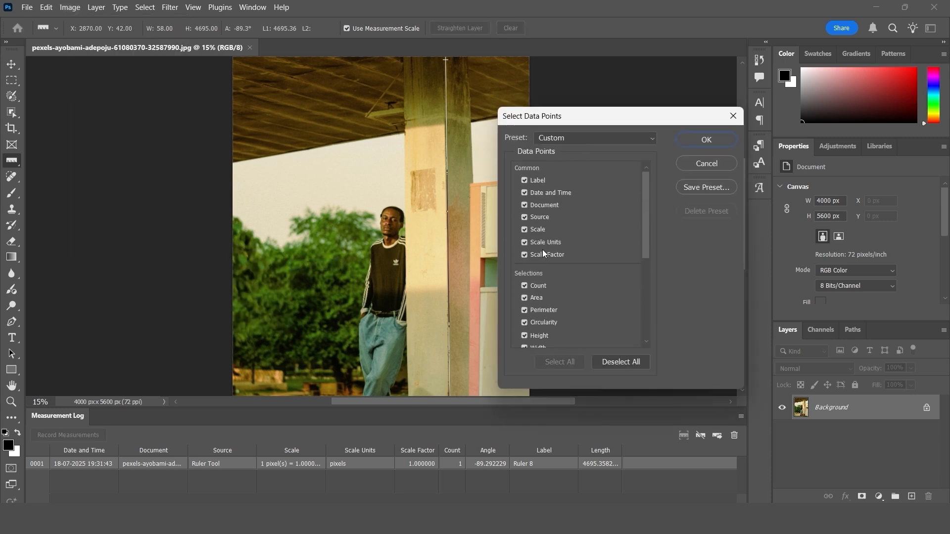
{"action": "scroll", "coordinate": [543, 249], "scroll_direction": "down", "scroll_amount": 3}
{"action": "scroll", "coordinate": [543, 250], "scroll_direction": "down", "scroll_amount": 2}
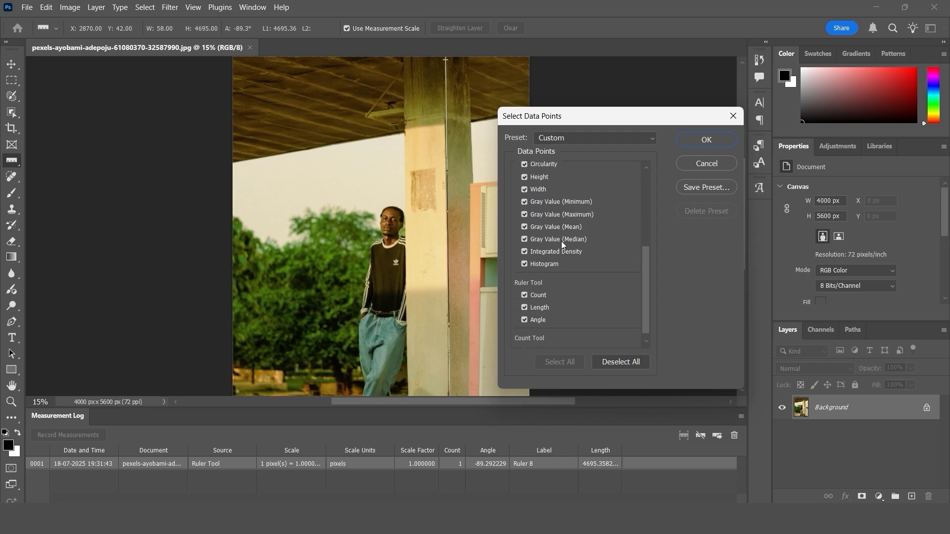
{"action": "scroll", "coordinate": [559, 250], "scroll_direction": "down", "scroll_amount": 1}
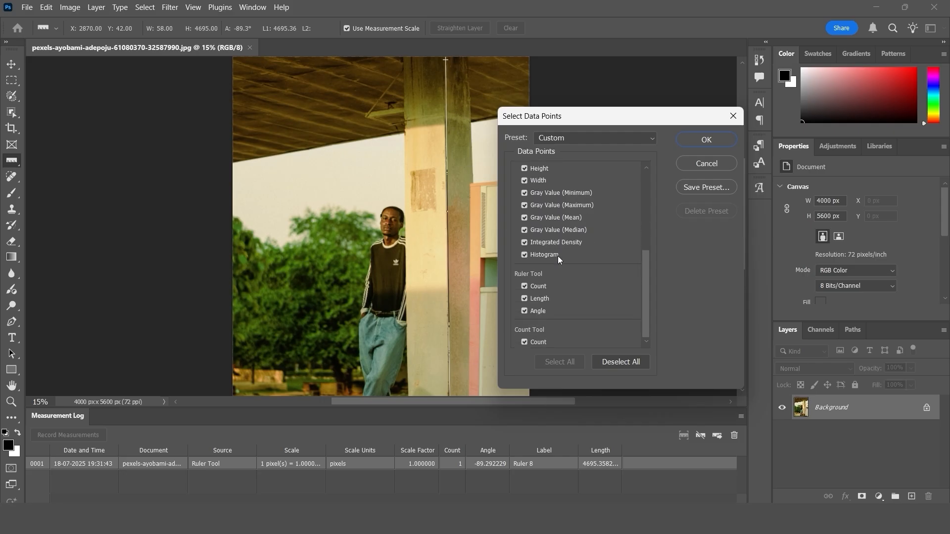
{"action": "left_click", "coordinate": [525, 297]}
{"action": "left_click", "coordinate": [706, 140]}
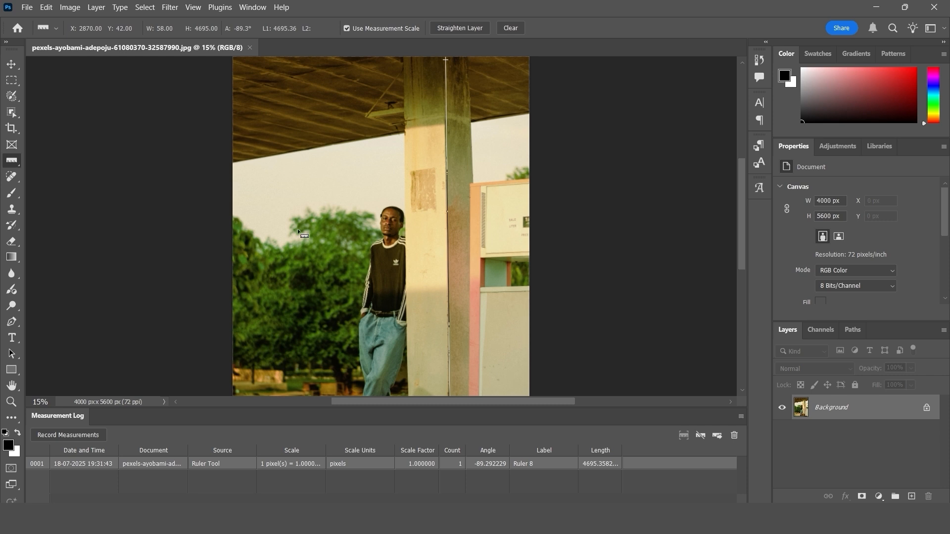
Step: Draw a nearly horizontal ruler line about 2708 pixels long from the canopy across the pillar and record its measurement
{"action": "left_click_drag", "start_coordinate": [273, 147], "coordinate": [477, 143]}
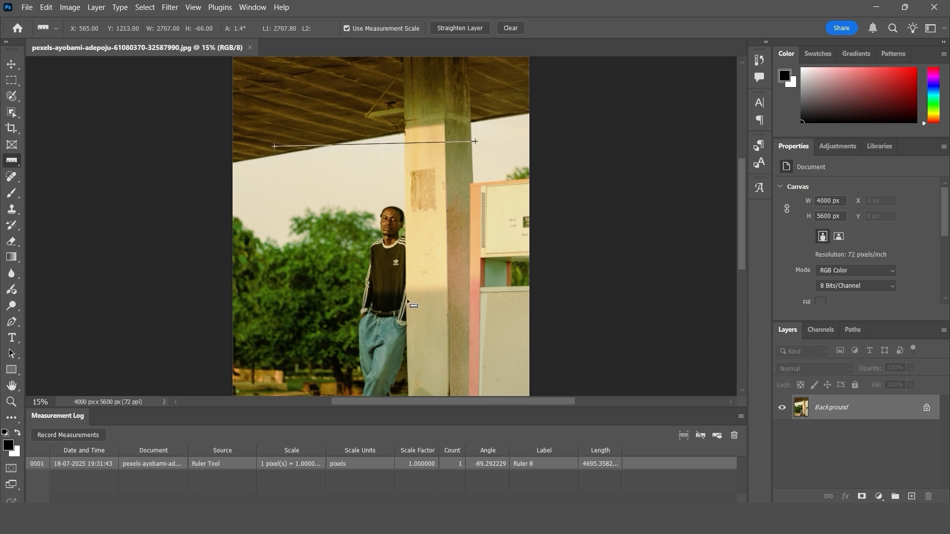
{"action": "left_click", "coordinate": [83, 436]}
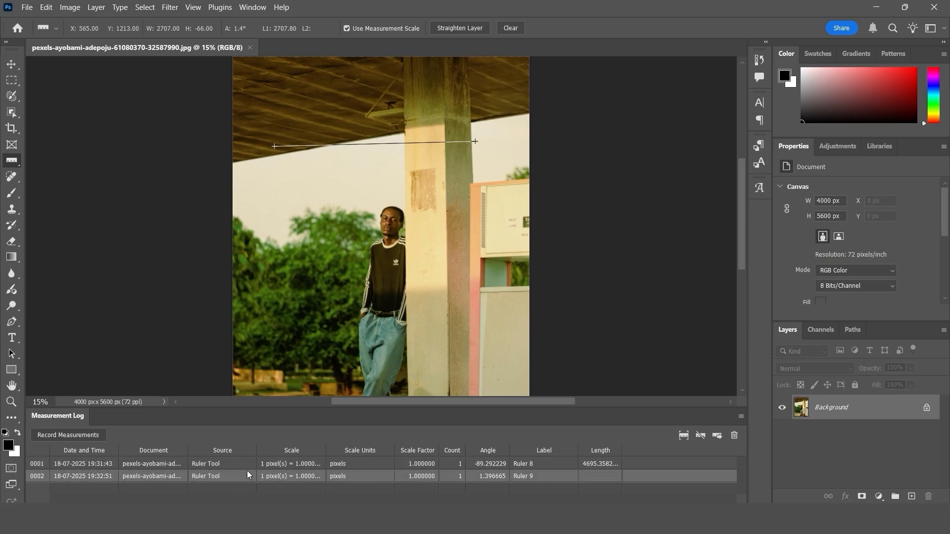
Step: Select and deselect all recorded measurements, and do the same with only the second record
{"action": "left_click", "coordinate": [683, 436]}
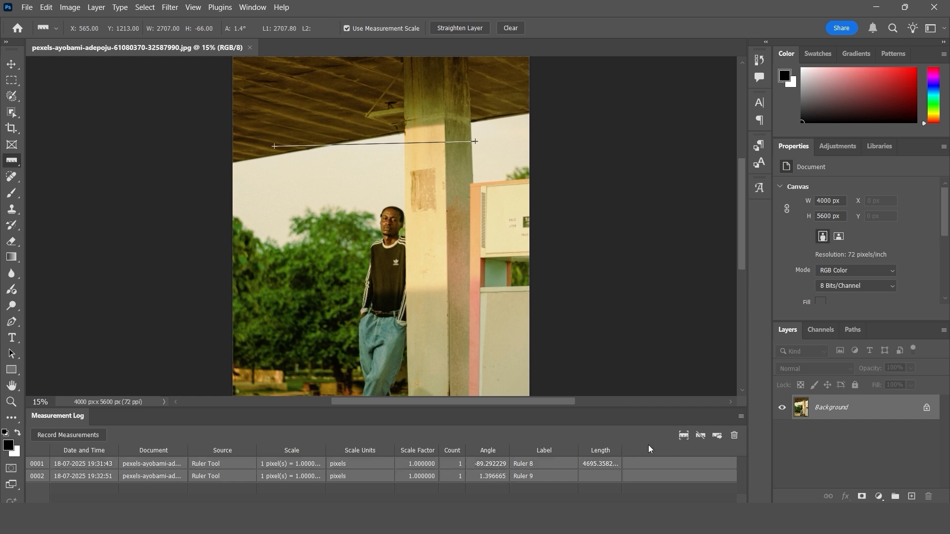
{"action": "left_click", "coordinate": [701, 436]}
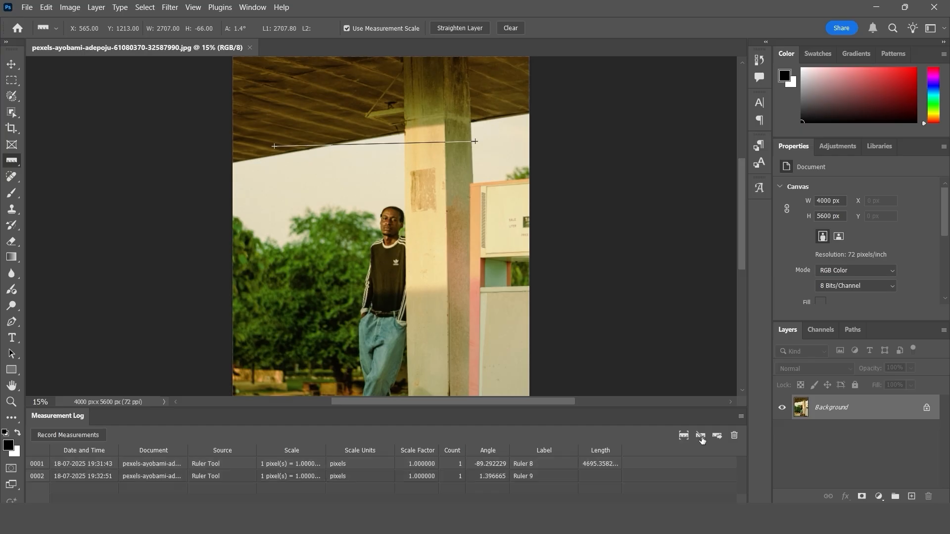
{"action": "left_click", "coordinate": [531, 476]}
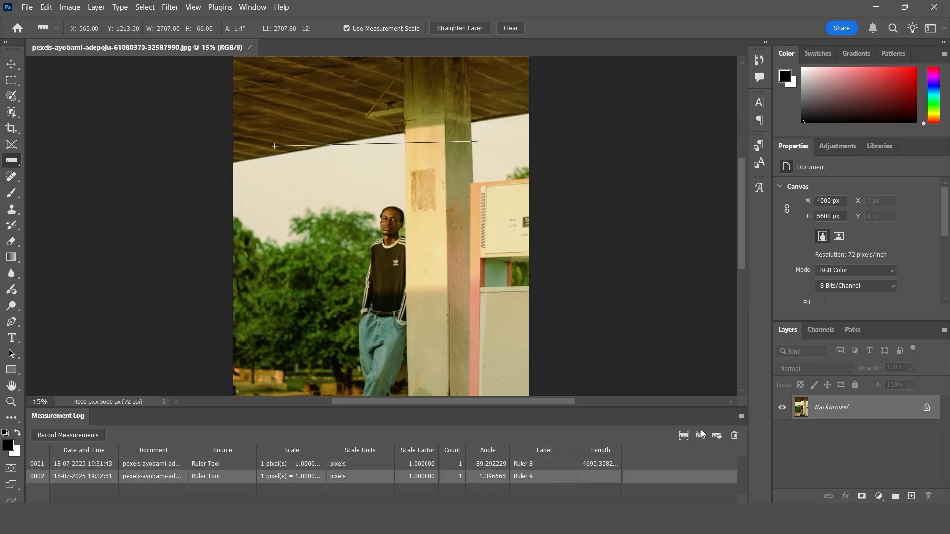
{"action": "left_click", "coordinate": [701, 435]}
Step: Check the file types available for exporting the second measurement and close the export without saving
{"action": "left_click", "coordinate": [536, 476]}
{"action": "left_click", "coordinate": [717, 436]}
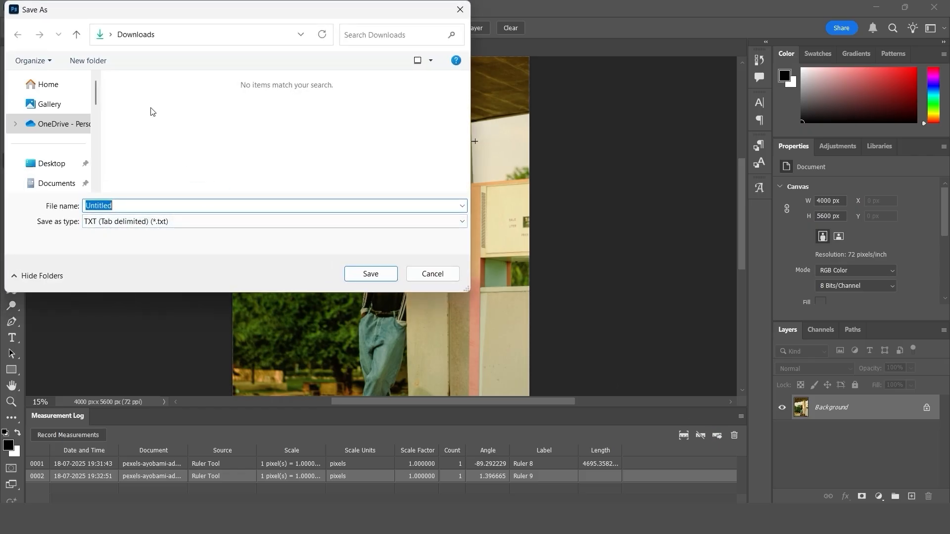
{"action": "left_click", "coordinate": [127, 223]}
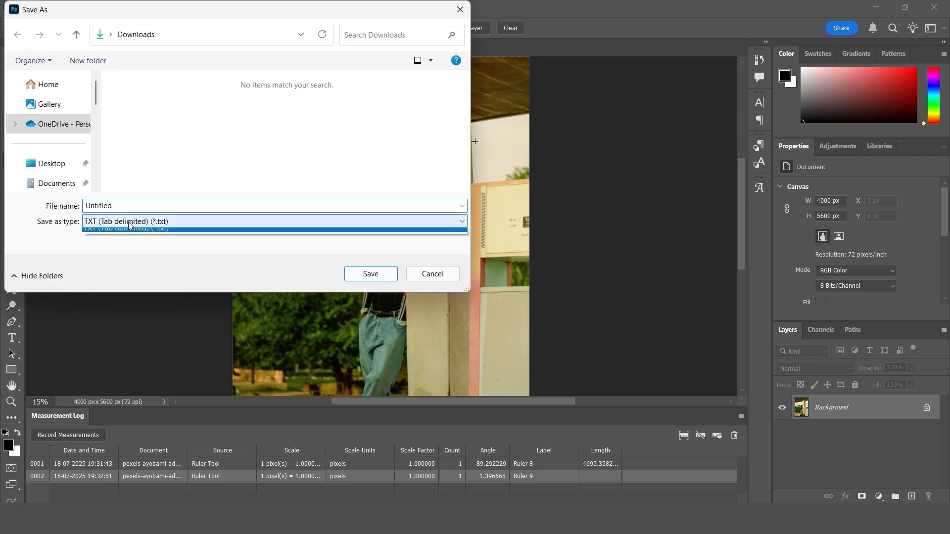
{"action": "left_click", "coordinate": [128, 226]}
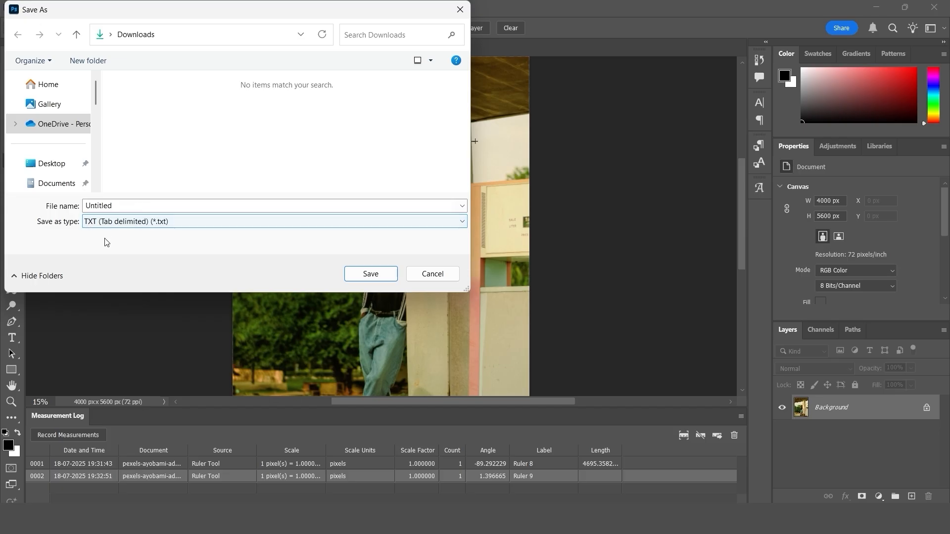
{"action": "left_click", "coordinate": [434, 273]}
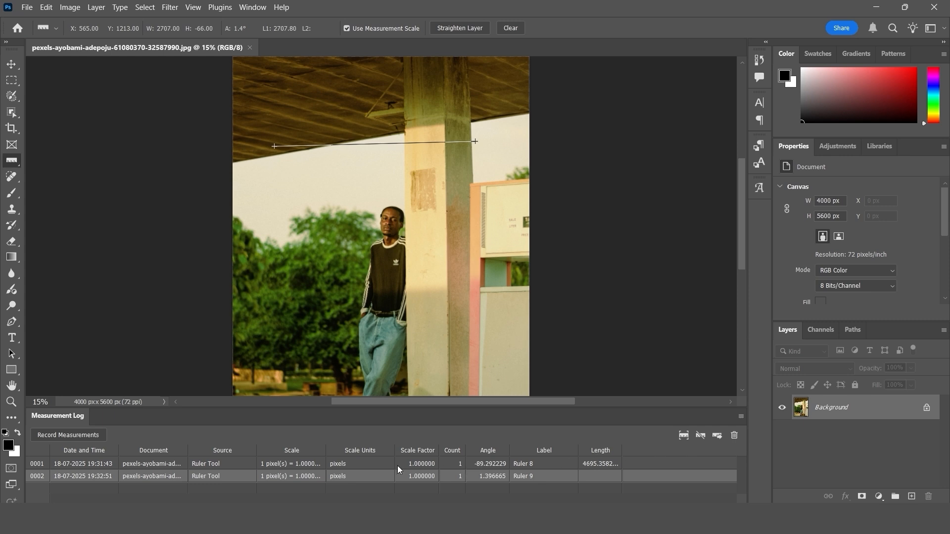
Step: Delete both recorded measurements and close the Measurement Log
{"action": "left_click", "coordinate": [734, 435]}
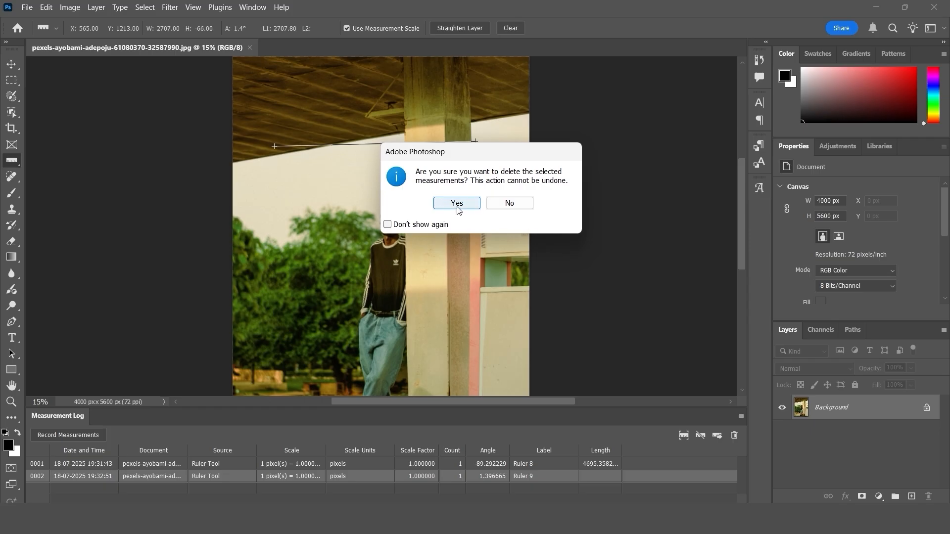
{"action": "left_click", "coordinate": [440, 203]}
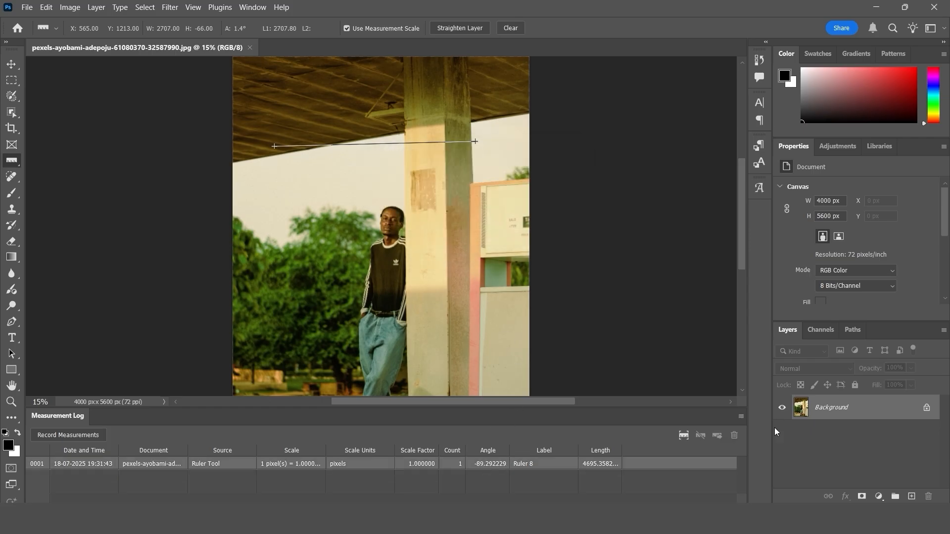
{"action": "left_click", "coordinate": [734, 436]}
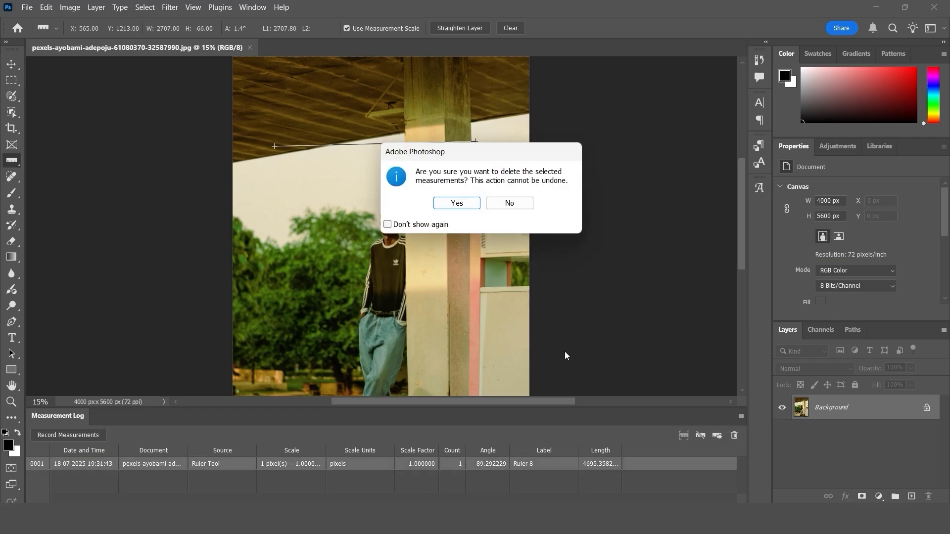
{"action": "left_click", "coordinate": [456, 204]}
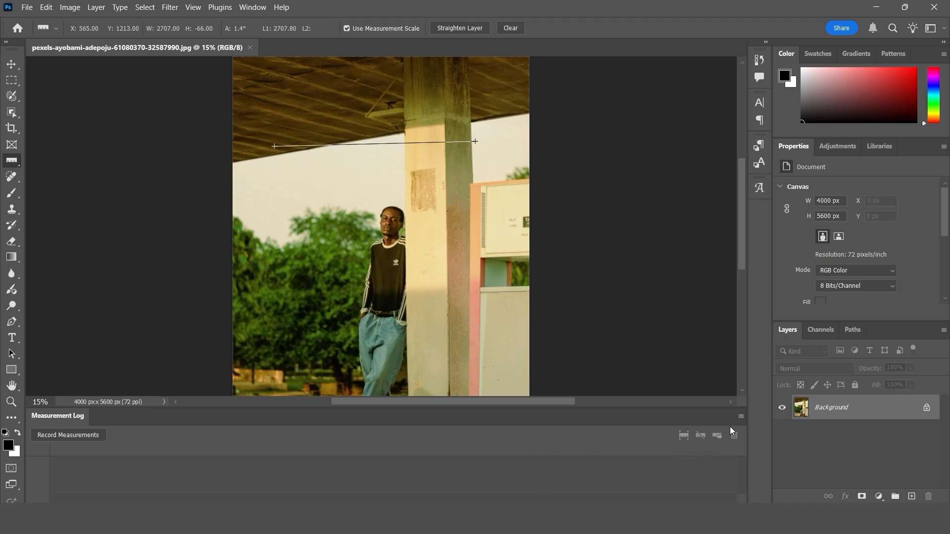
{"action": "left_click", "coordinate": [741, 417]}
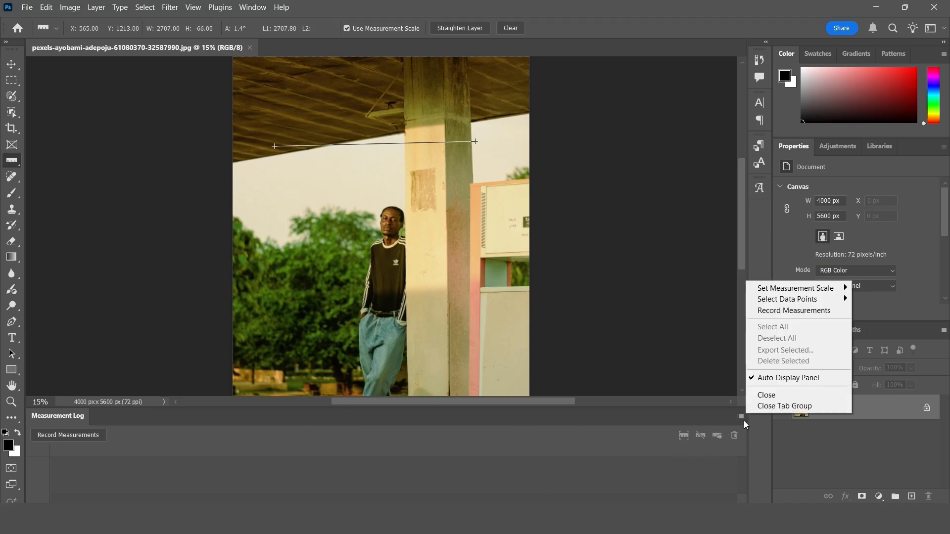
{"action": "left_click", "coordinate": [761, 399]}
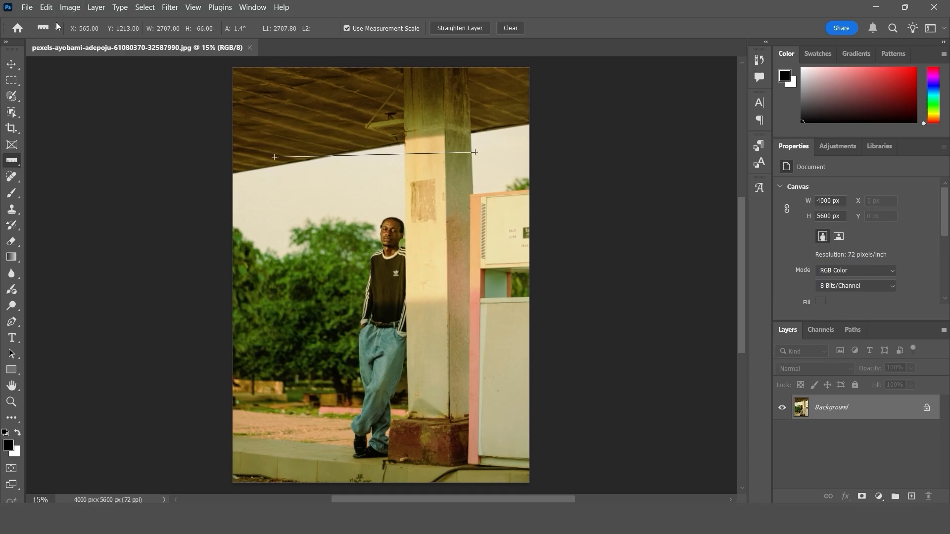
Step: Start a measurement scale marker with a length of 150 pixels and Arial as its font
{"action": "left_click", "coordinate": [63, 8]}
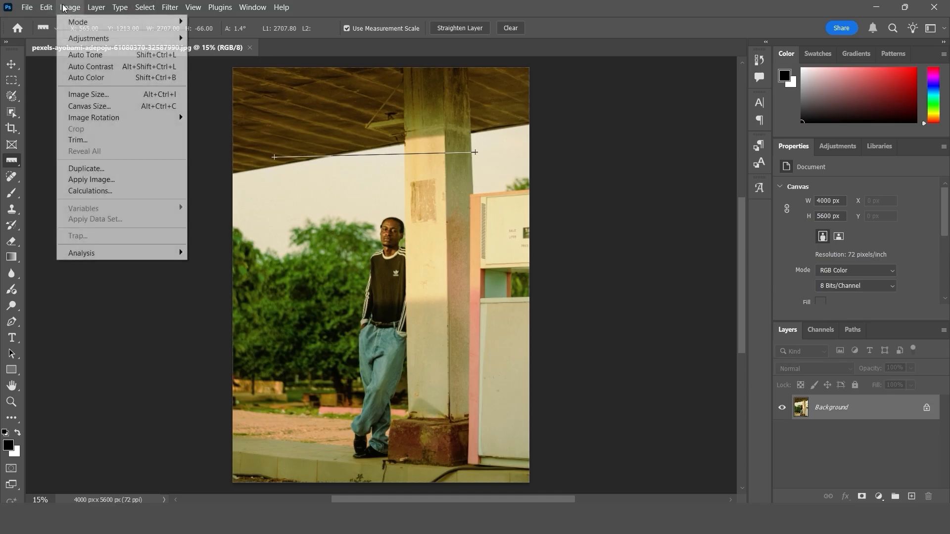
{"action": "mouse_move", "coordinate": [87, 255]}
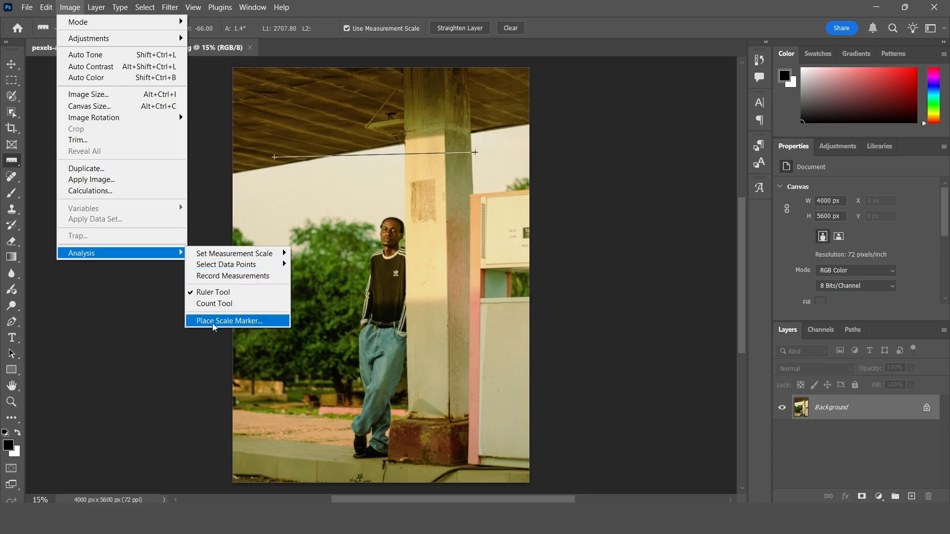
{"action": "left_click", "coordinate": [258, 322]}
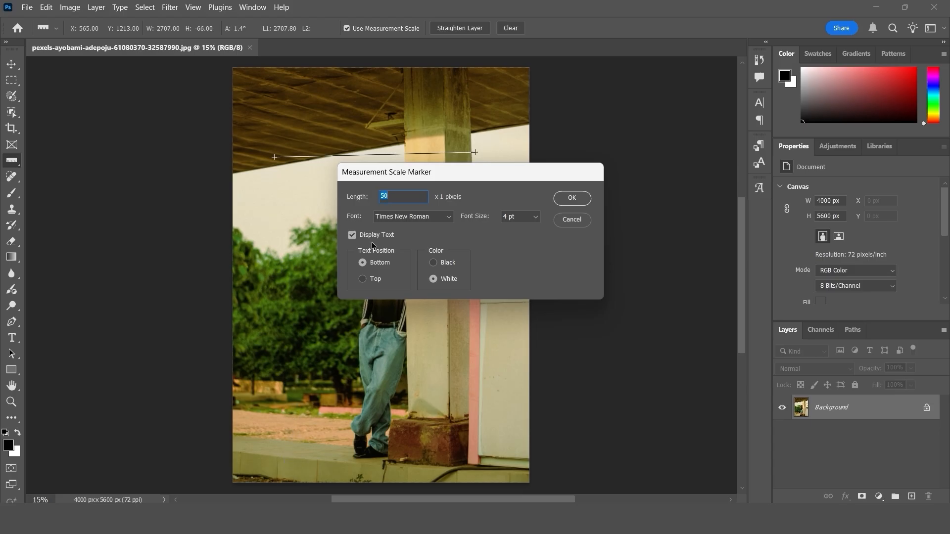
{"action": "left_click", "coordinate": [389, 194]}
{"action": "type", "text": "15"}
{"action": "left_click", "coordinate": [406, 217]}
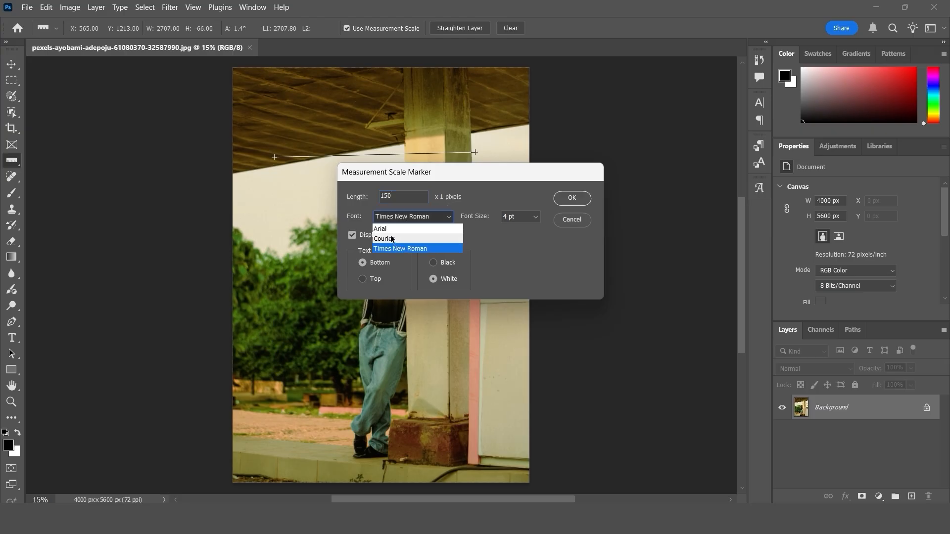
{"action": "left_click", "coordinate": [390, 233]}
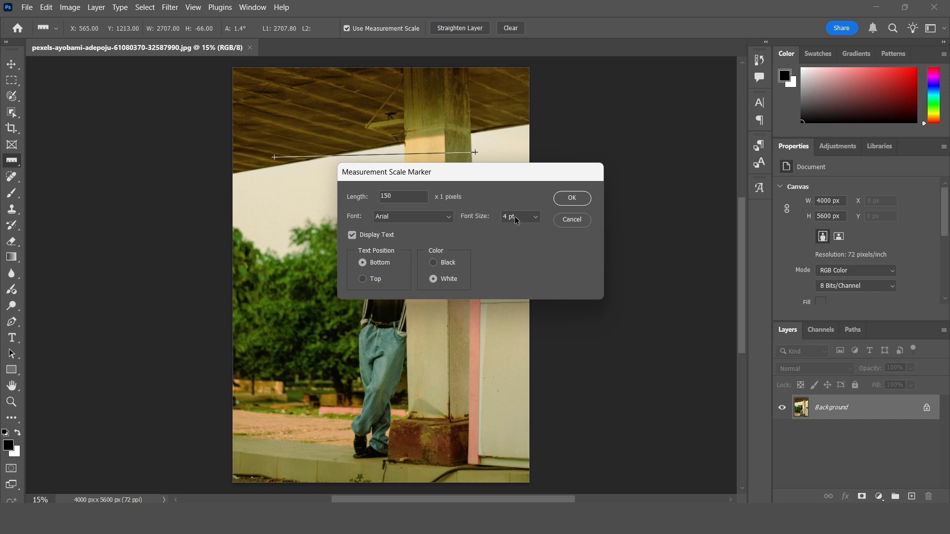
Step: Set the marker's font size to 30 pt and place it in white with its text at the bottom
{"action": "left_click", "coordinate": [535, 218]}
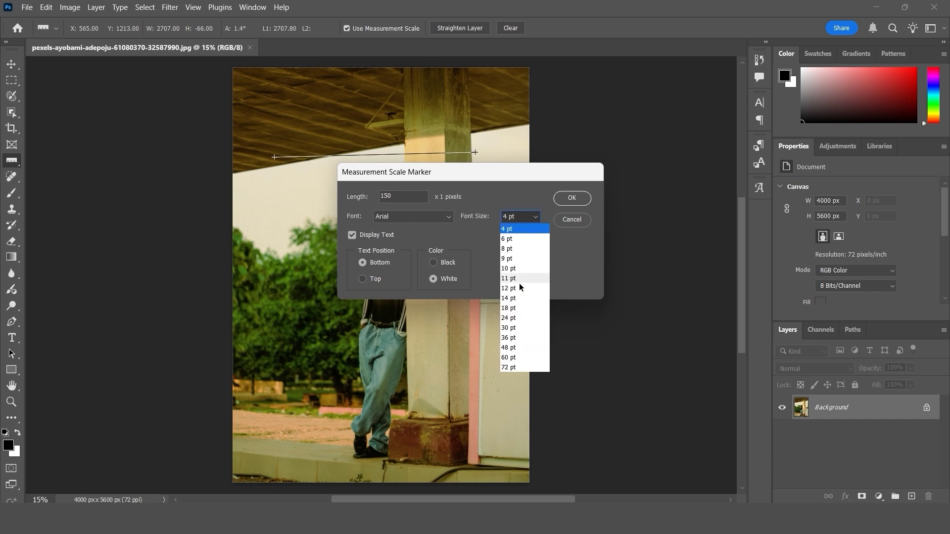
{"action": "left_click", "coordinate": [518, 328]}
{"action": "left_click", "coordinate": [519, 328]}
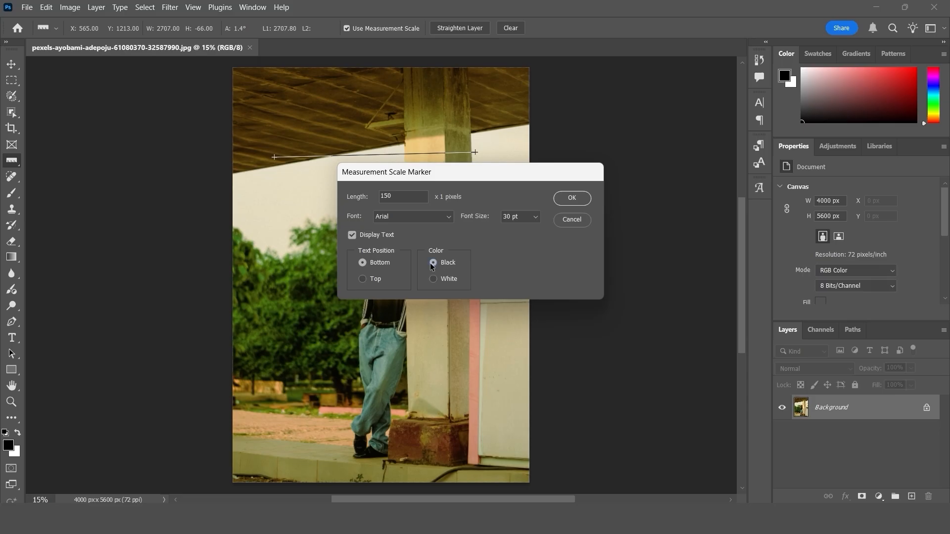
{"action": "left_click", "coordinate": [447, 262]}
{"action": "left_click", "coordinate": [571, 198]}
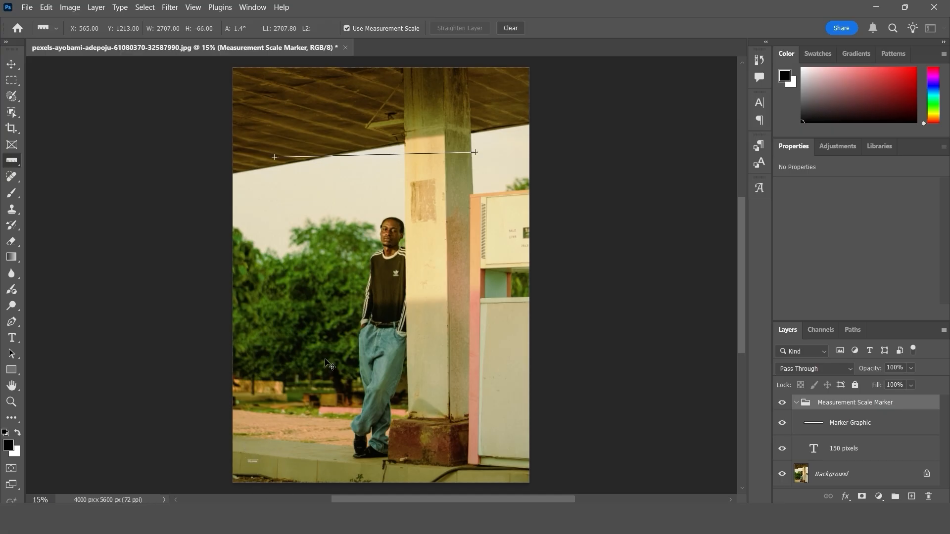
Step: Examine the placed scale marker at 100% zoom, then collapse and re-expand the Measurement Scale Marker layer group
{"action": "scroll", "coordinate": [329, 364], "scroll_direction": "up", "scroll_amount": 5}
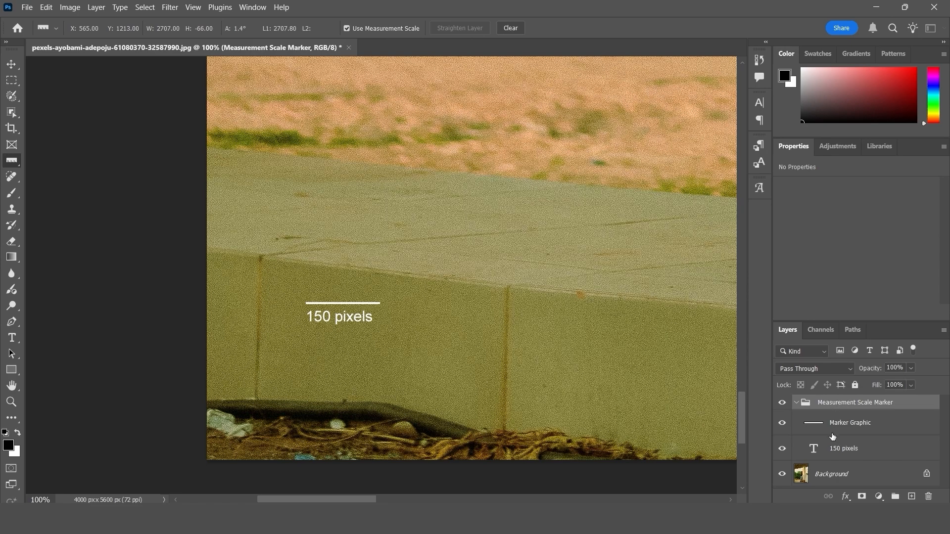
{"action": "left_click", "coordinate": [796, 403]}
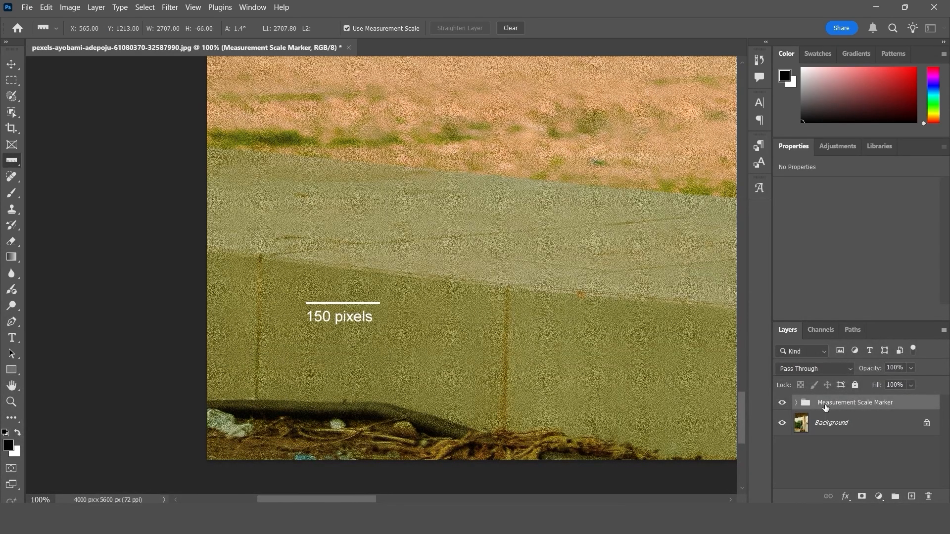
{"action": "left_click", "coordinate": [796, 403]}
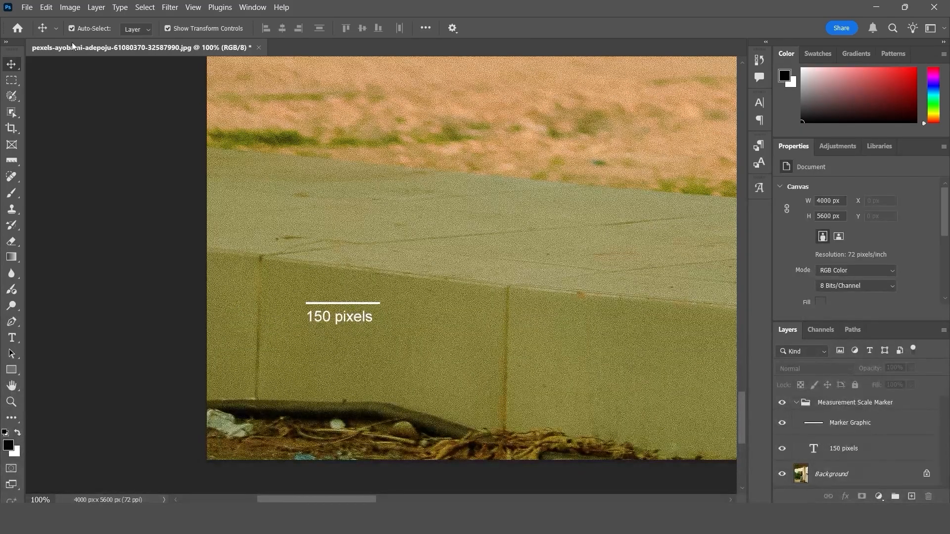
{"action": "left_click", "coordinate": [70, 7]}
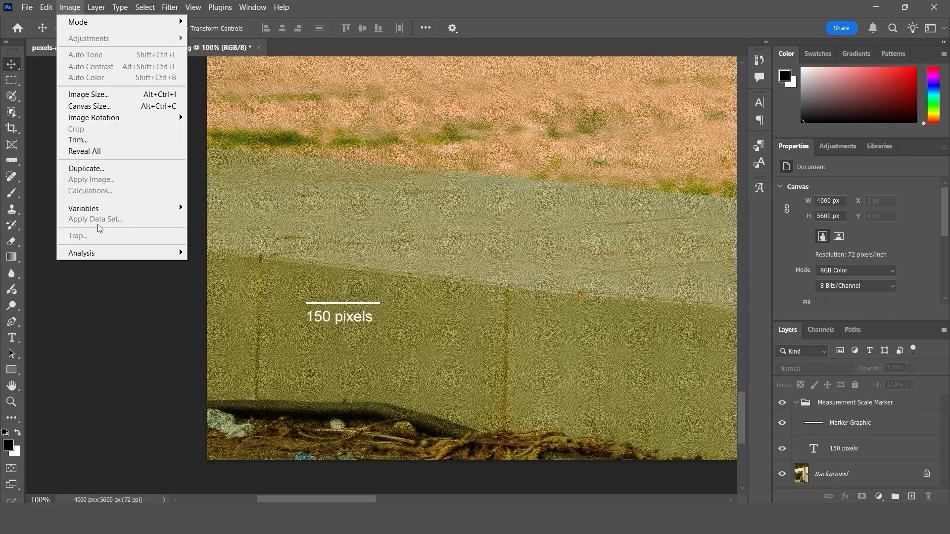
{"action": "left_click", "coordinate": [150, 270]}
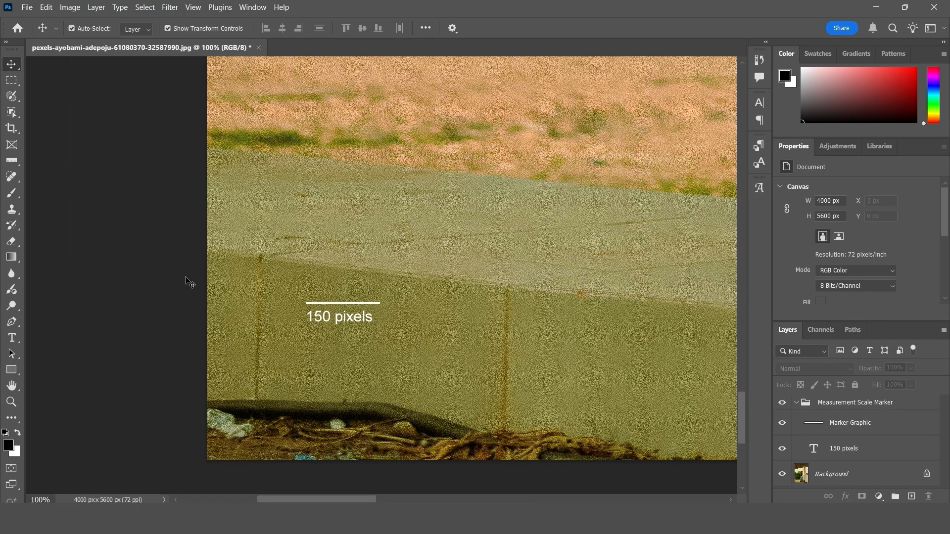